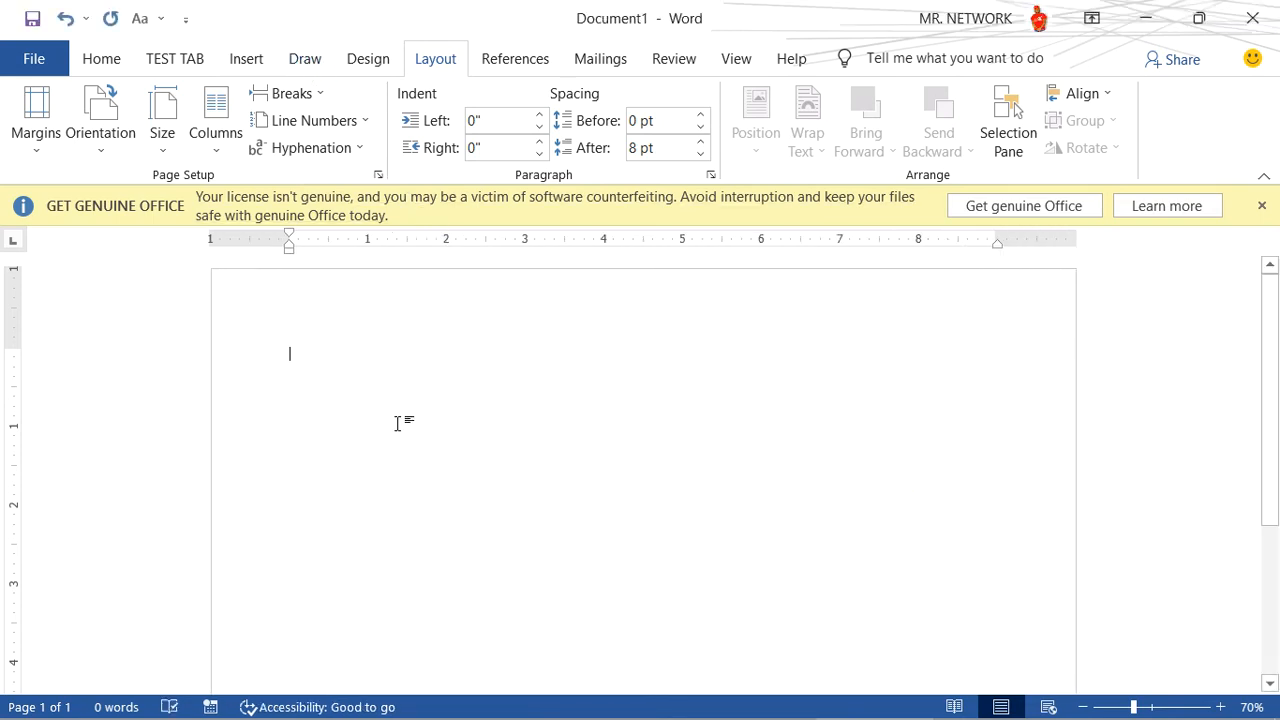
- Draw a rectangle that covers the whole landscape page from corner to corner
left_click(1082, 707)
left_click(1082, 707)
scroll(691, 449, "down", 3)
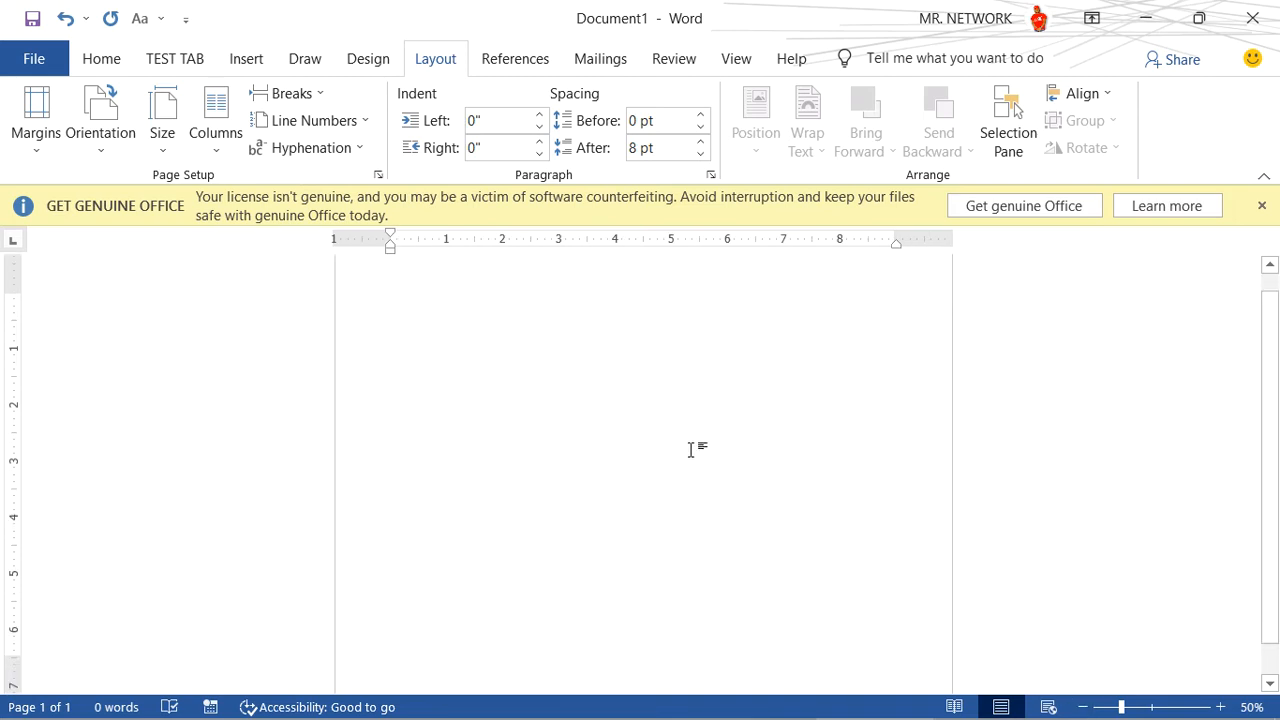
left_click(1082, 707)
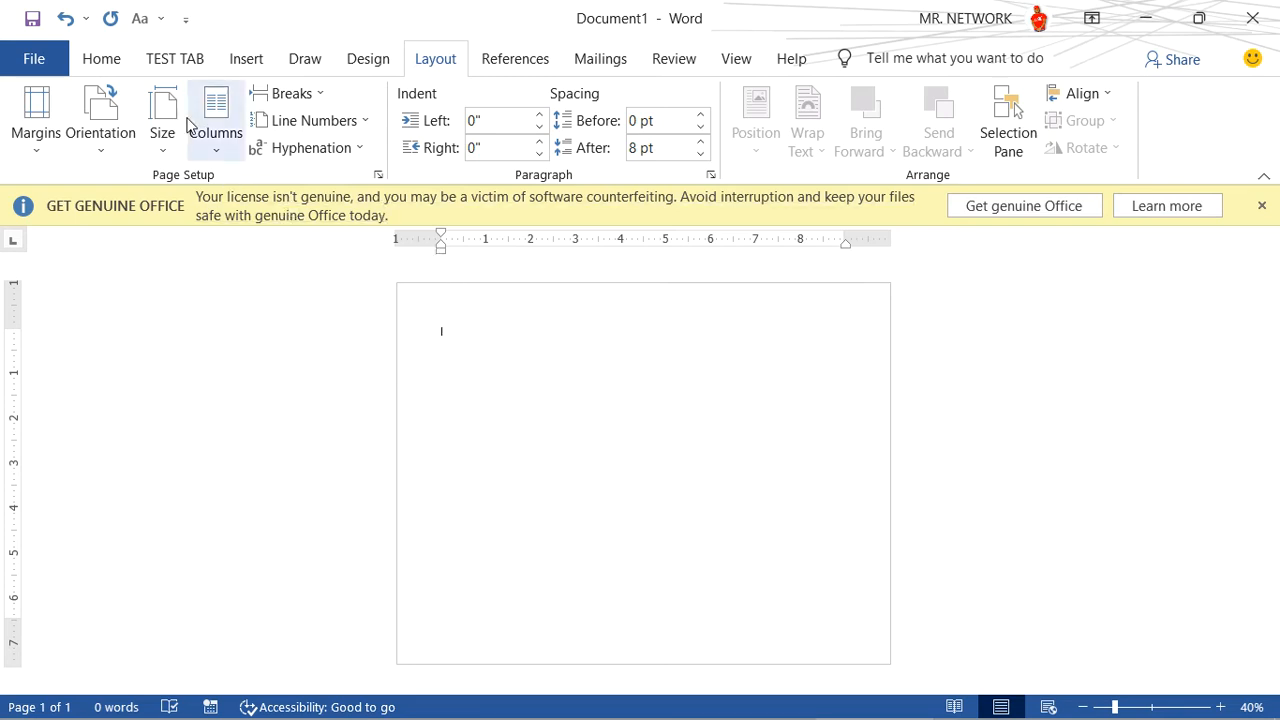
left_click(246, 62)
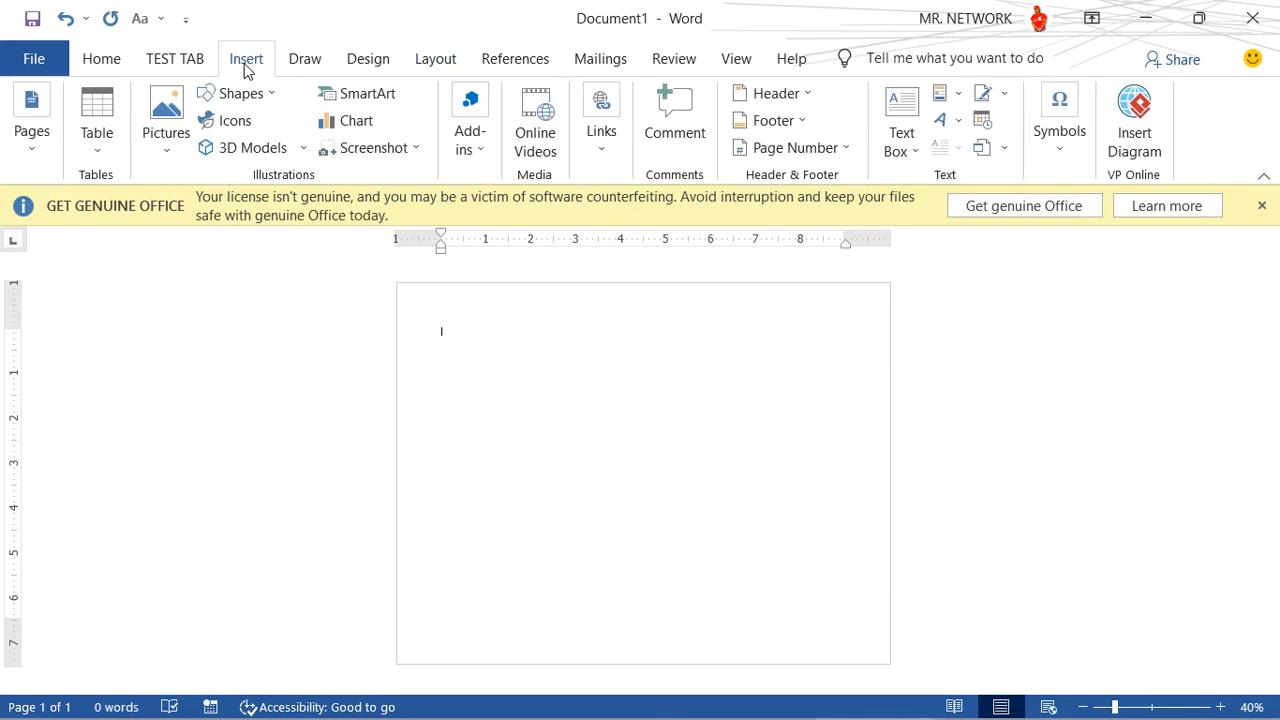
left_click(240, 93)
left_click(275, 148)
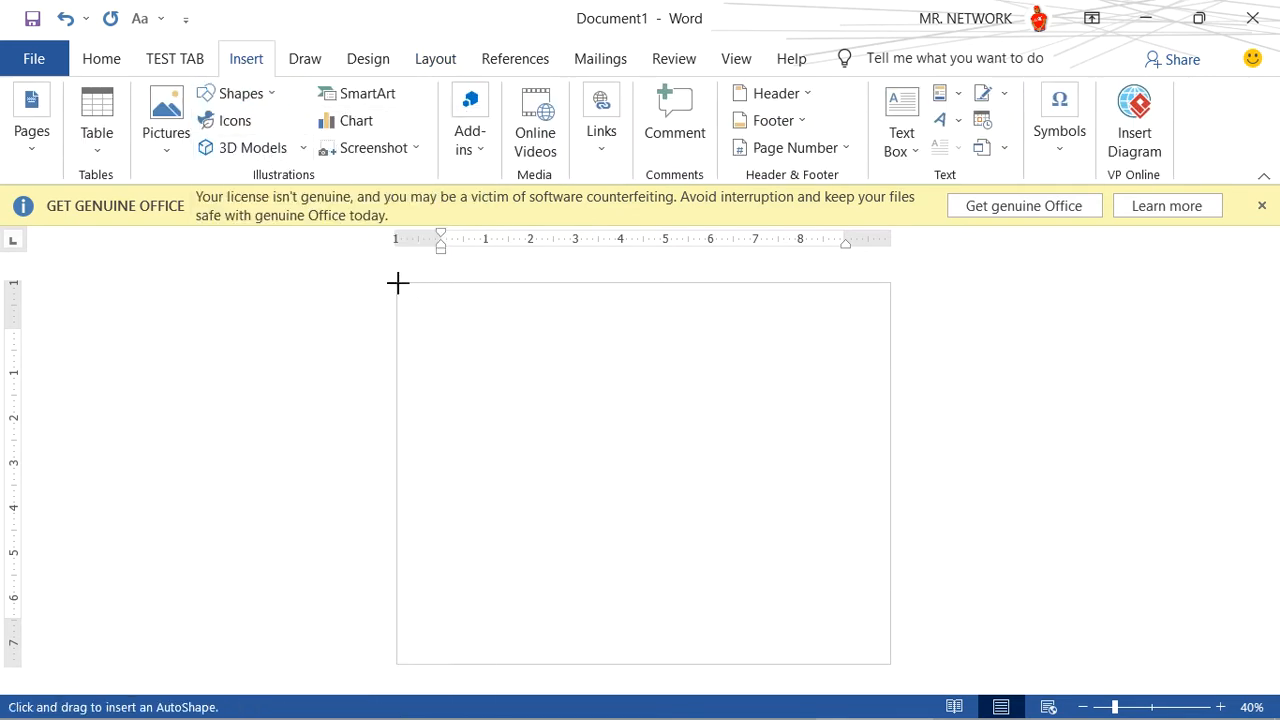
left_click_drag(397, 283, 891, 663)
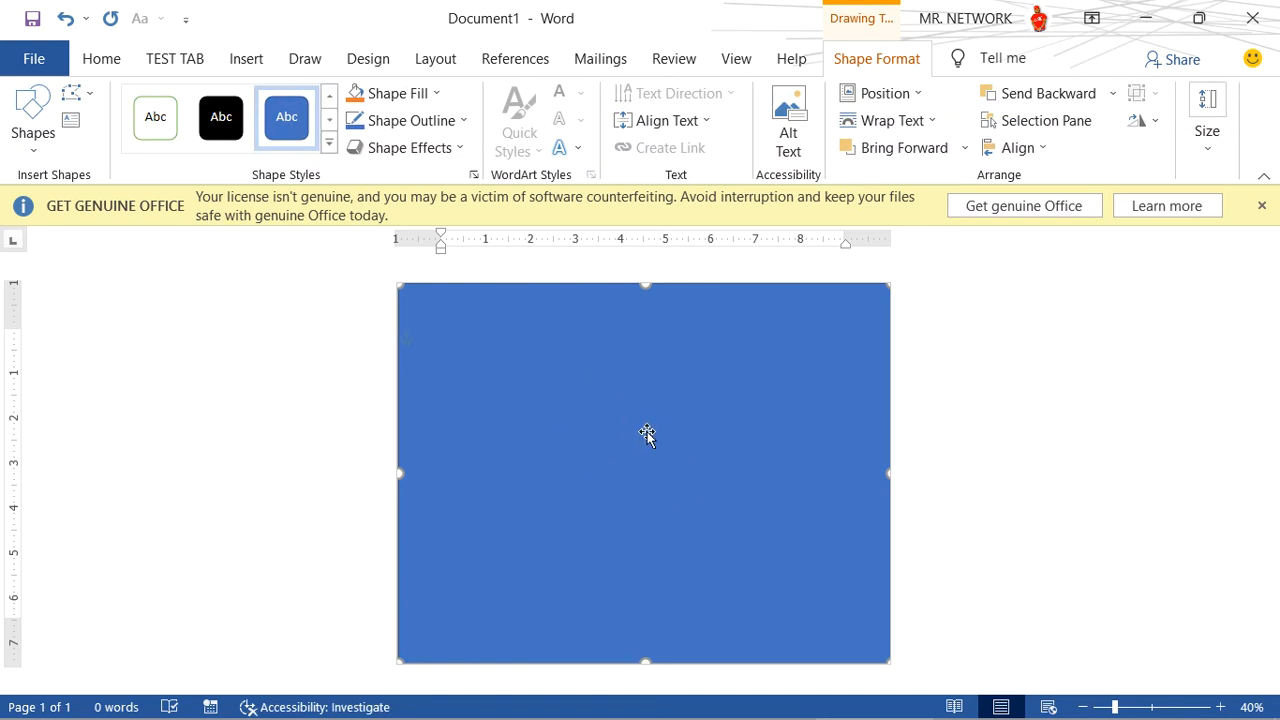
- Remove the rectangle's fill and set its outline weight to 3 pt
left_click(435, 94)
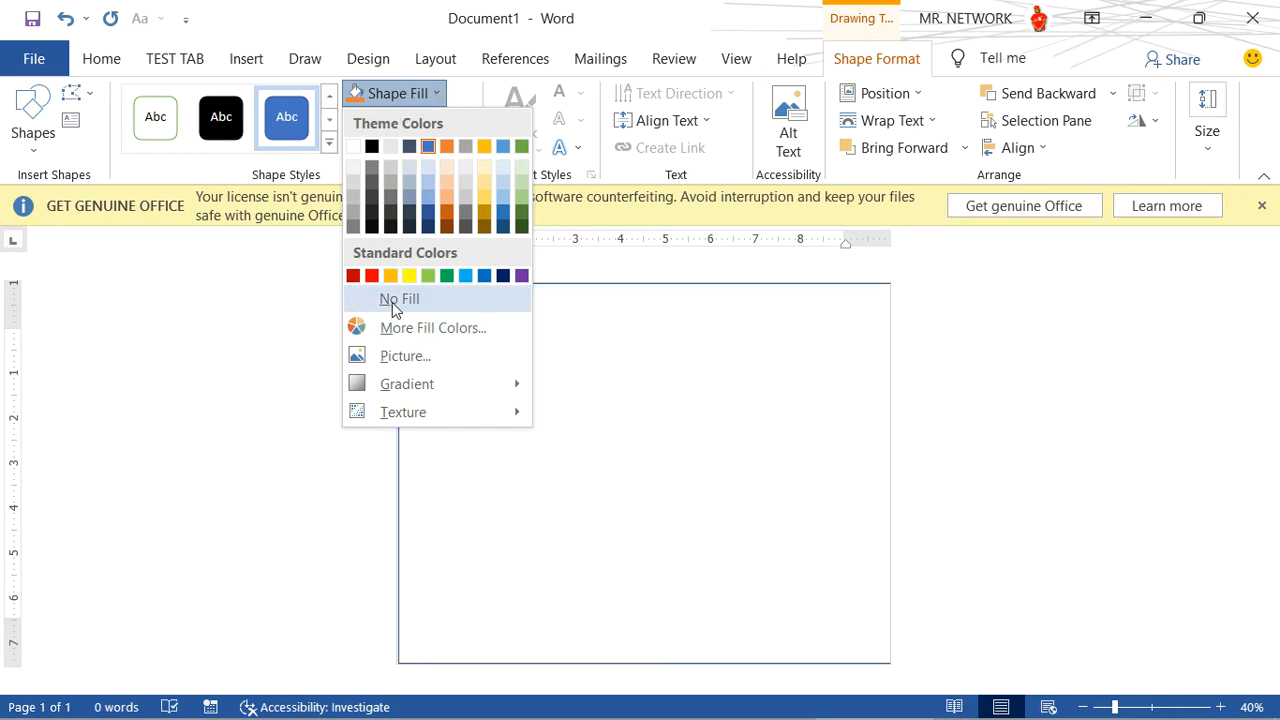
left_click(392, 302)
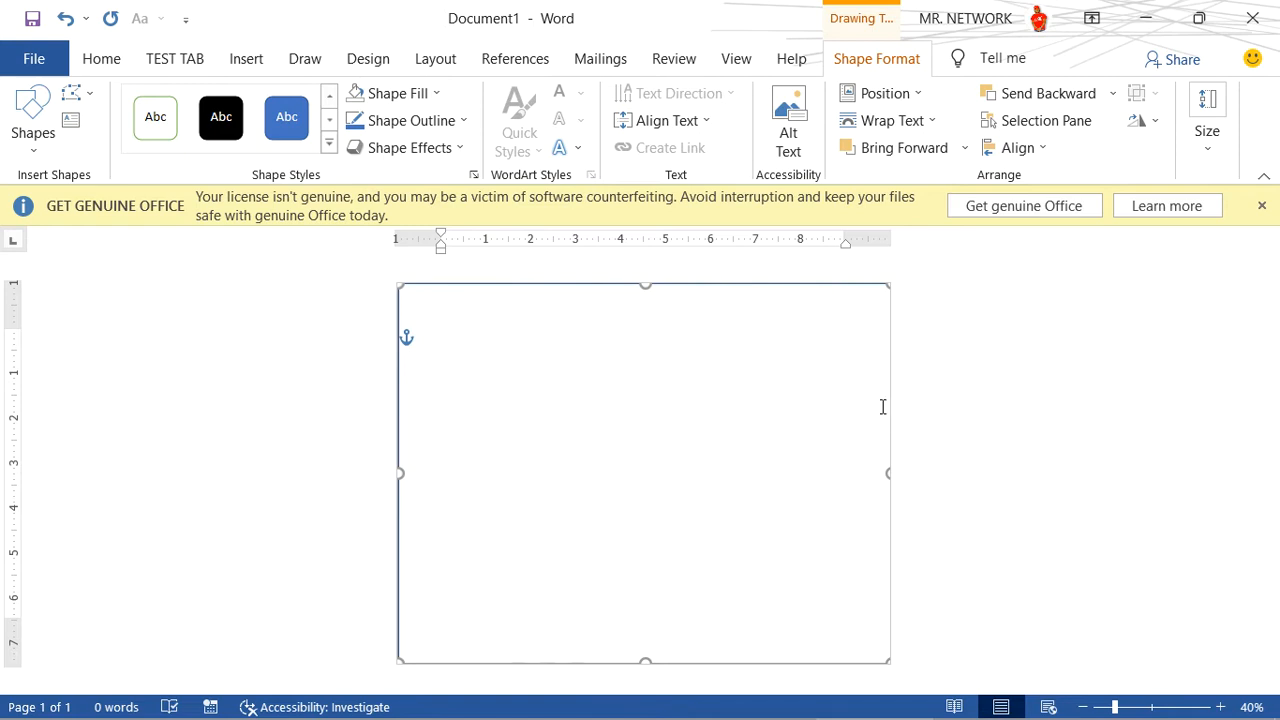
left_click(419, 122)
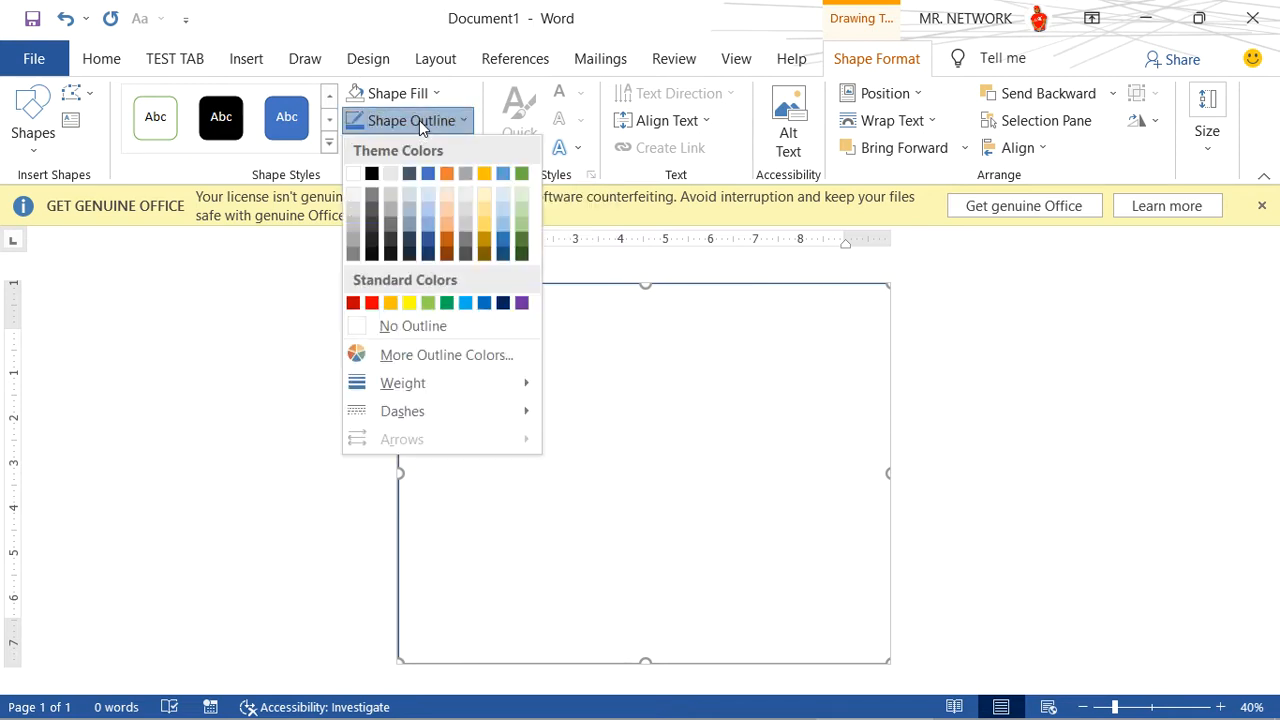
mouse_move(422, 389)
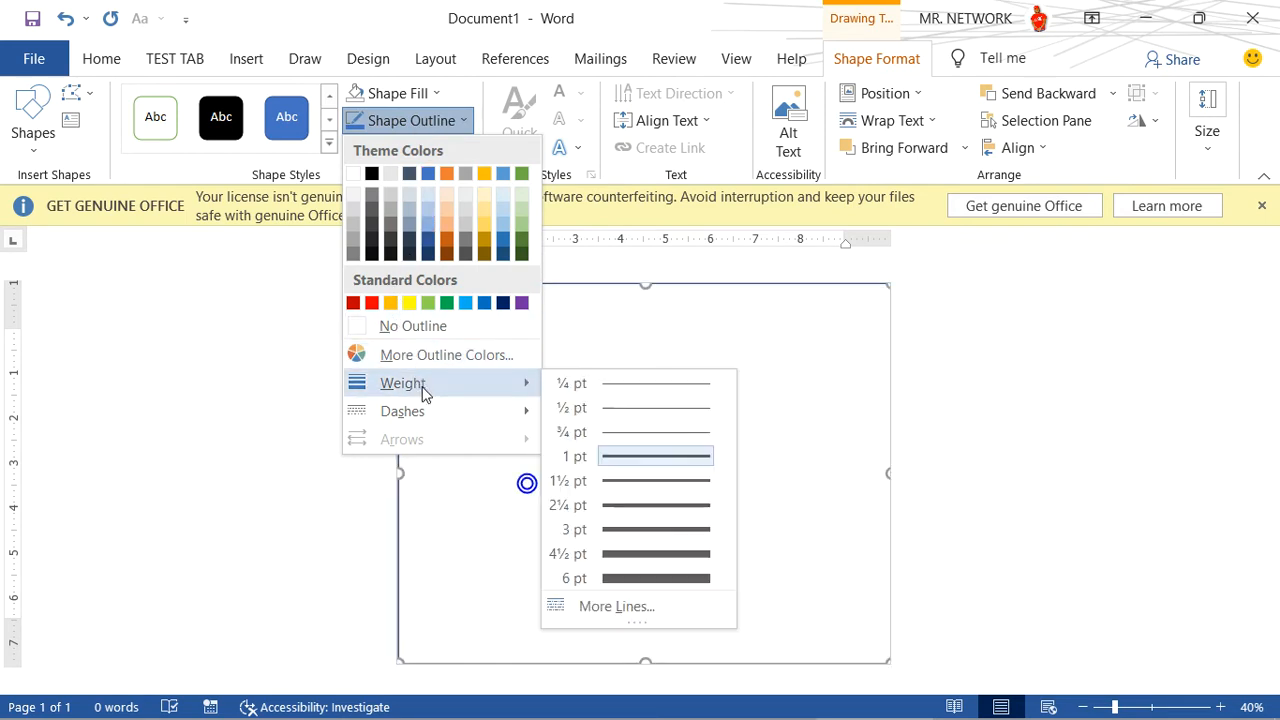
left_click(655, 529)
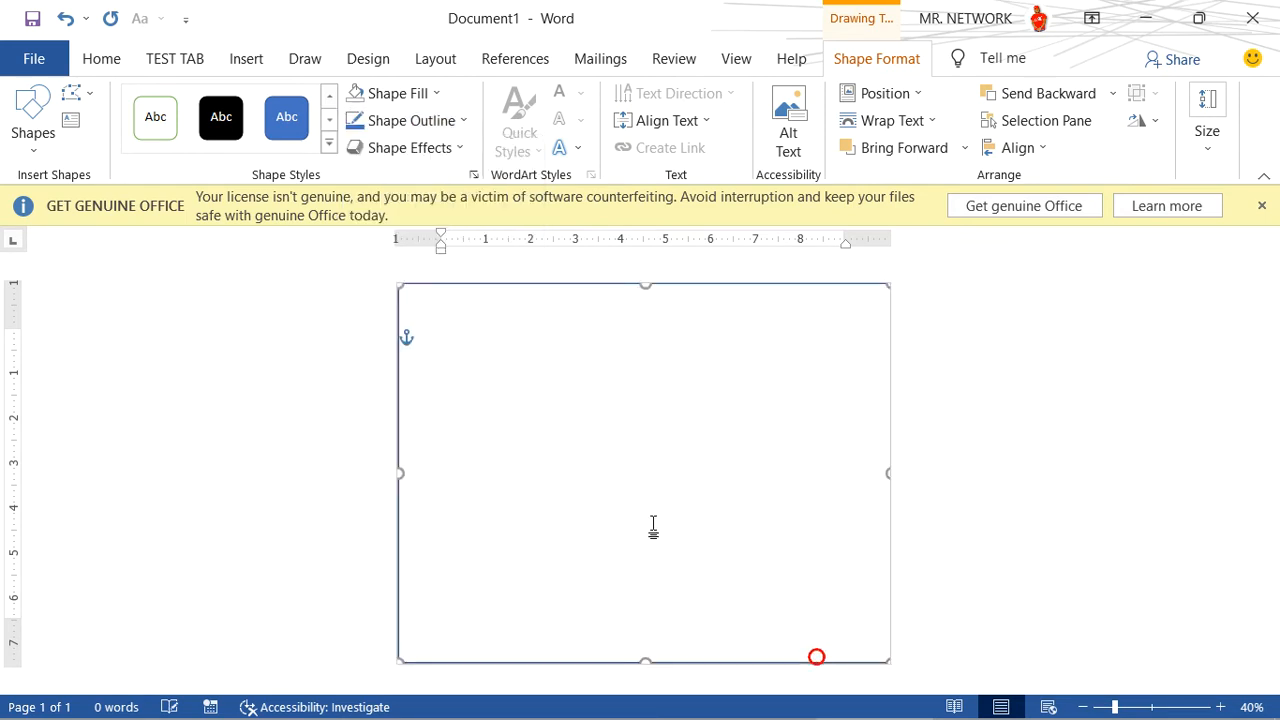
- Shrink the rectangle slightly on all sides so it forms a border just inside the page edges
left_click_drag(887, 477, 886, 477)
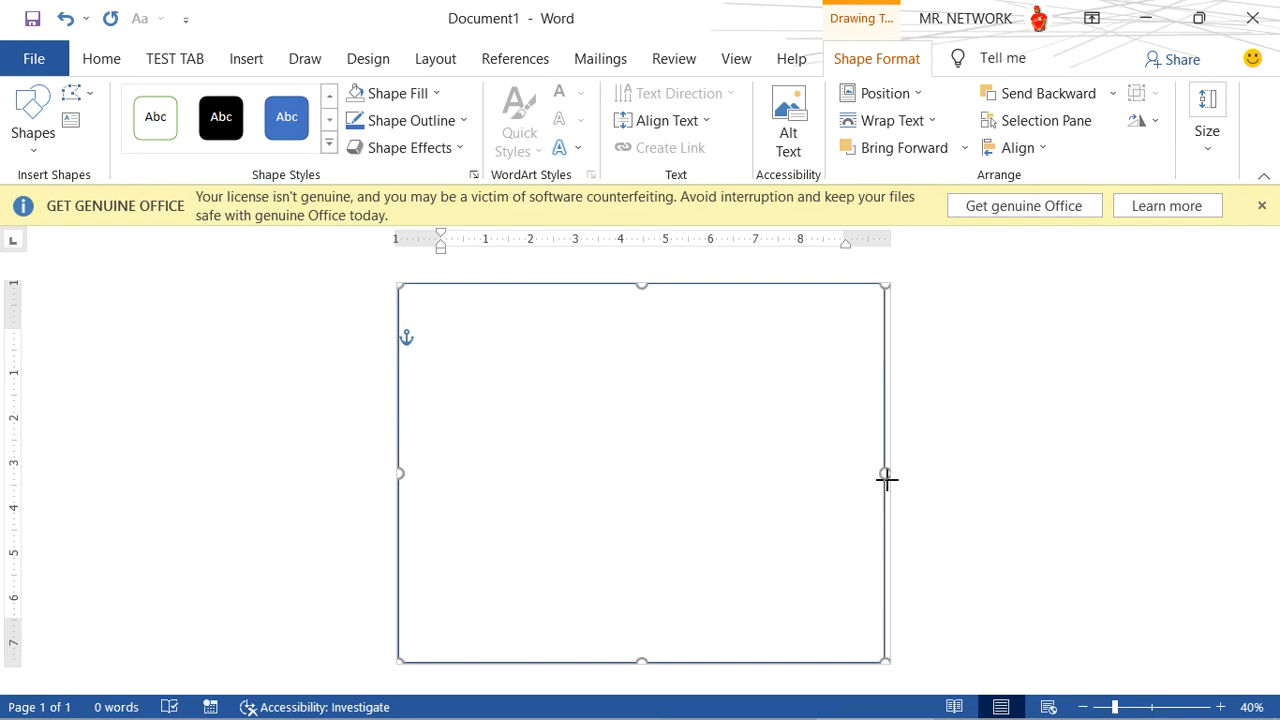
left_click(716, 447)
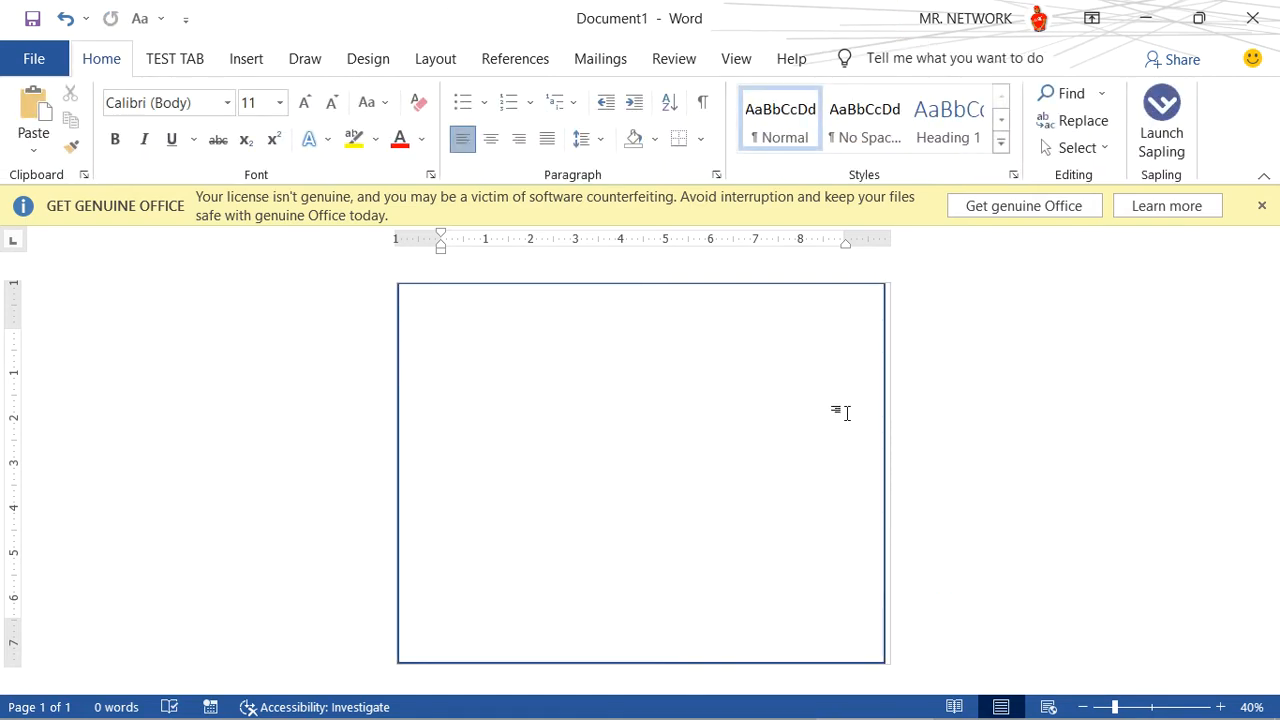
left_click(881, 404)
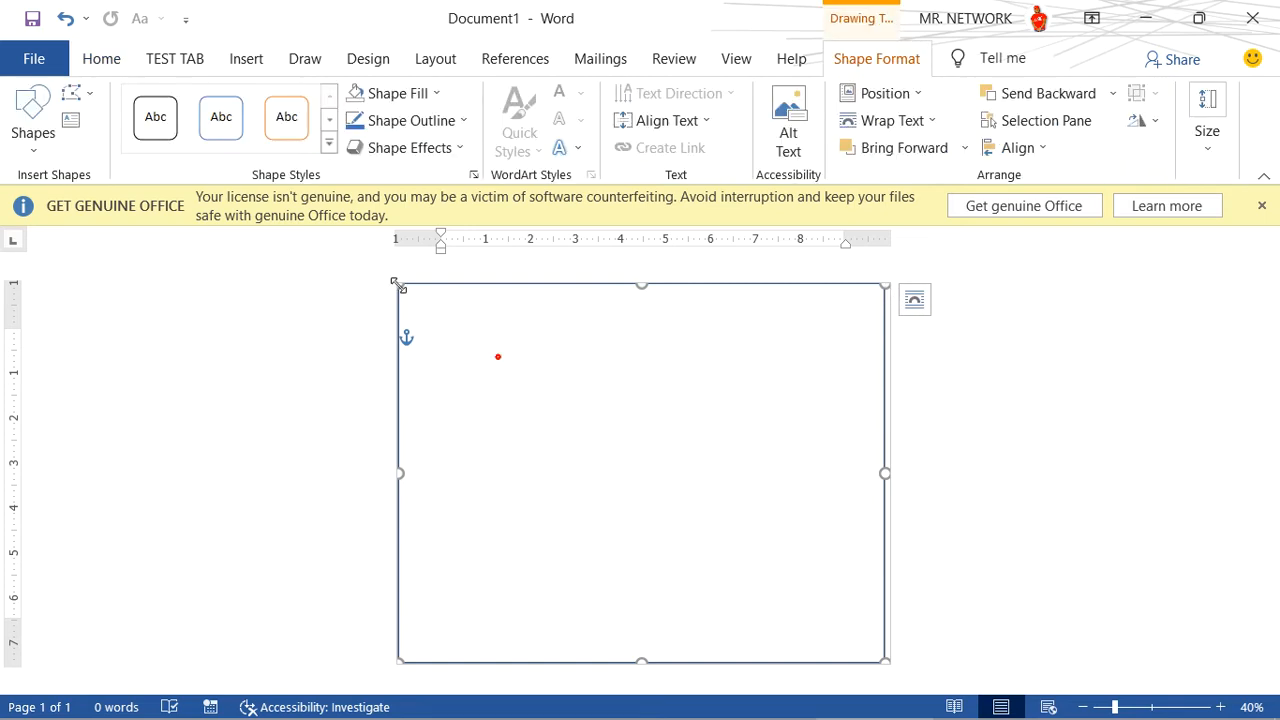
left_click_drag(399, 288, 405, 292)
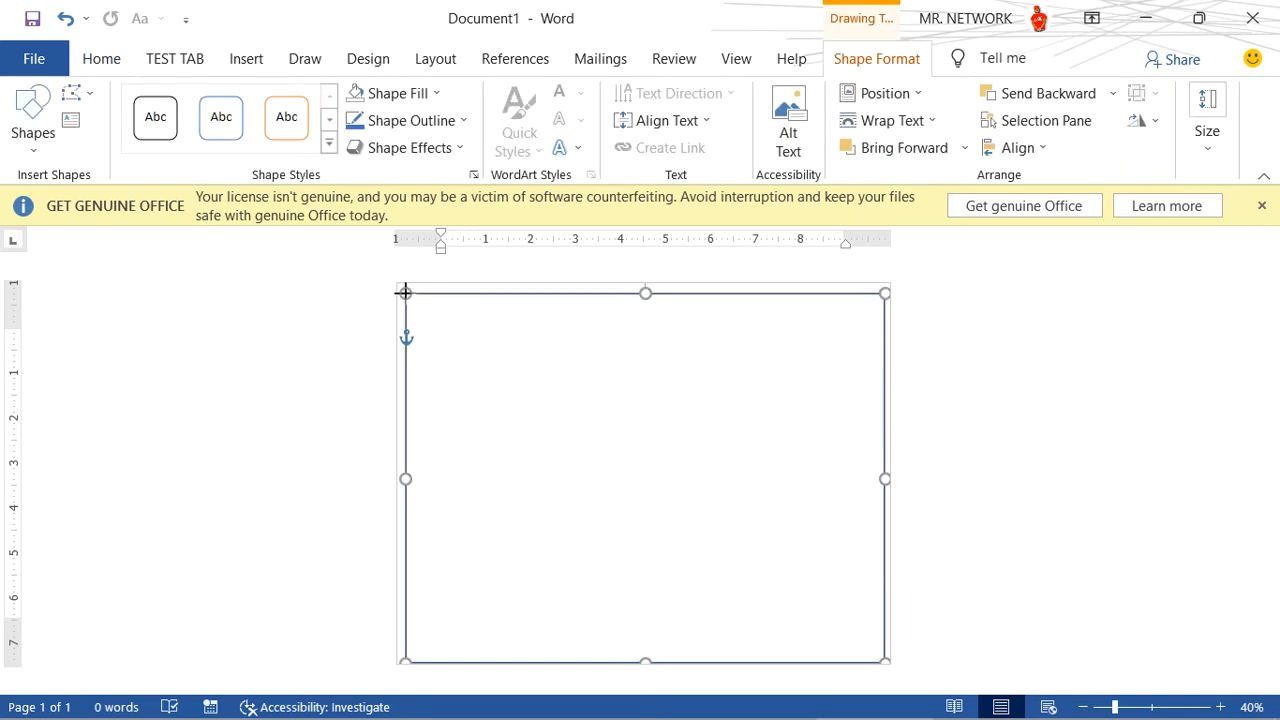
left_click_drag(646, 656, 646, 651)
left_click(620, 470)
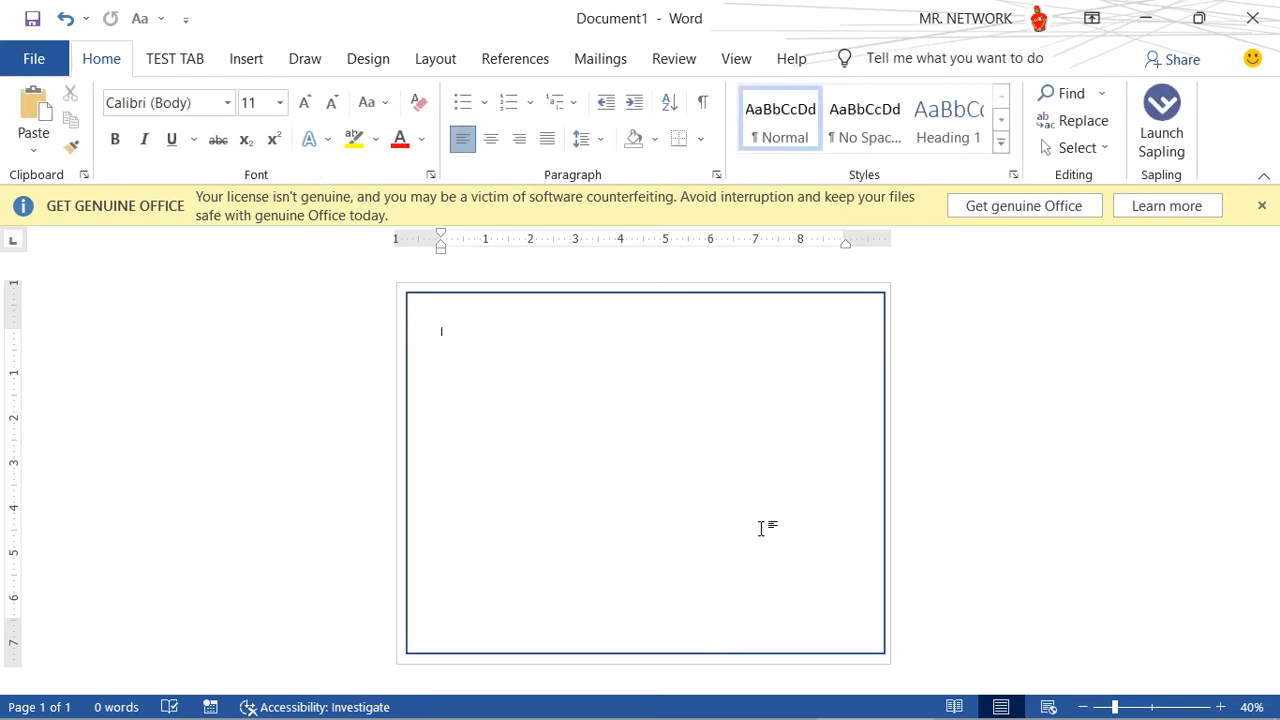
- Change the border rectangle's outline colour to the standard orange
scroll(762, 524, "up", 1)
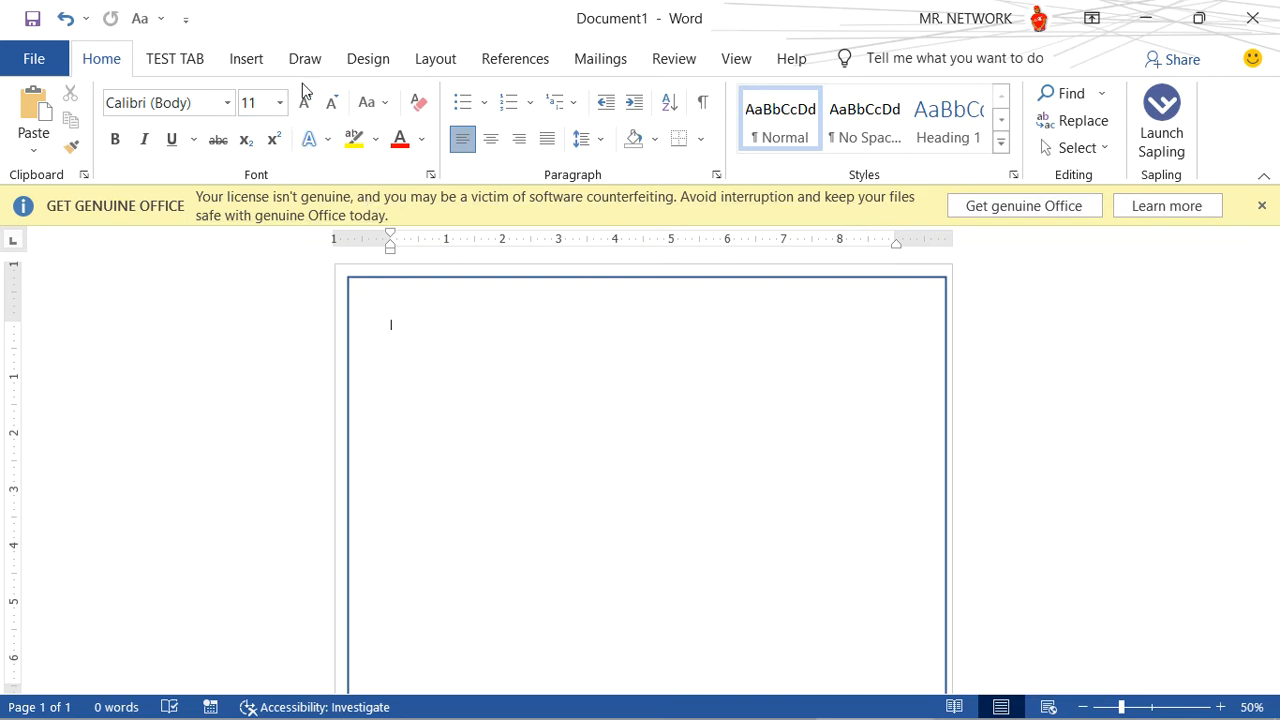
left_click(419, 284)
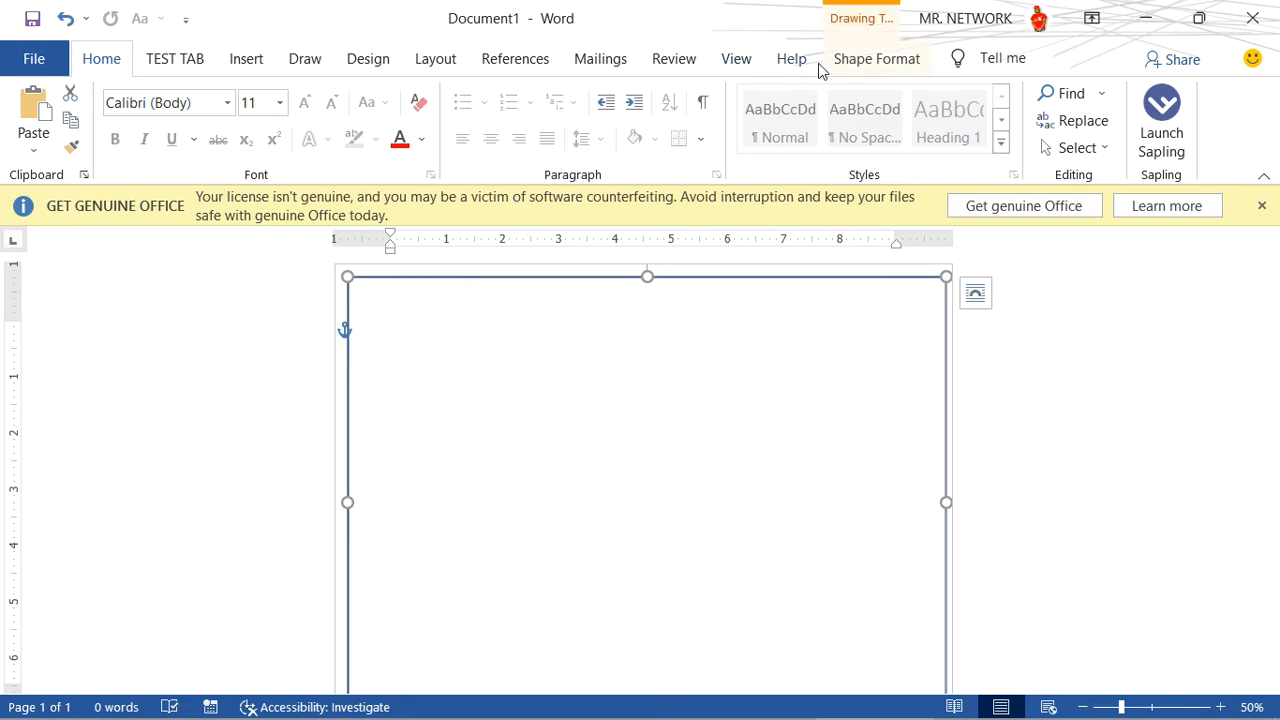
left_click(866, 62)
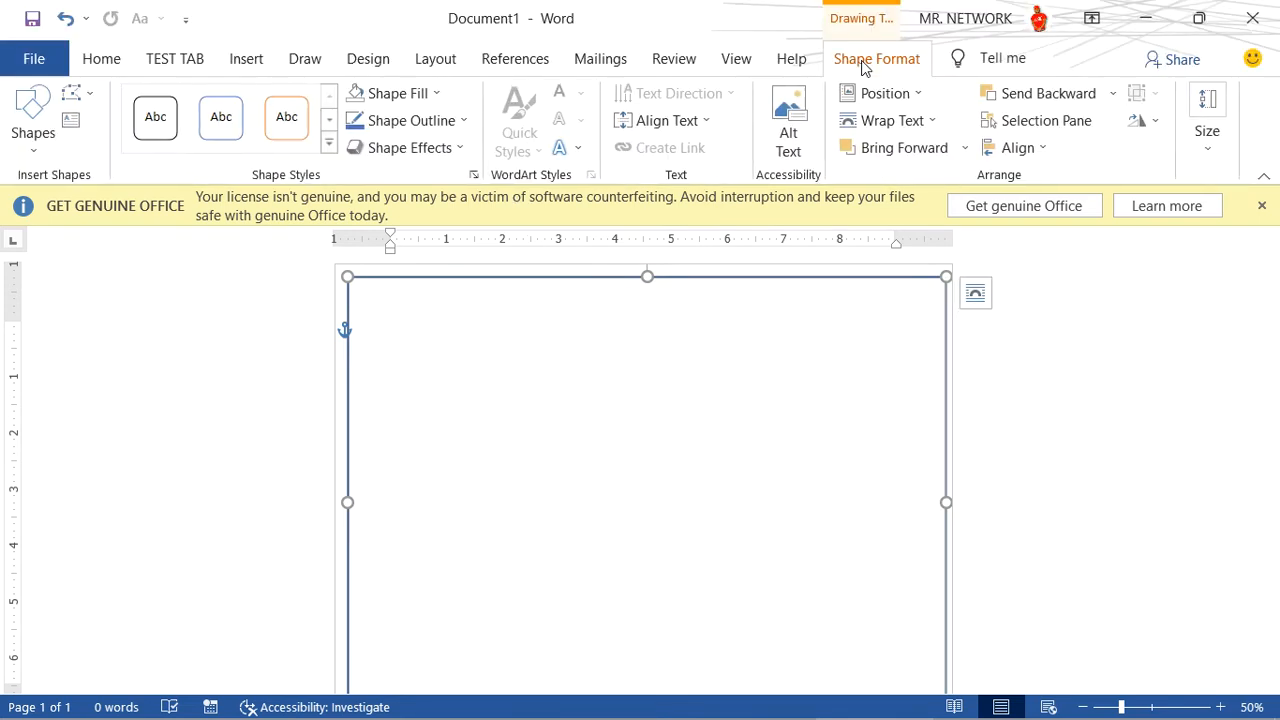
left_click(422, 130)
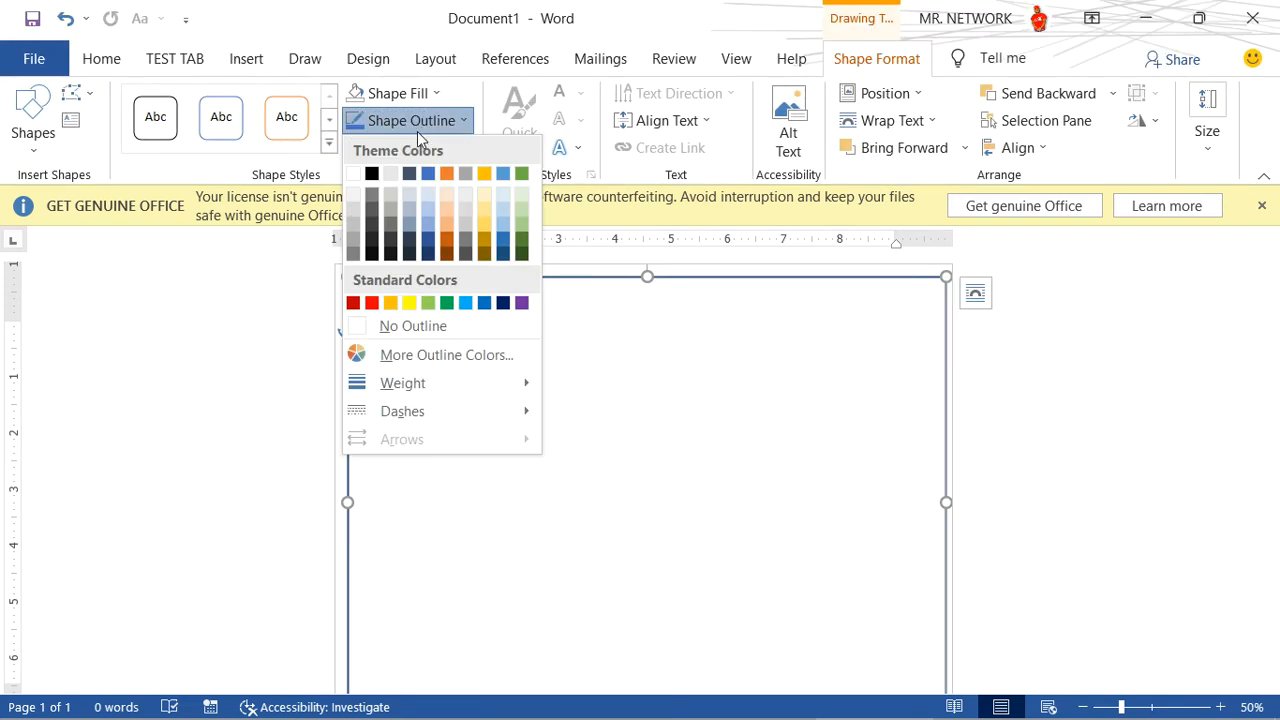
left_click(392, 305)
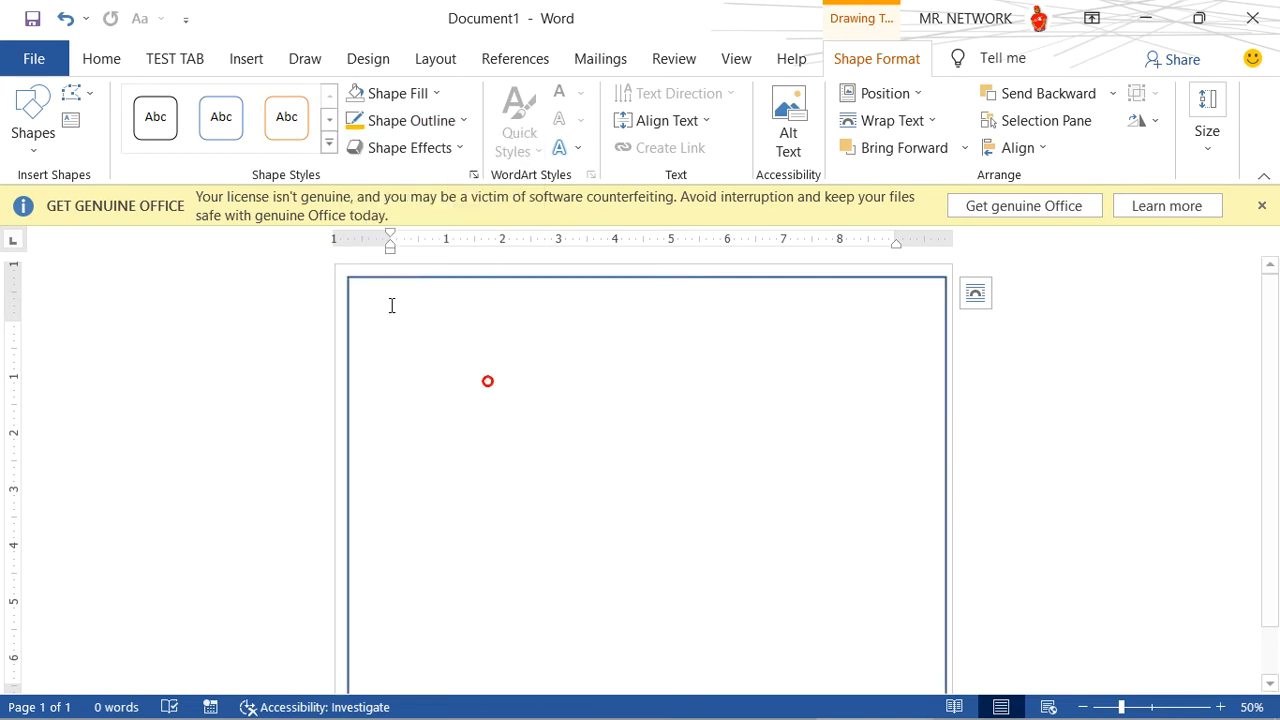
left_click(588, 371)
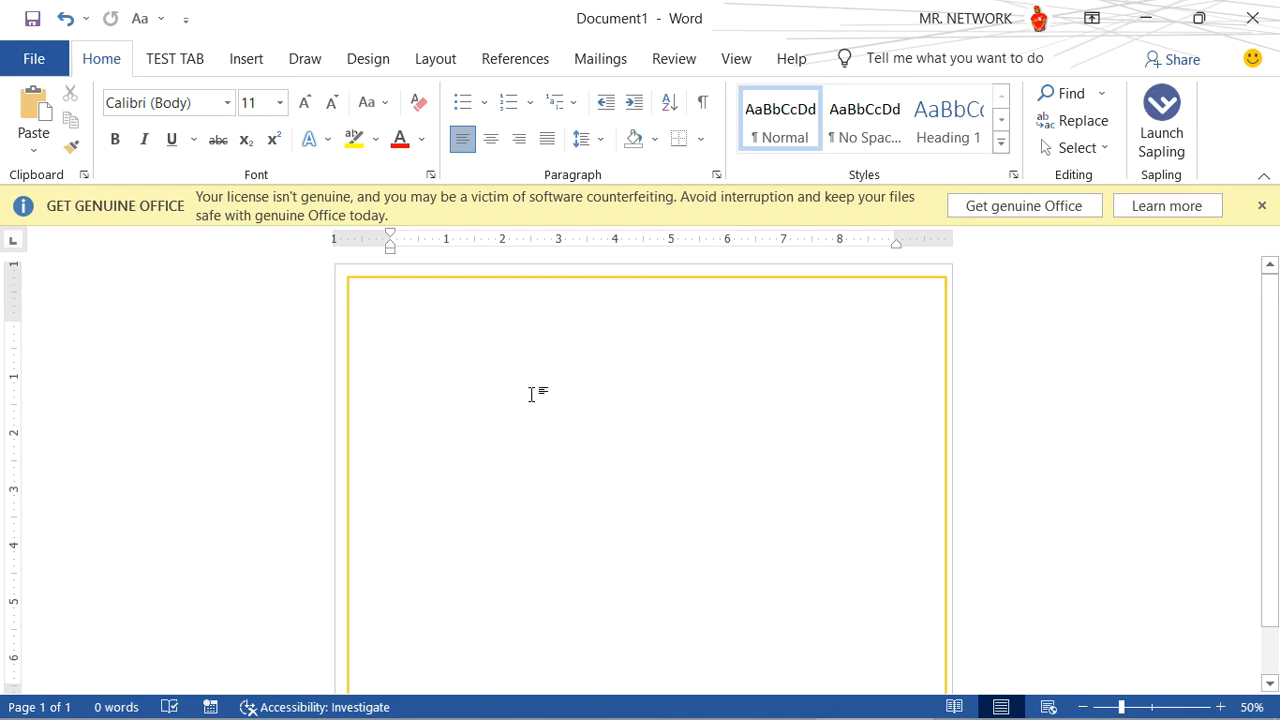
left_click(245, 60)
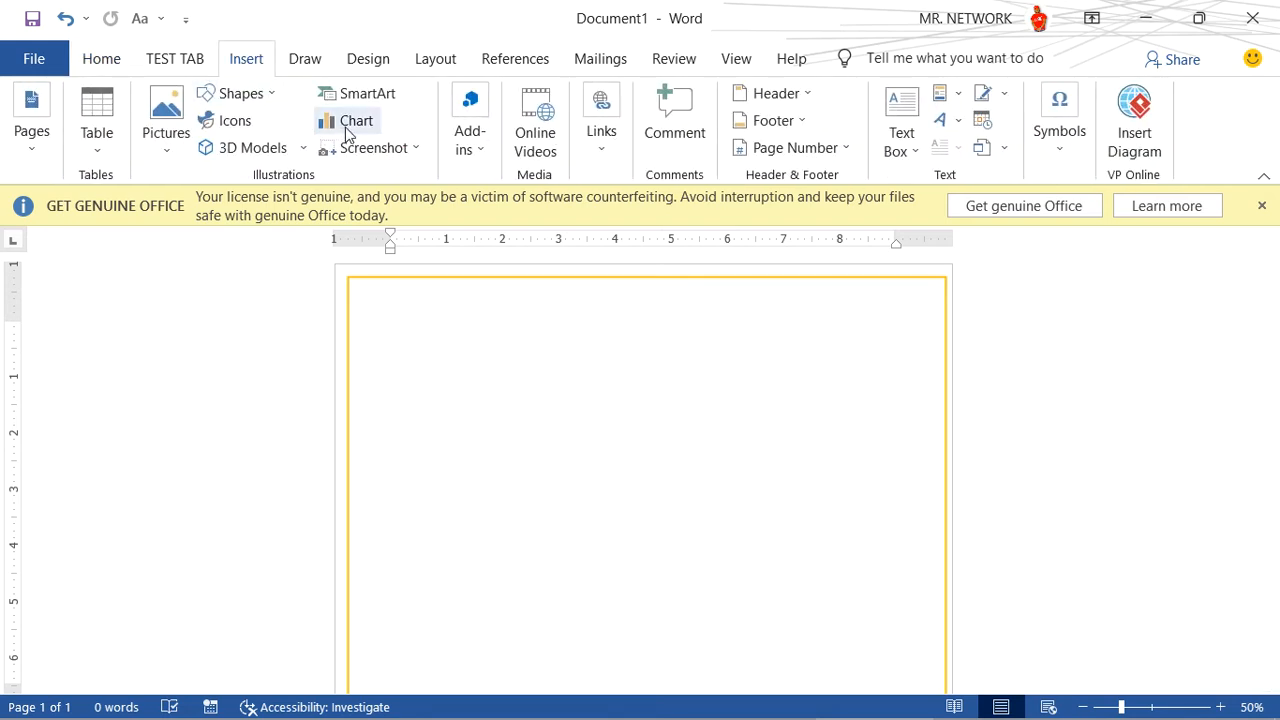
left_click(258, 95)
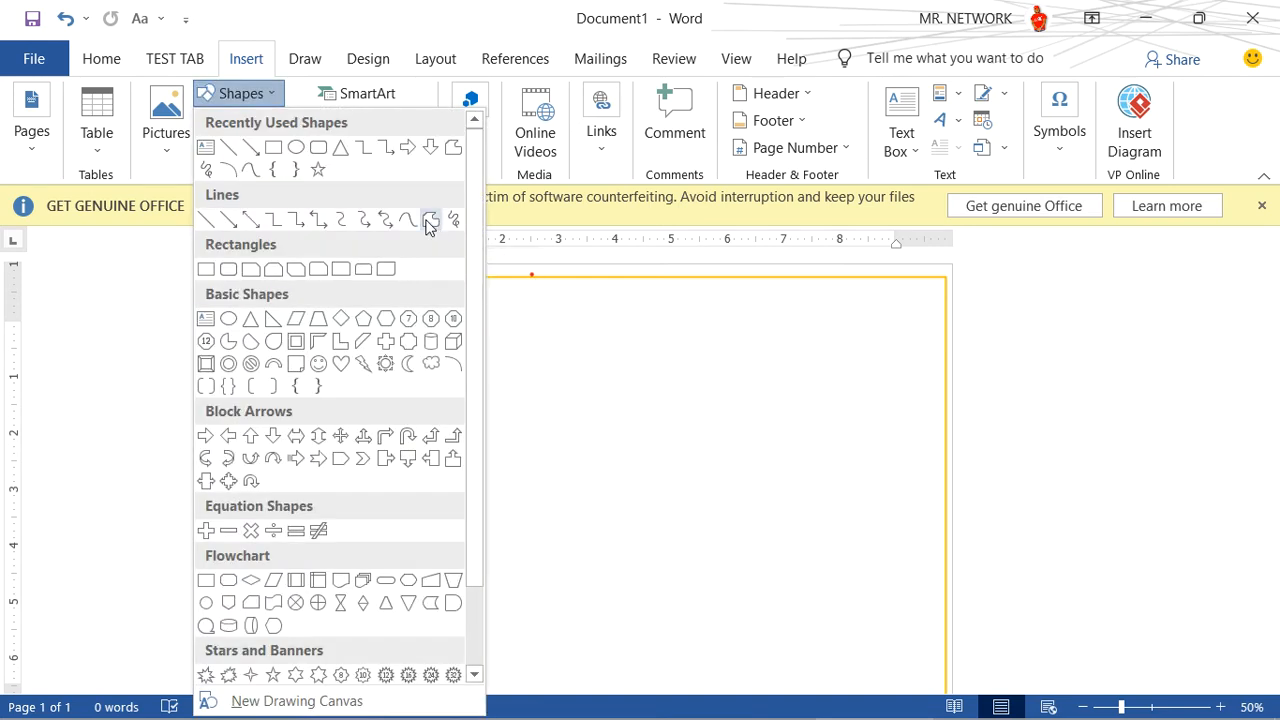
left_click(428, 222)
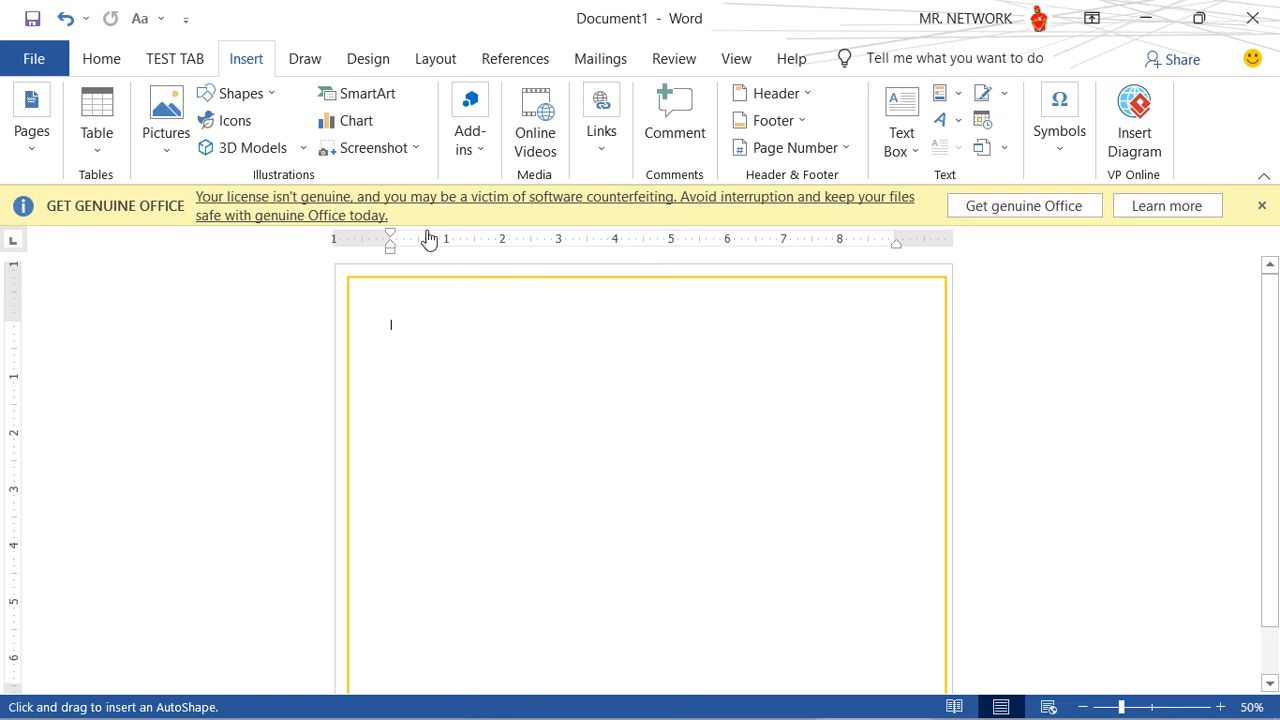
left_click(348, 278)
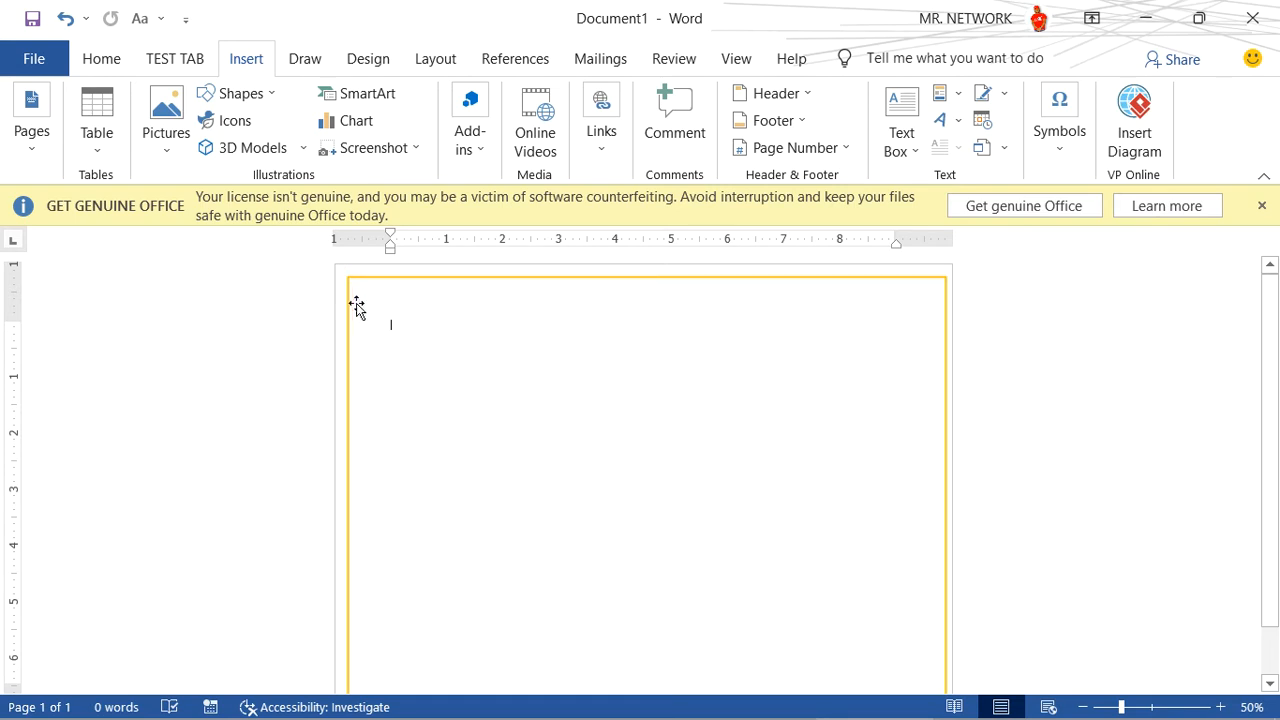
- Draw a closed five-point freeform across the upper part of the border, with its lower edge pointing down near the page centre
left_click(268, 97)
left_click(429, 221)
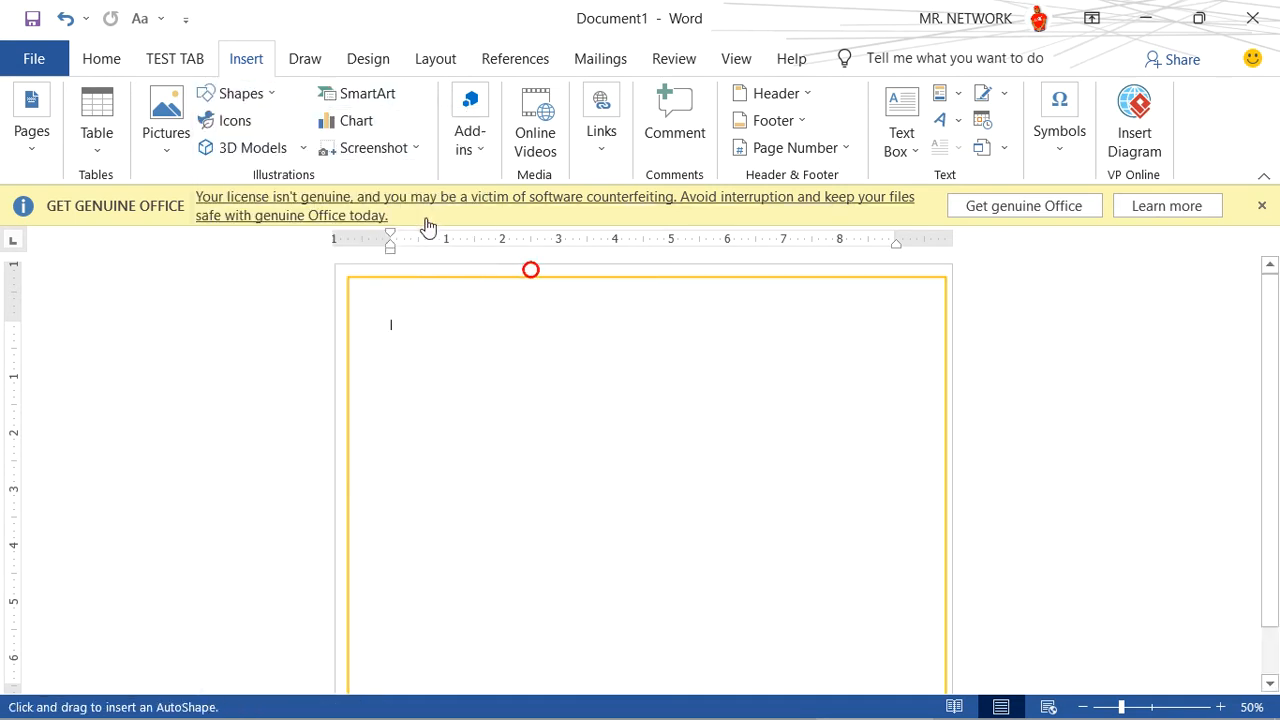
left_click(348, 278)
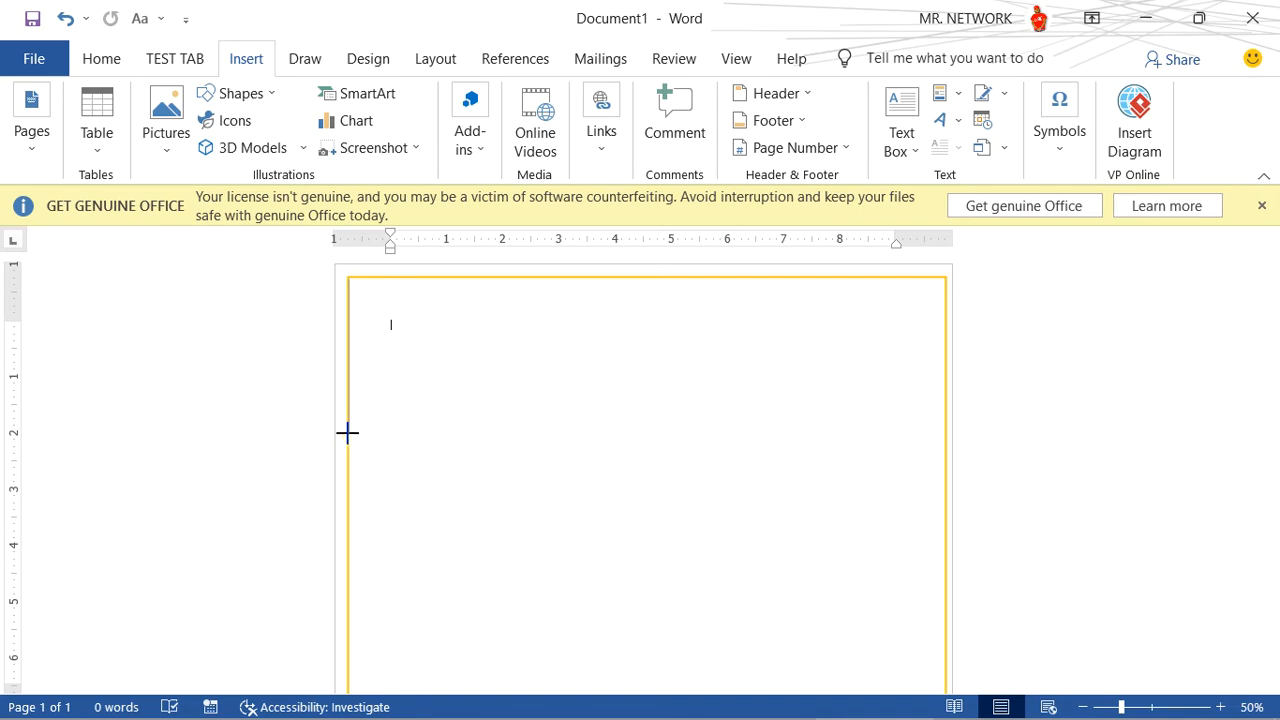
left_click(347, 432)
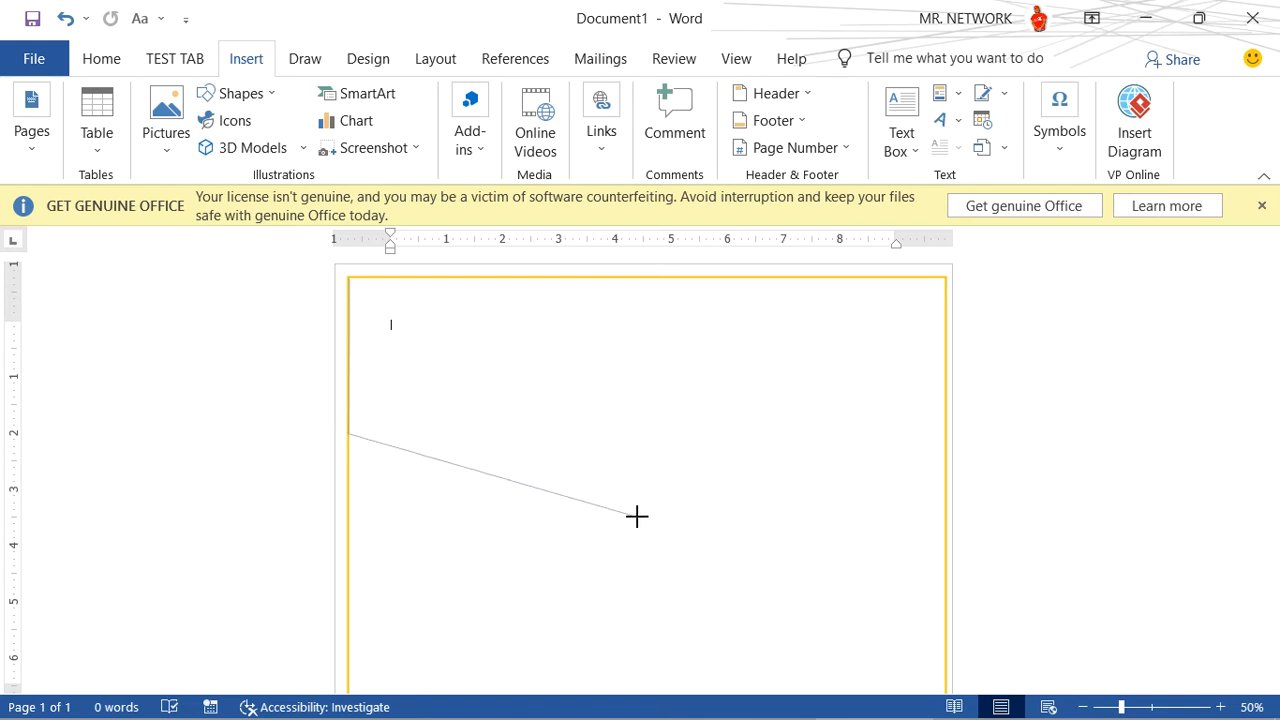
left_click(637, 516)
left_click(945, 393)
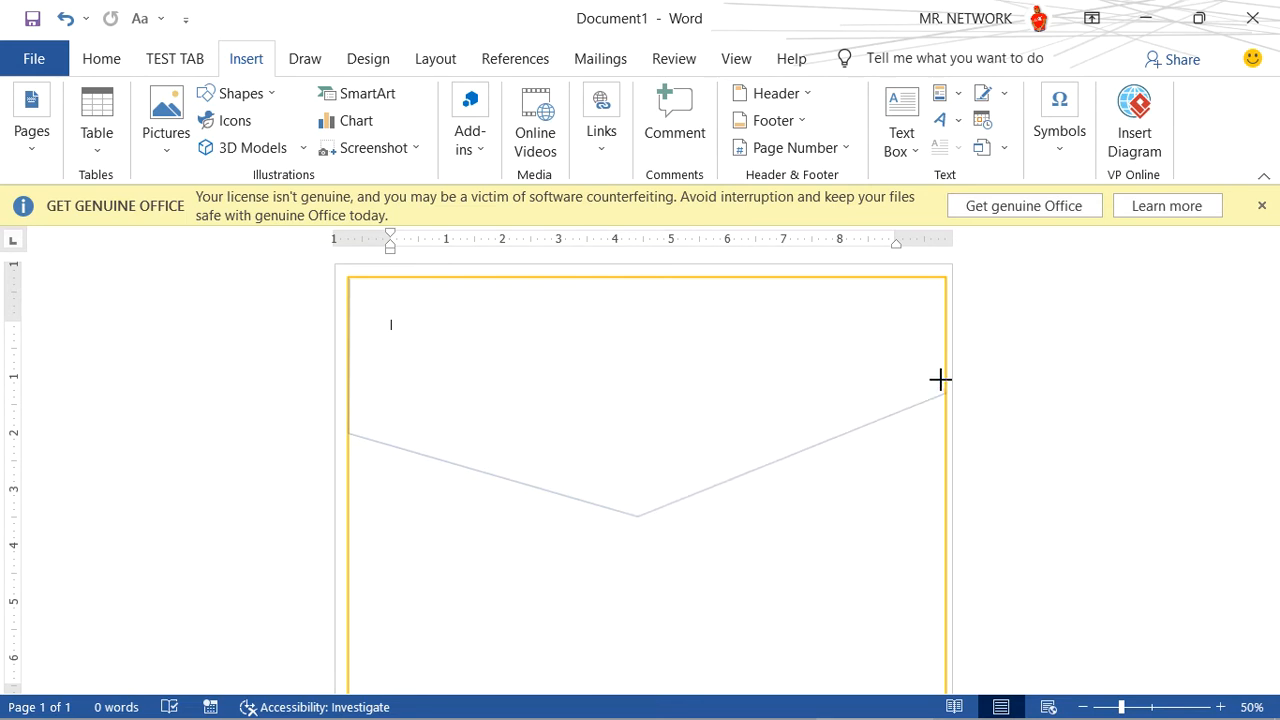
left_click(945, 276)
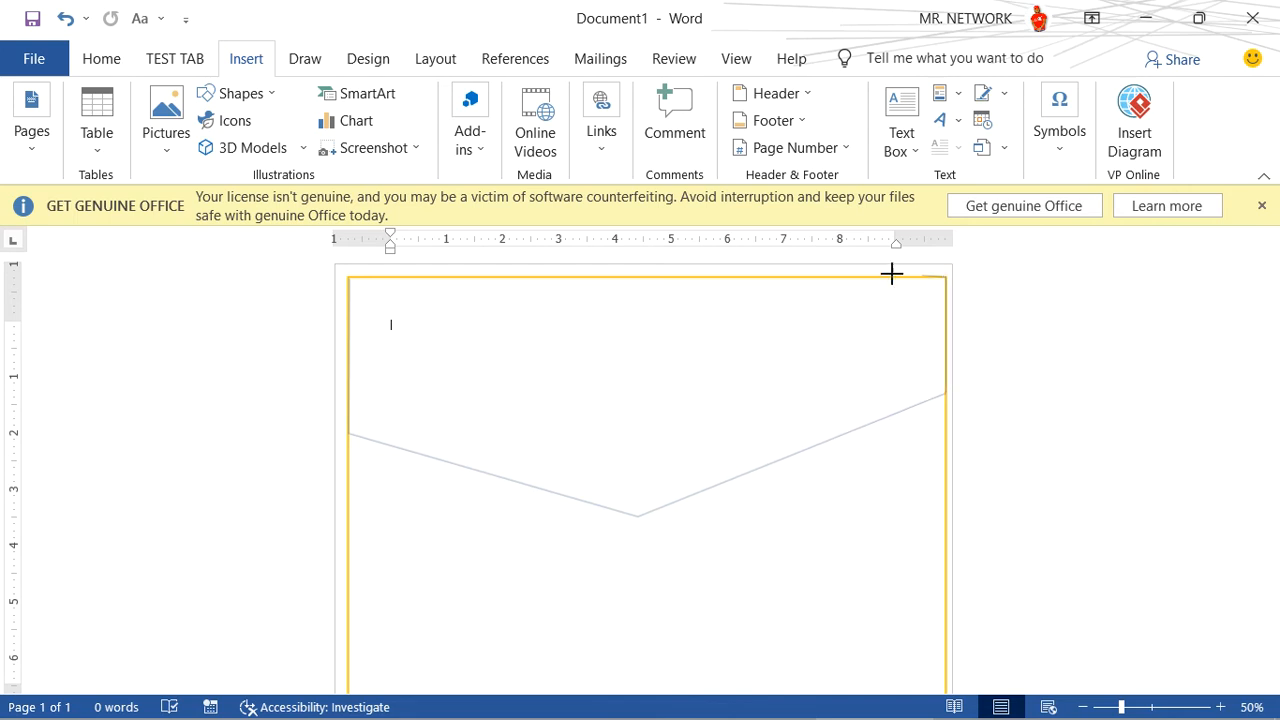
left_click(347, 279)
left_click(347, 279)
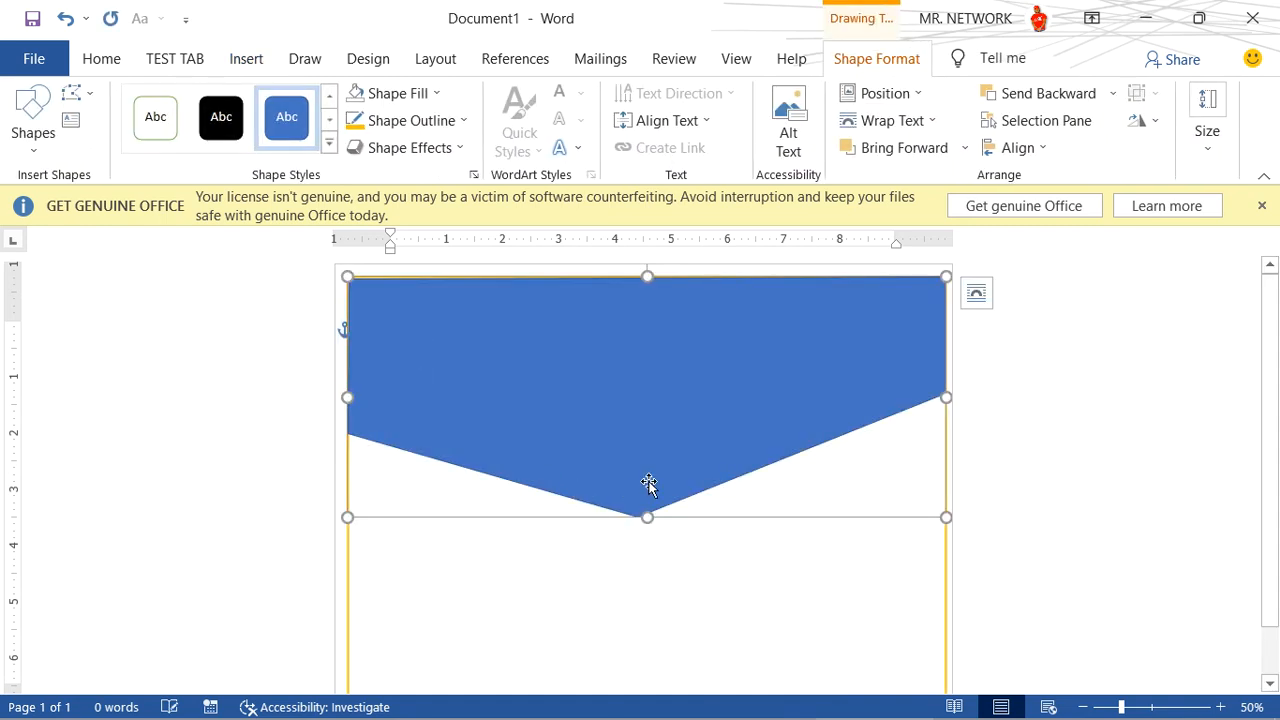
- Edit the freeform's points, raising its lower-left and lower-right corners along the border's sides
scroll(650, 486, "down", 2)
scroll(651, 484, "up", 1)
scroll(650, 483, "up", 1)
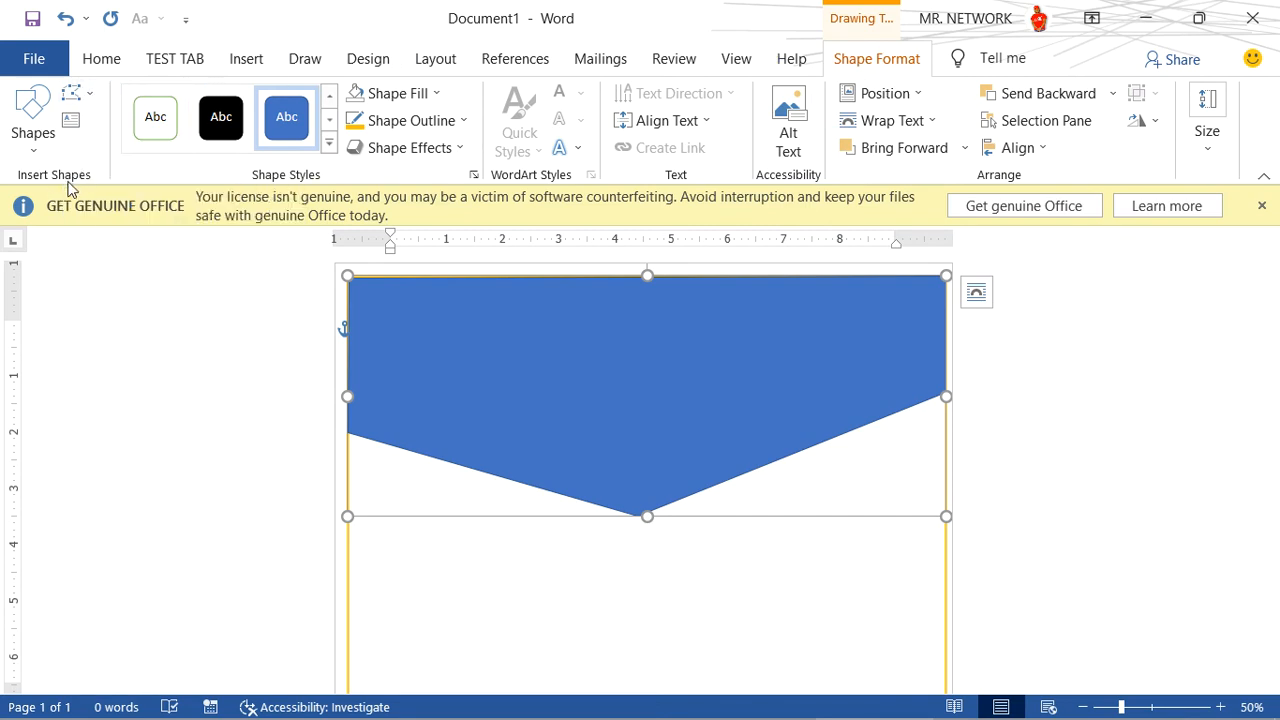
left_click(93, 94)
left_click(122, 154)
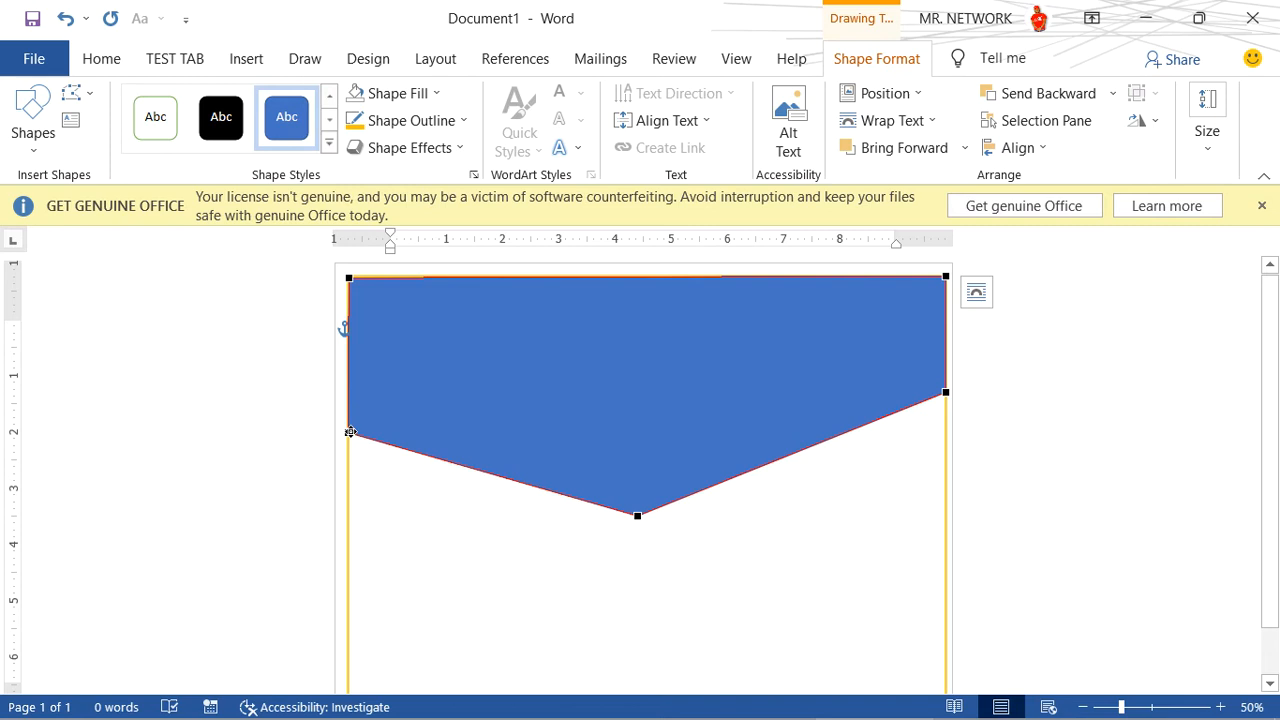
left_click_drag(349, 432, 348, 393)
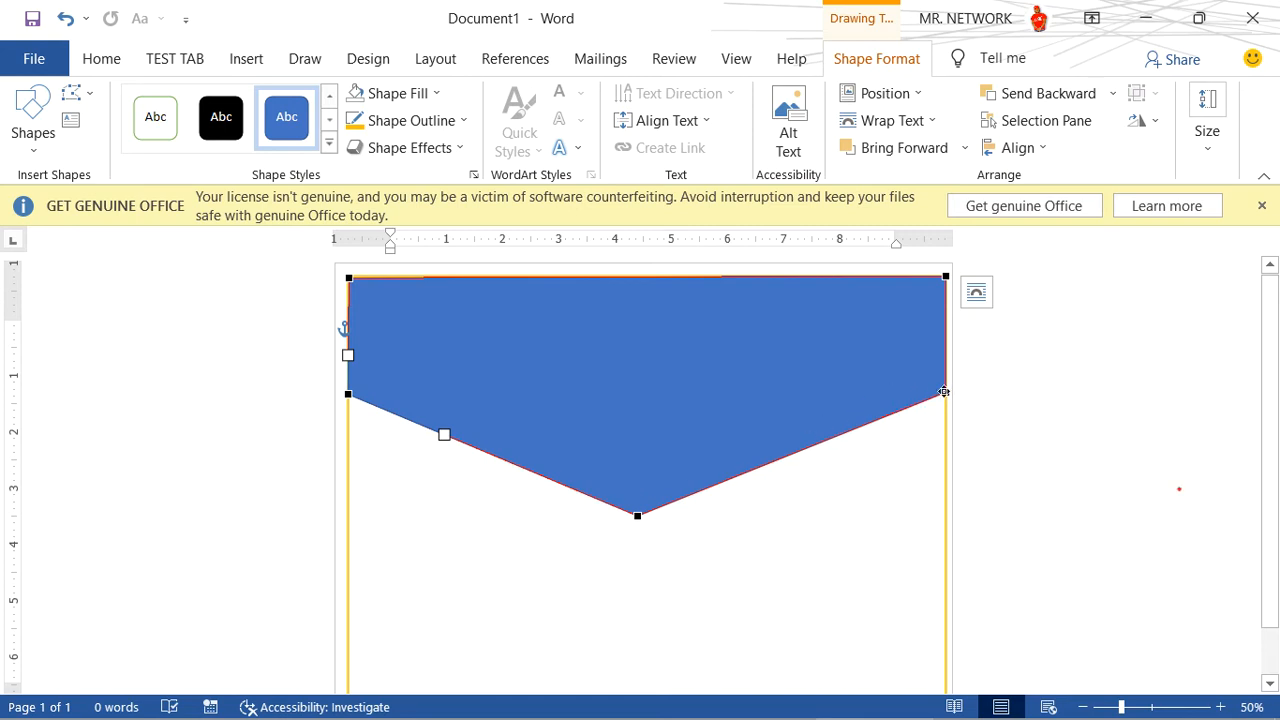
left_click_drag(944, 391, 943, 381)
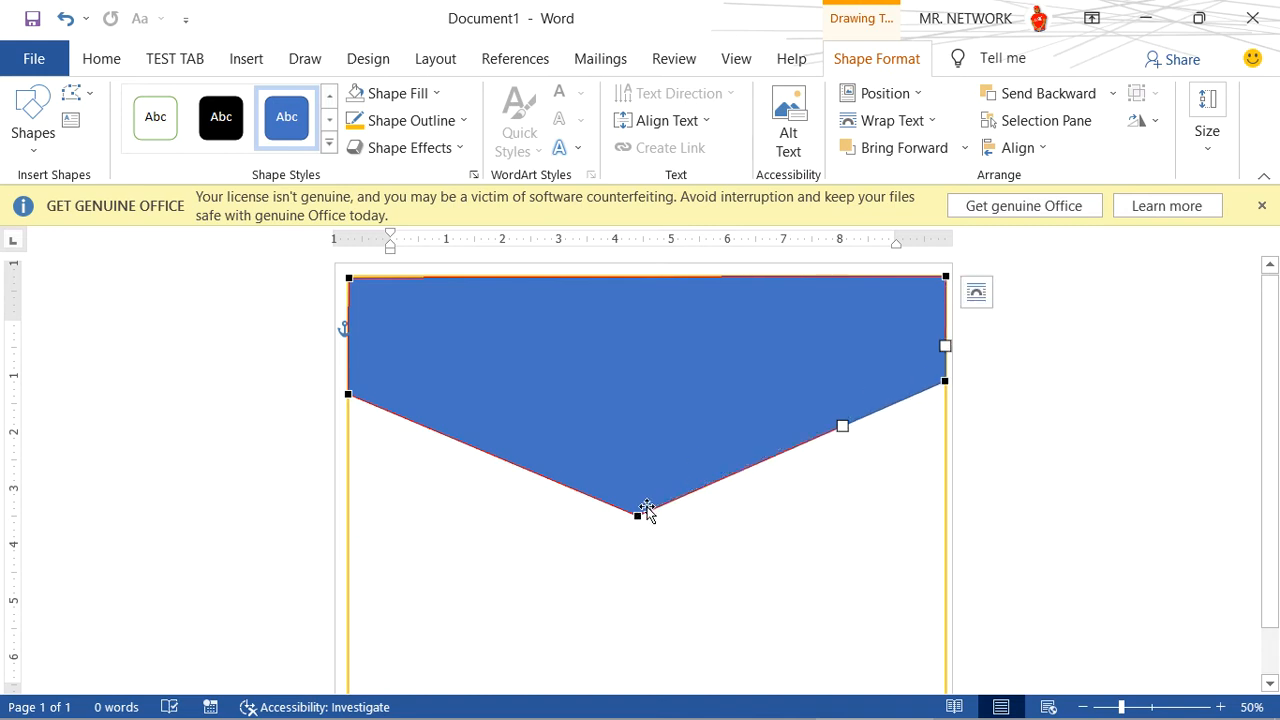
- Move the freeform's lower tip slightly to the right so it sits at the page's horizontal centre
left_click_drag(634, 512, 643, 513)
left_click(723, 555)
left_click(684, 445)
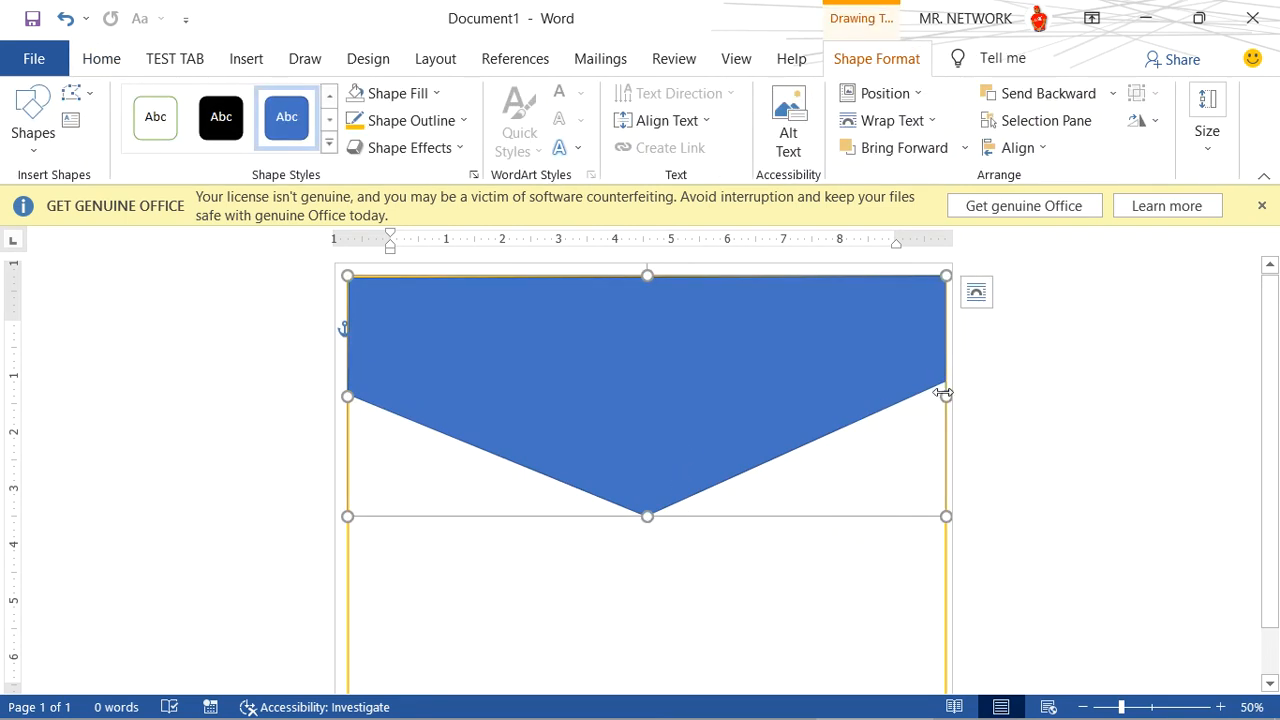
- Edit the freeform's points to lower its right corner level with the left one, and stretch the shape slightly downward
left_click(80, 95)
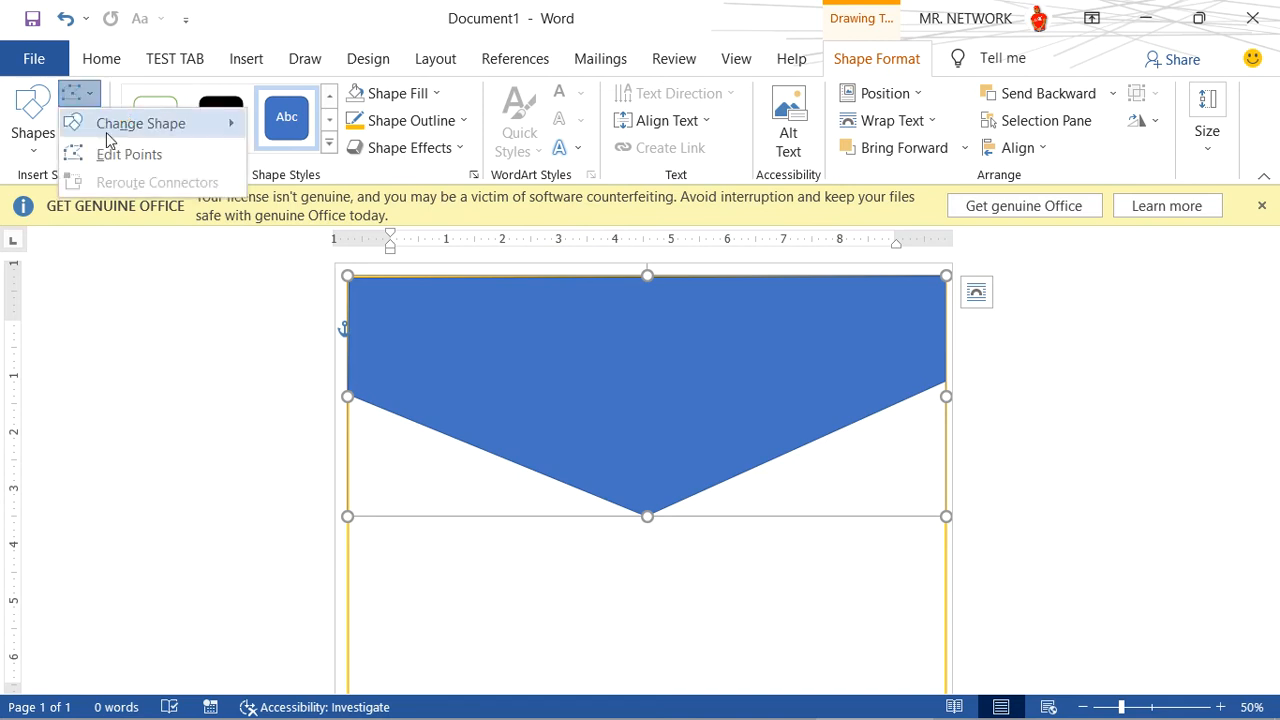
left_click(85, 151)
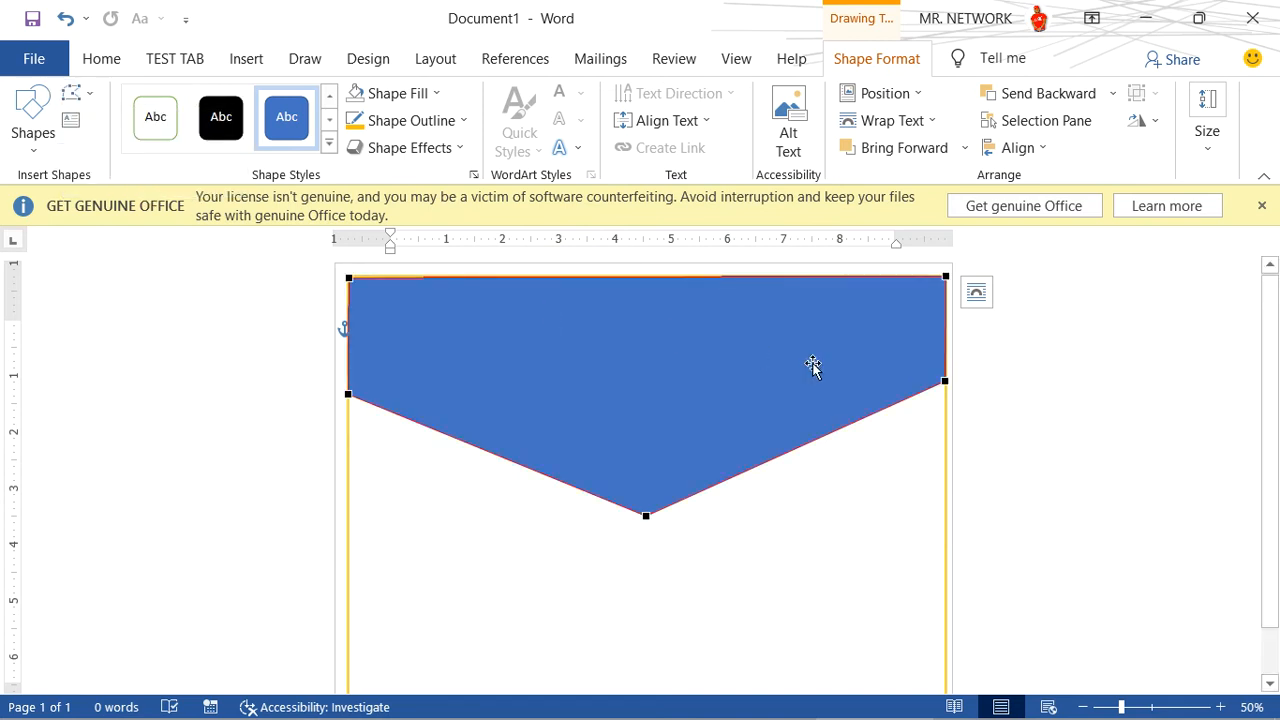
left_click(945, 383)
left_click_drag(941, 386, 943, 394)
left_click(823, 517)
left_click(766, 383)
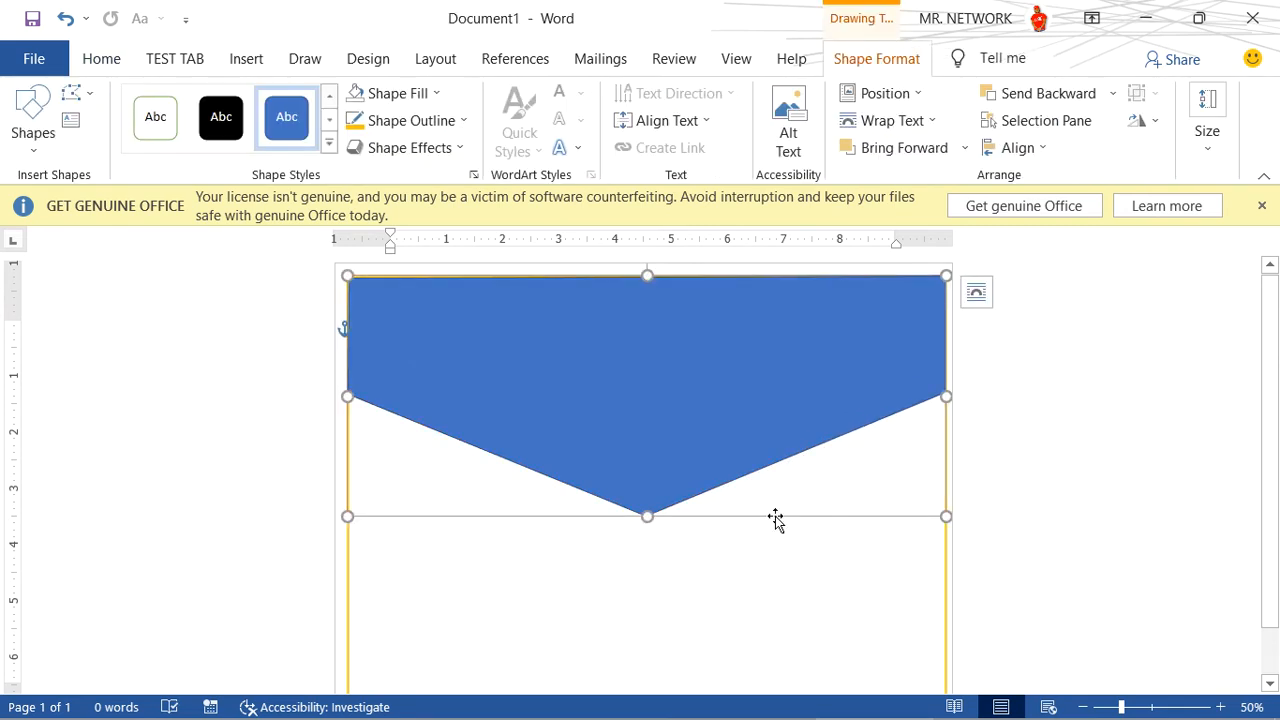
left_click_drag(647, 516, 648, 525)
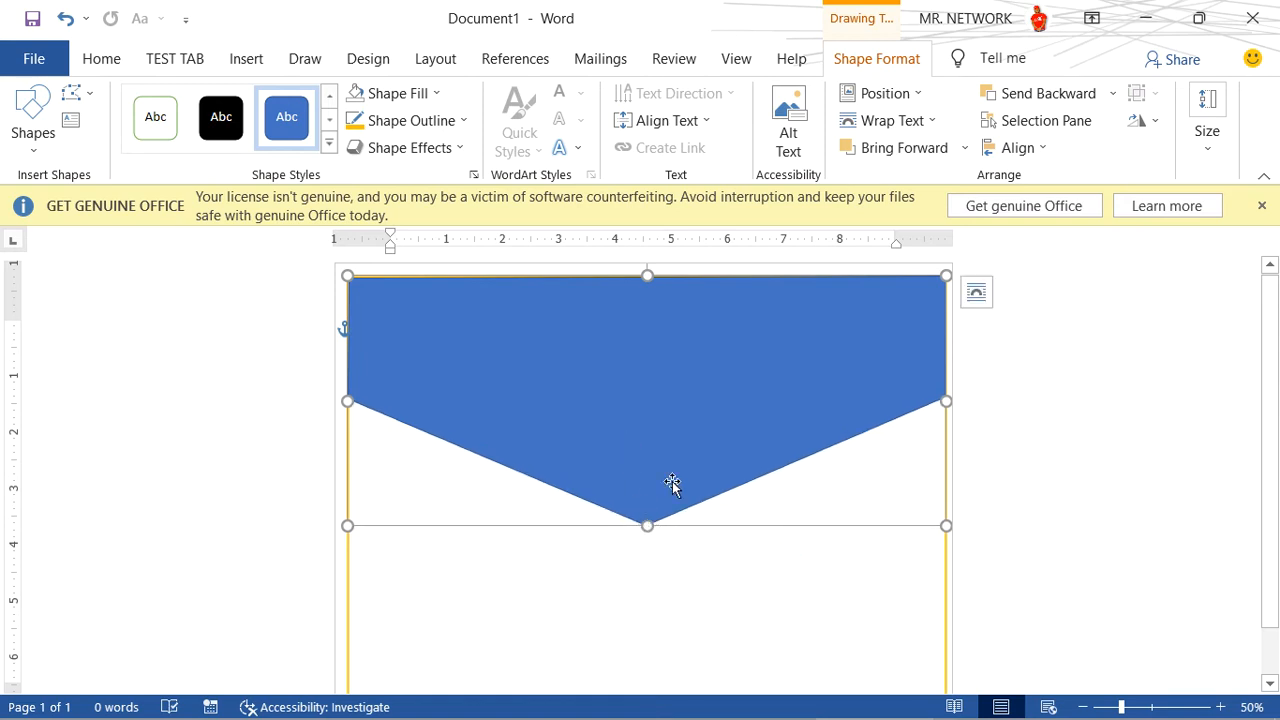
- Fill the header freeform with the standard dark blue
left_click(428, 96)
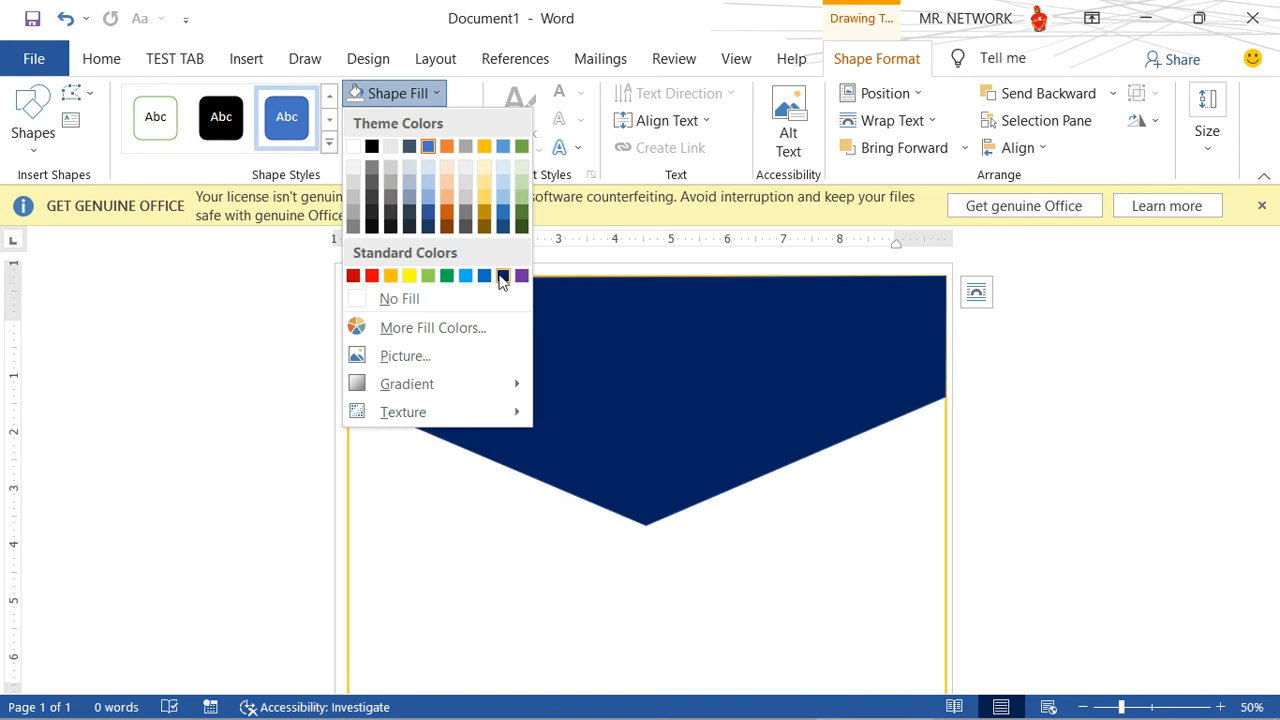
left_click(502, 276)
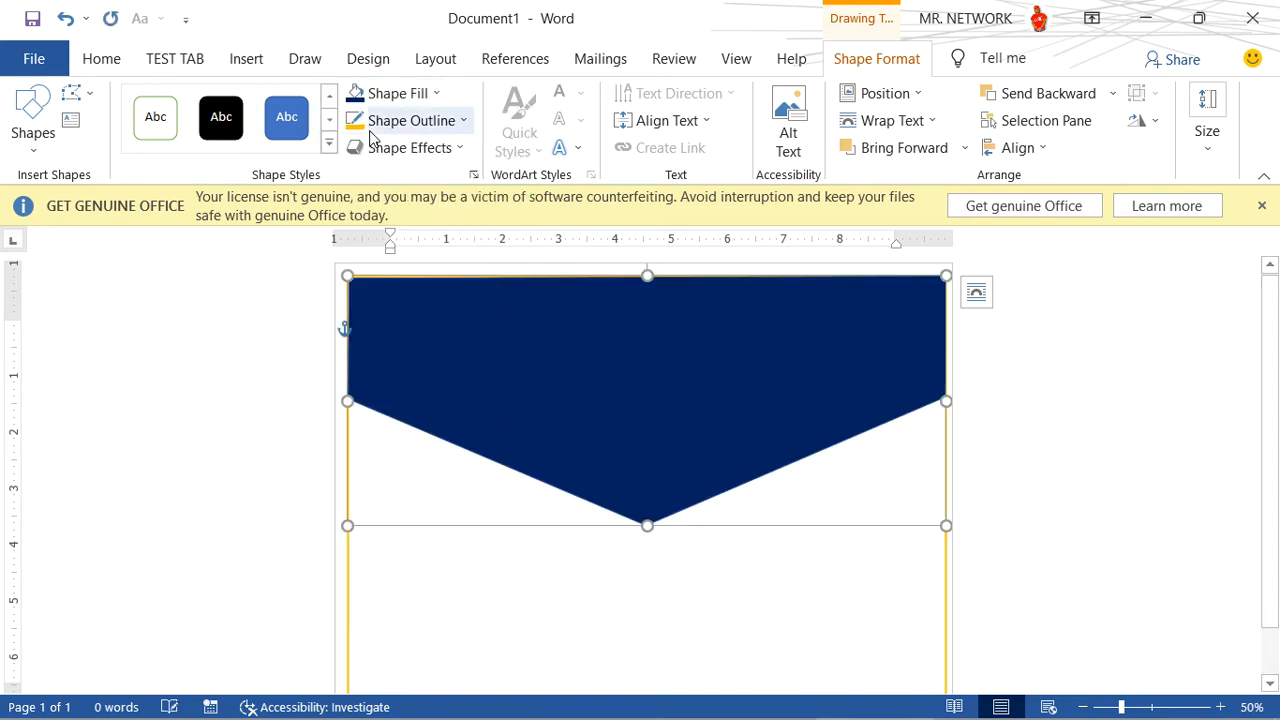
- Set both the outline and the fill of the header freeform to the standard orange
left_click(410, 121)
left_click(389, 303)
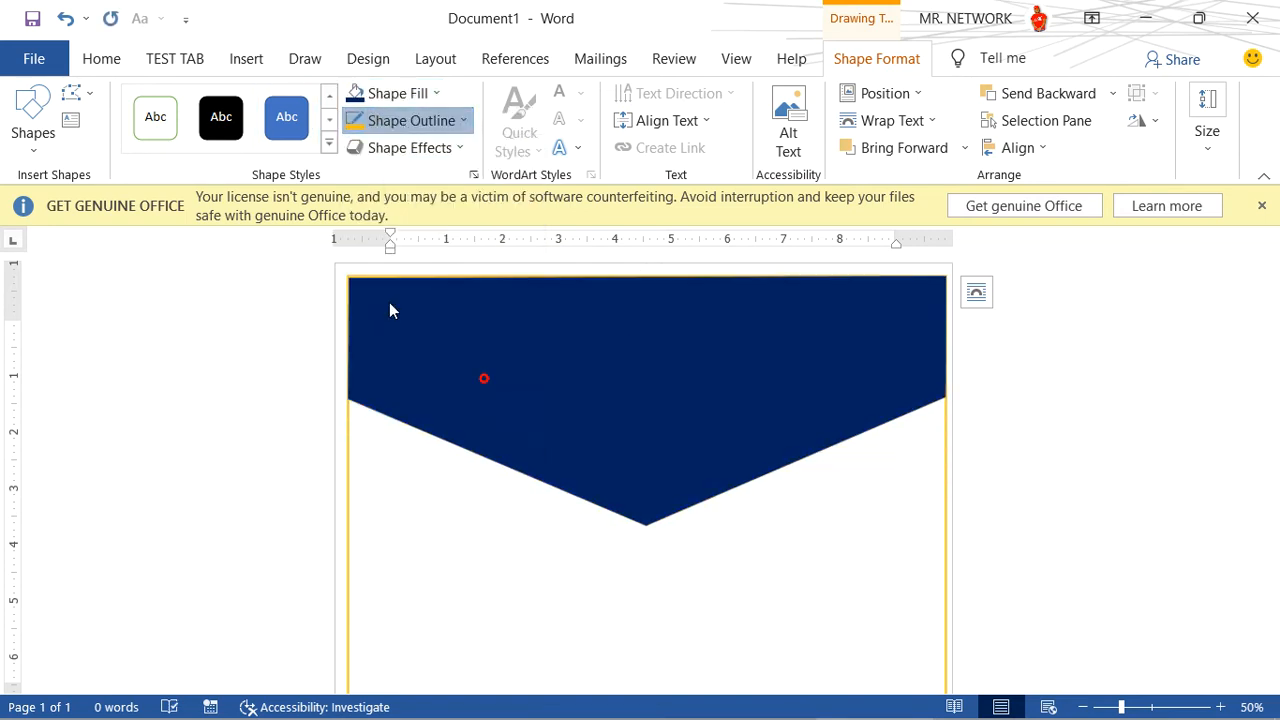
left_click(422, 96)
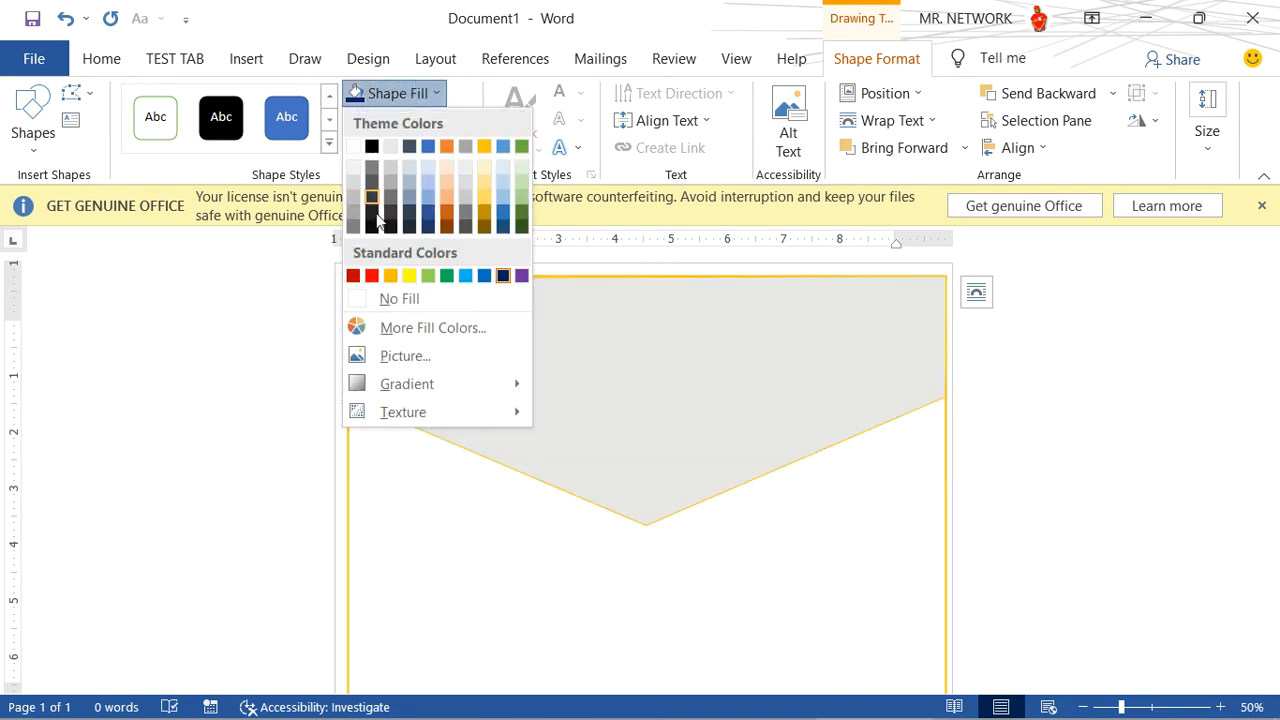
key("Escape")
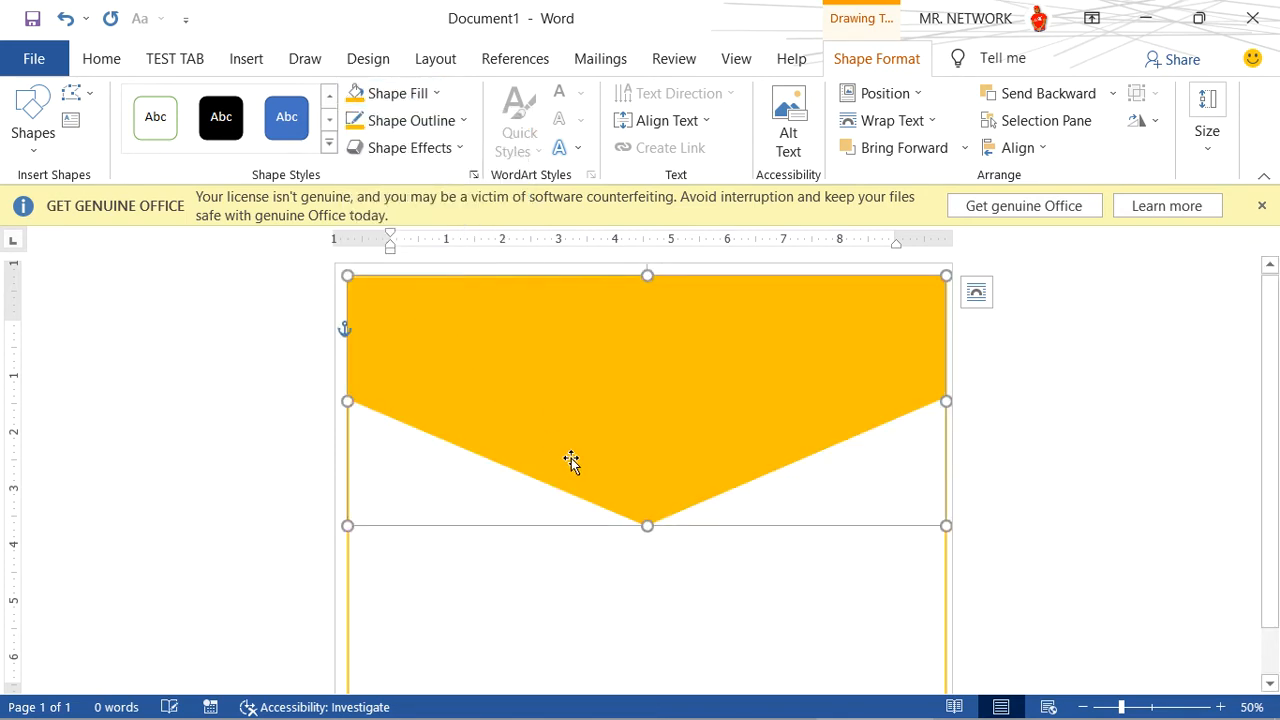
- Apply the Preset 2 shape effect to the orange header freeform
left_click(433, 148)
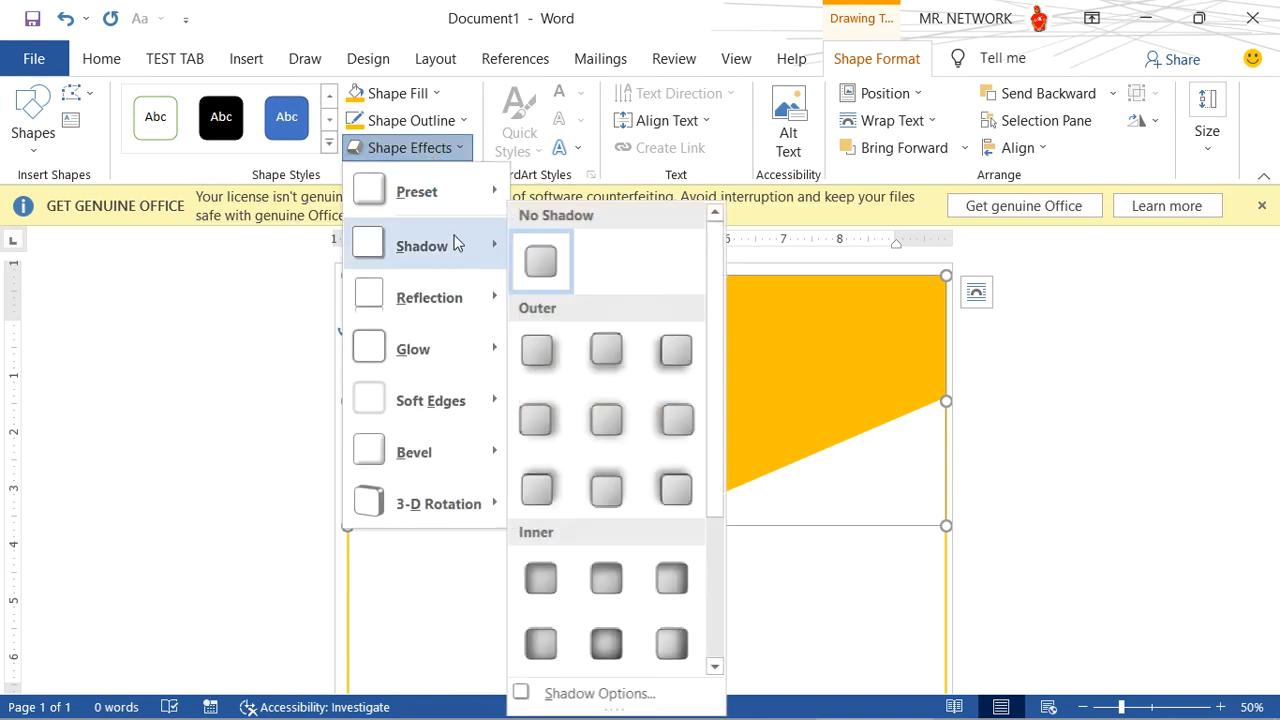
mouse_move(460, 196)
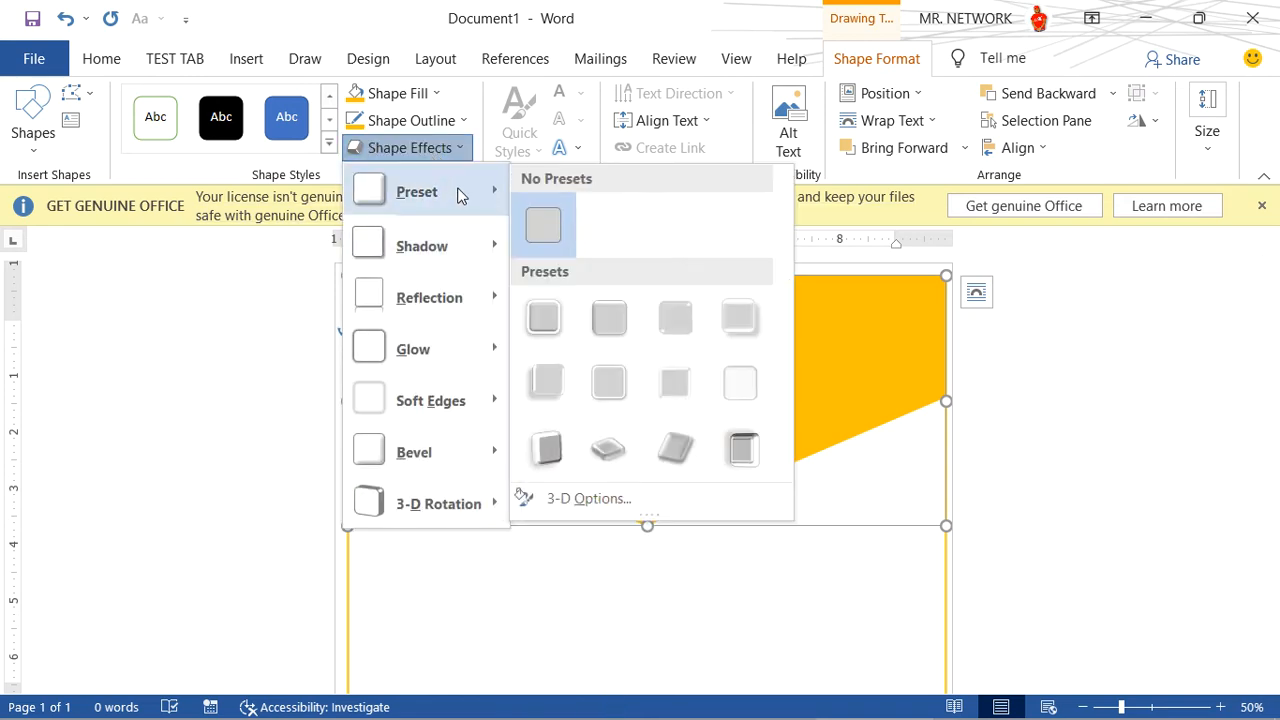
left_click(621, 320)
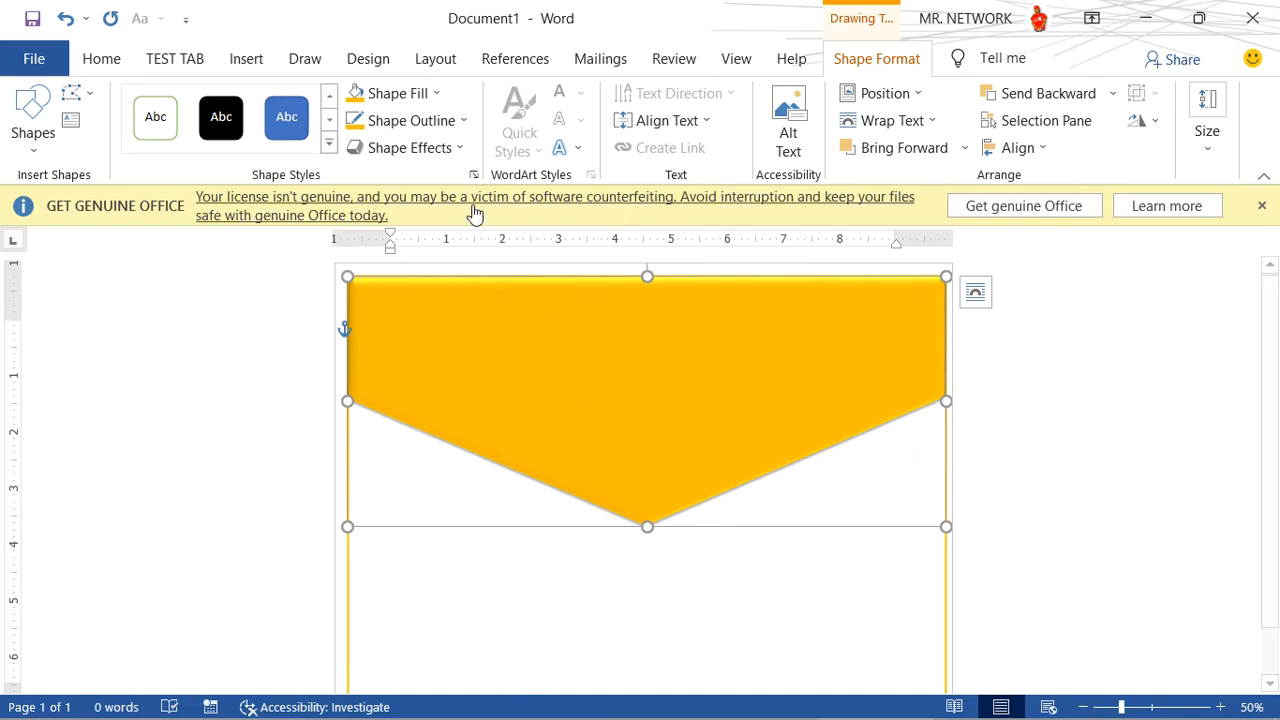
left_click(441, 148)
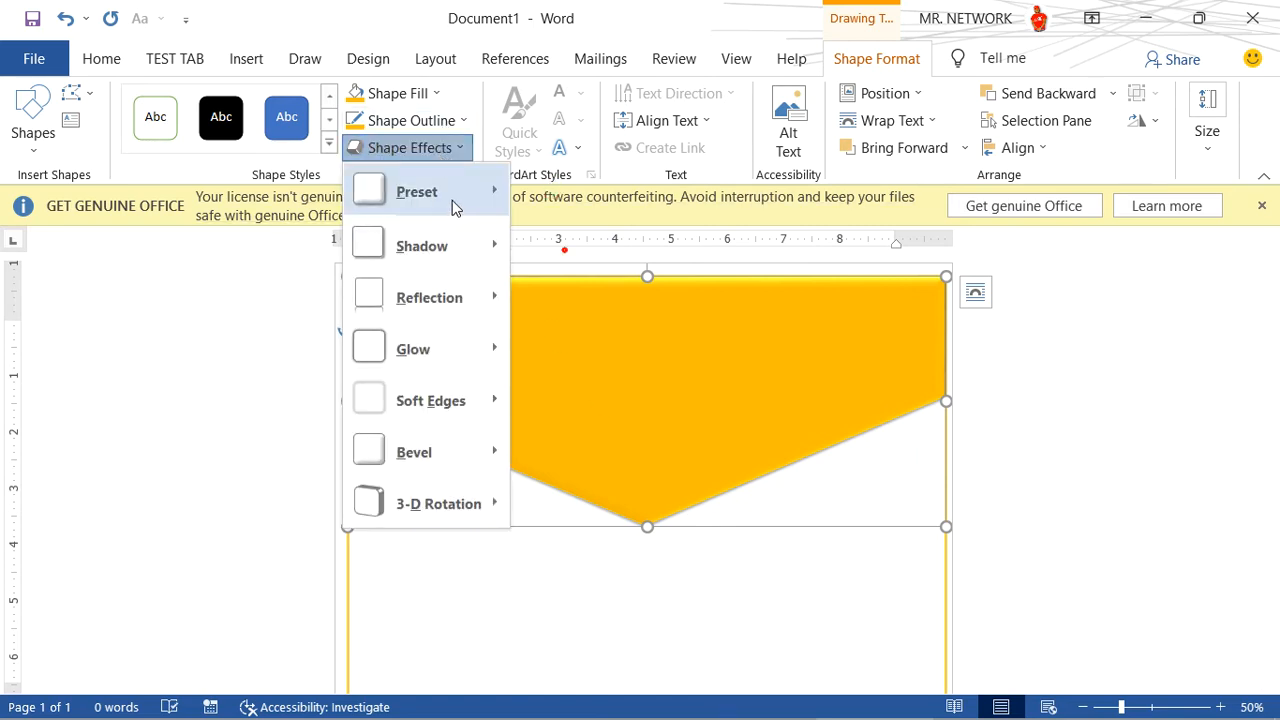
mouse_move(458, 202)
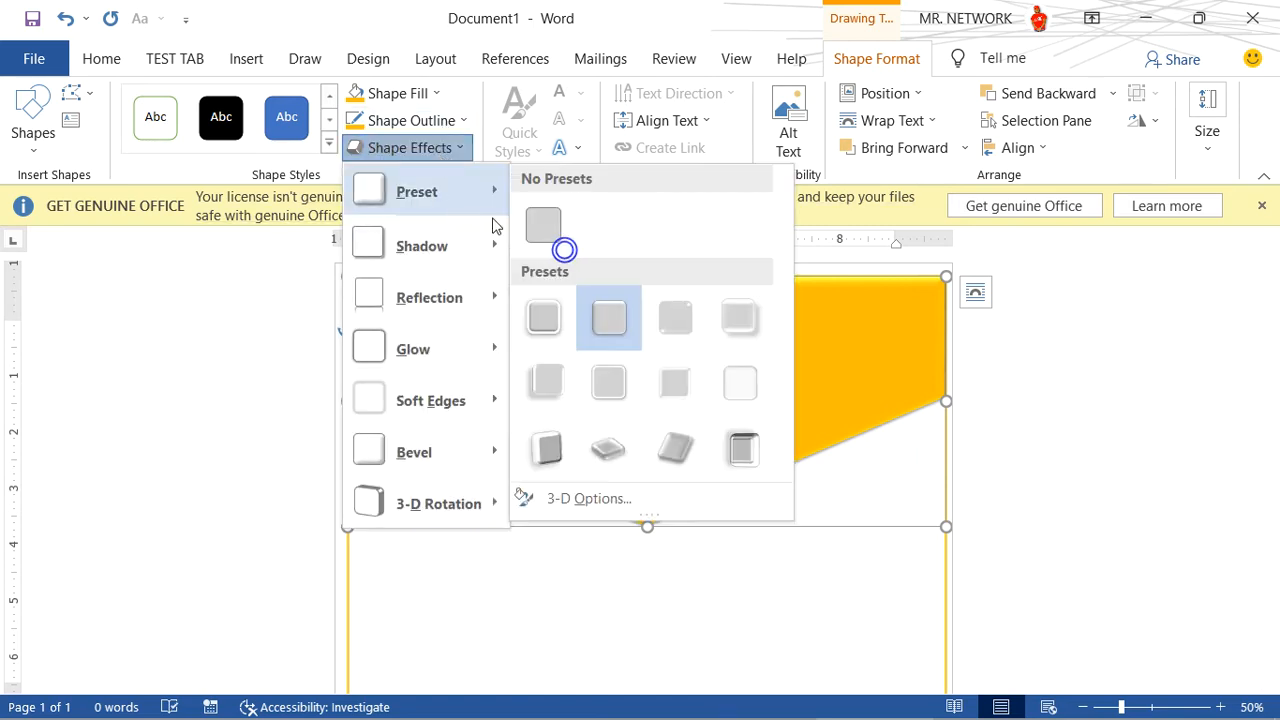
left_click(613, 328)
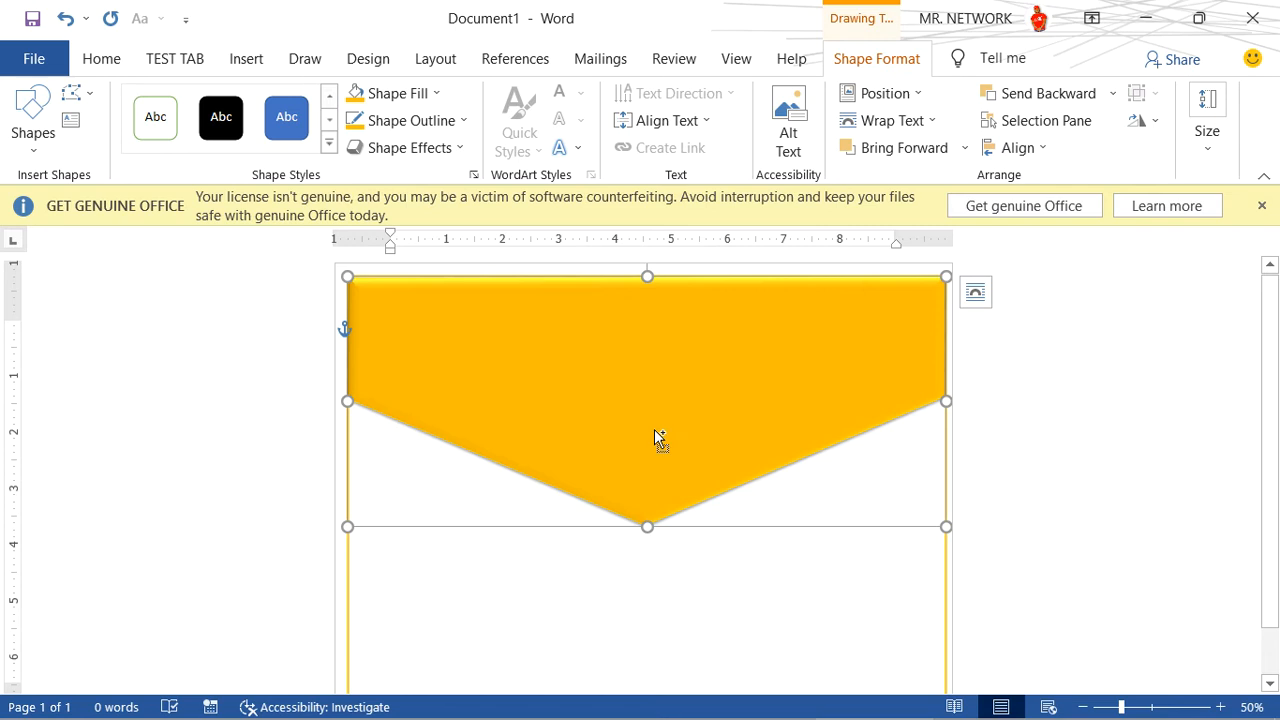
- Layer a duplicate of the header shape flush over the original, stretching the original downward so a strip shows below the copy
key("ctrl+d")
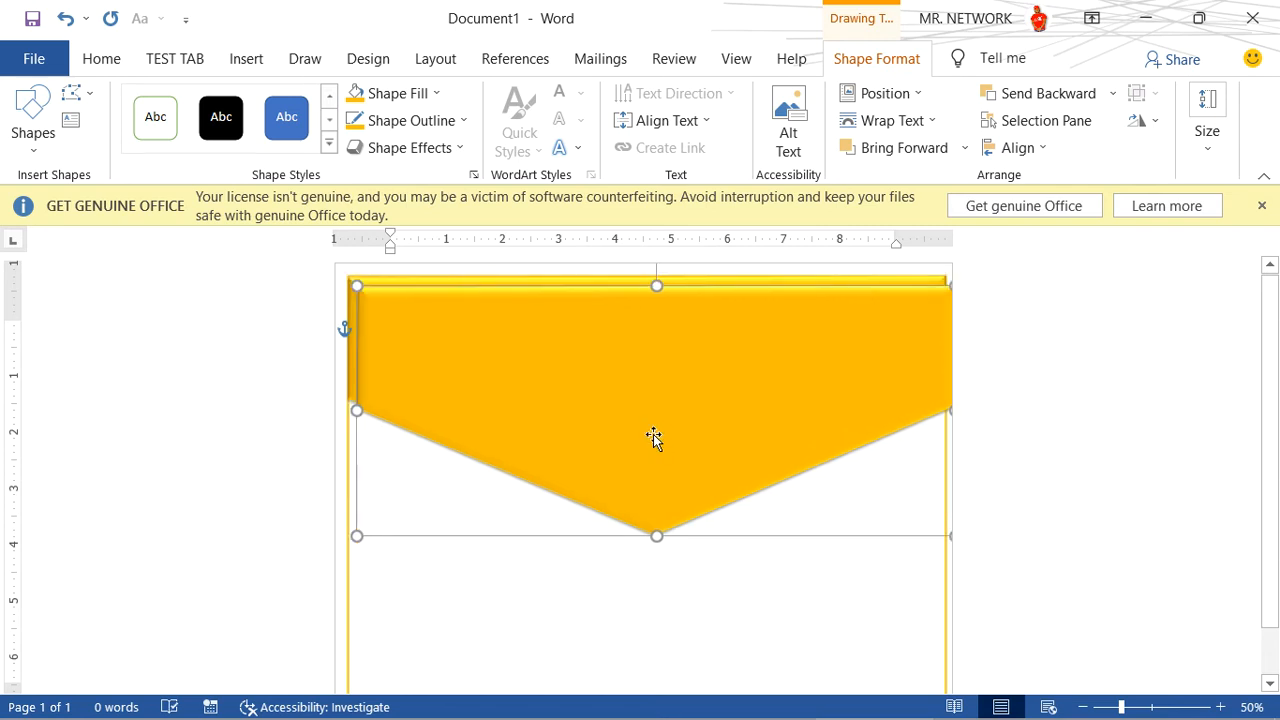
left_click_drag(649, 420, 670, 390)
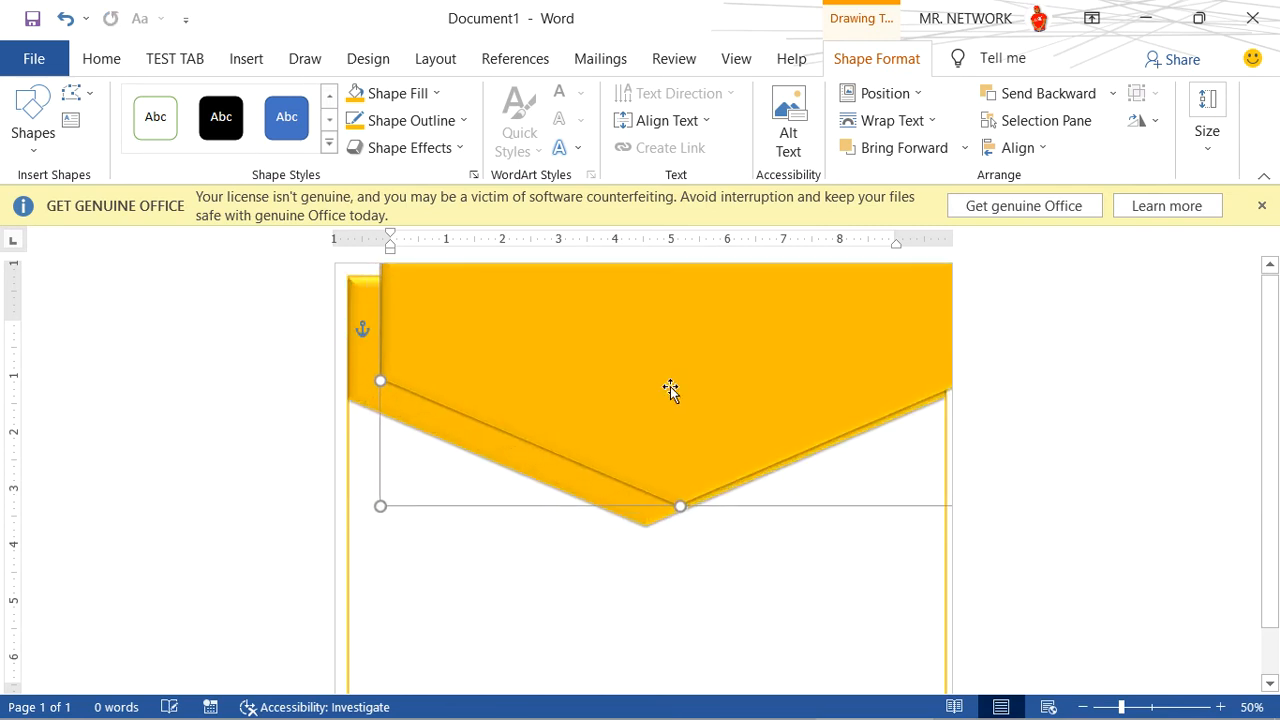
left_click(508, 446)
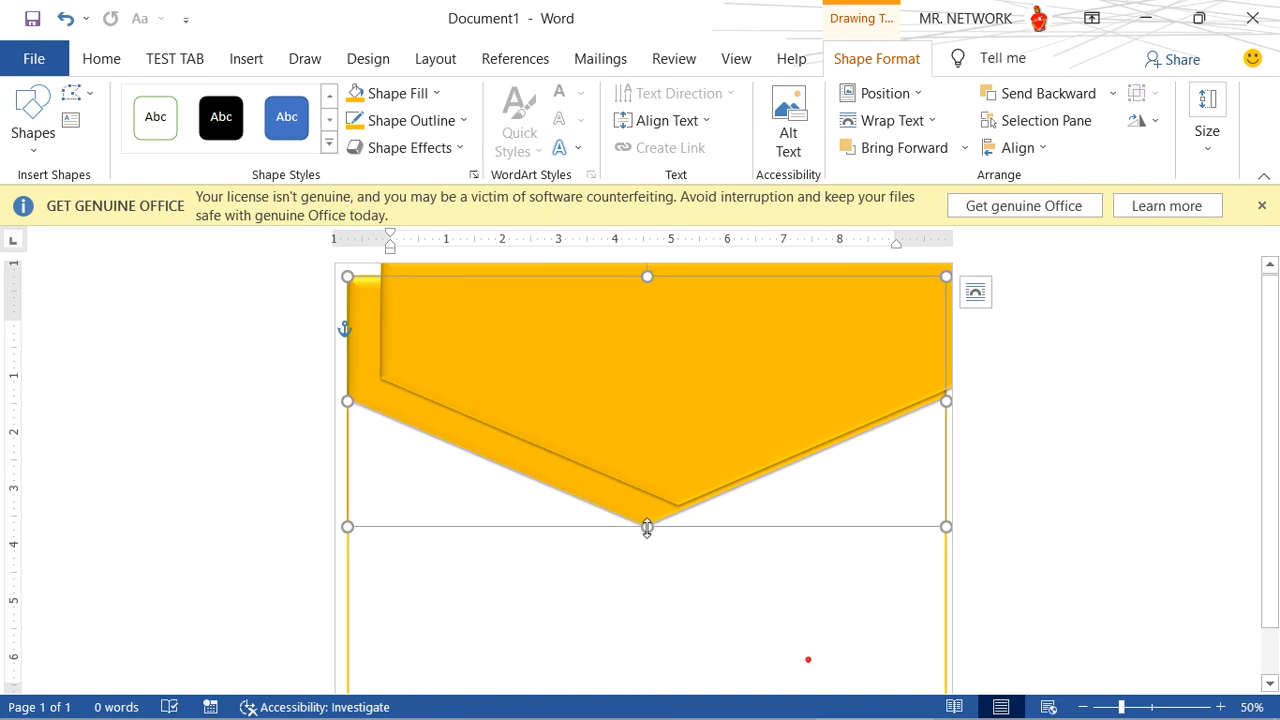
left_click_drag(647, 528, 648, 553)
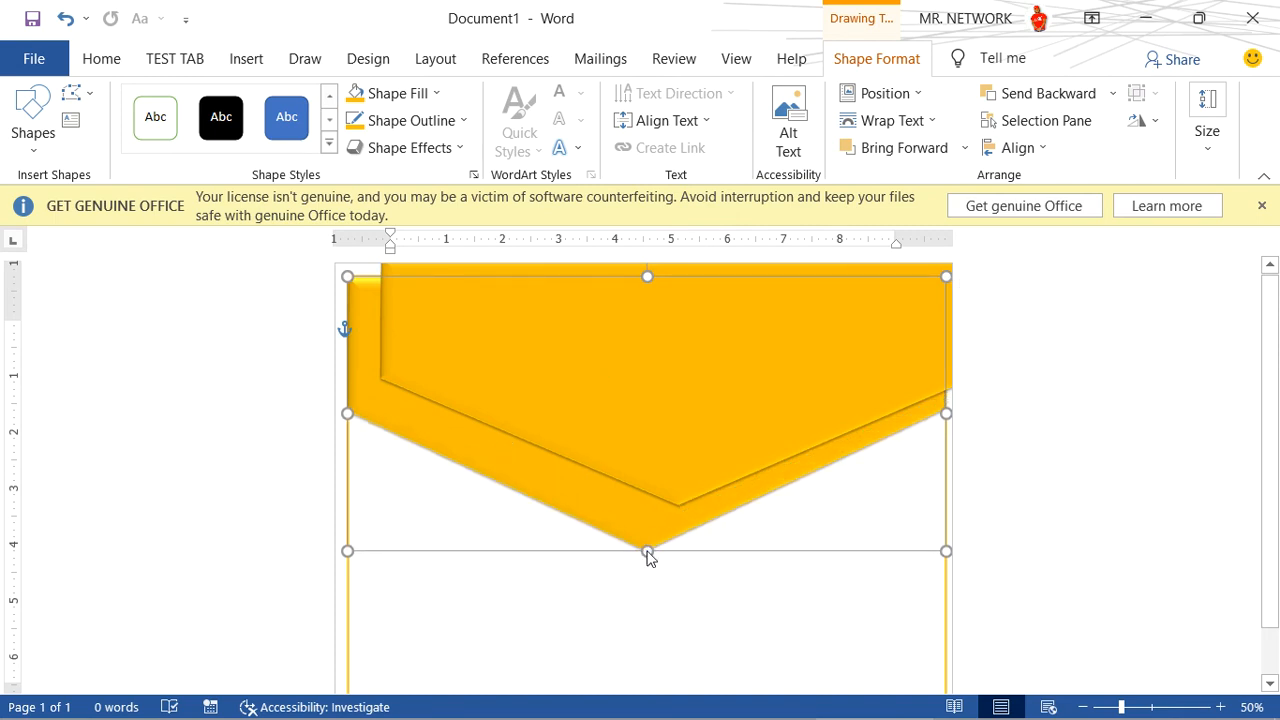
left_click(641, 397)
left_click_drag(641, 397, 611, 411)
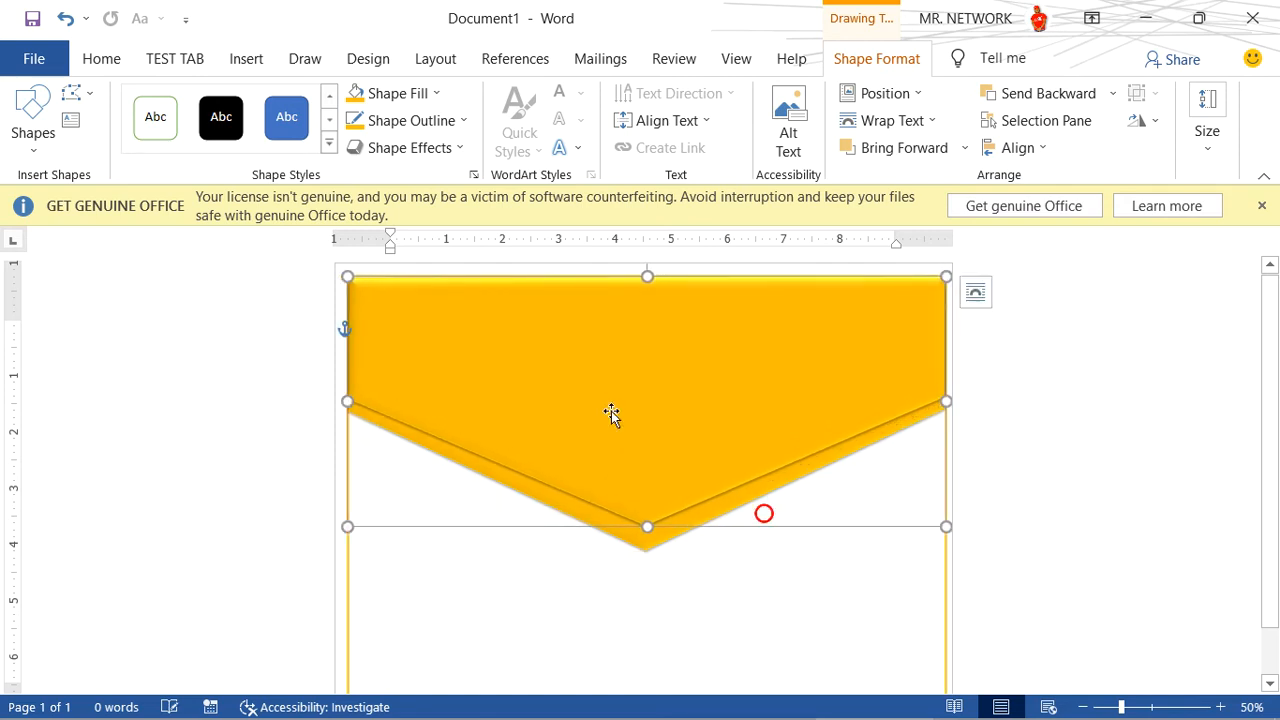
- Fill the front header shape with the standard dark blue and remove its outline
left_click(428, 96)
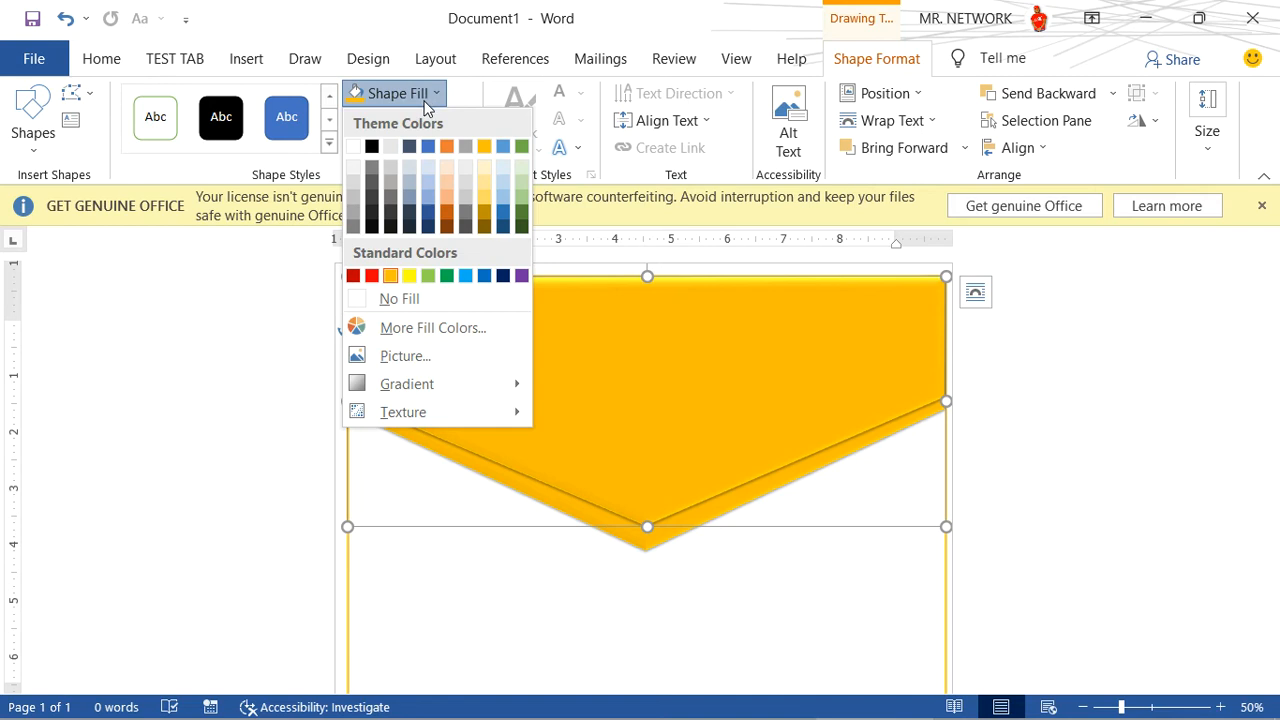
left_click(502, 280)
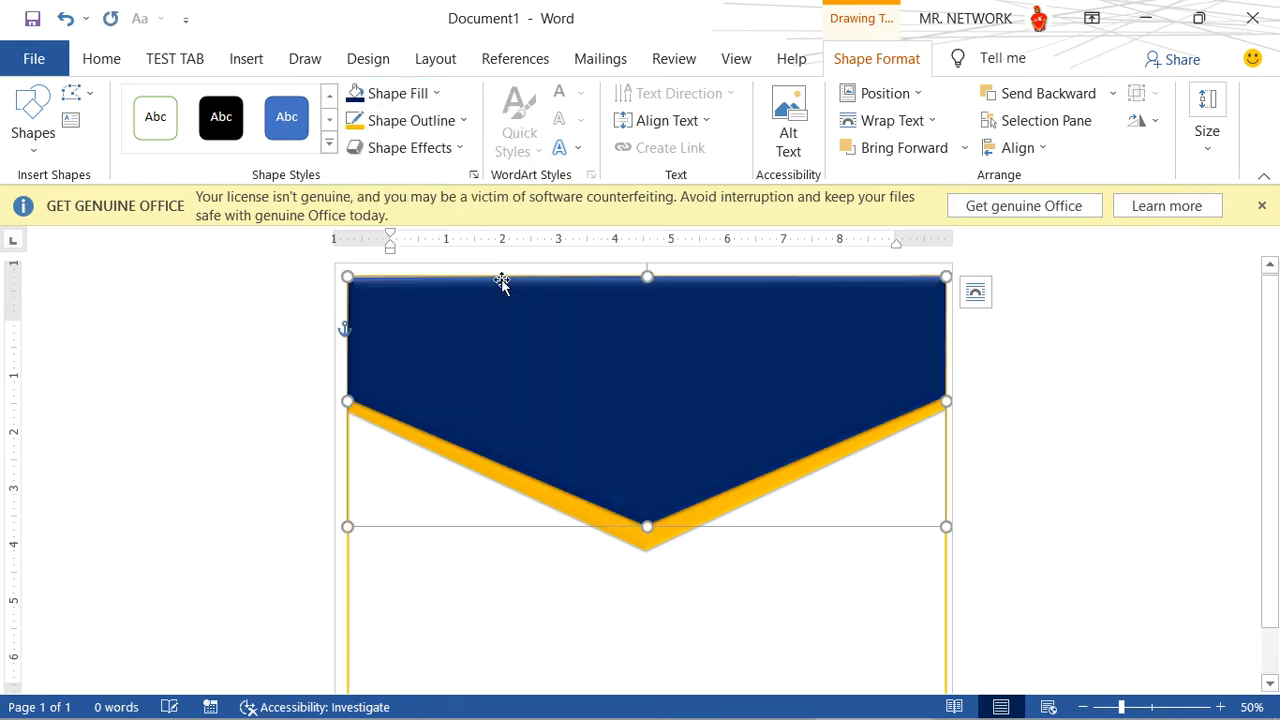
left_click(452, 121)
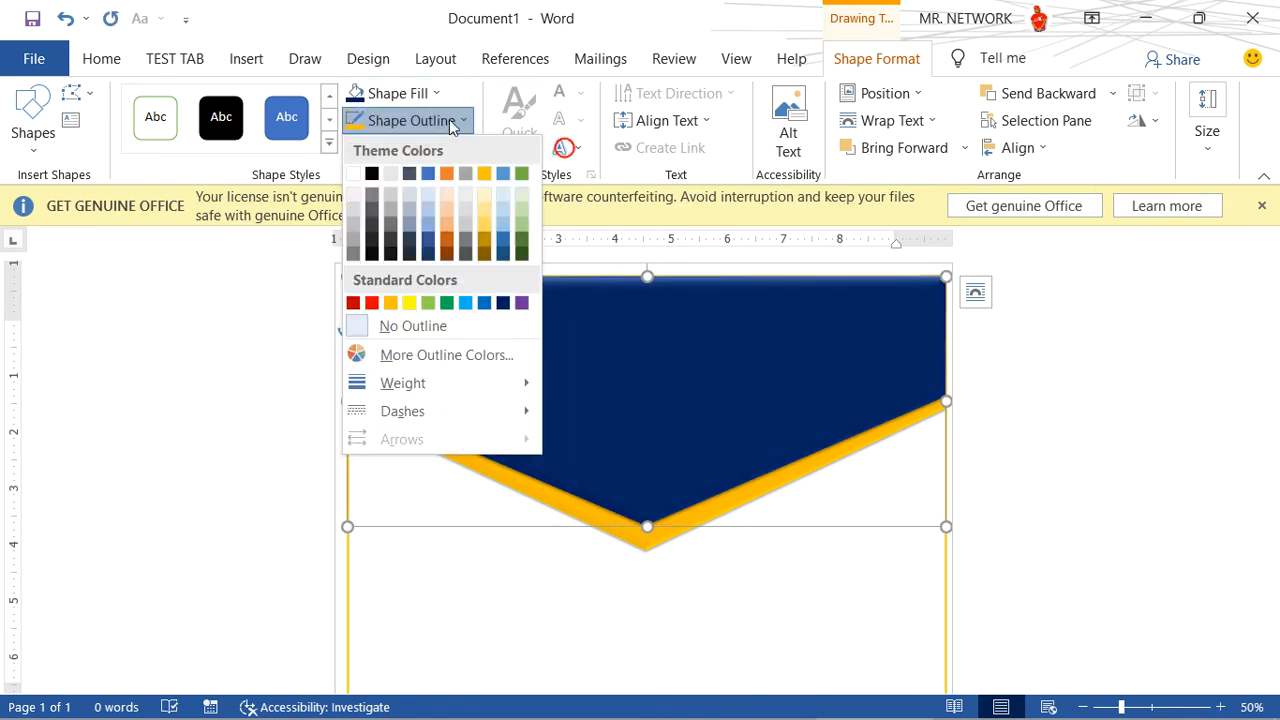
left_click(389, 325)
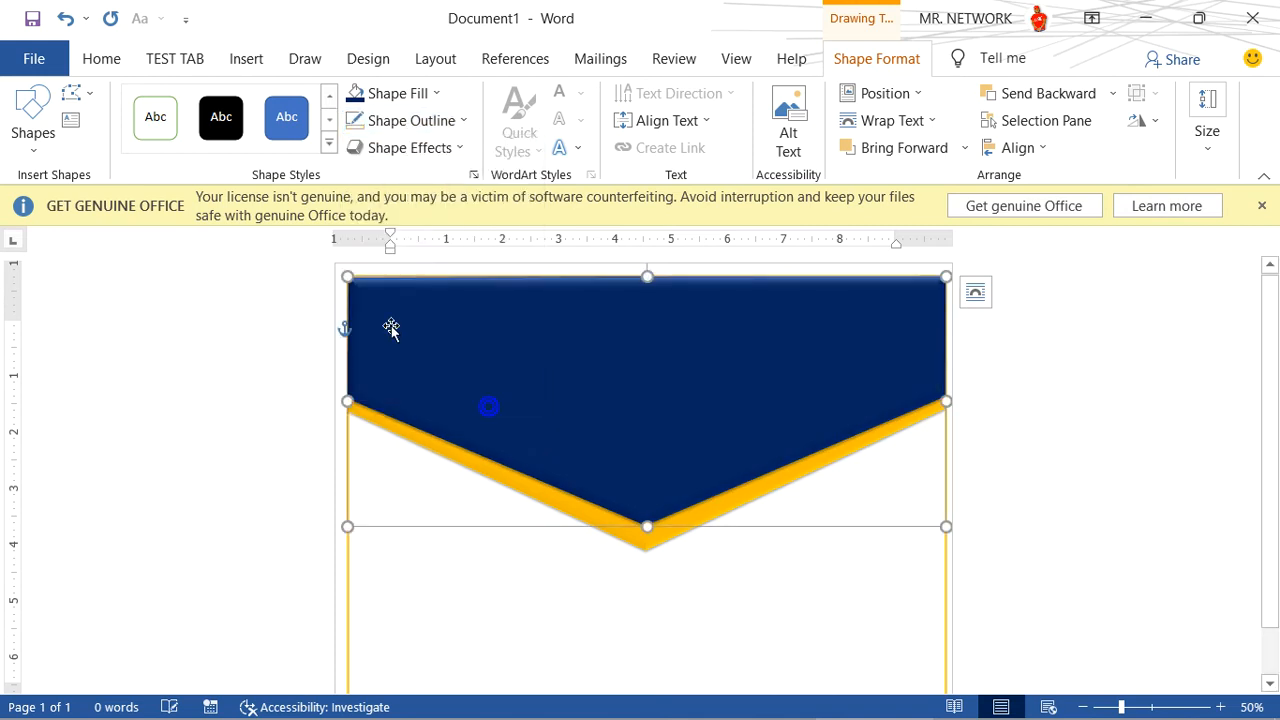
- Apply the Preset 2 shape effect to the dark blue header shape and deselect it
left_click(433, 149)
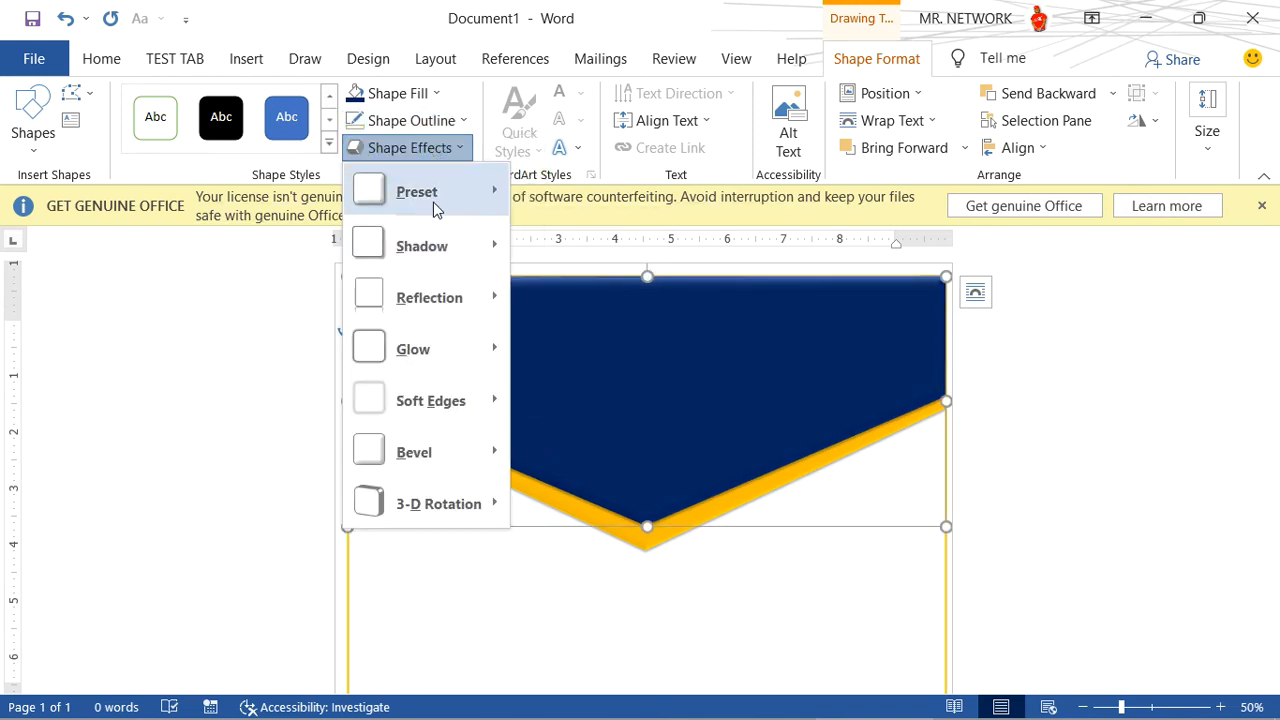
mouse_move(434, 203)
left_click(613, 327)
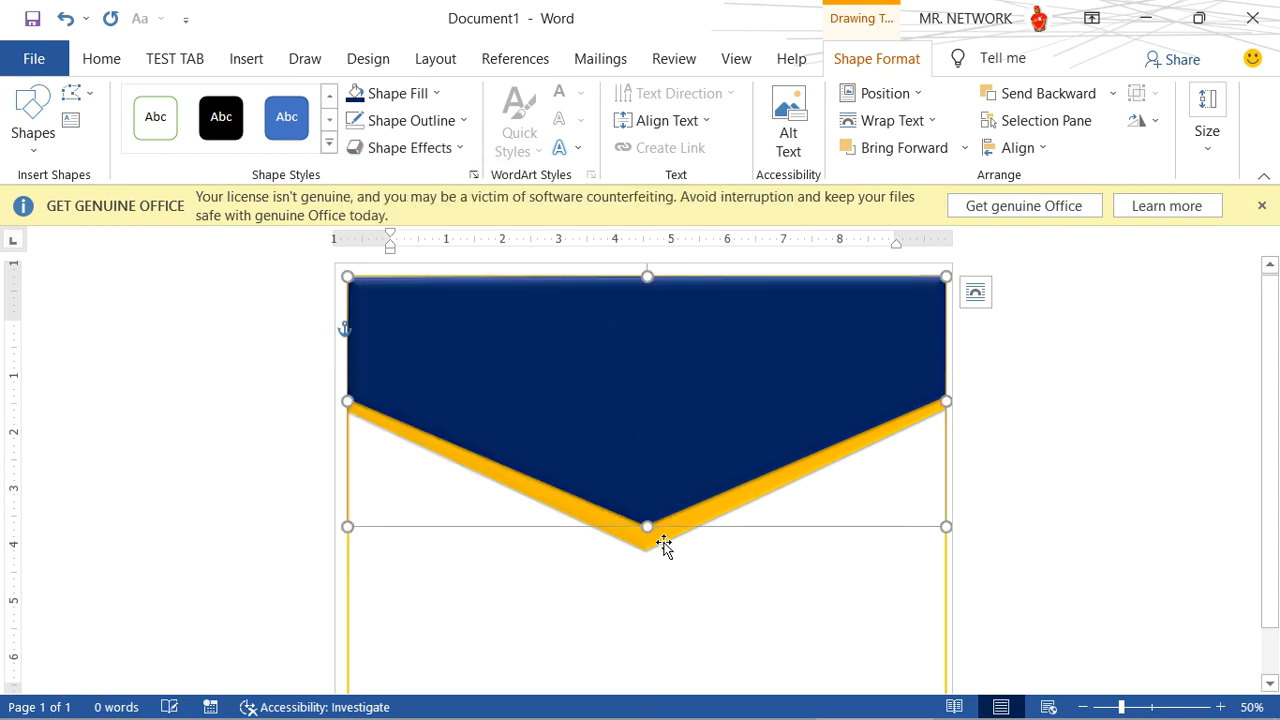
left_click(698, 570)
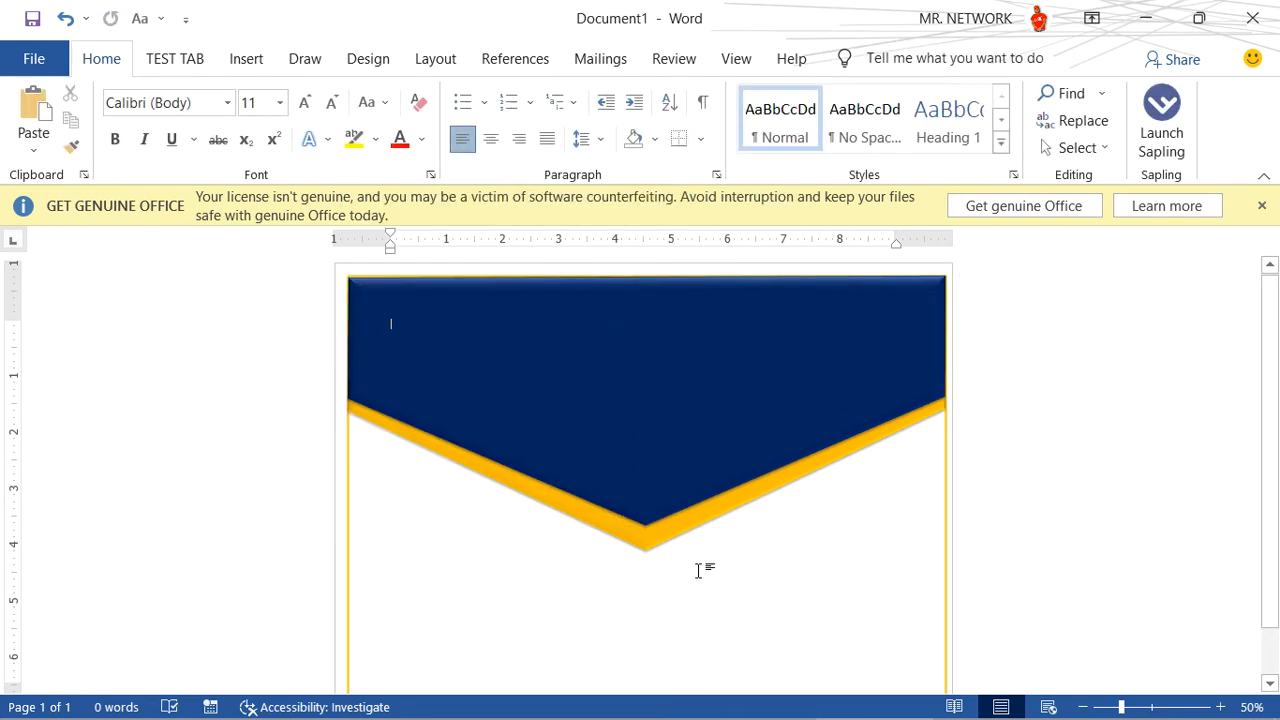
- Edit the orange shape's points, raising its lower-left and lower-right corners to meet the dark blue shape's side corners
left_click(664, 533)
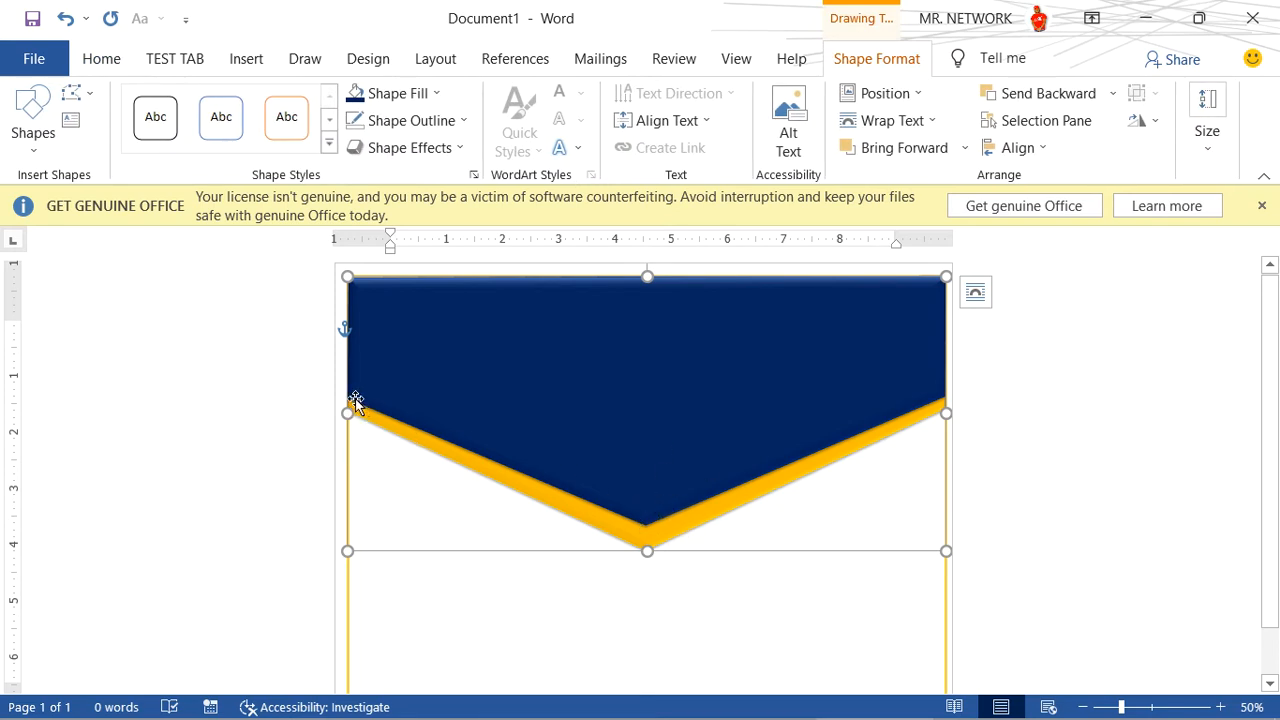
left_click(88, 97)
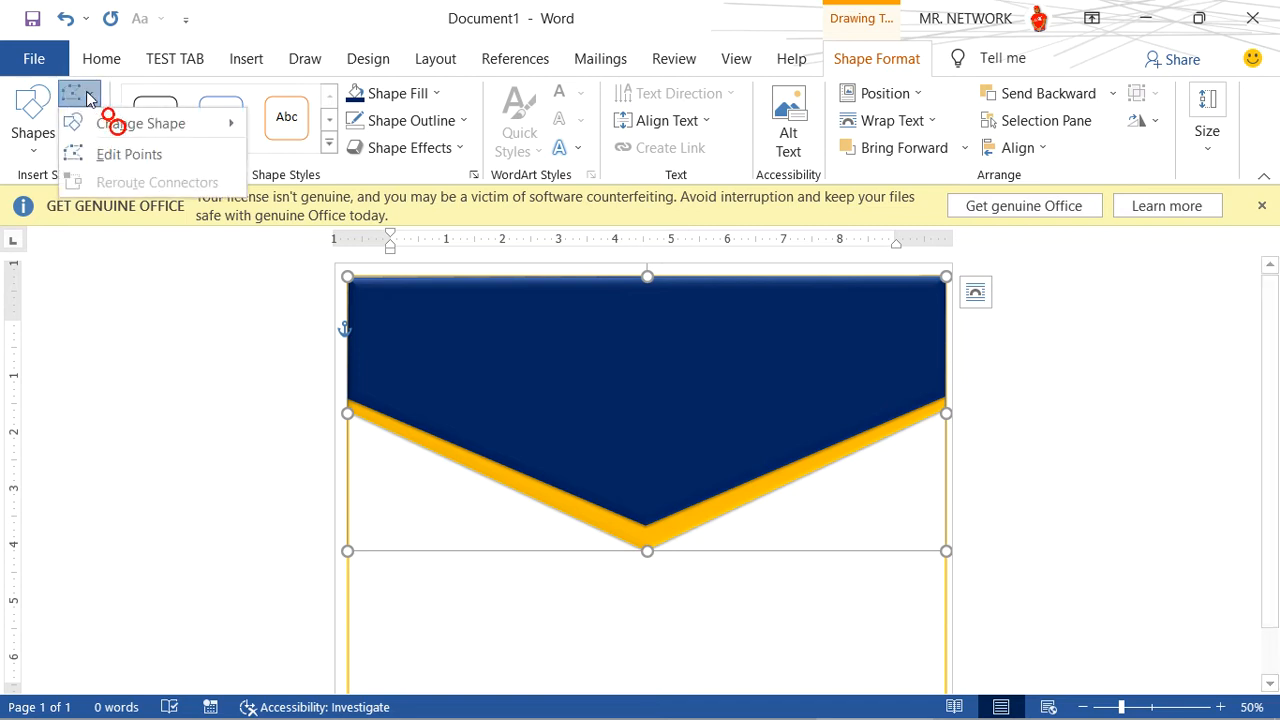
left_click(128, 151)
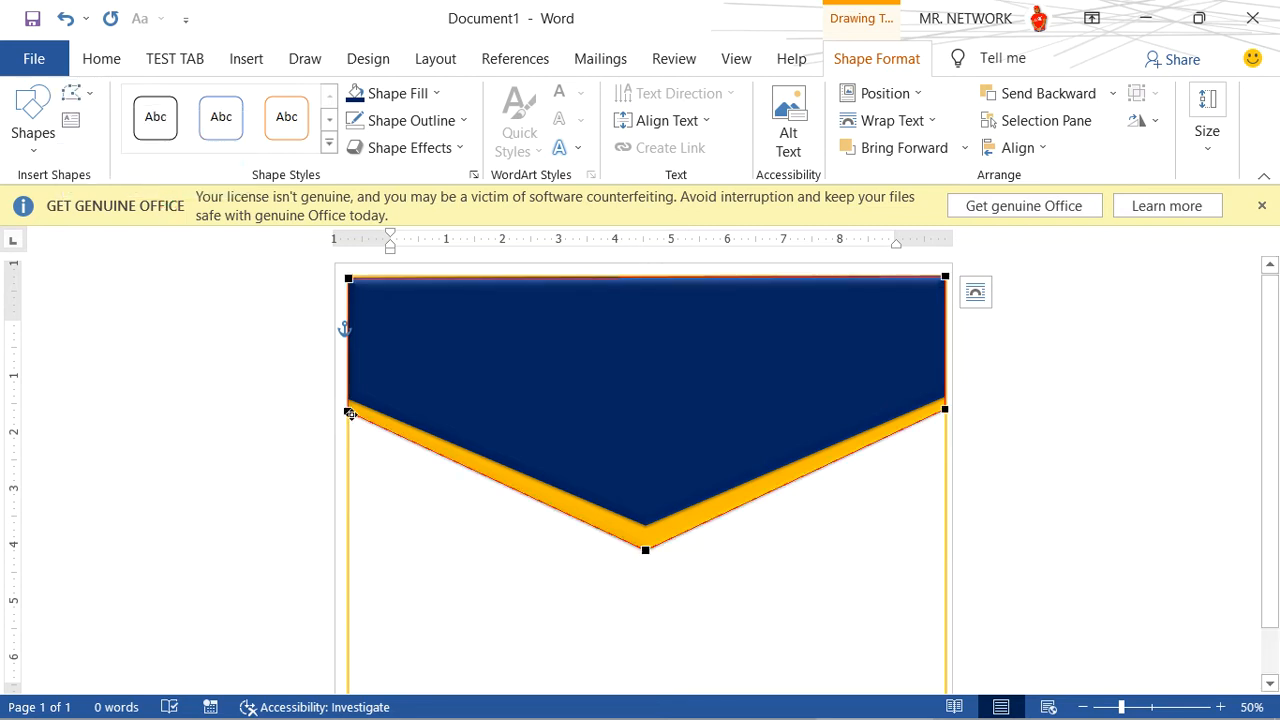
left_click(346, 408)
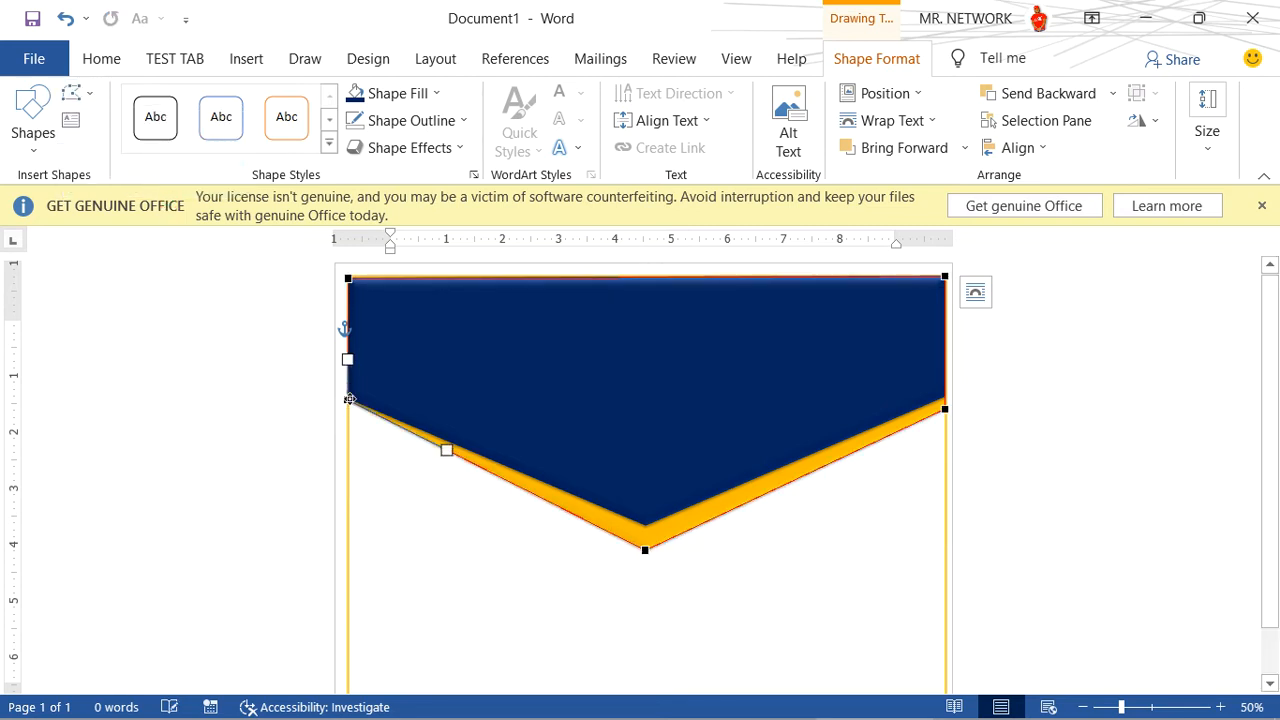
left_click(944, 410)
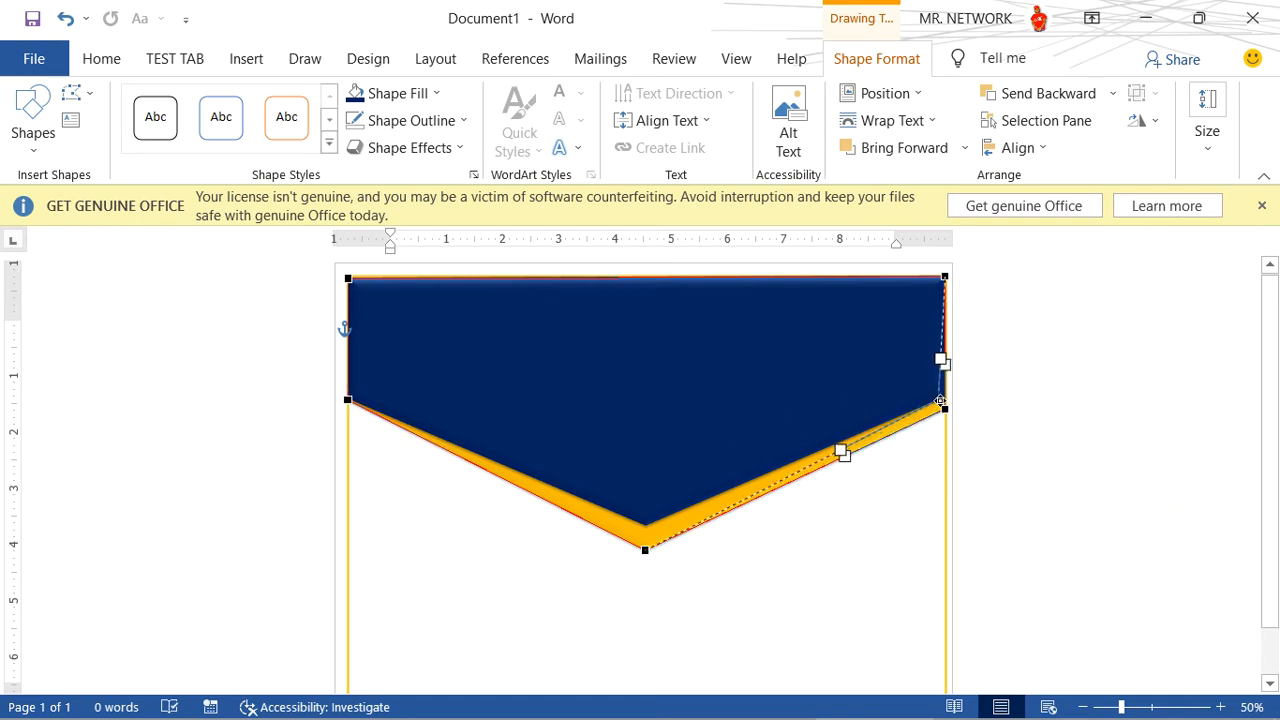
left_click_drag(941, 397, 941, 397)
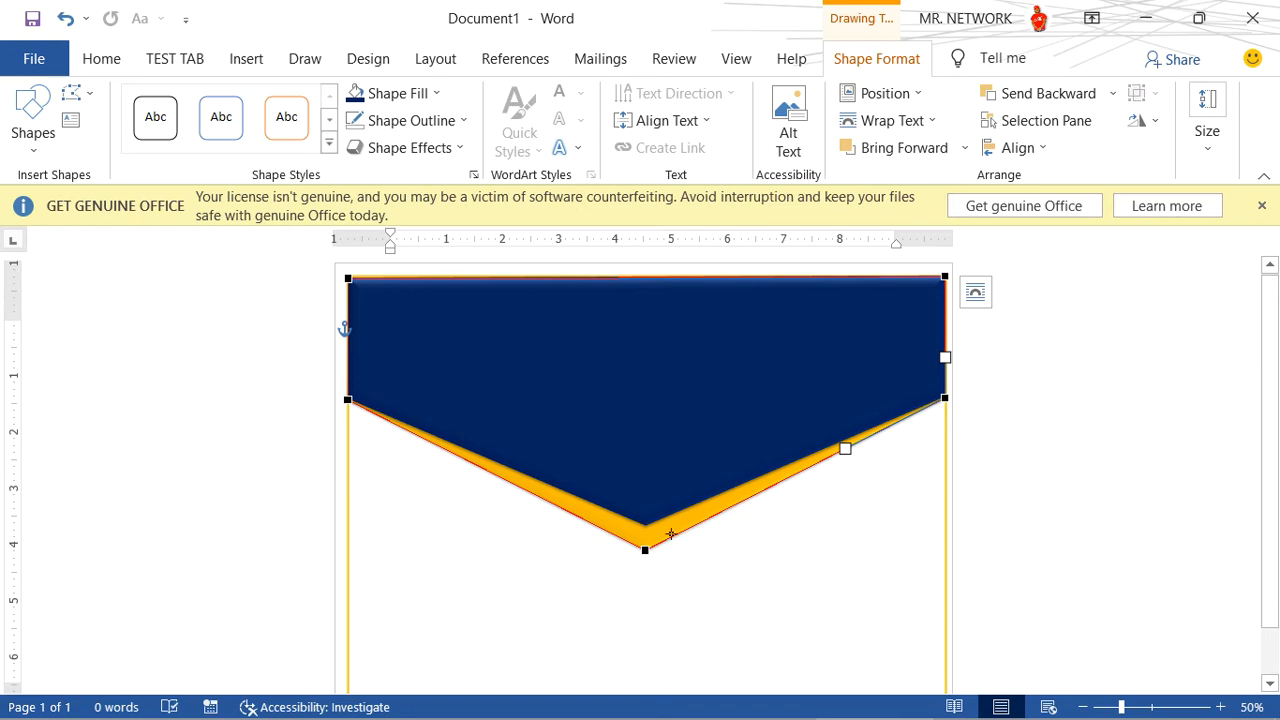
left_click(688, 559)
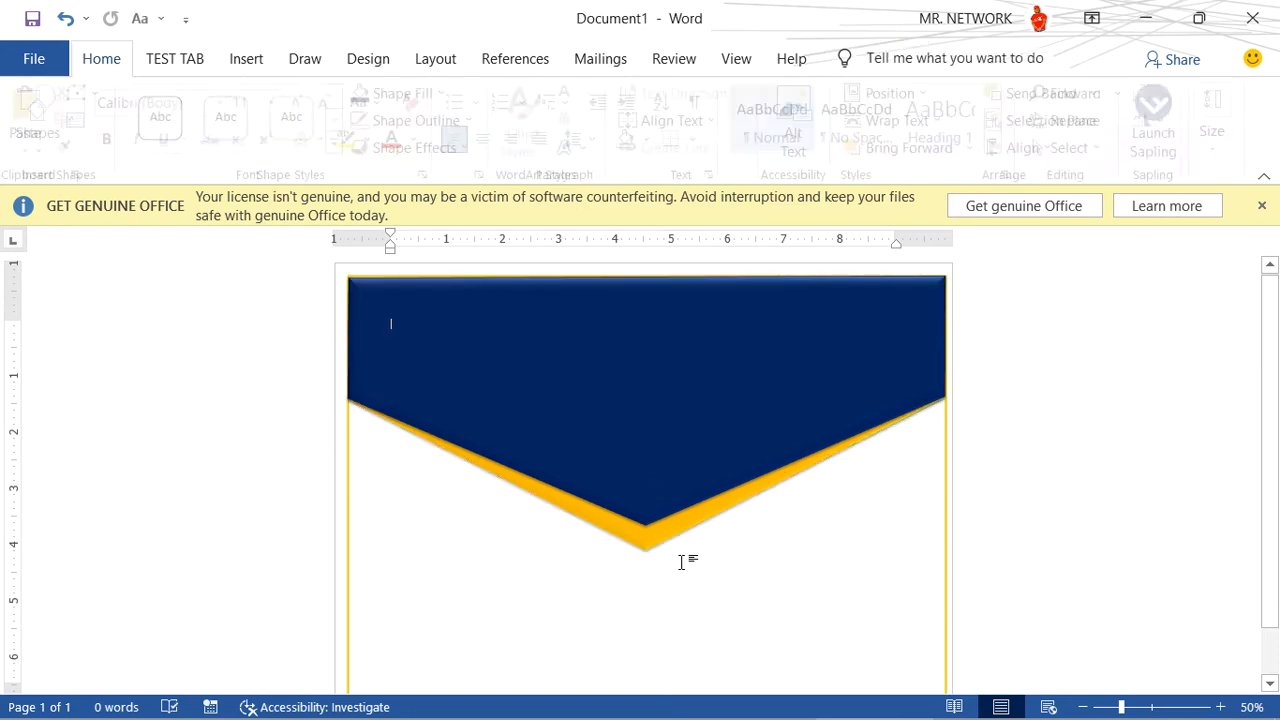
left_click(642, 490)
left_click(712, 586)
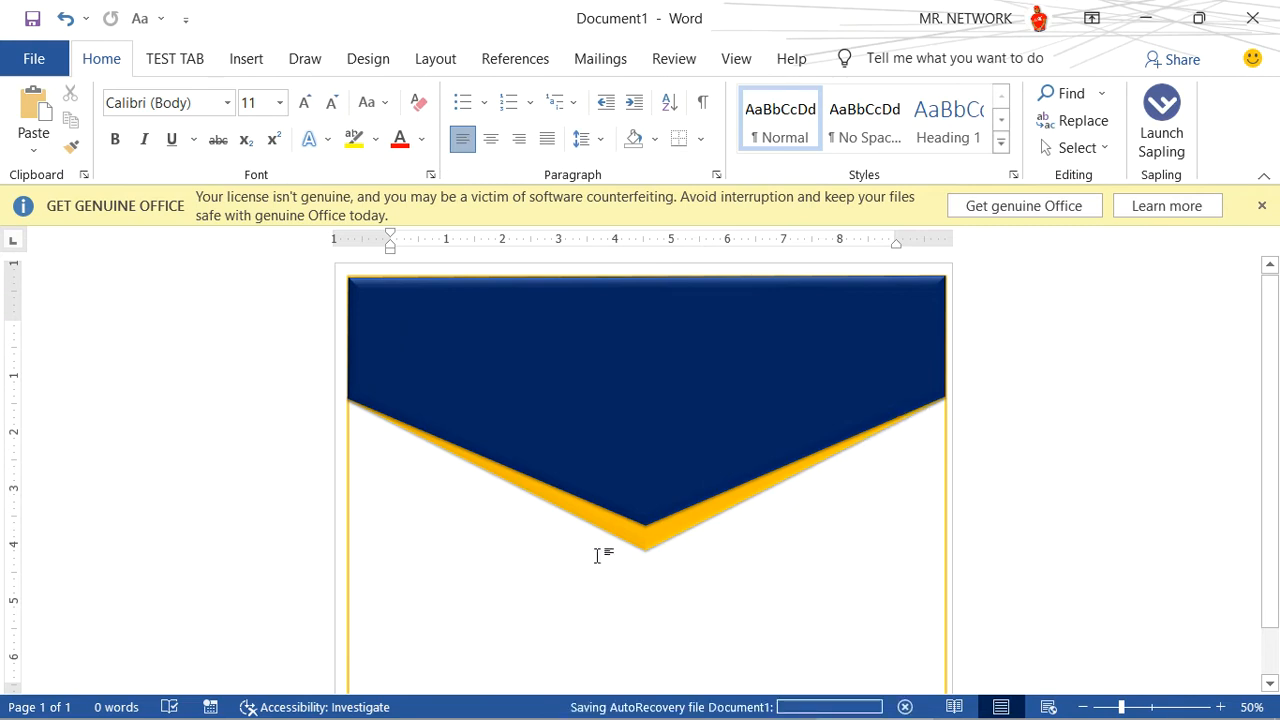
left_click(412, 333)
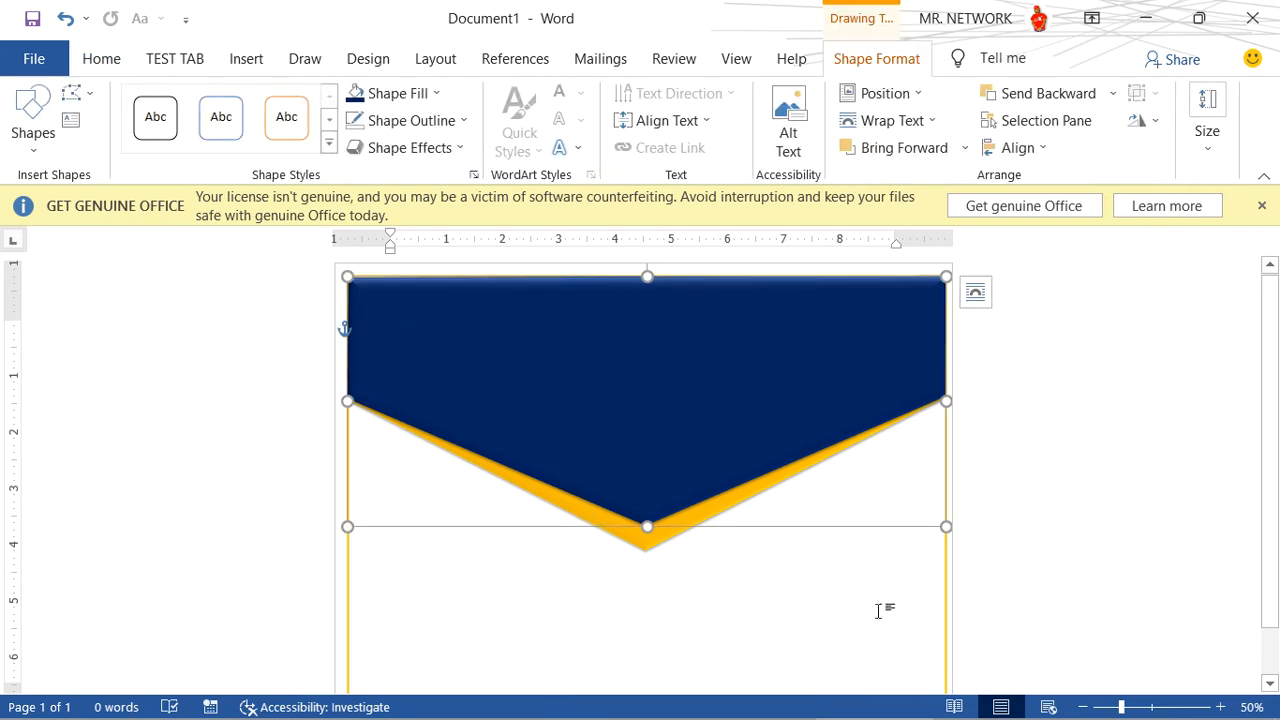
left_click(477, 566)
left_click(246, 60)
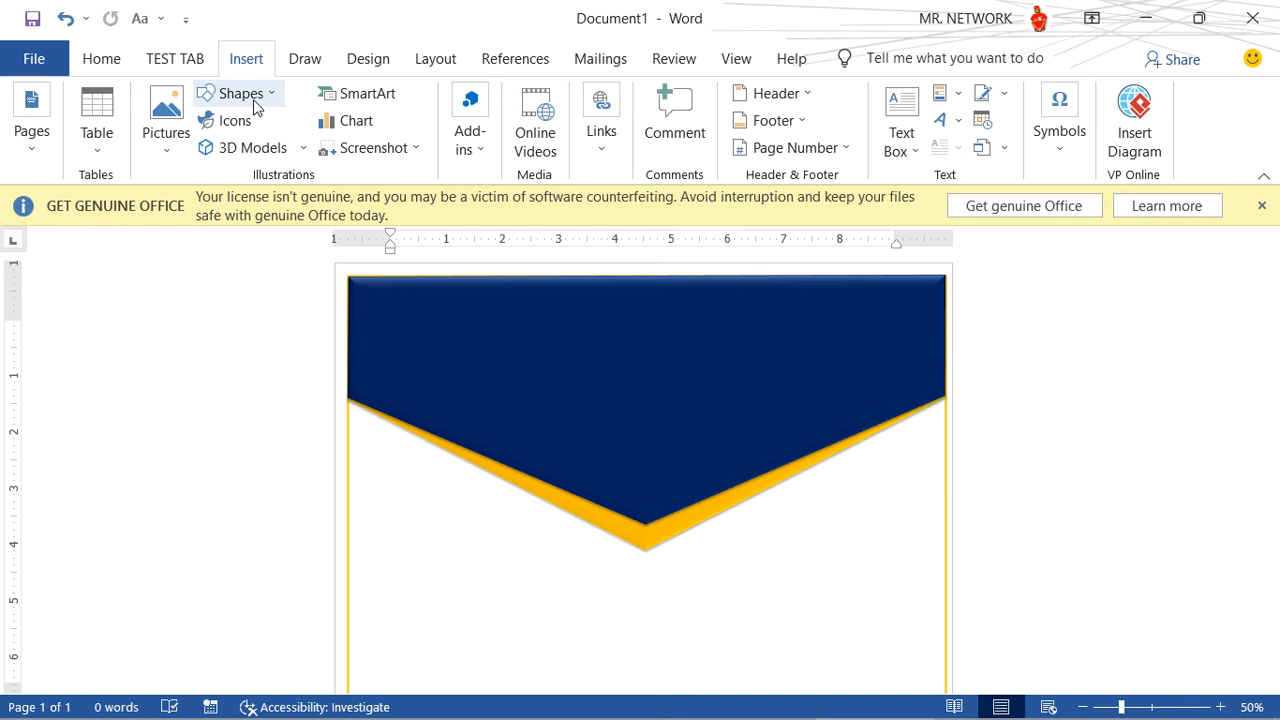
left_click(258, 104)
left_click(425, 220)
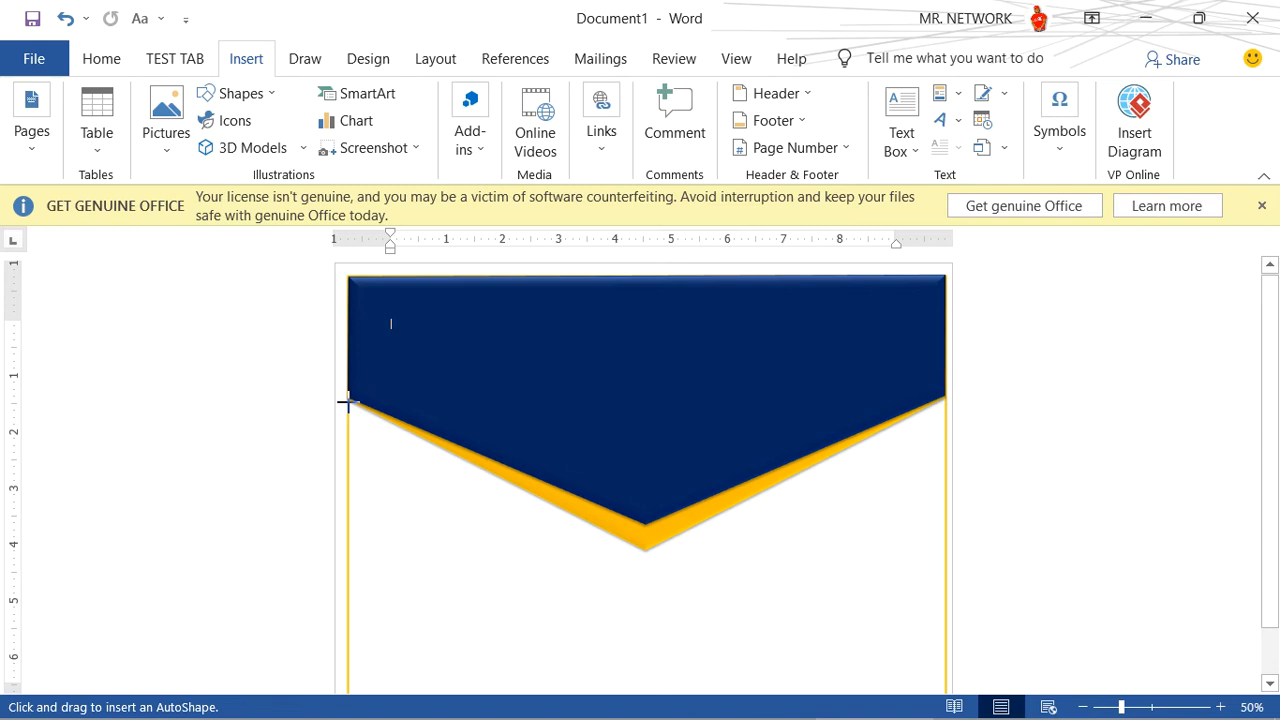
mouse_move(346, 402)
left_mouse_down()
mouse_move(363, 526)
mouse_move(346, 520)
left_mouse_up()
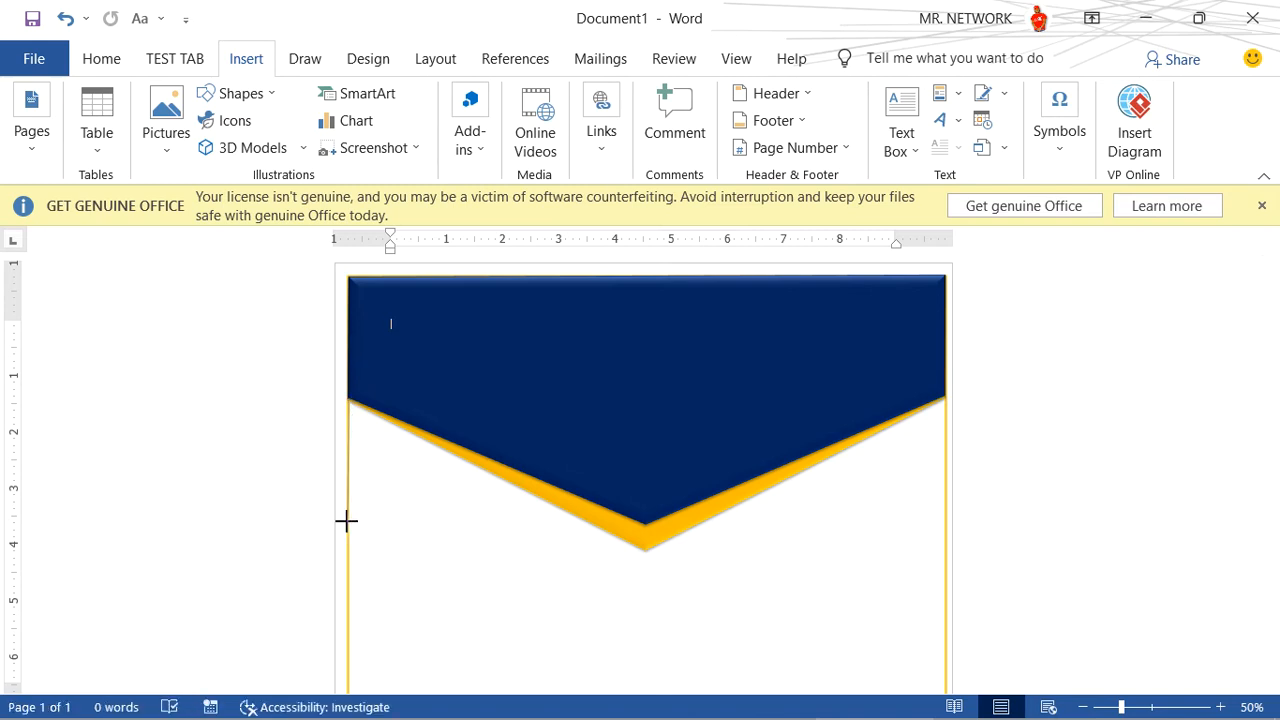
left_click_drag(346, 520, 350, 552)
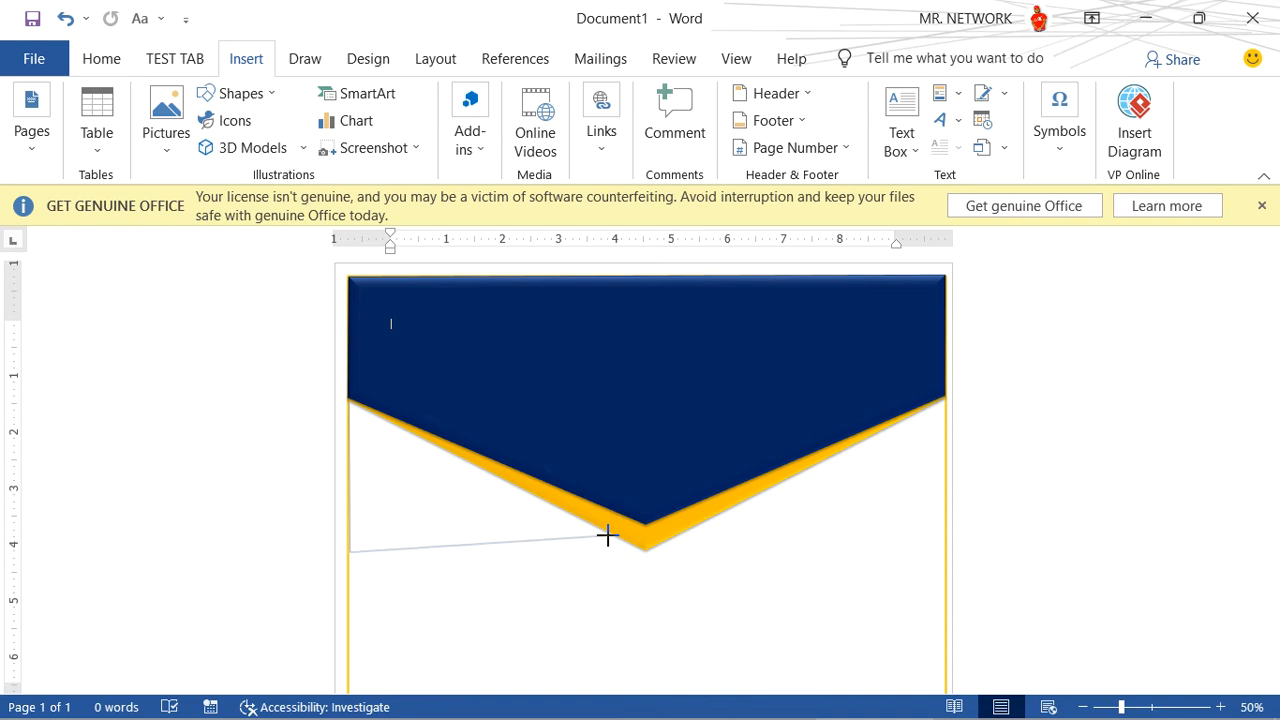
left_click(607, 536)
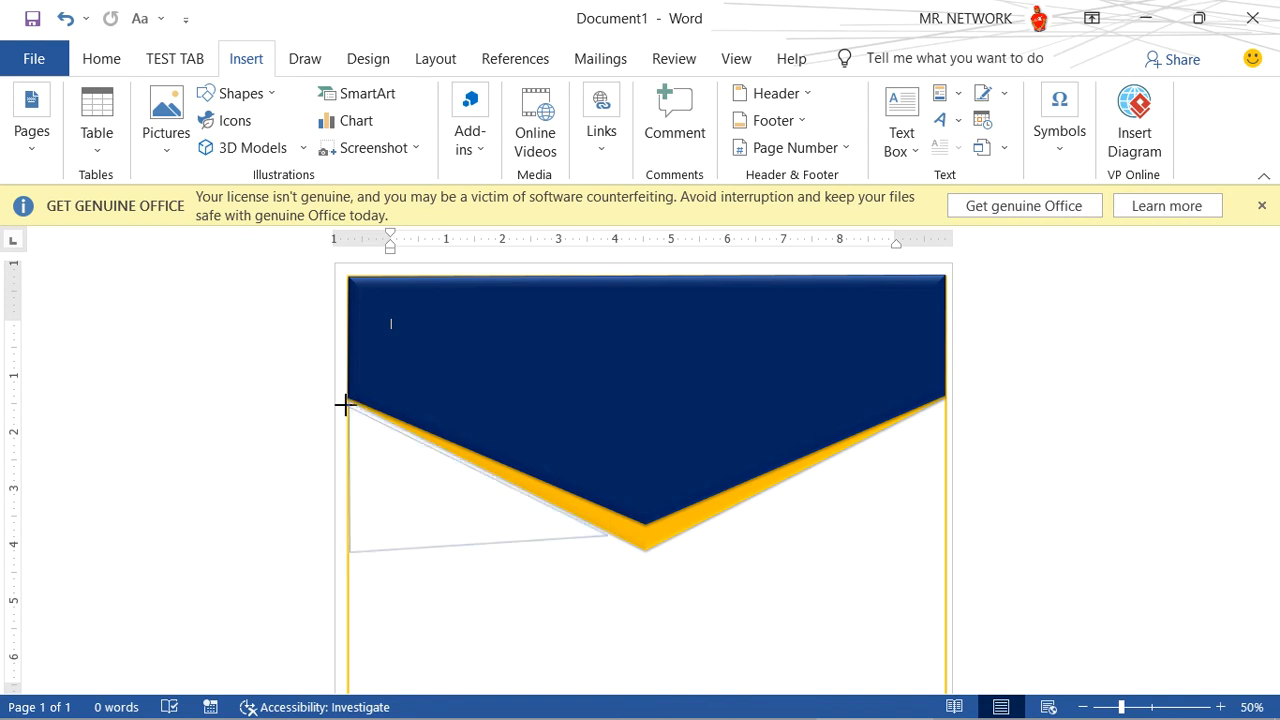
left_click(348, 404)
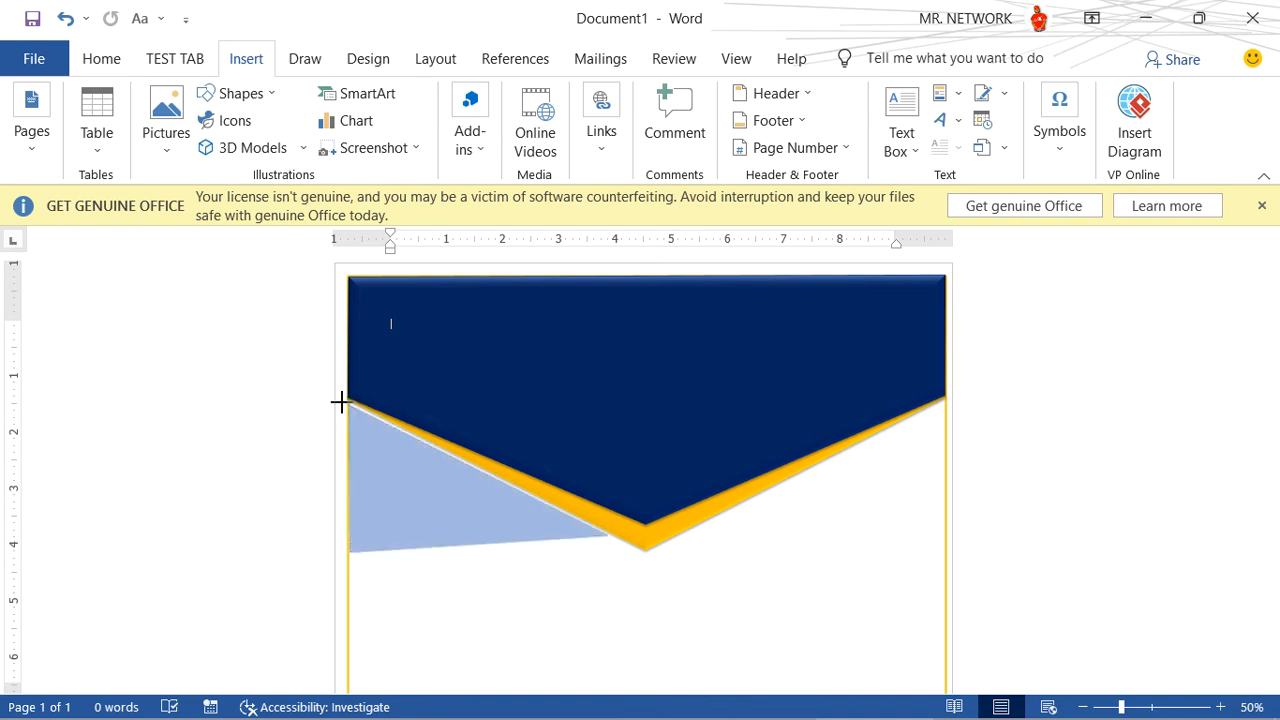
left_click(342, 402)
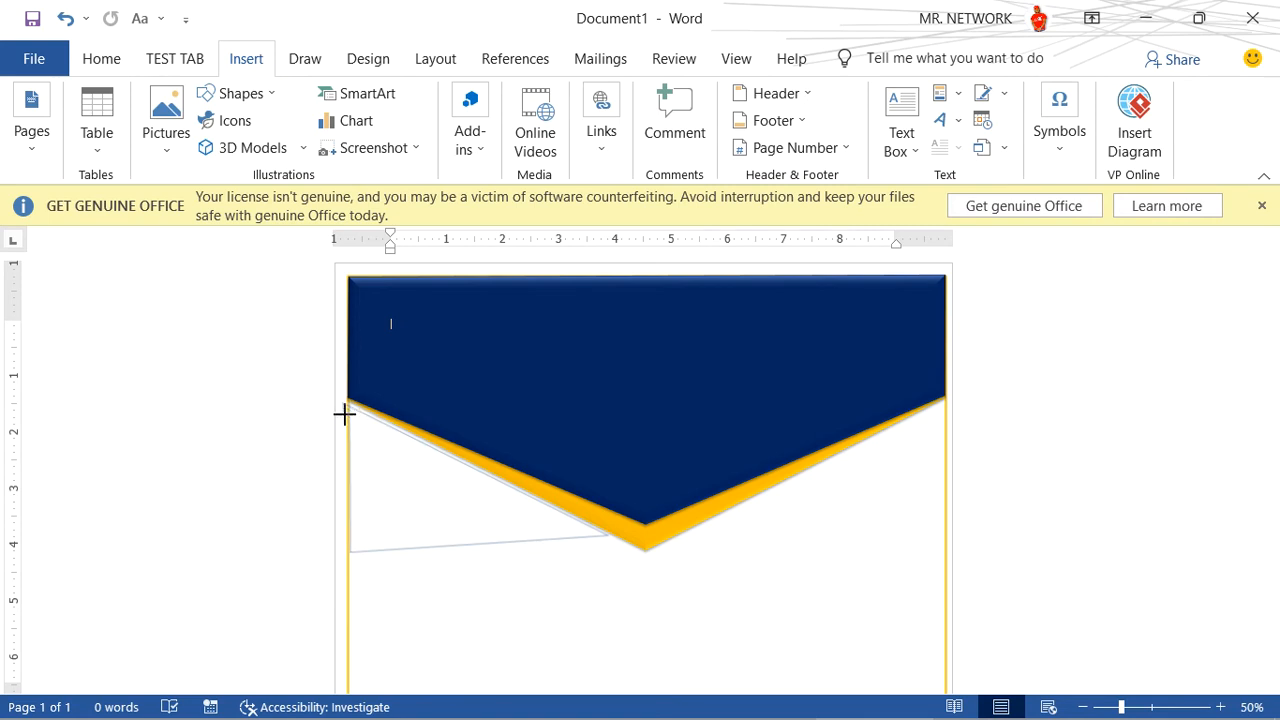
left_click(353, 547)
double_click(346, 546)
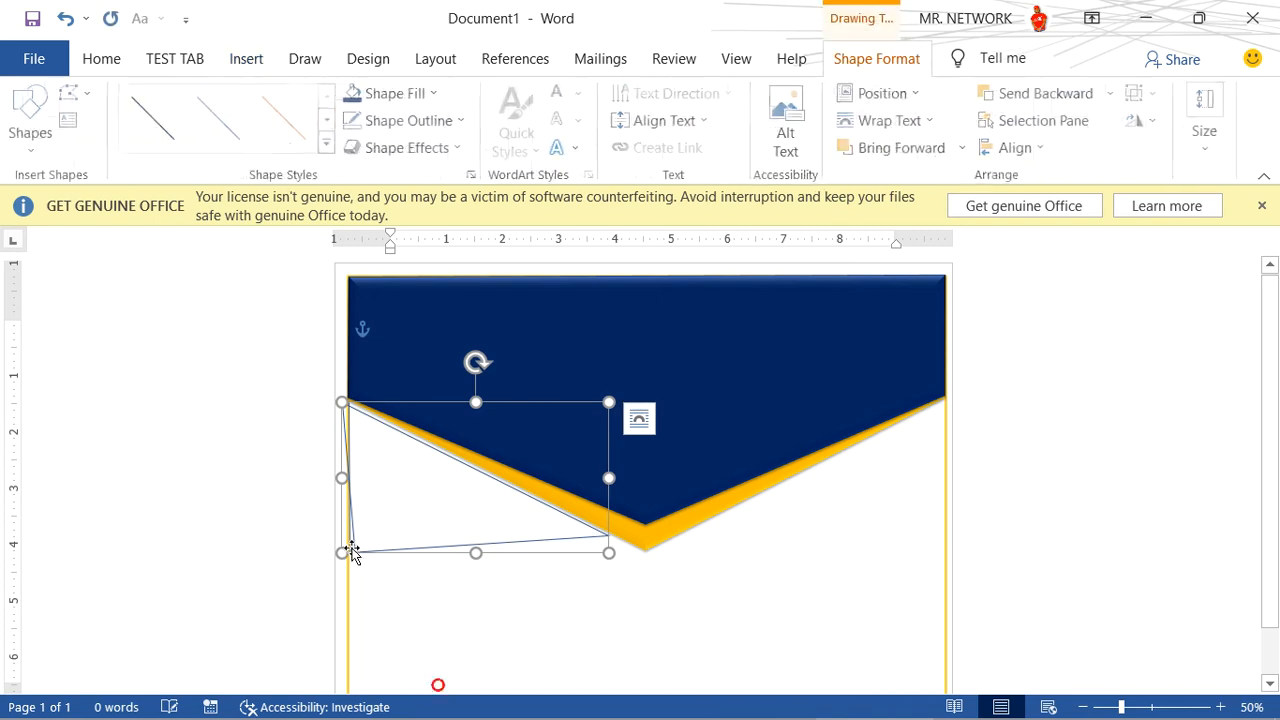
left_click(455, 595)
- Draw a closed freeform triangle under the header's left slope, from its left corner down the border and across to near the tip
left_click(245, 58)
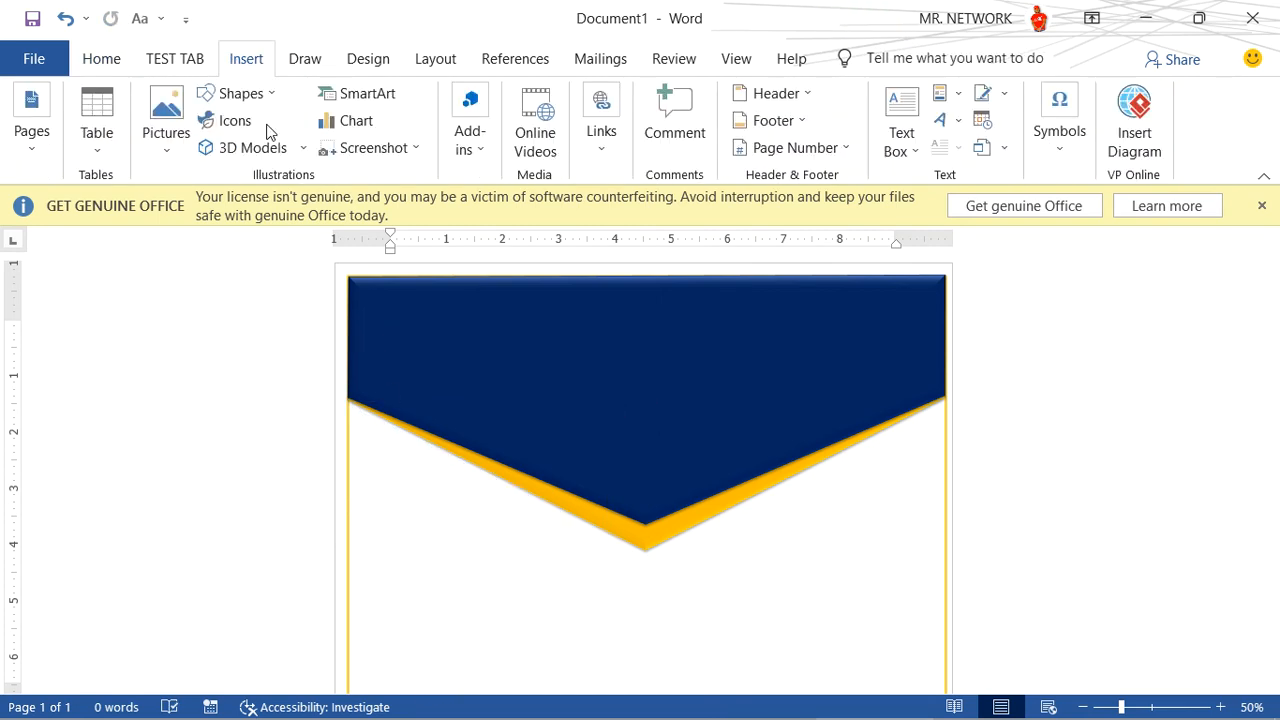
left_click(240, 93)
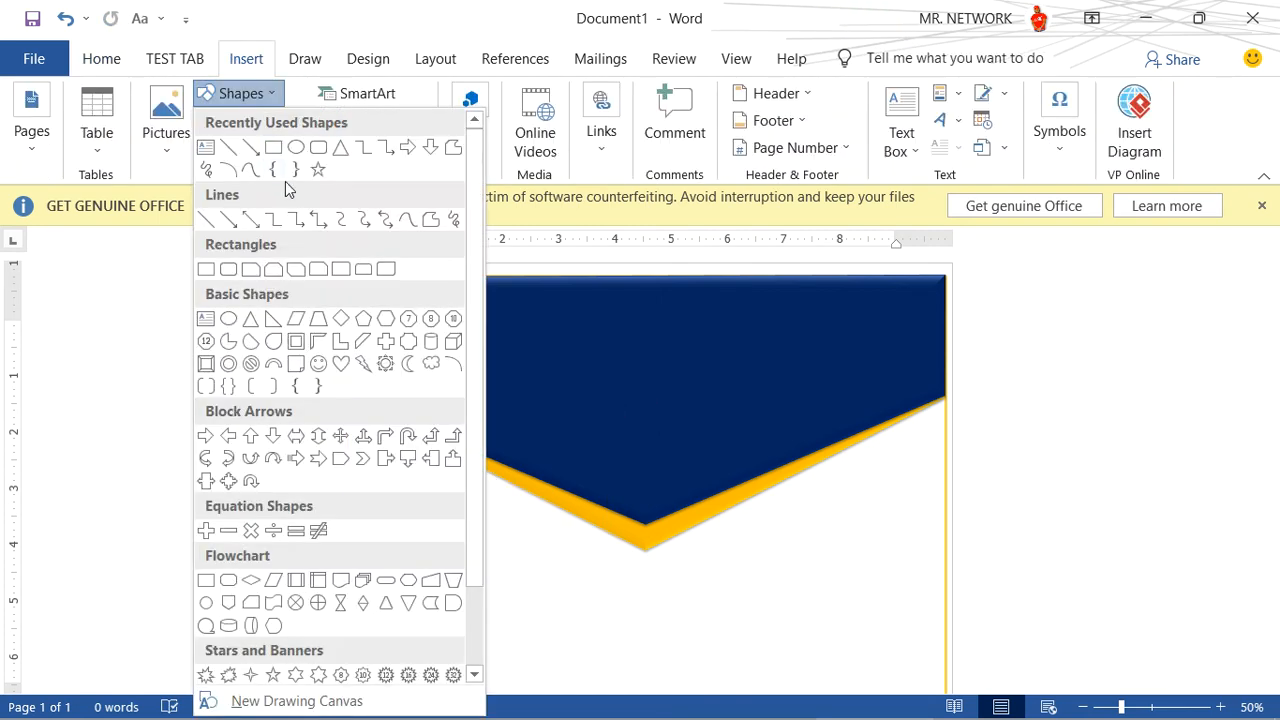
left_click(430, 219)
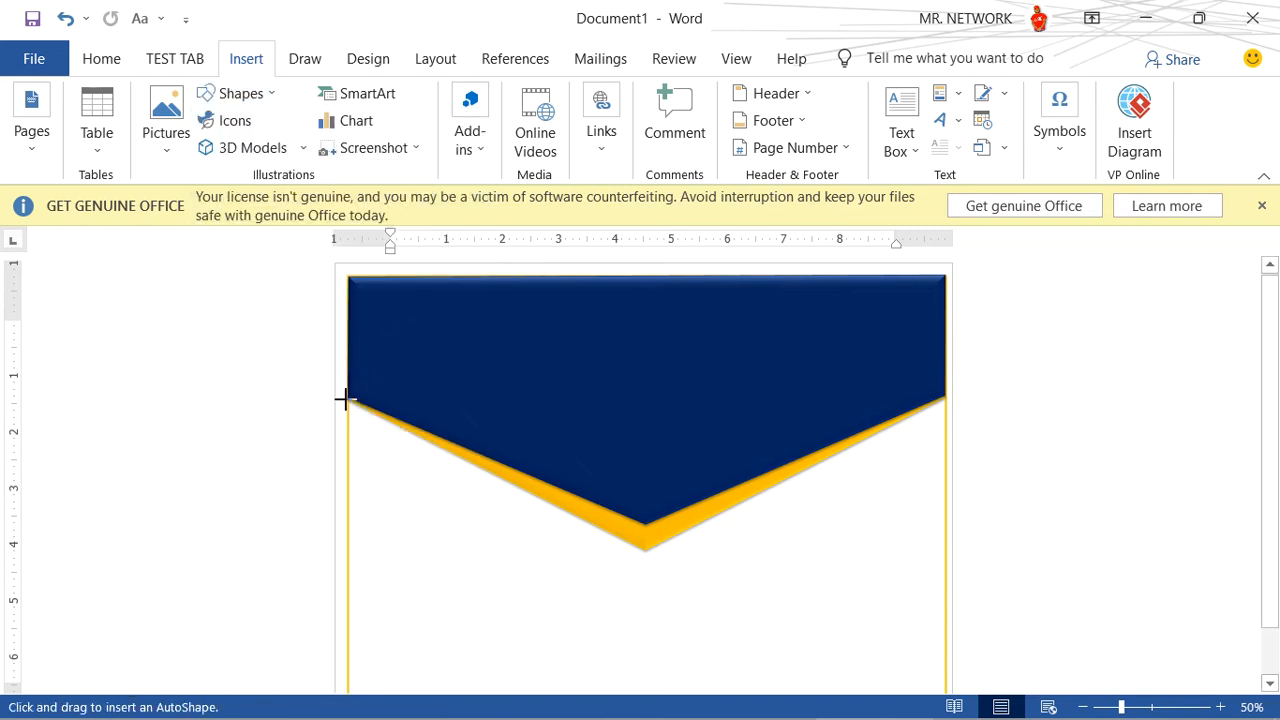
left_click_drag(347, 400, 348, 560)
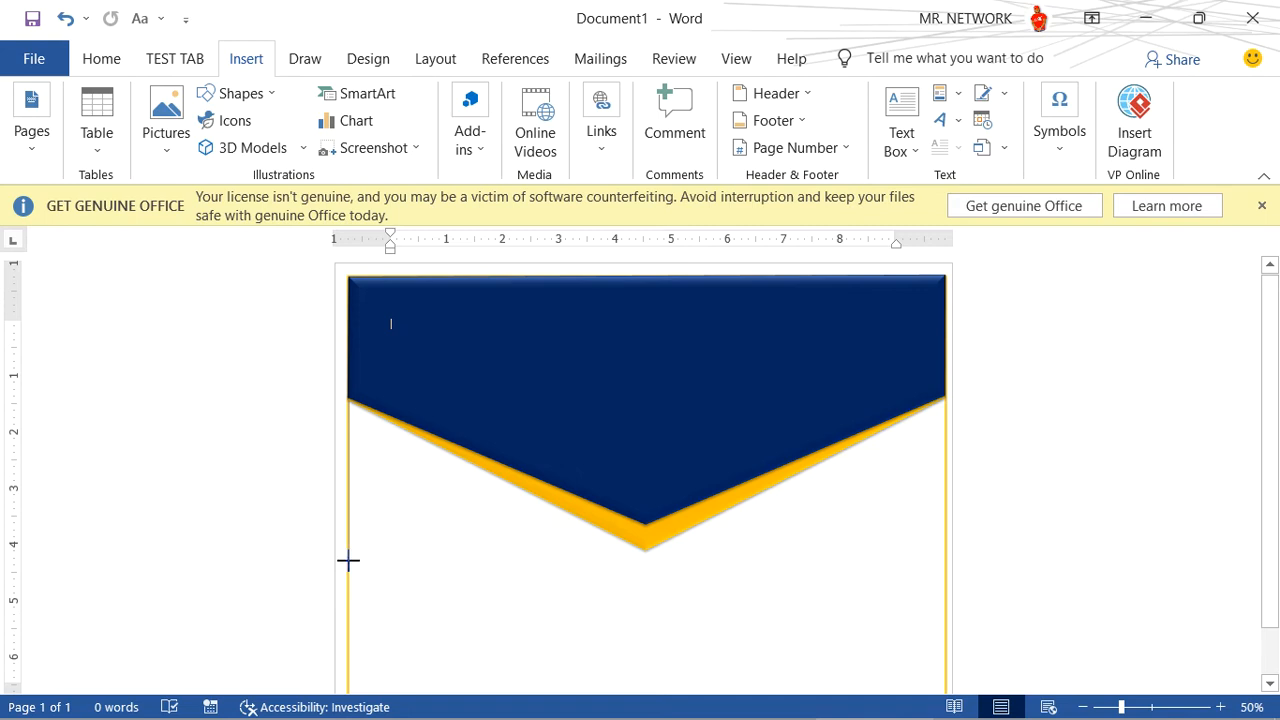
left_click(349, 560)
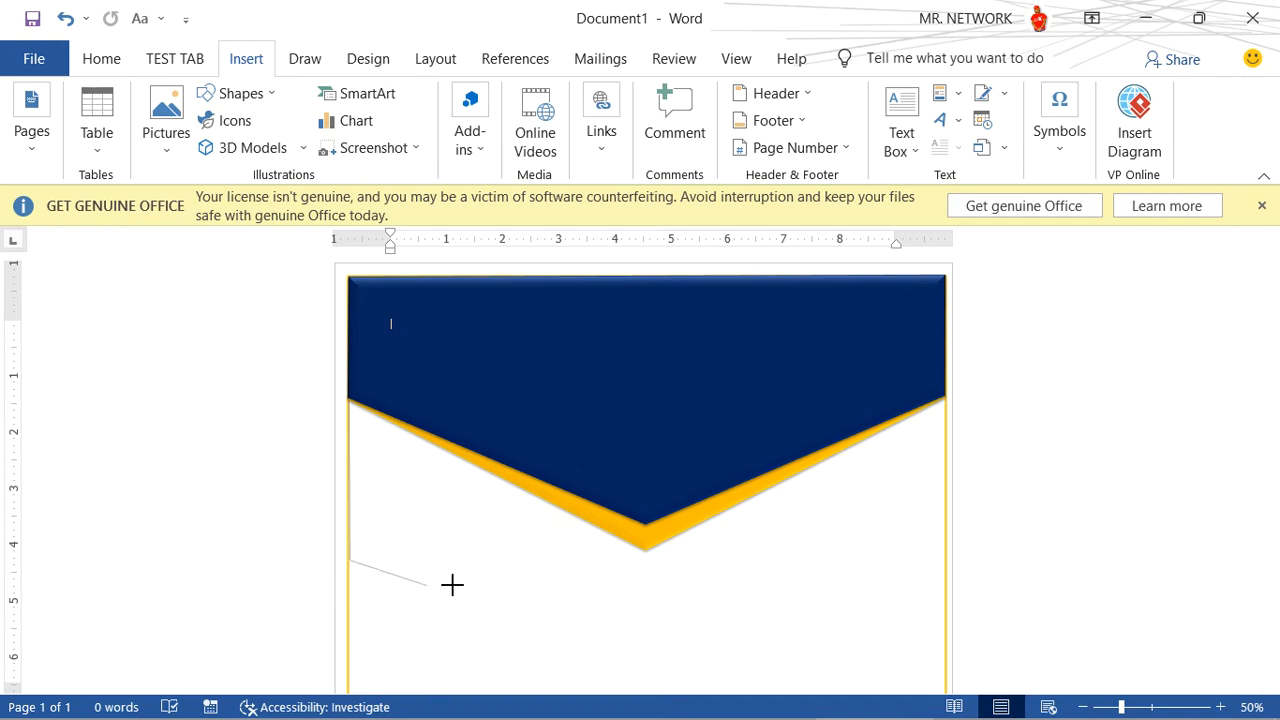
left_click(604, 532)
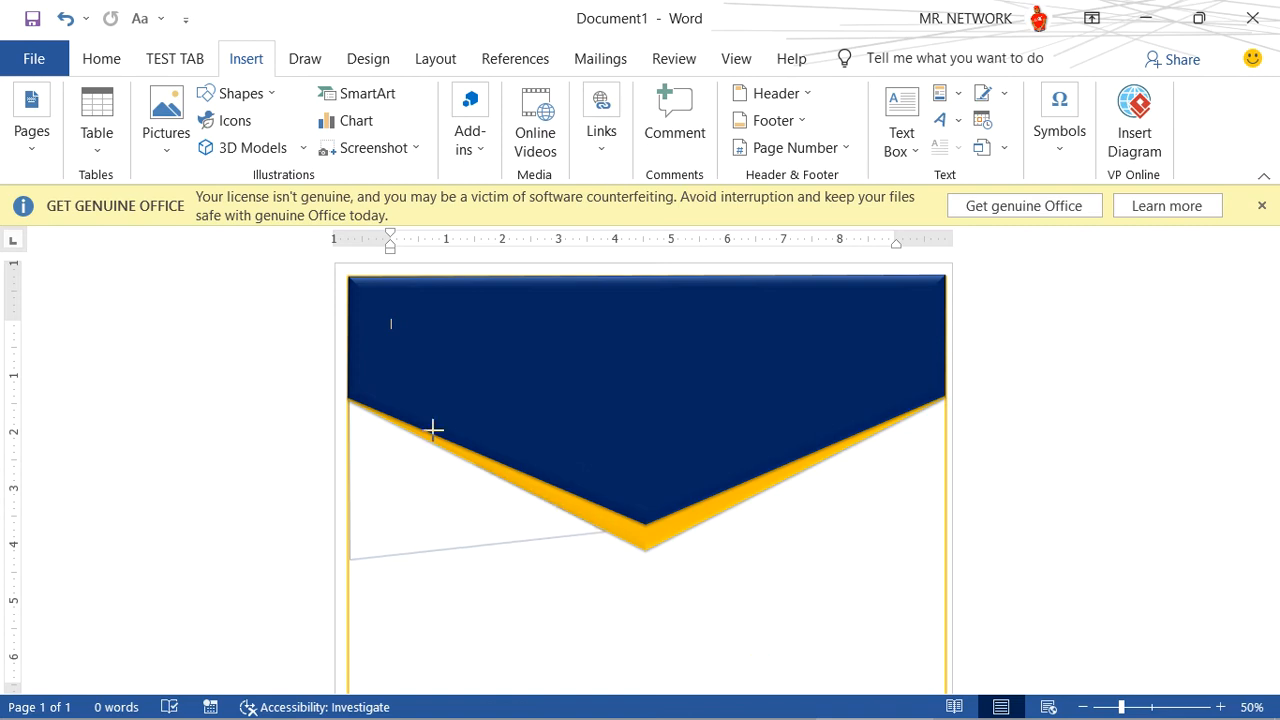
left_click(348, 400)
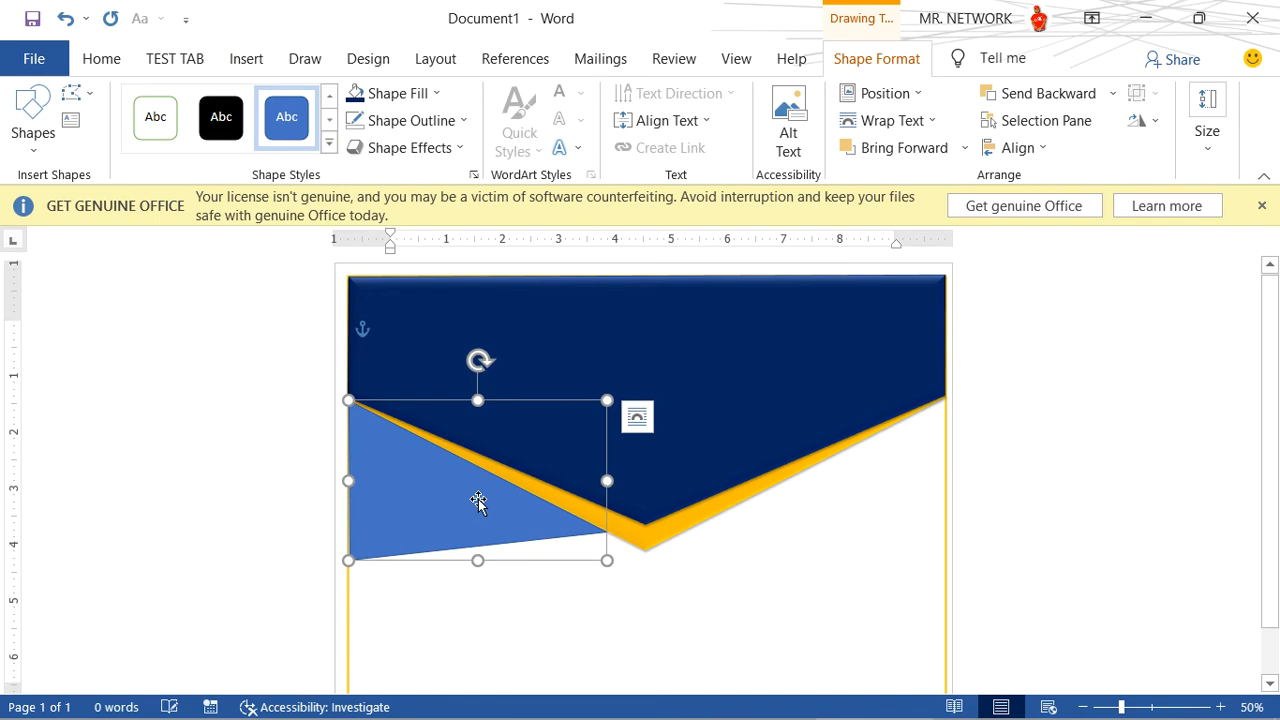
- Fill the freeform triangle with white and remove its outline
left_click(427, 100)
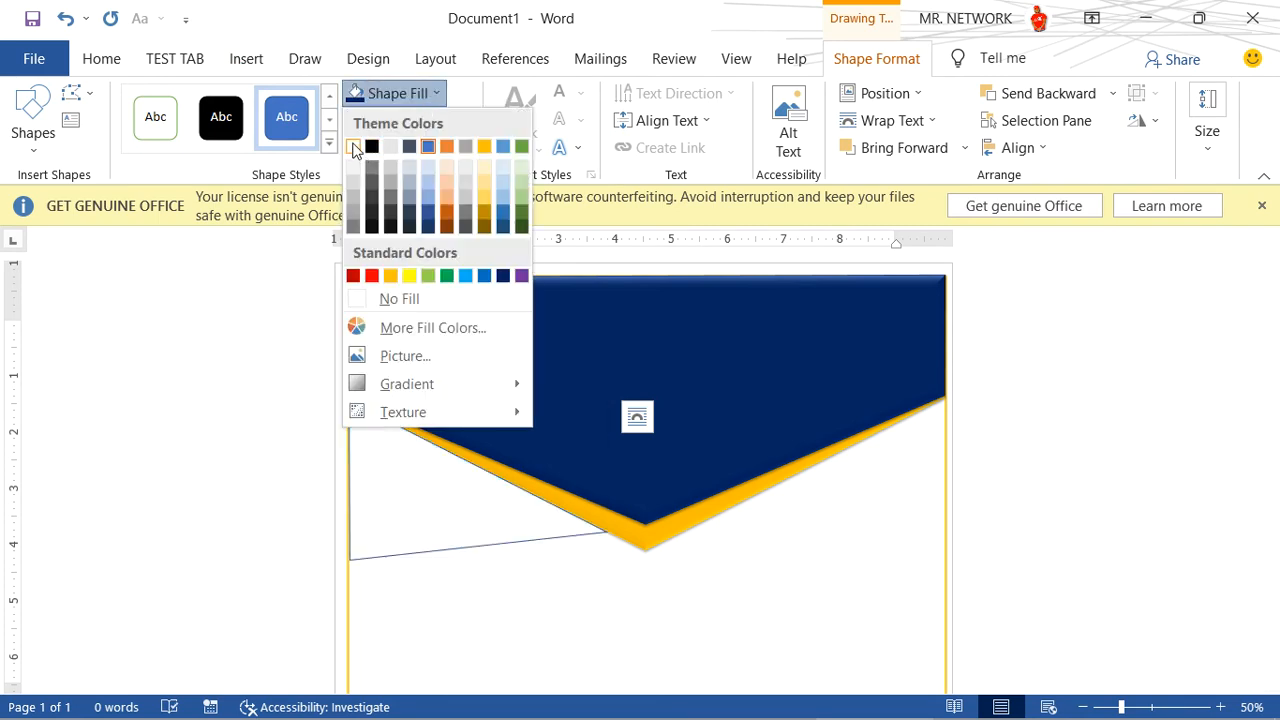
left_click(357, 151)
left_click(407, 122)
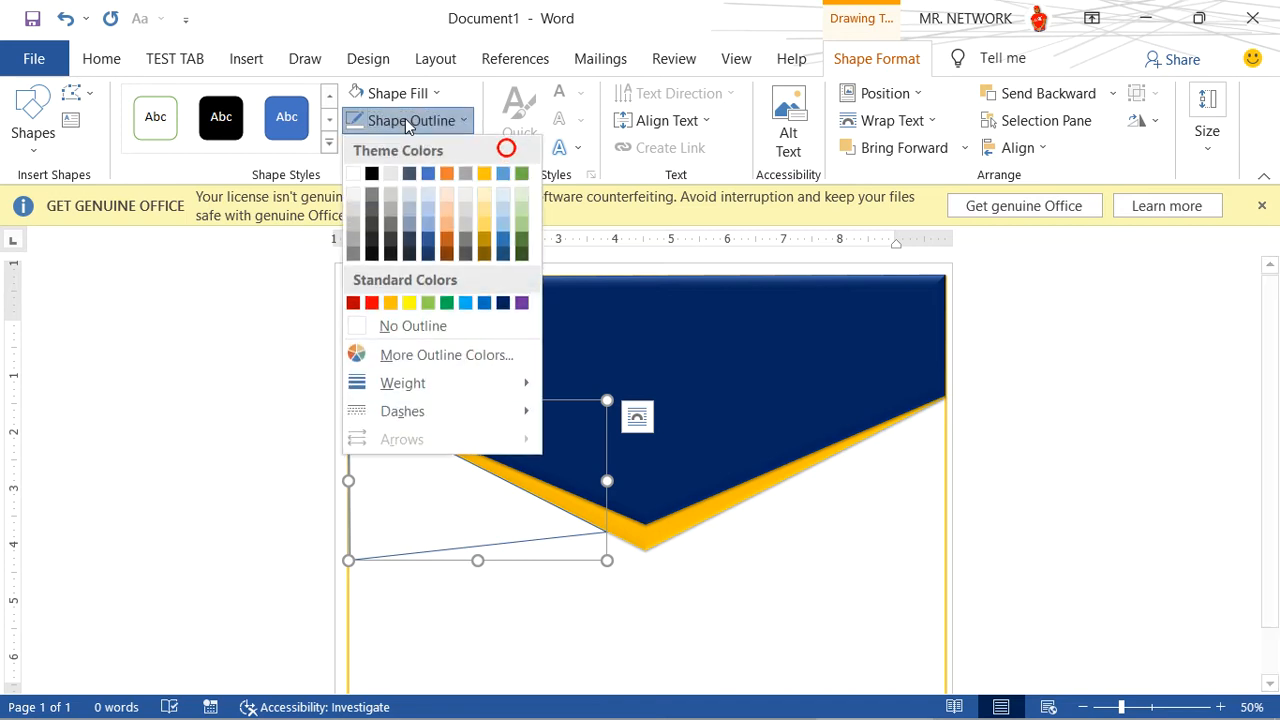
left_click(352, 125)
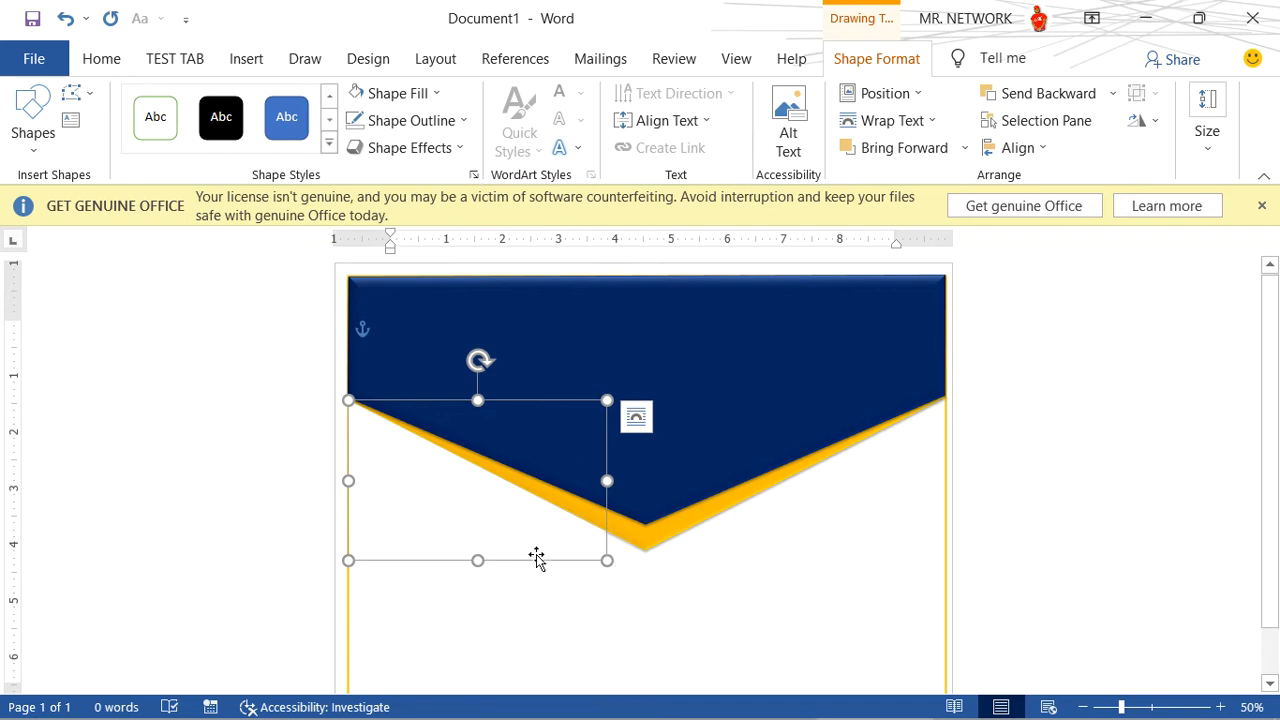
- Give the white triangle an outer shadow that falls along its lower edge
left_click(454, 148)
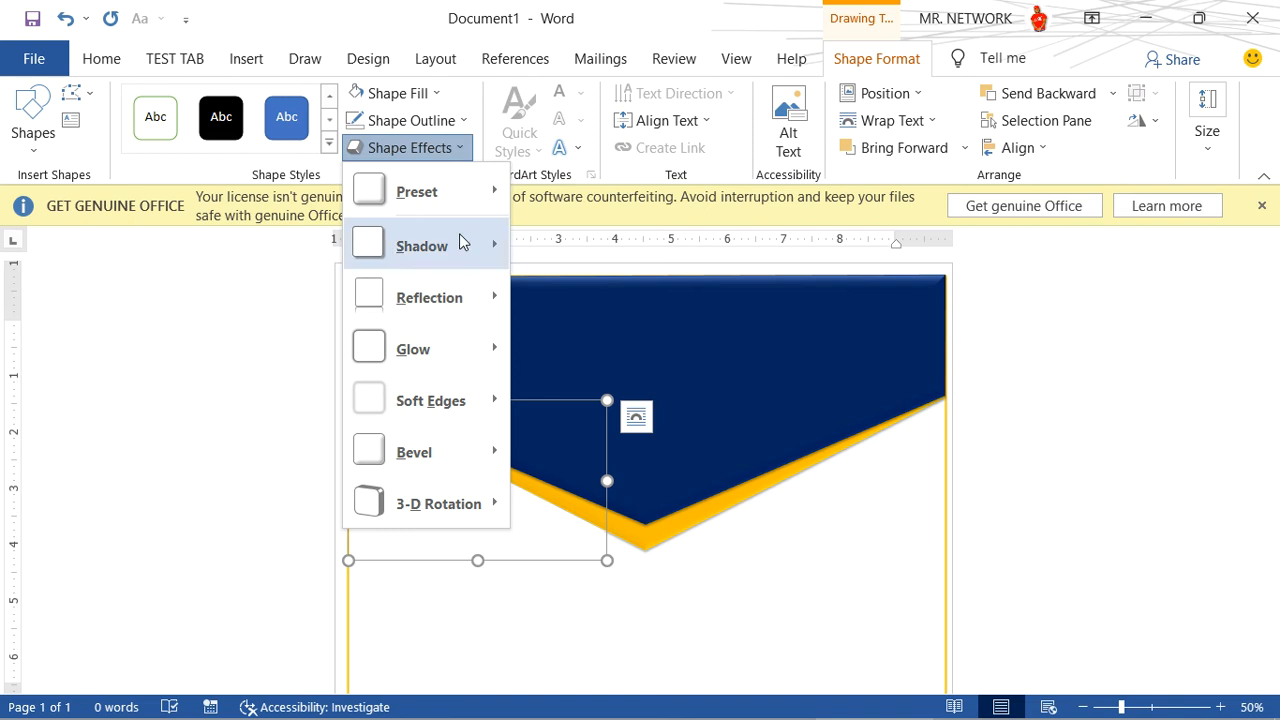
mouse_move(475, 245)
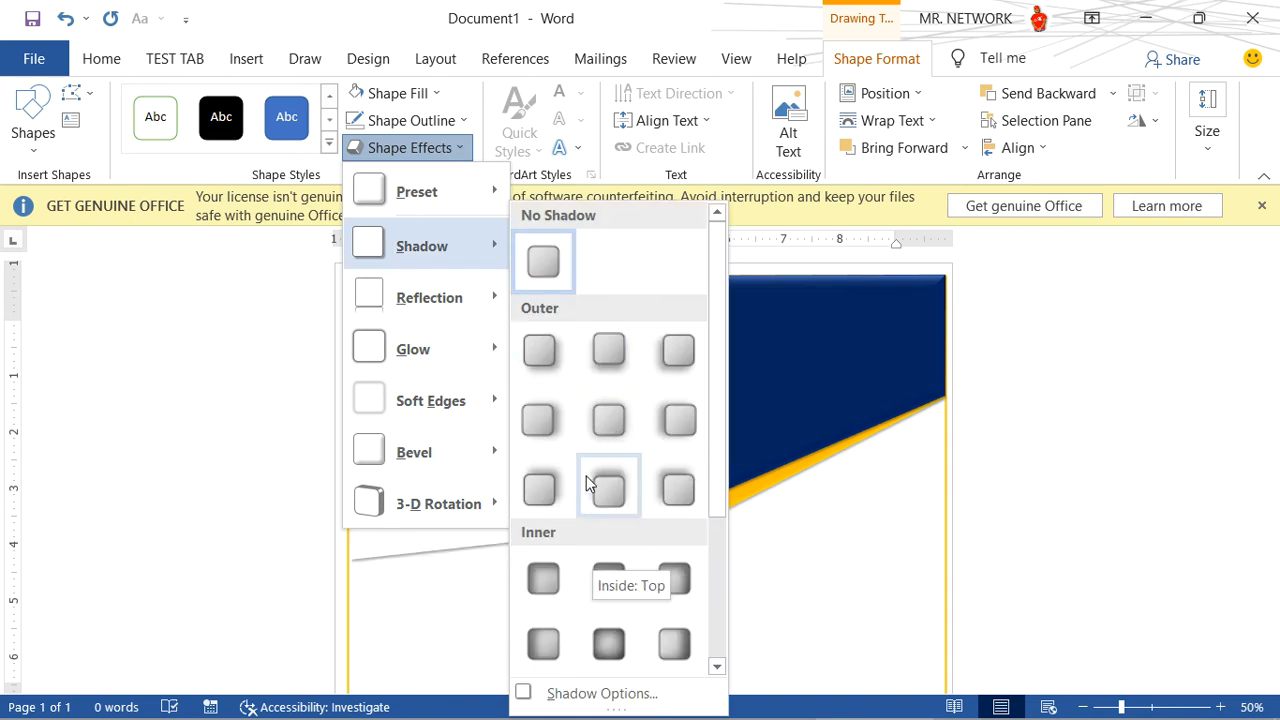
left_click(608, 350)
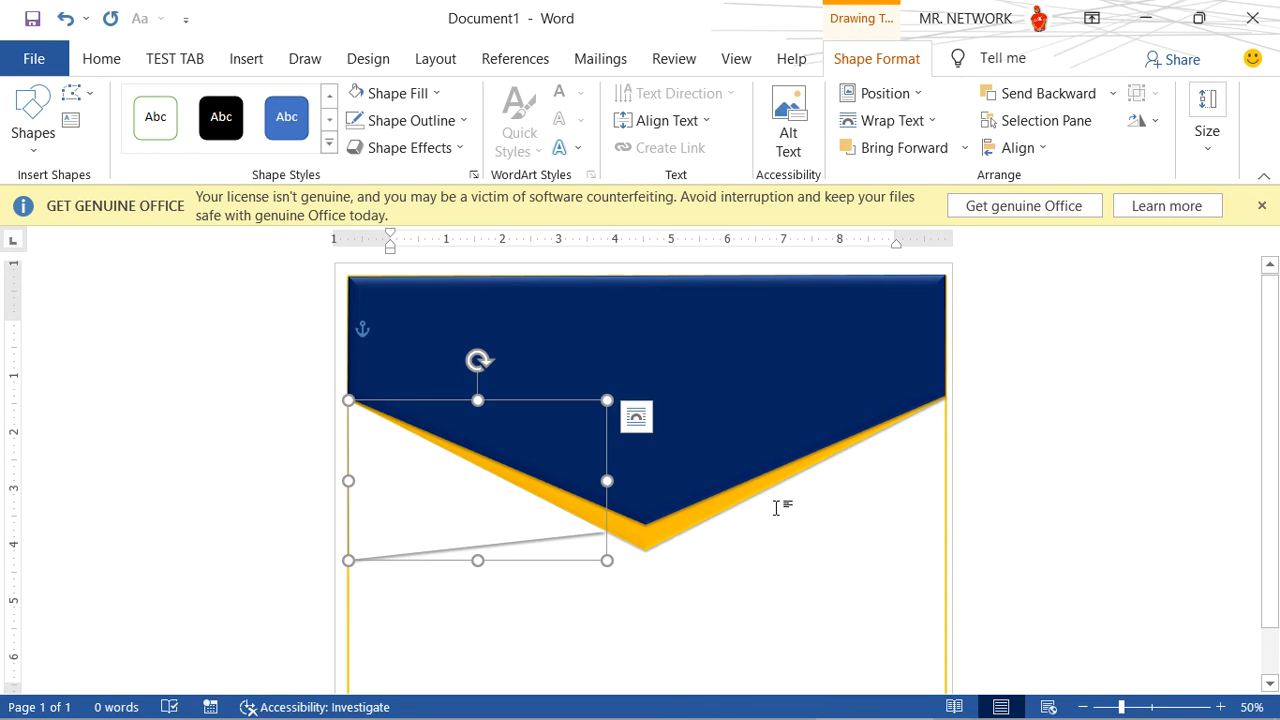
- Duplicate the white triangle onto the right half of the header and flip the copy horizontally
left_click_drag(443, 514, 743, 494)
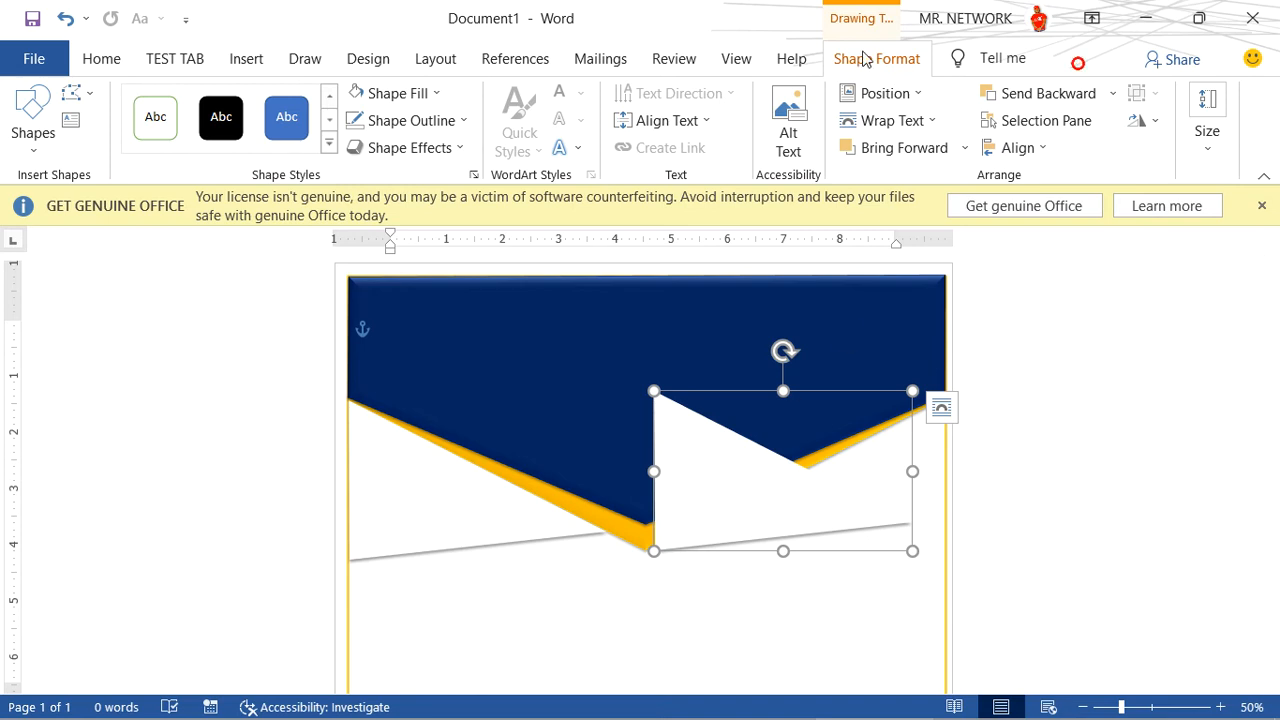
left_click(1157, 122)
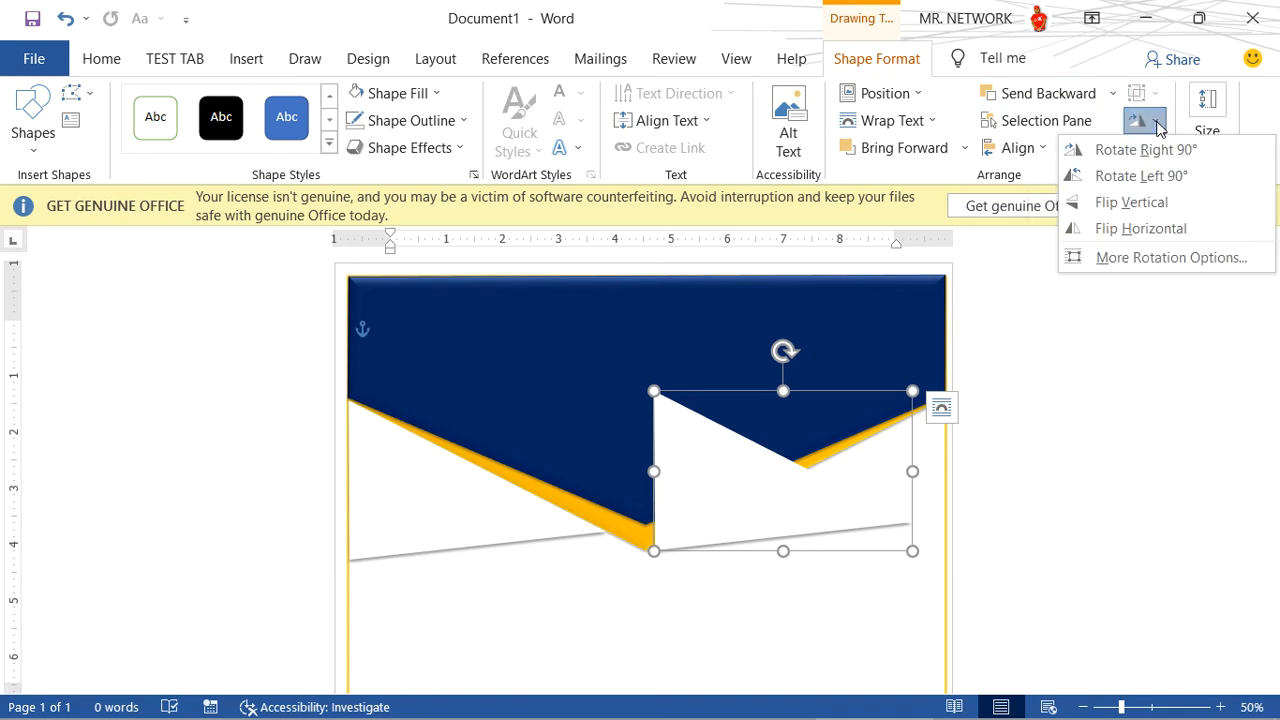
left_click(1137, 229)
- Align the mirrored triangle under the header's right slope, nudging it right to meet the page border, and deselect it
left_click_drag(874, 486, 901, 491)
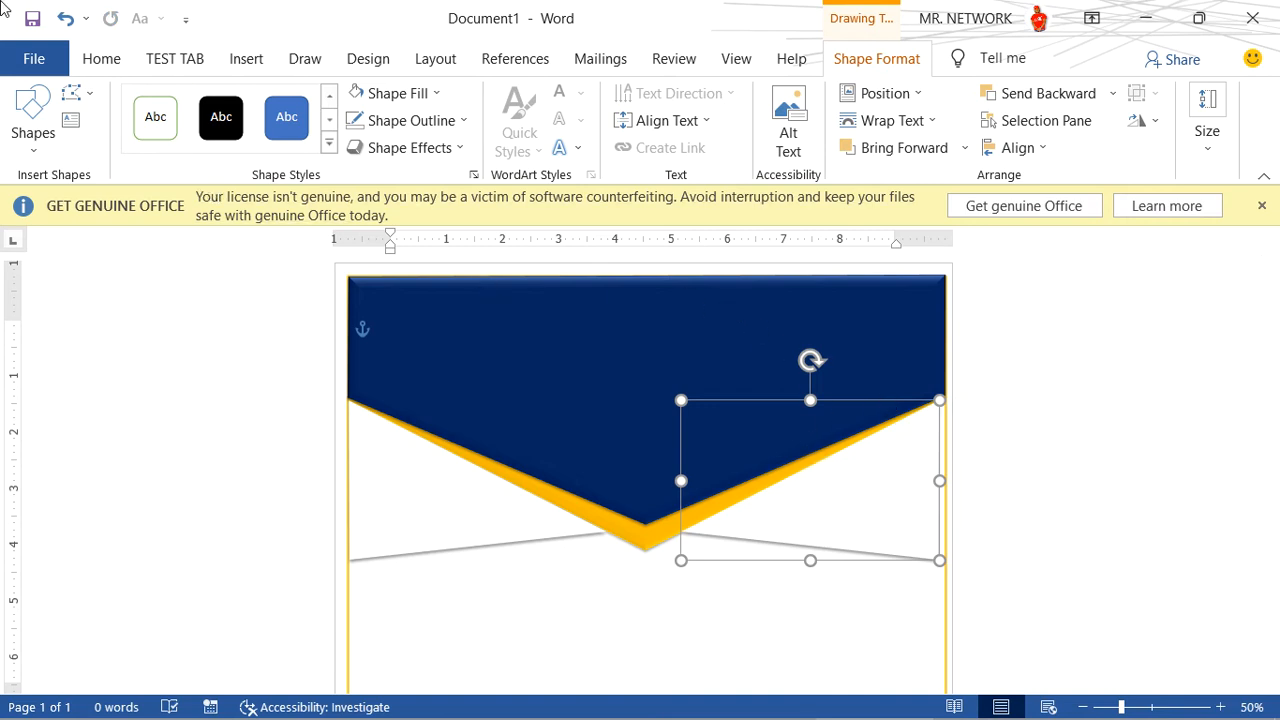
key("Right")
key("Right")
key("Right")
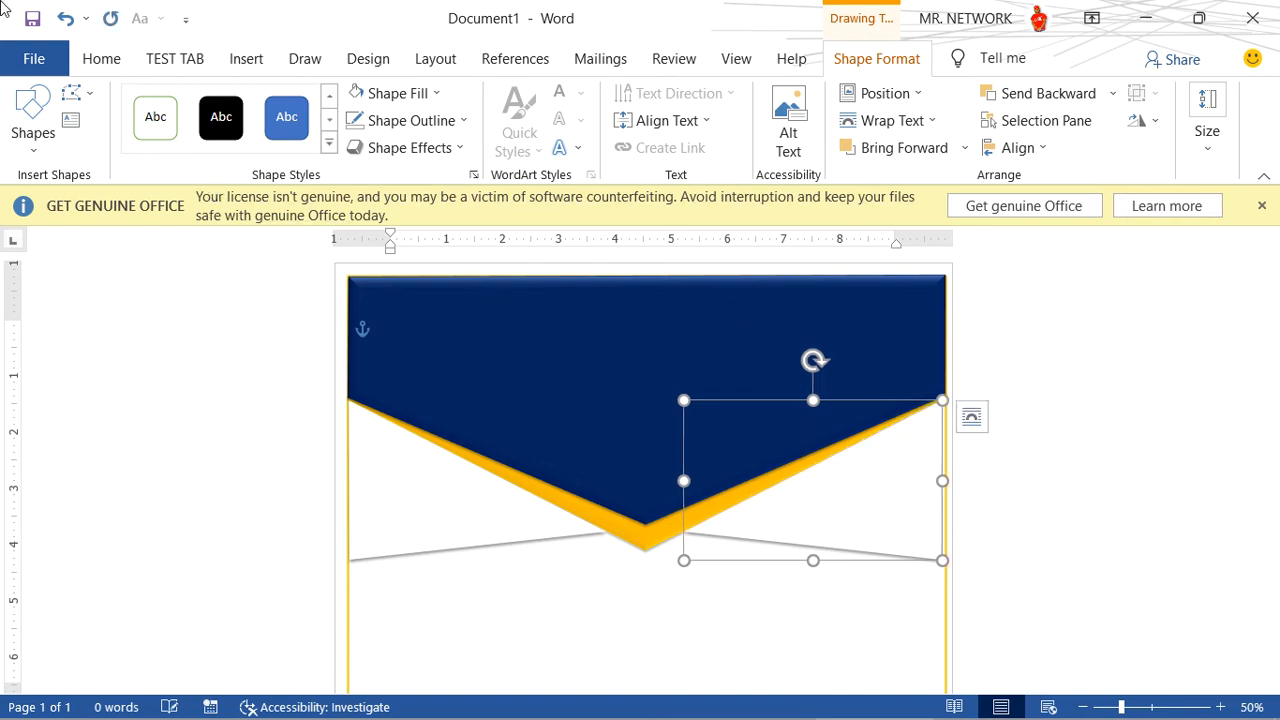
key("Right")
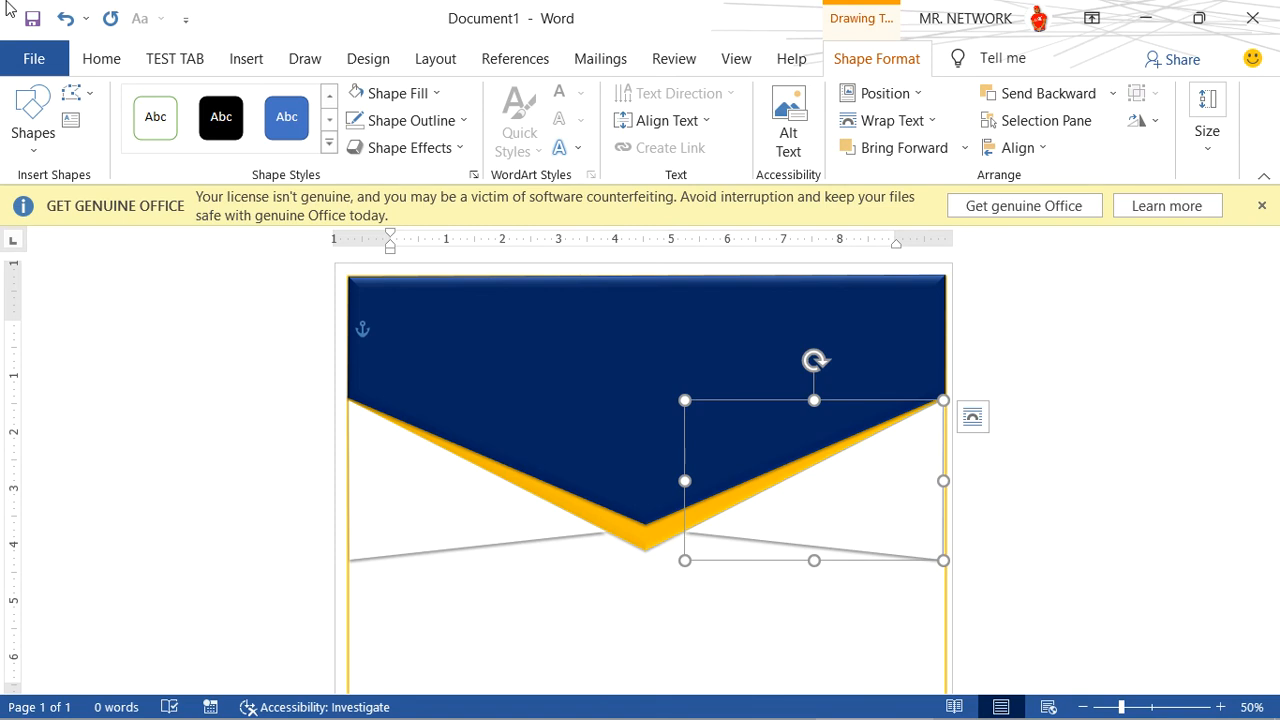
left_click(616, 589)
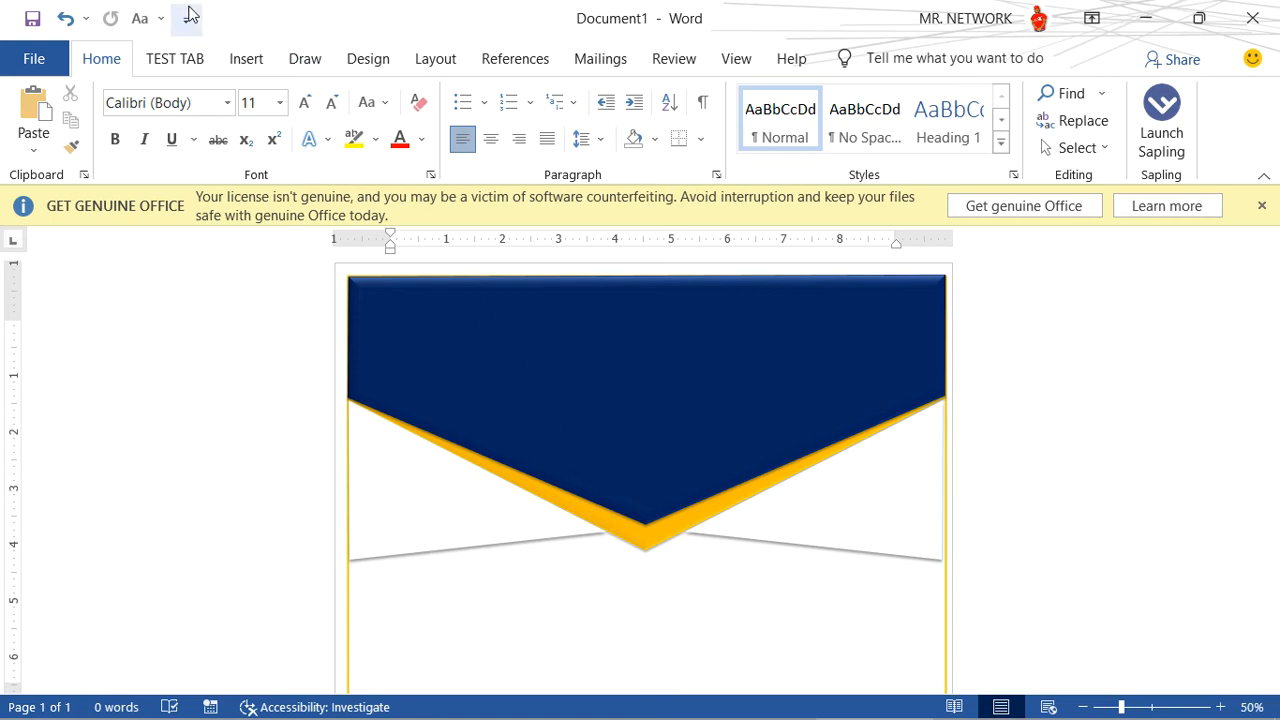
- Draw a 16-point star about 3 inches wide centered over the header's tip and make its points much shallower
left_click(245, 60)
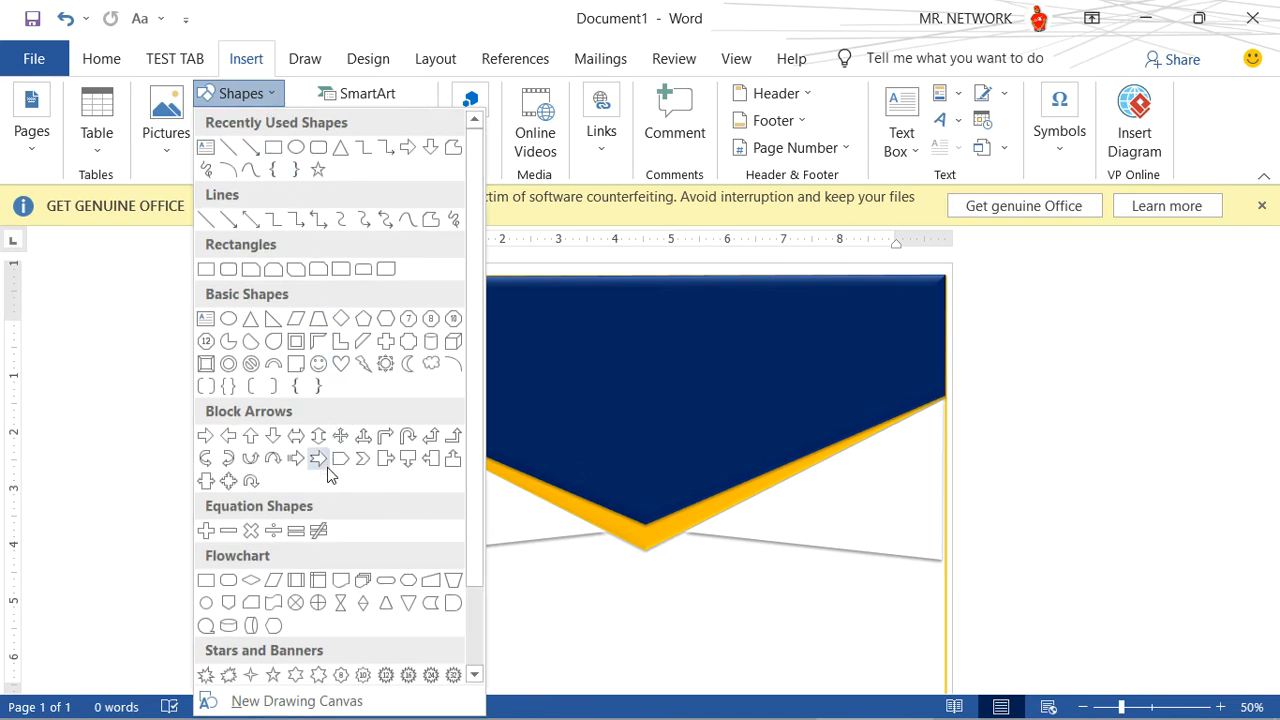
scroll(330, 480, "down", 2)
scroll(330, 480, "down", 1)
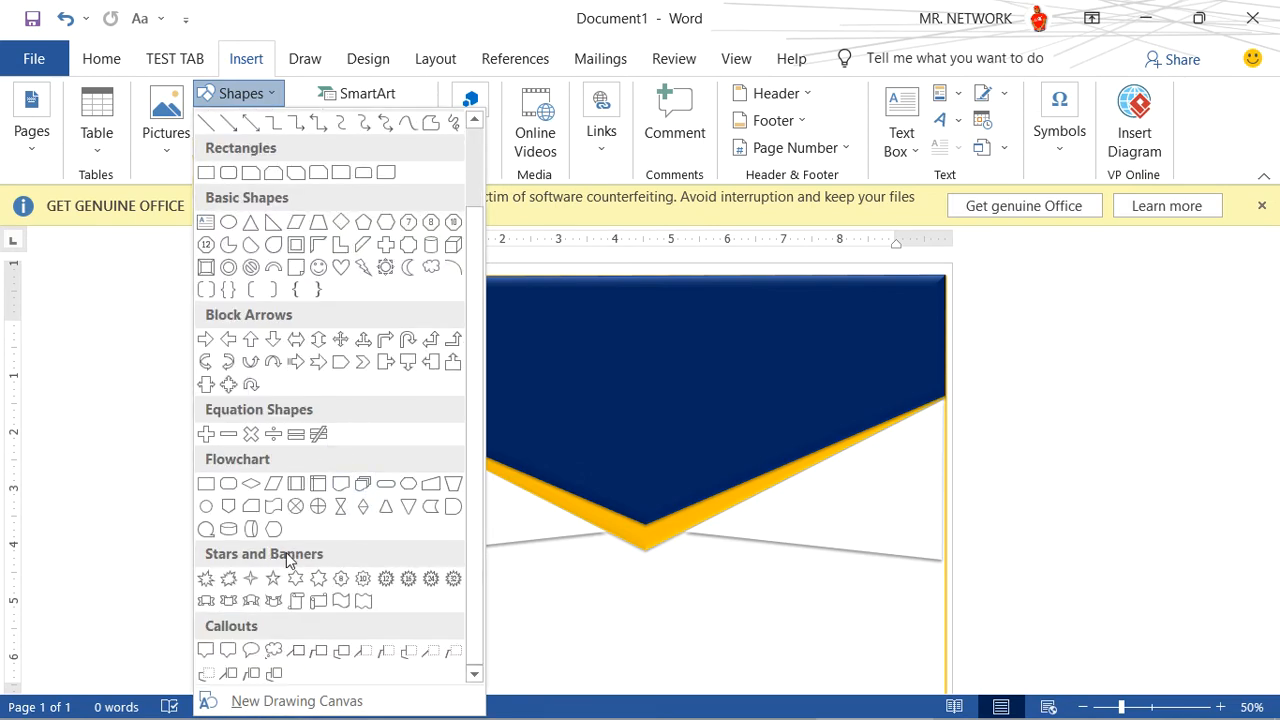
left_click(409, 580)
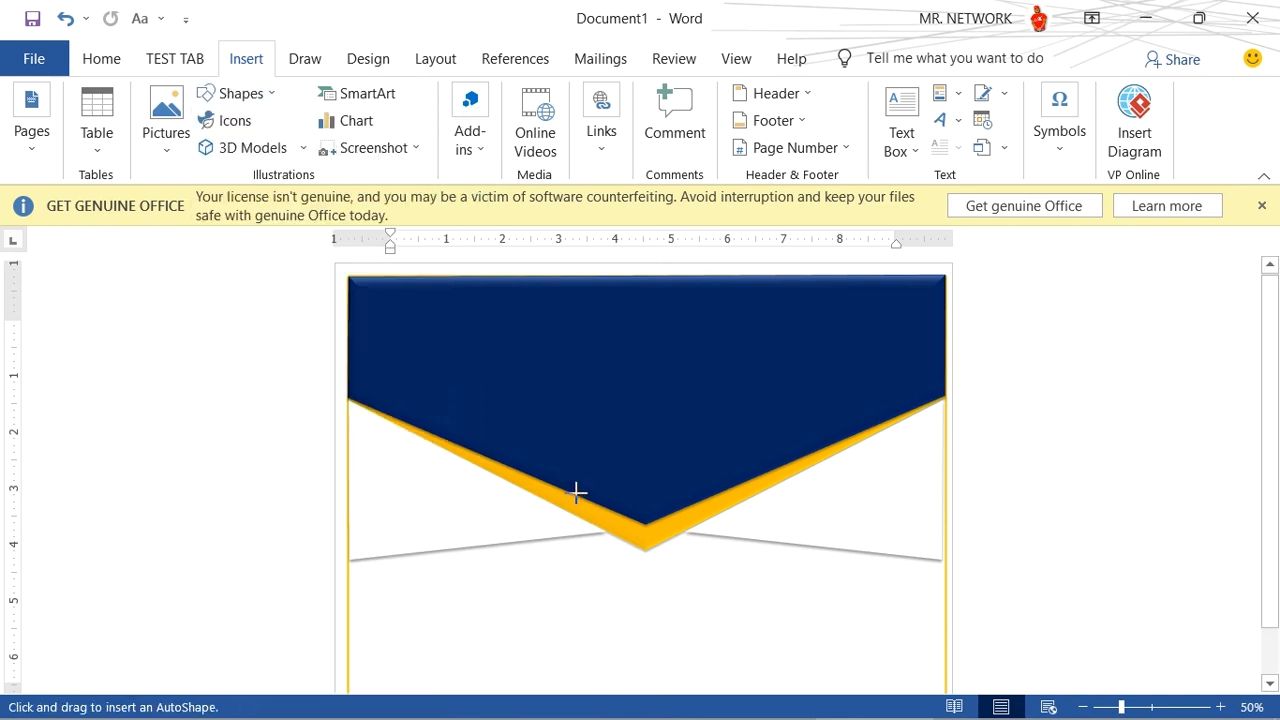
left_click_drag(558, 472, 726, 633)
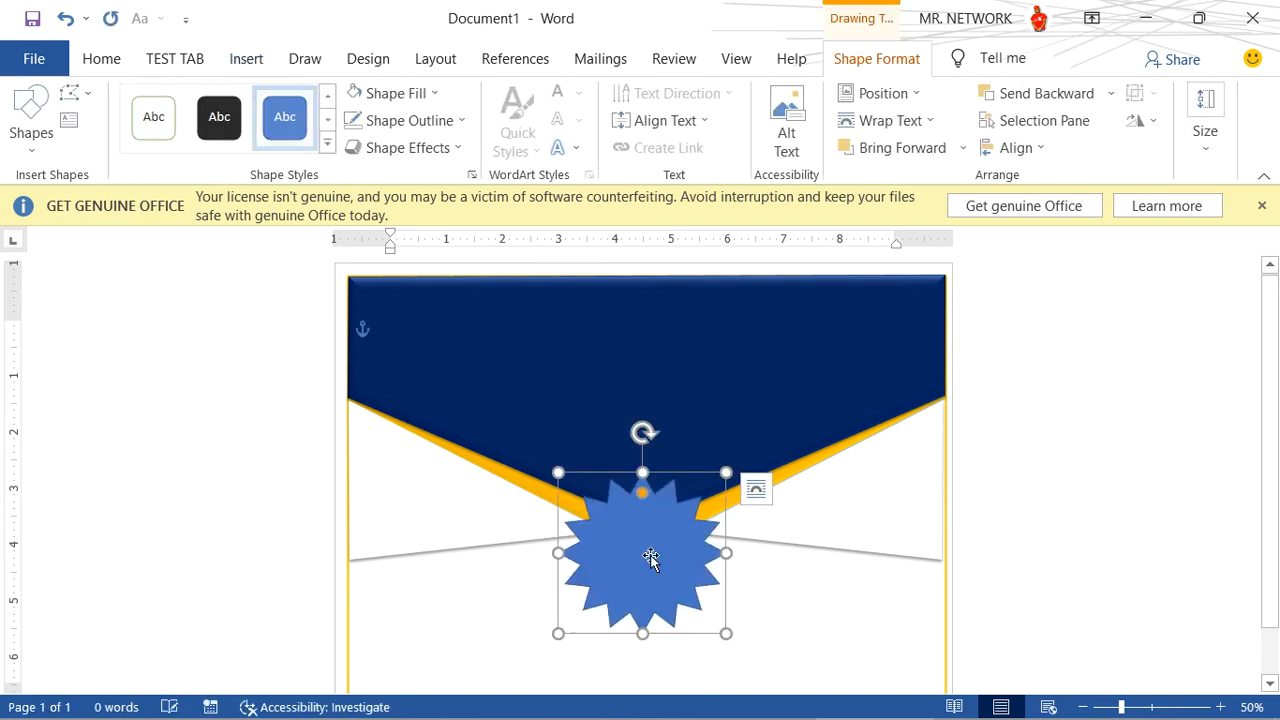
left_click_drag(651, 549, 648, 538)
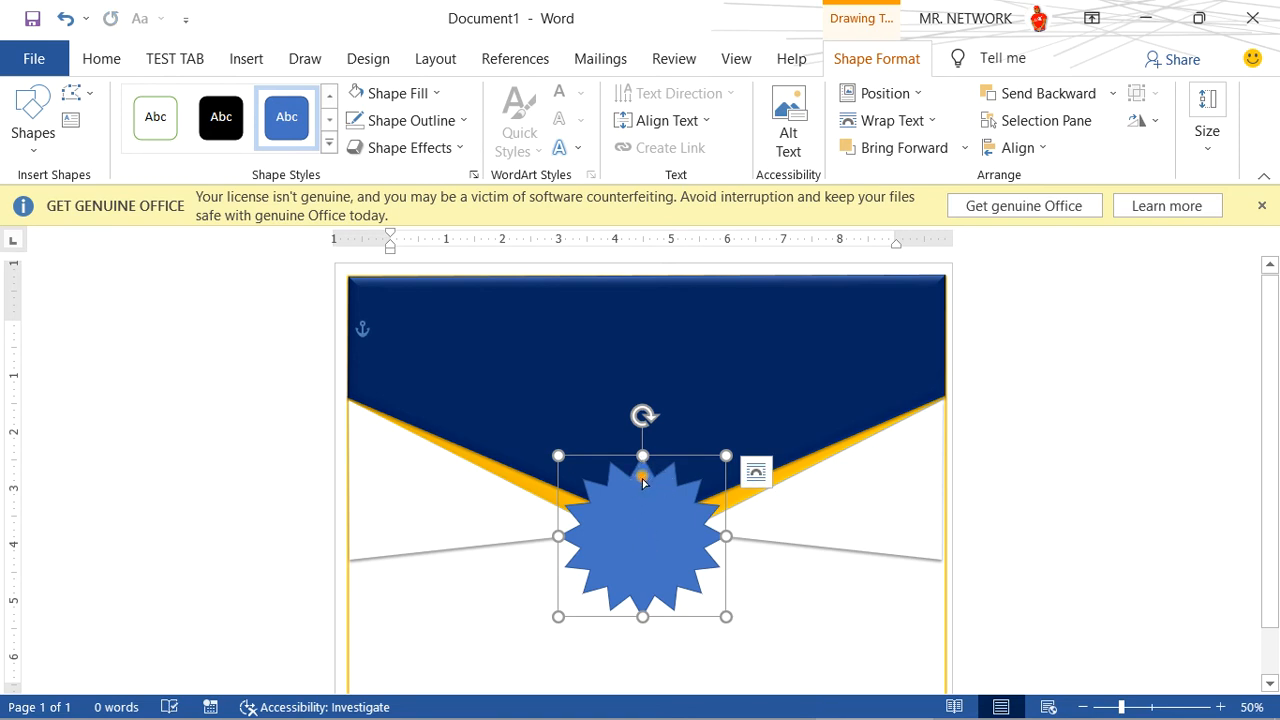
left_click_drag(643, 482, 640, 467)
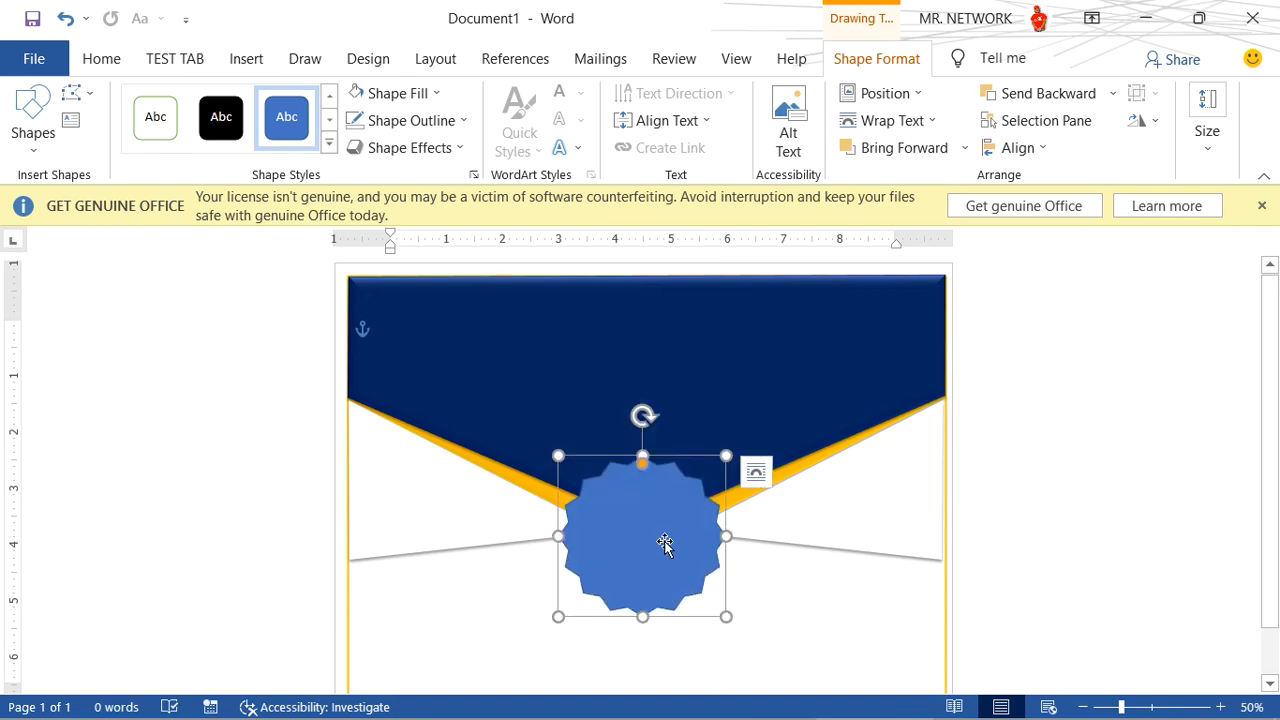
- Fill the star over the header's tip with the standard orange color and remove its outline
left_click(436, 94)
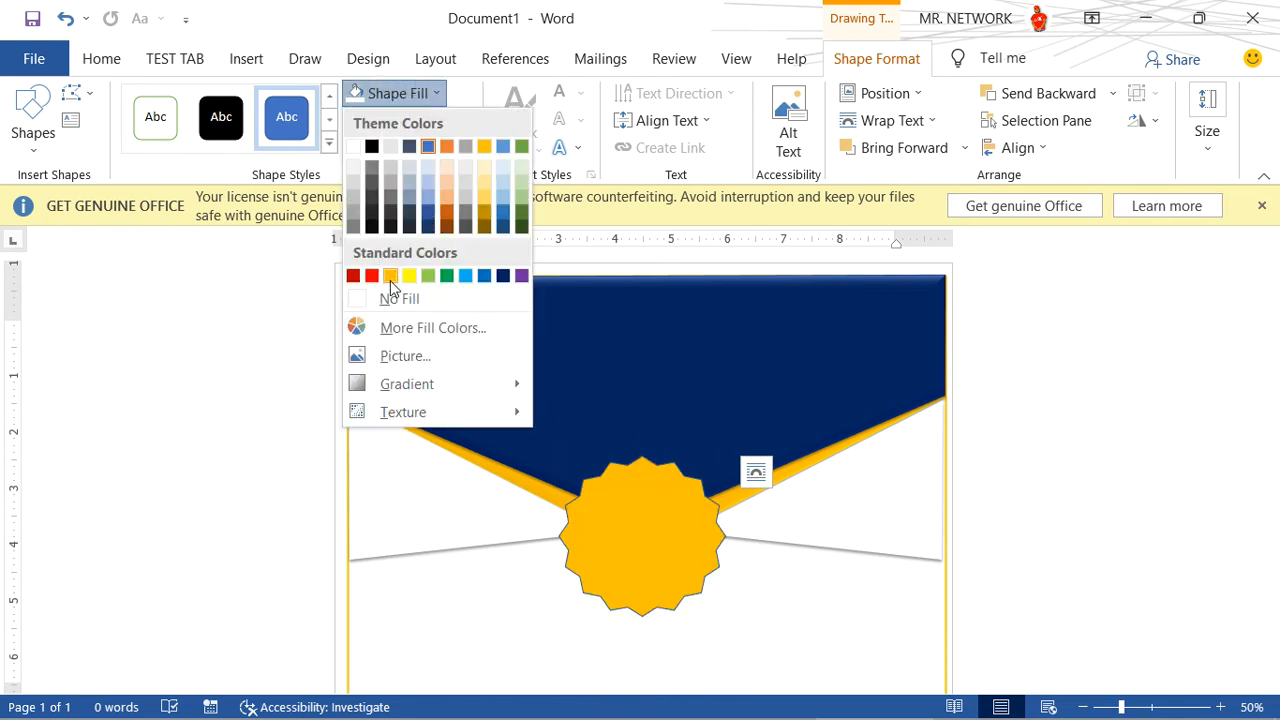
left_click(390, 277)
left_click(425, 121)
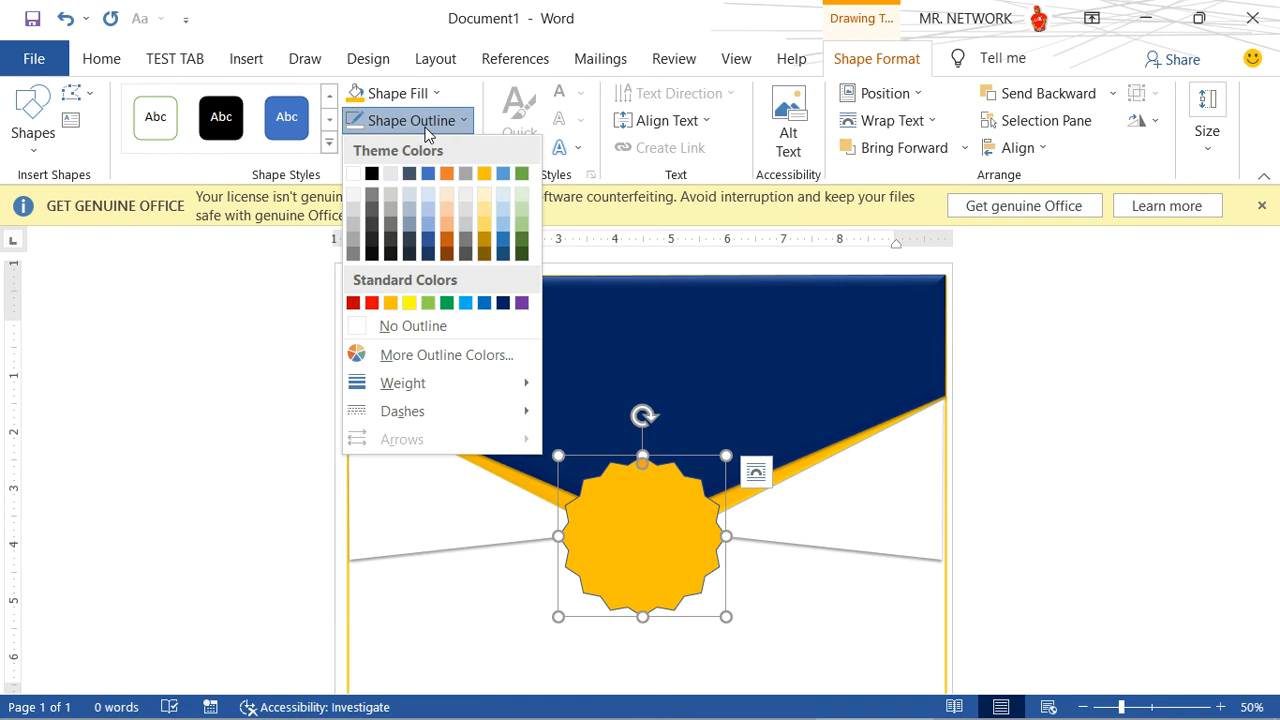
left_click(405, 330)
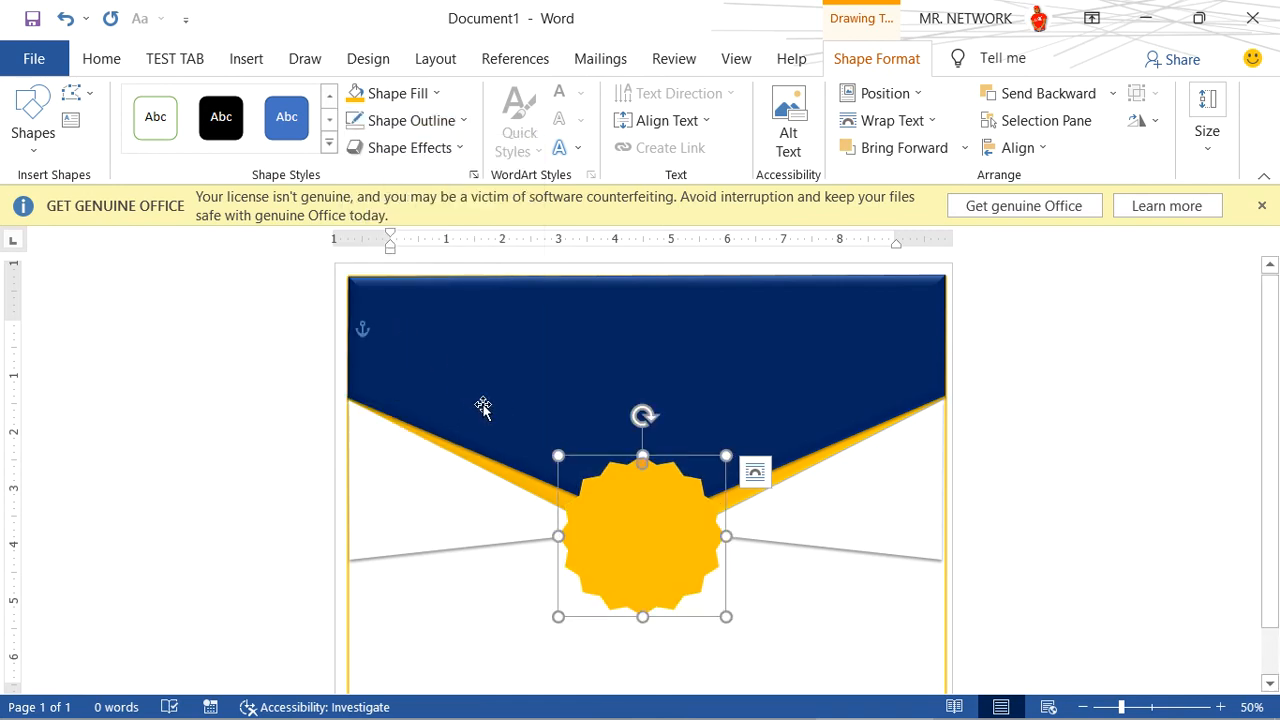
- Apply the second bevel-style preset effect to the orange star and make its points slightly deeper
left_click(452, 150)
mouse_move(458, 252)
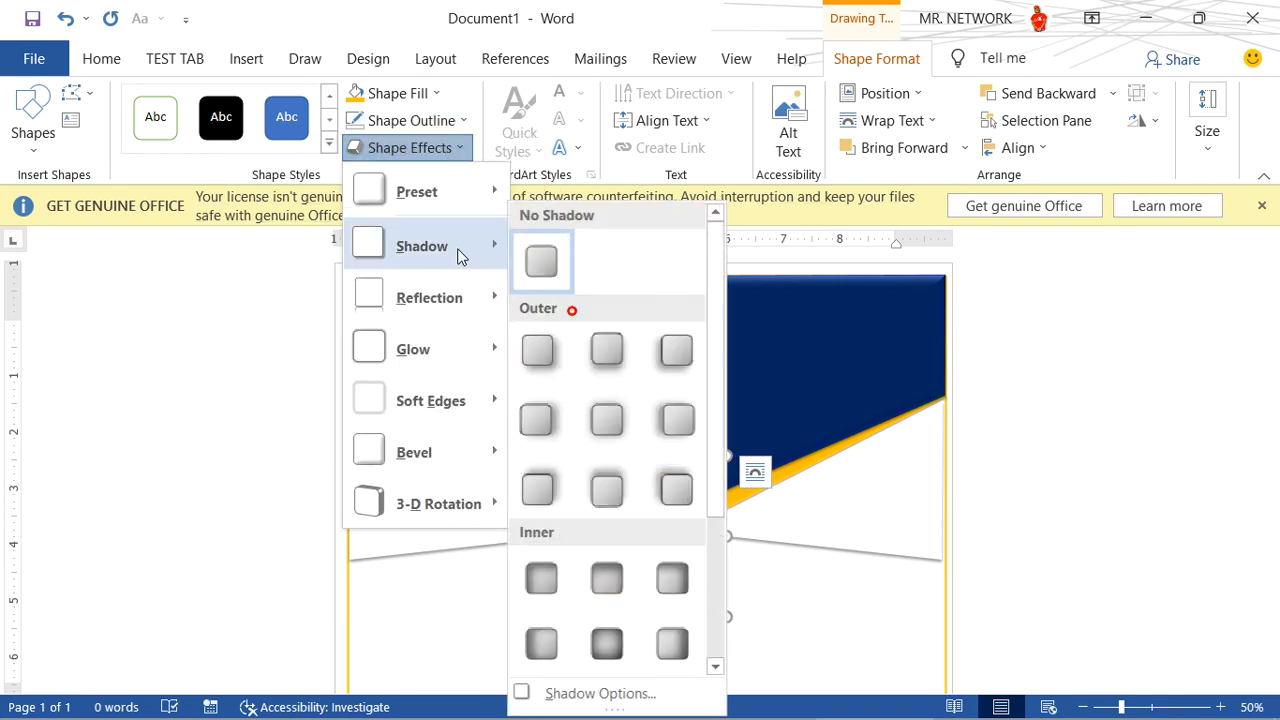
mouse_move(447, 200)
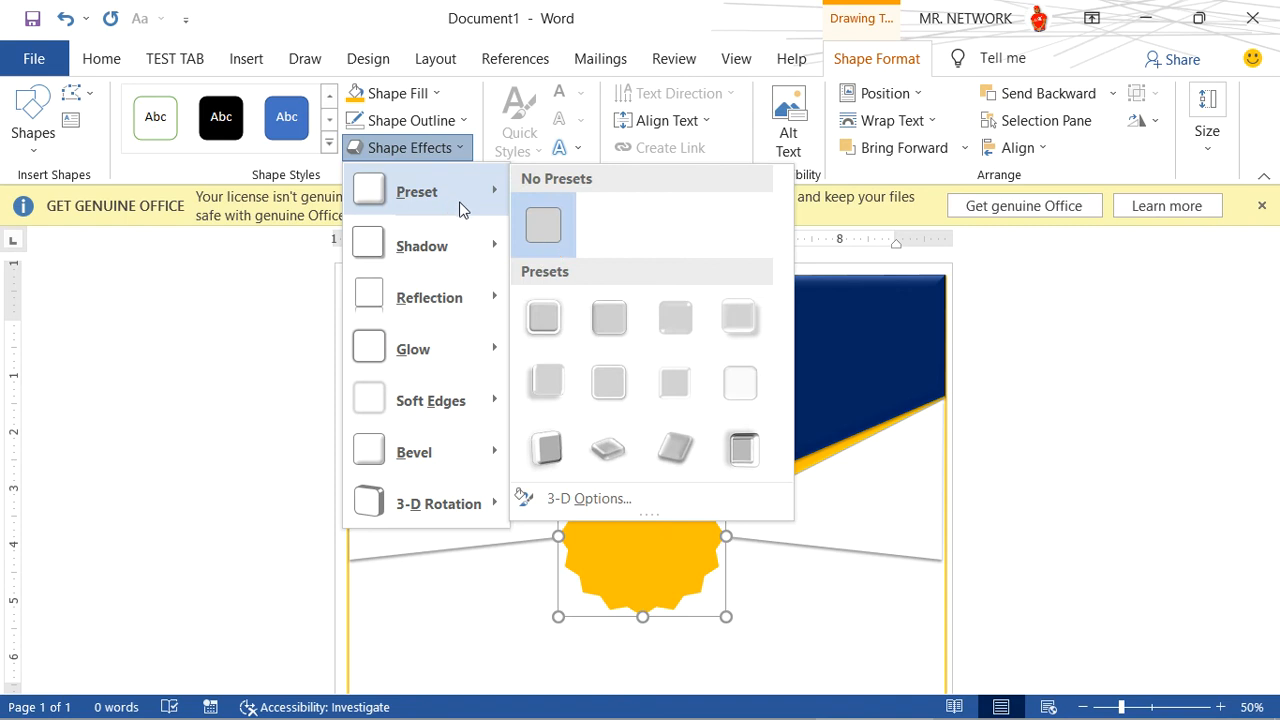
left_click(600, 330)
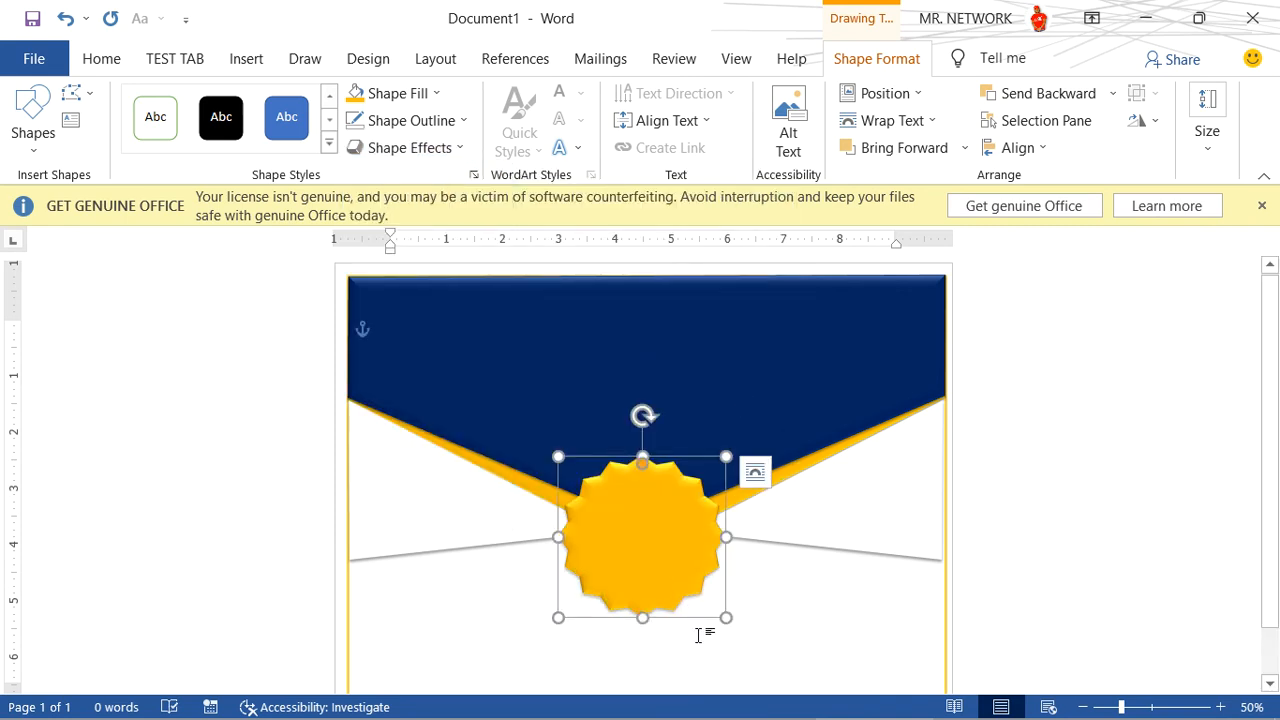
left_click_drag(645, 468, 644, 470)
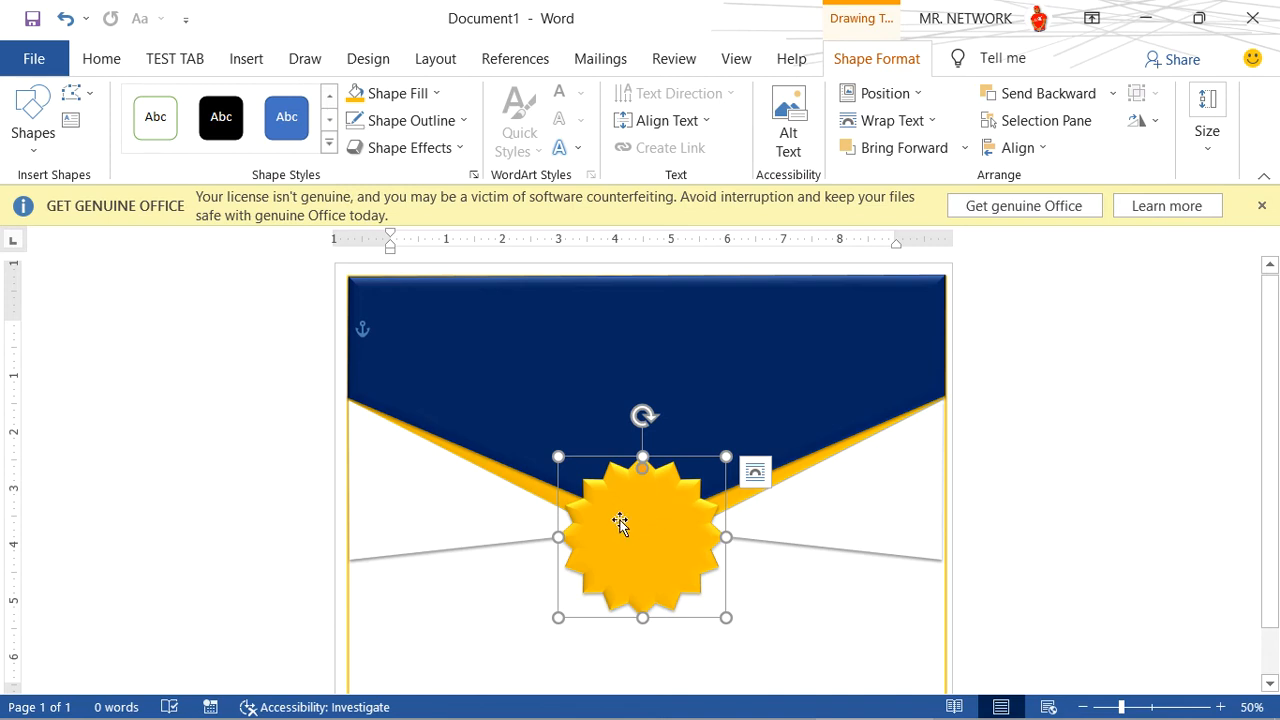
- Draw a circle about 2.2 inches in diameter and center it on the orange star
left_click(249, 60)
left_click(266, 91)
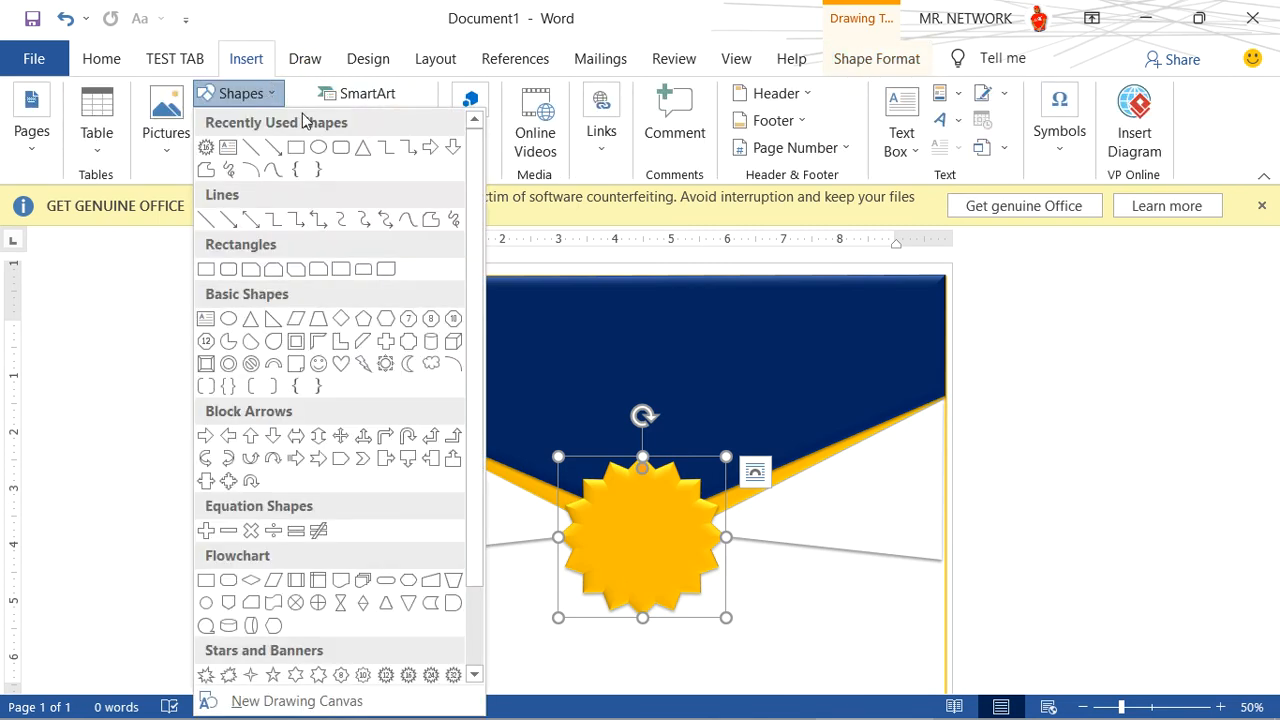
left_click(322, 146)
mouse_move(589, 505)
left_mouse_down()
mouse_move(620, 569)
mouse_move(674, 583)
mouse_move(715, 622)
left_mouse_up()
left_click_drag(666, 551, 657, 525)
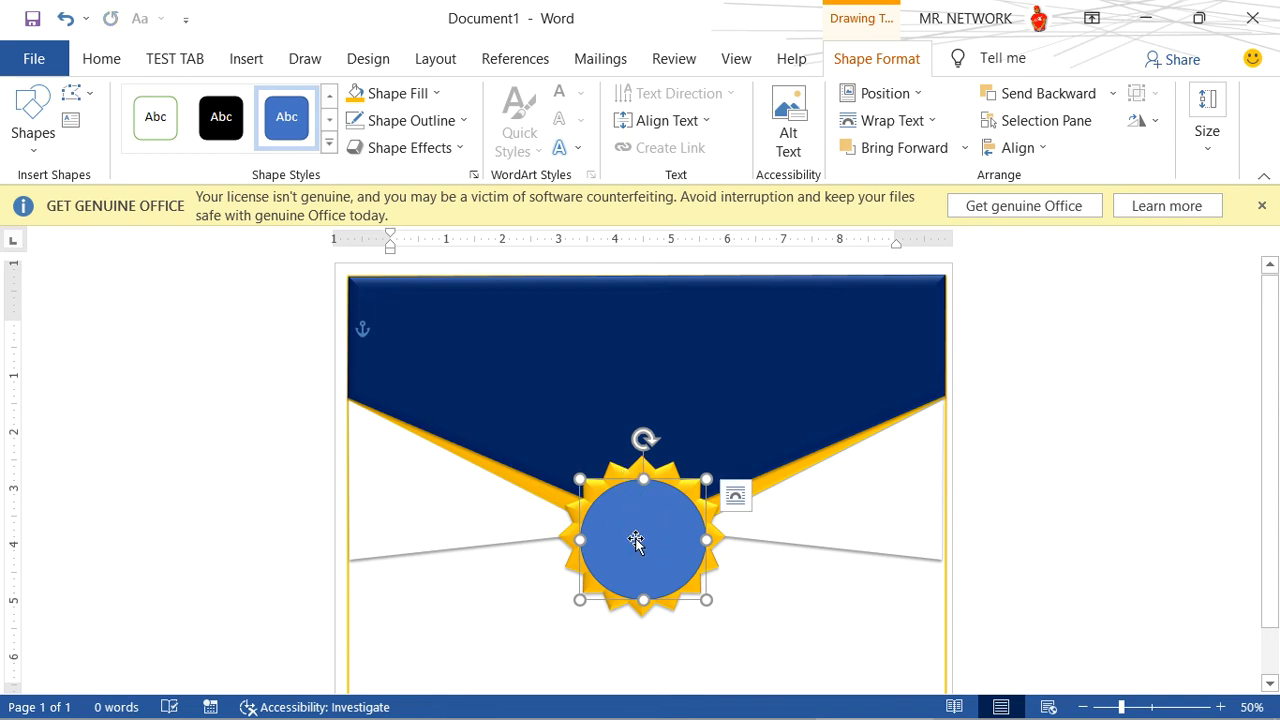
- Set the circle's outline to a 3 pt weight in standard orange
left_click(443, 127)
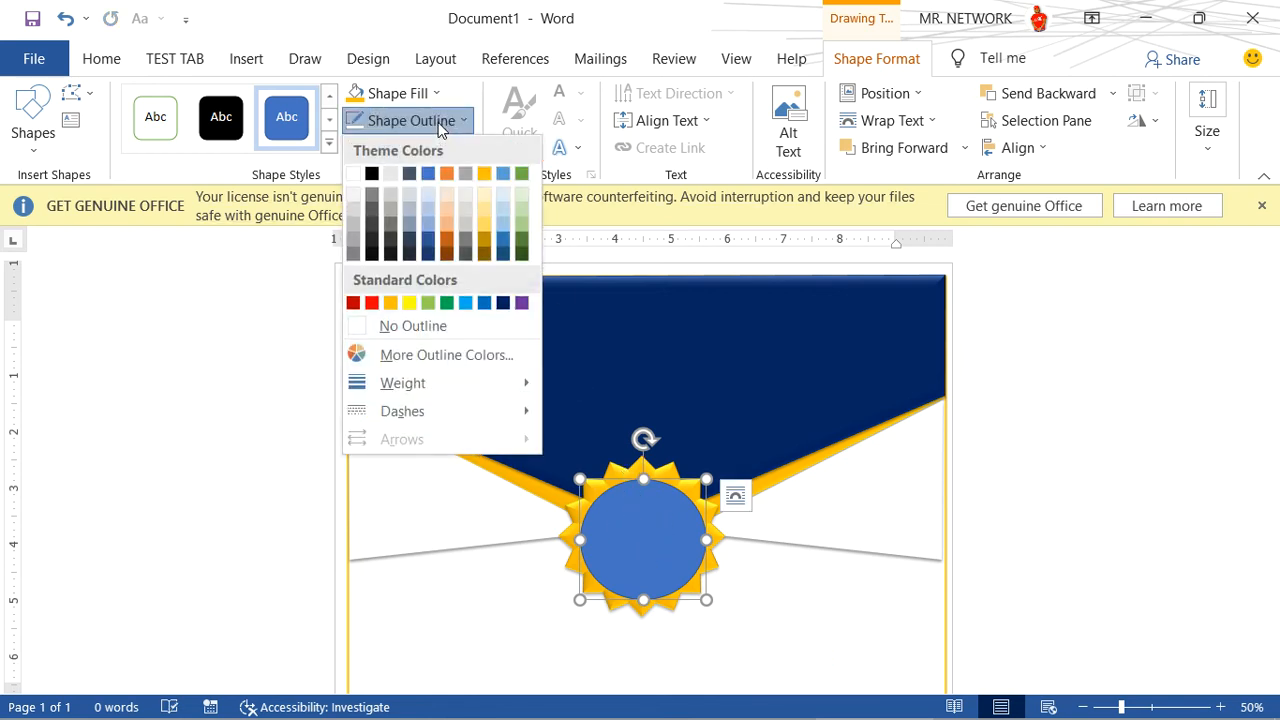
mouse_move(434, 389)
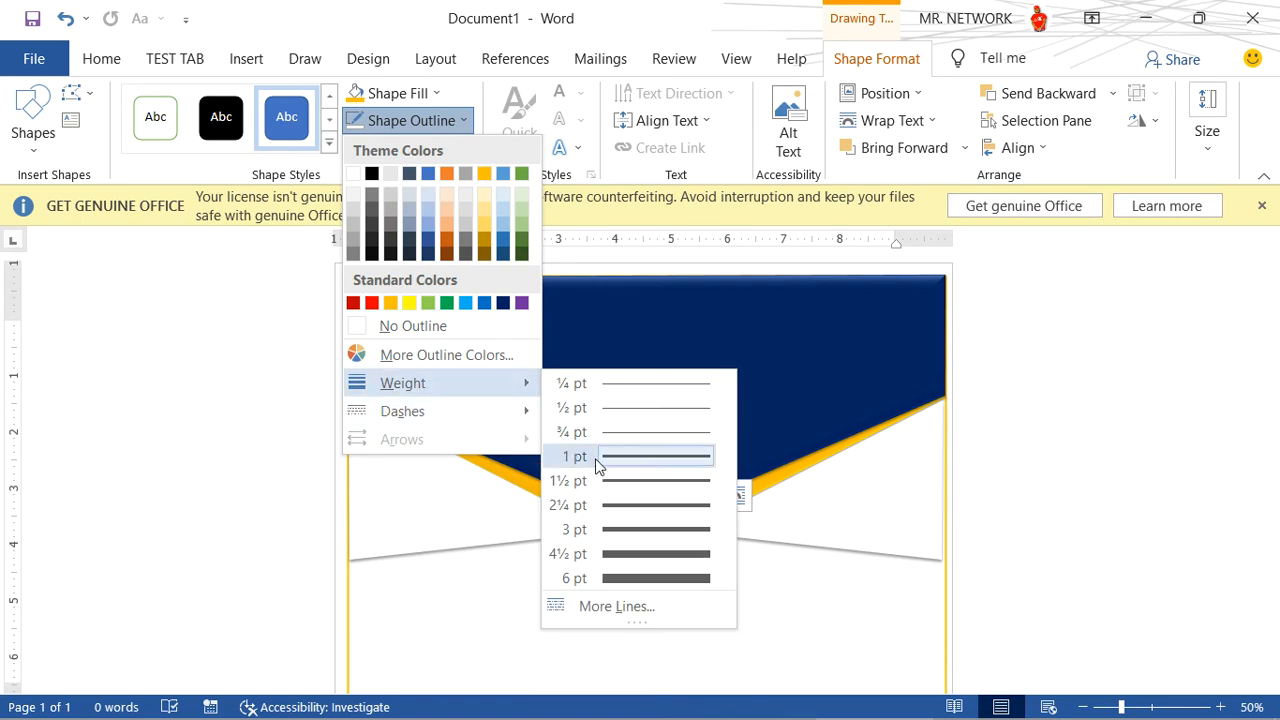
left_click(646, 526)
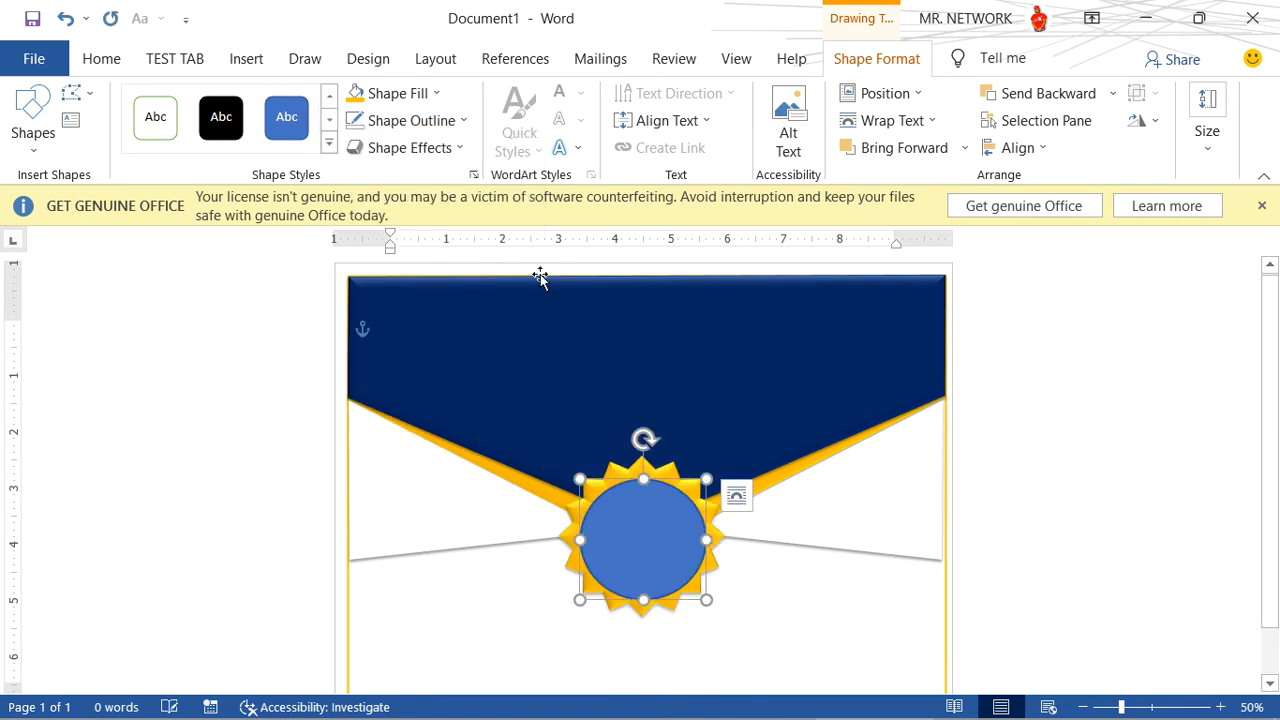
left_click(417, 121)
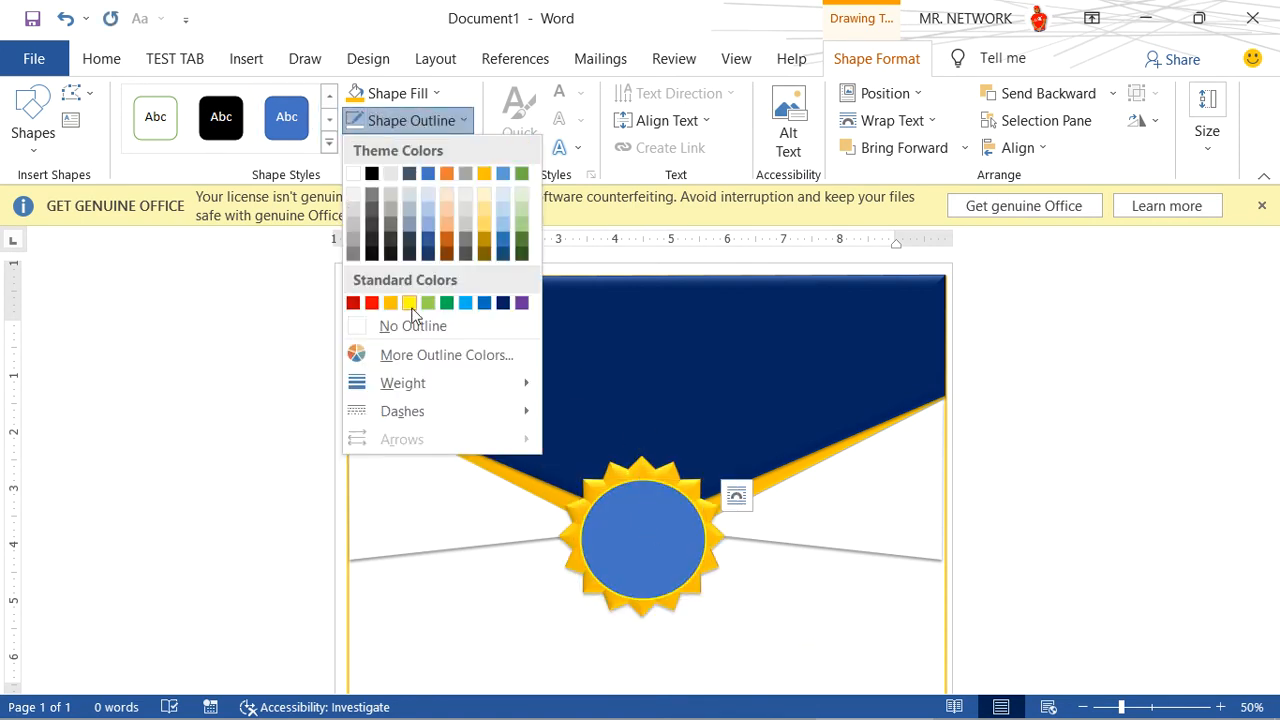
left_click(391, 303)
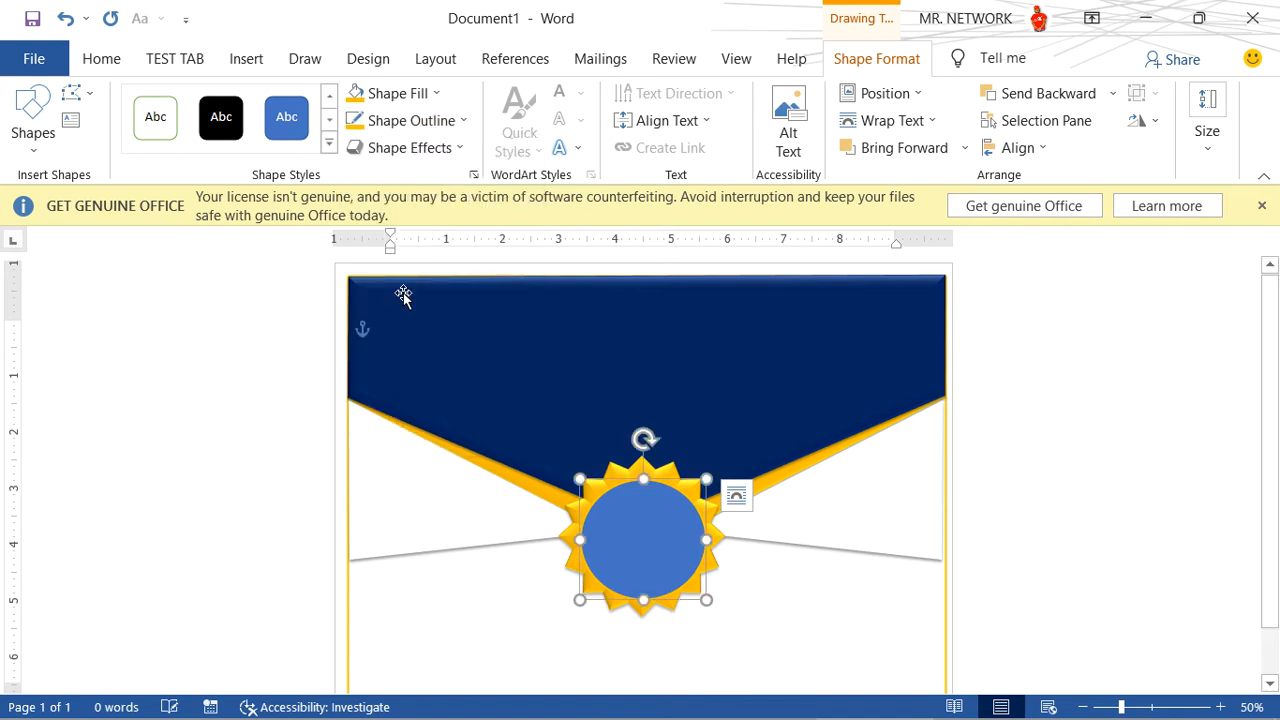
- Change the circle's outline to round dots, fill the circle with Dark Blue, and deselect it
left_click(427, 121)
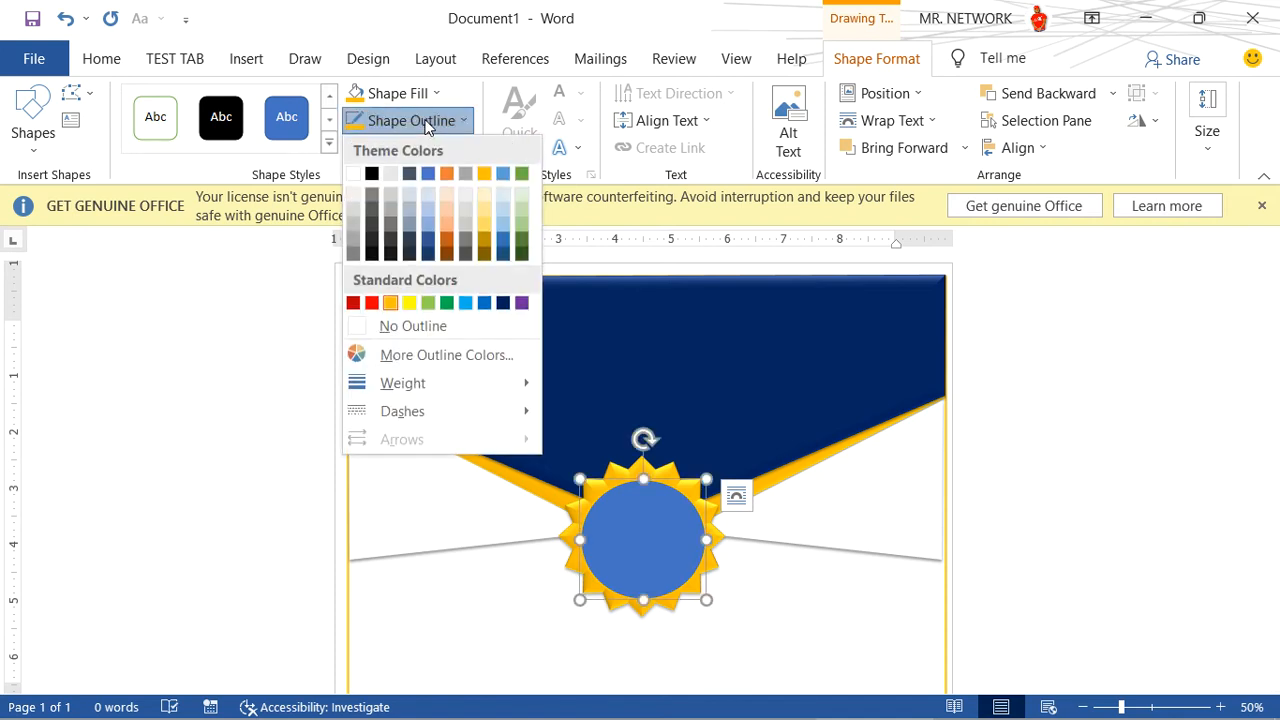
mouse_move(474, 416)
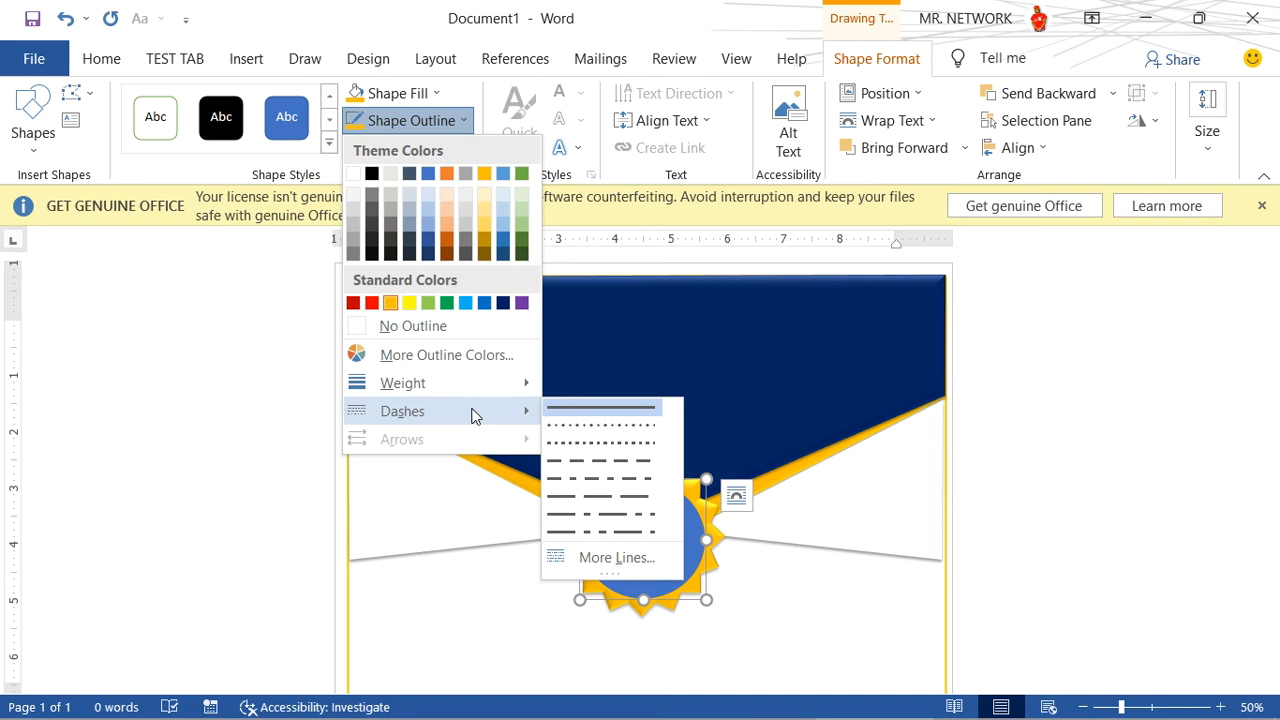
left_click(599, 430)
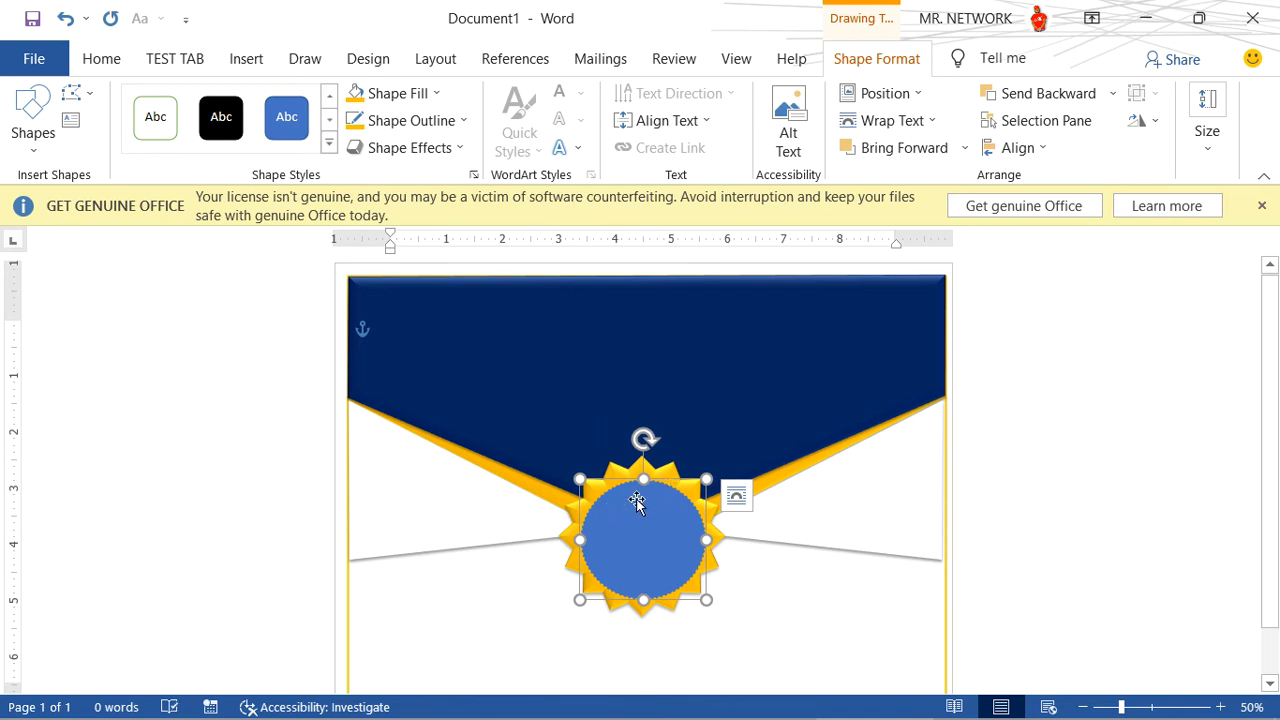
left_click(437, 95)
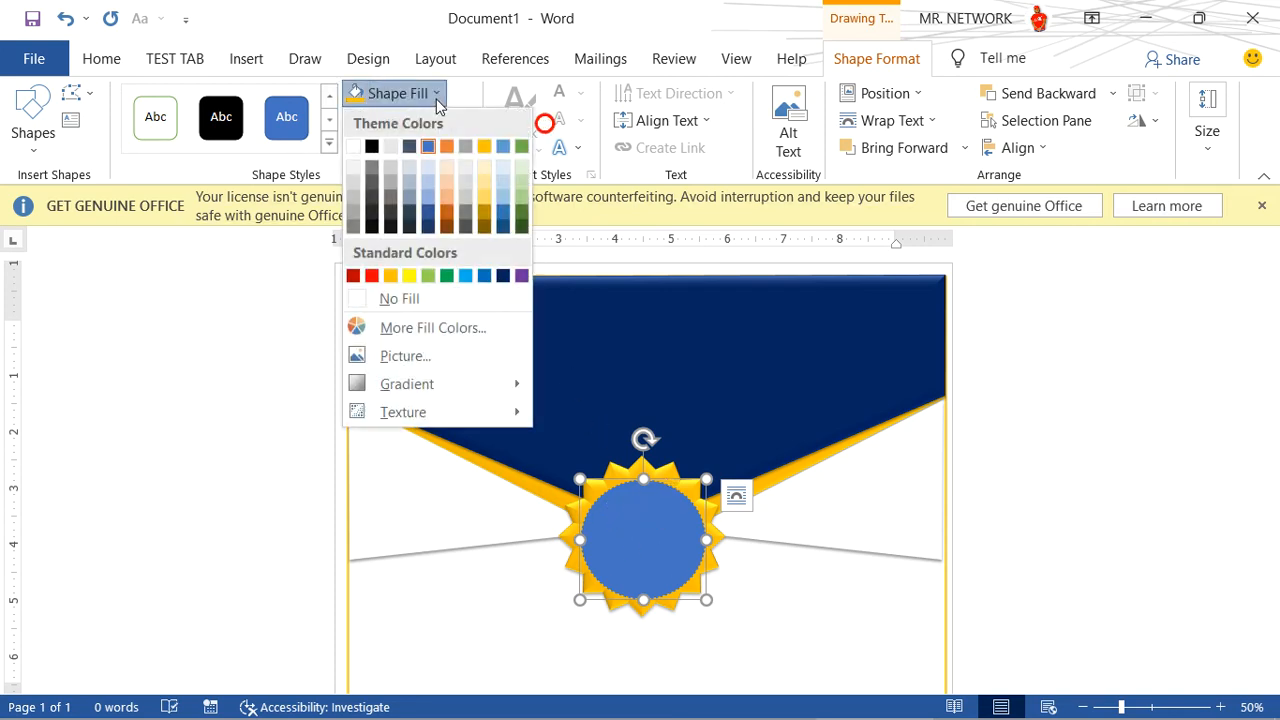
left_click(503, 276)
left_click(777, 611)
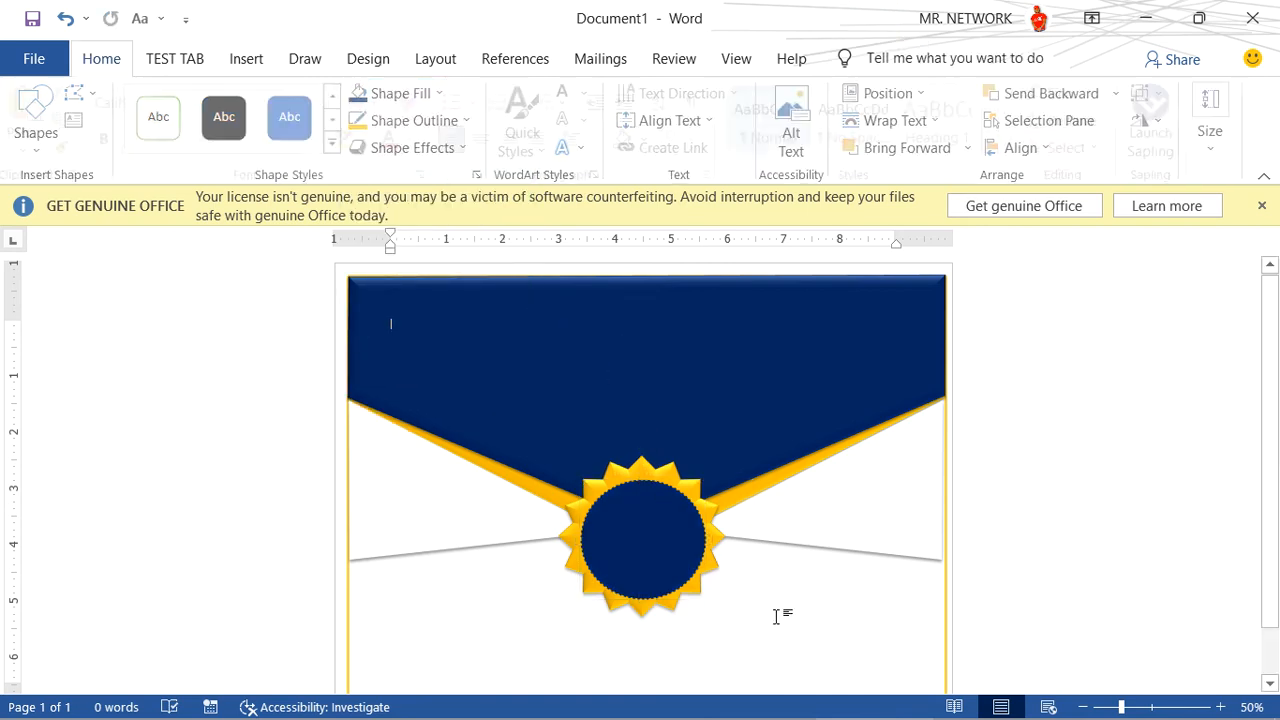
scroll(778, 610, "down", 2)
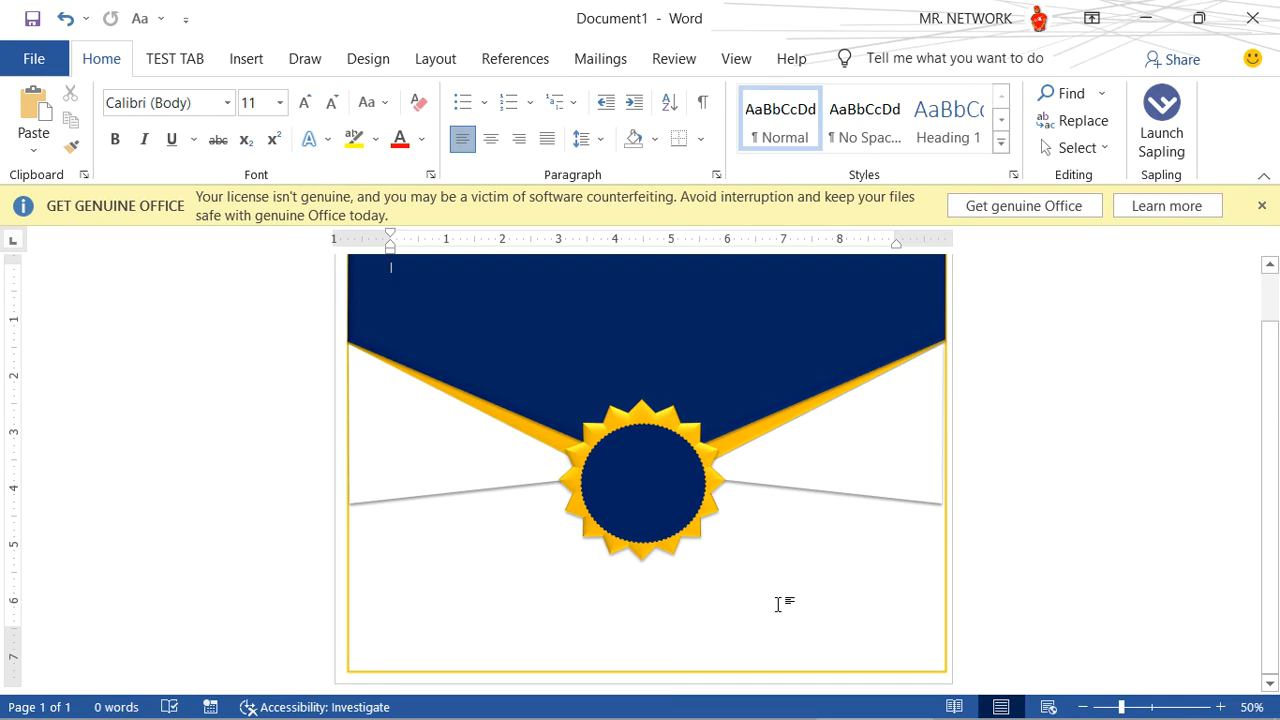
scroll(777, 603, "up", 1)
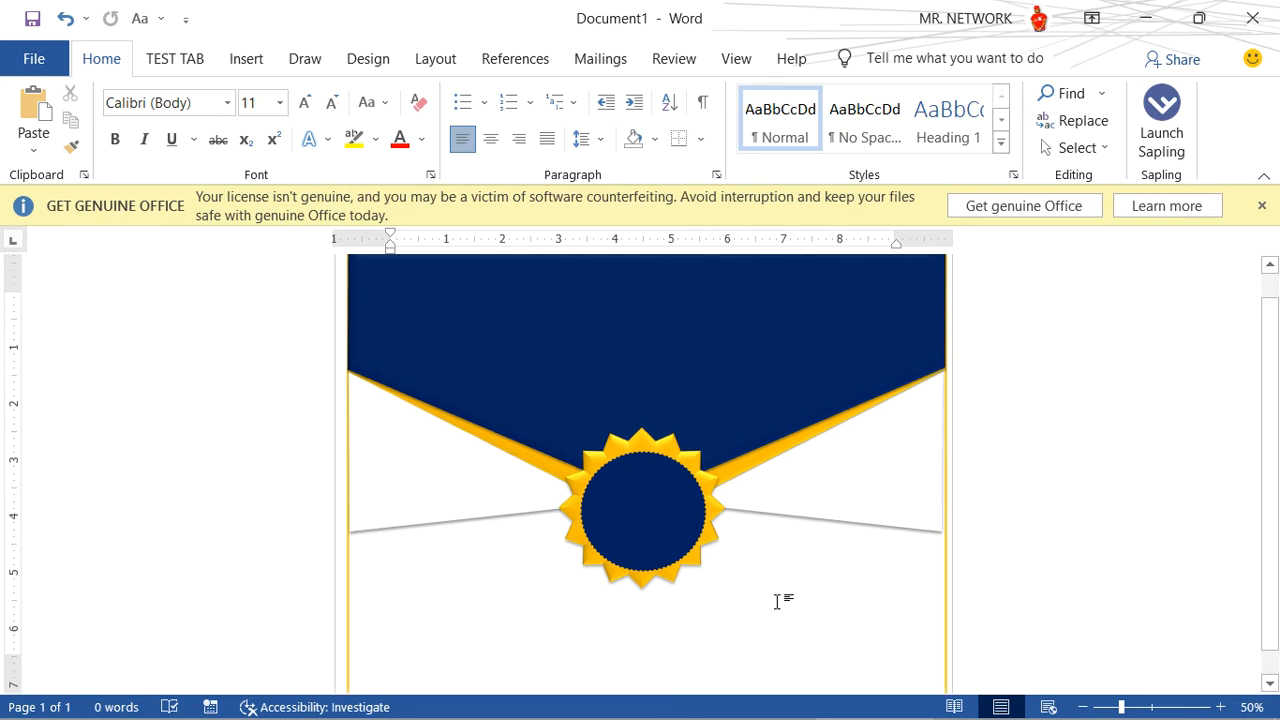
scroll(620, 337, "up", 1)
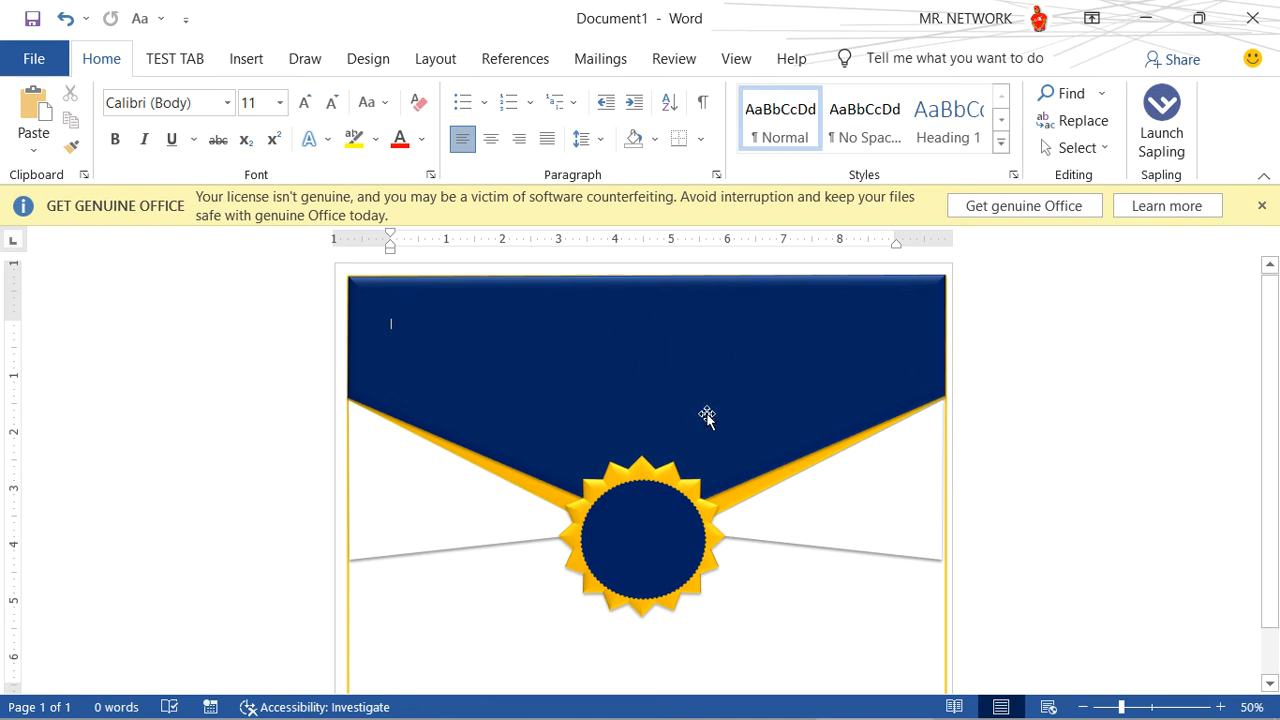
- Insert WordArt in the light gray beveled style over the header with the text CERTIFICATE
left_click(243, 59)
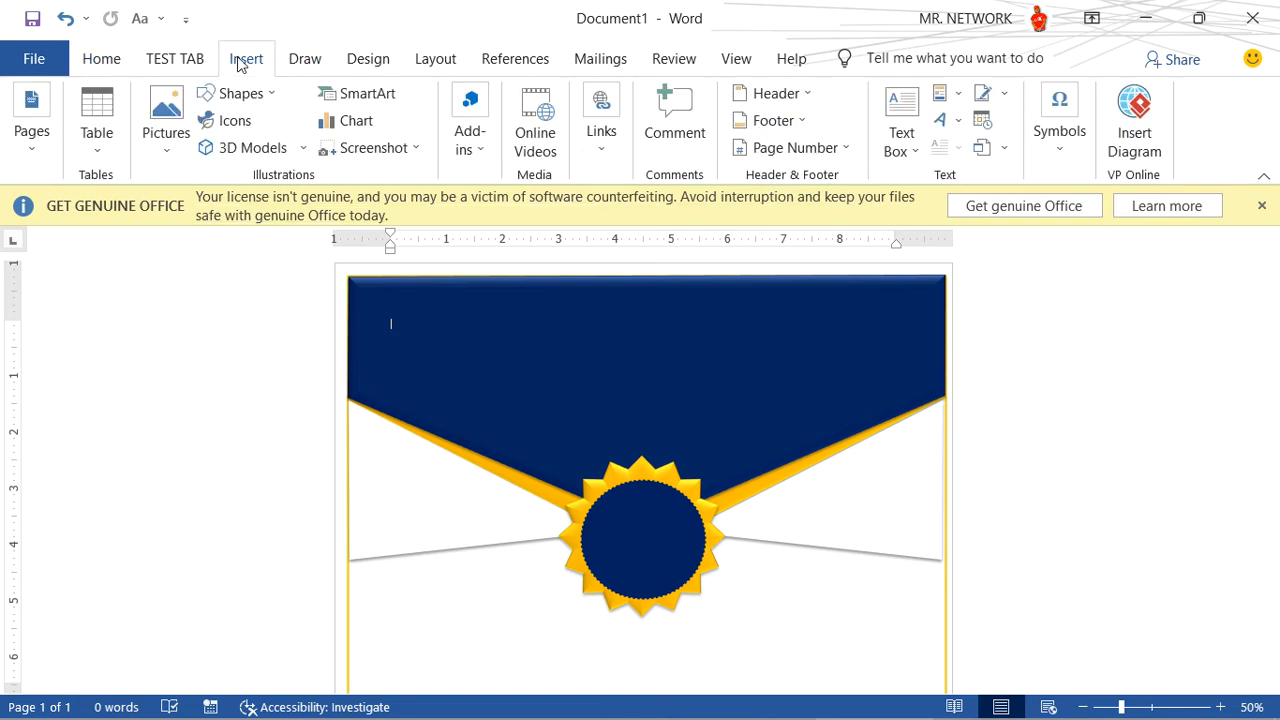
left_click(945, 122)
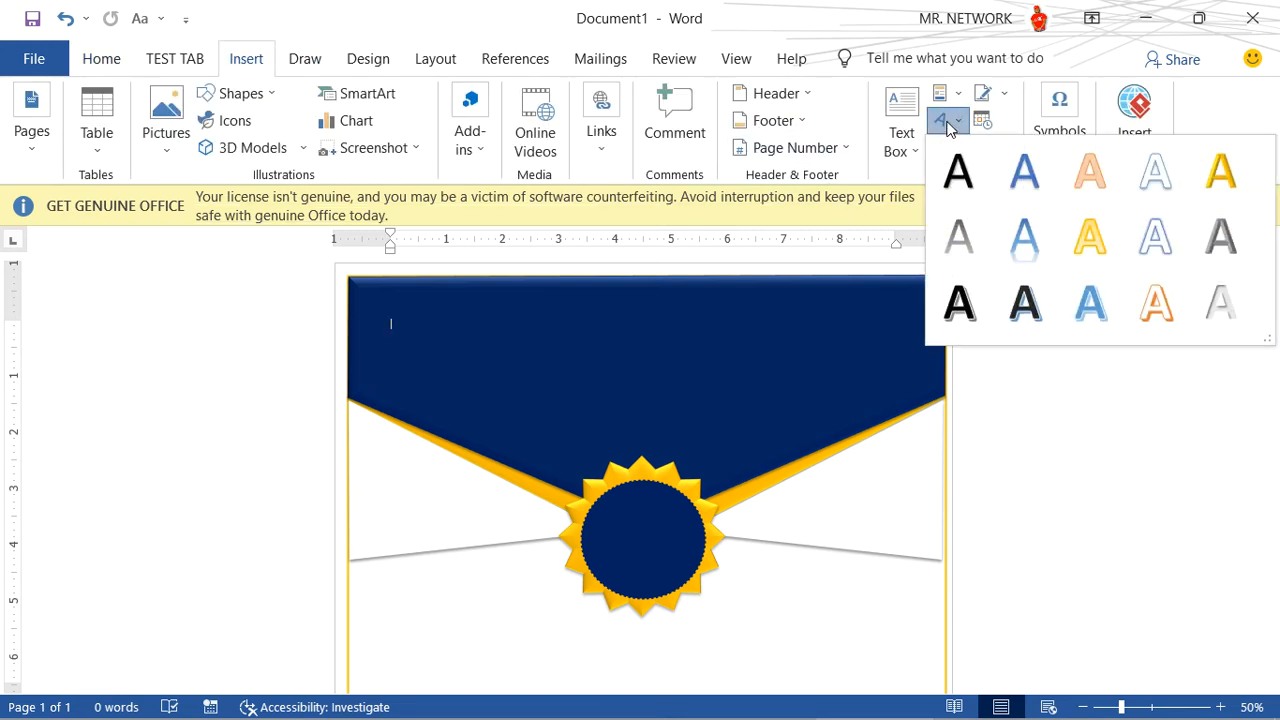
left_click(1212, 303)
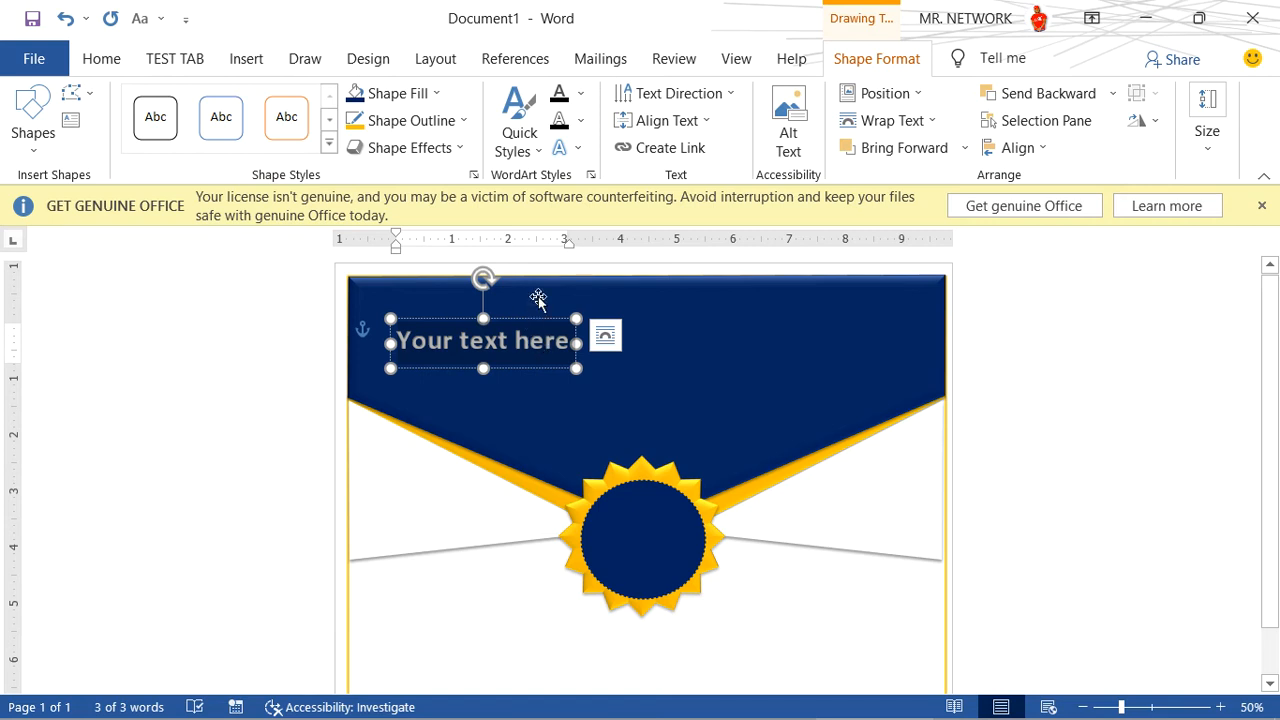
type("C")
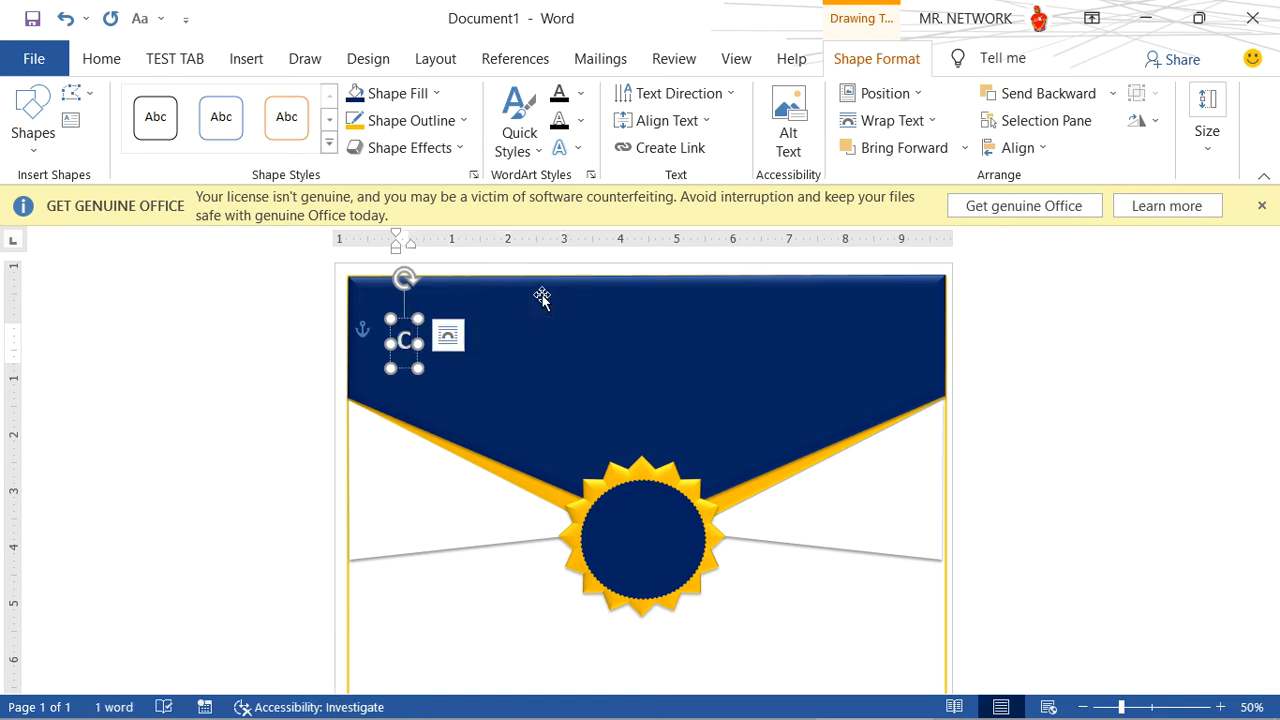
key("BackSpace")
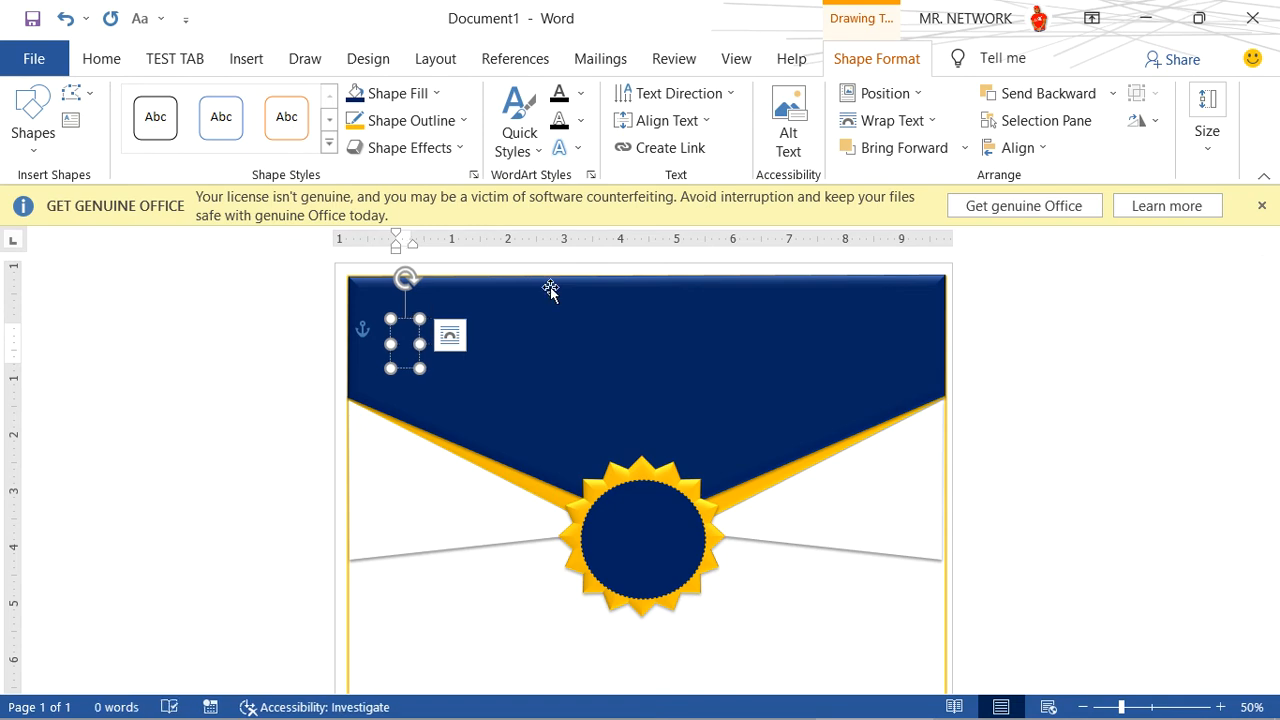
type("CE")
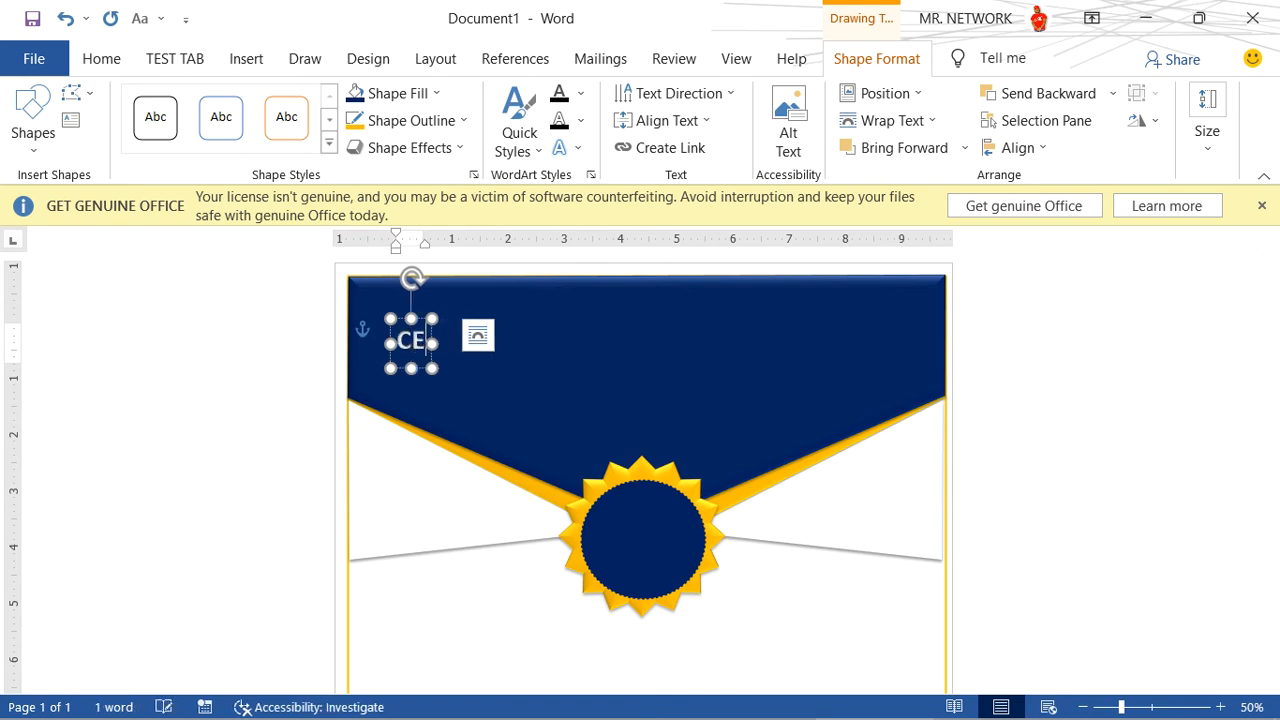
type("RTIFICATE")
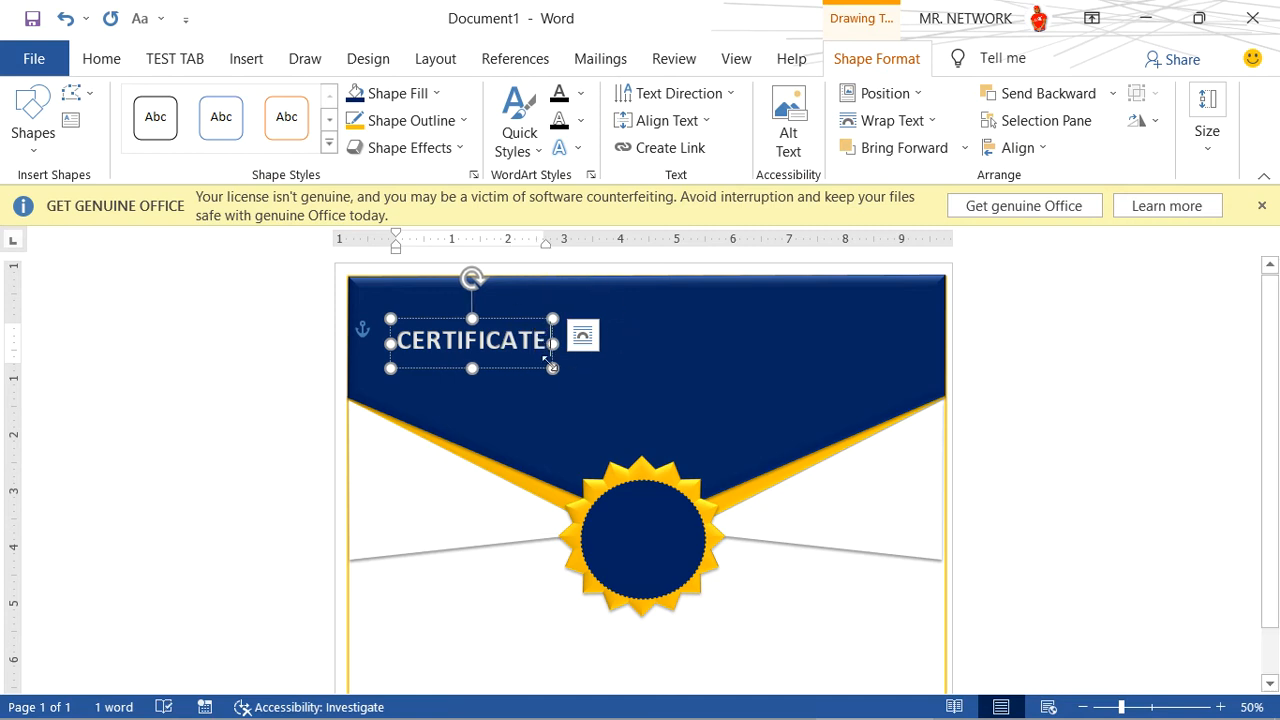
- Widen the CERTIFICATE text box to about 8.6 inches and enlarge its text to 90 pt
left_click_drag(552, 369, 875, 377)
left_click_drag(794, 366, 512, 330)
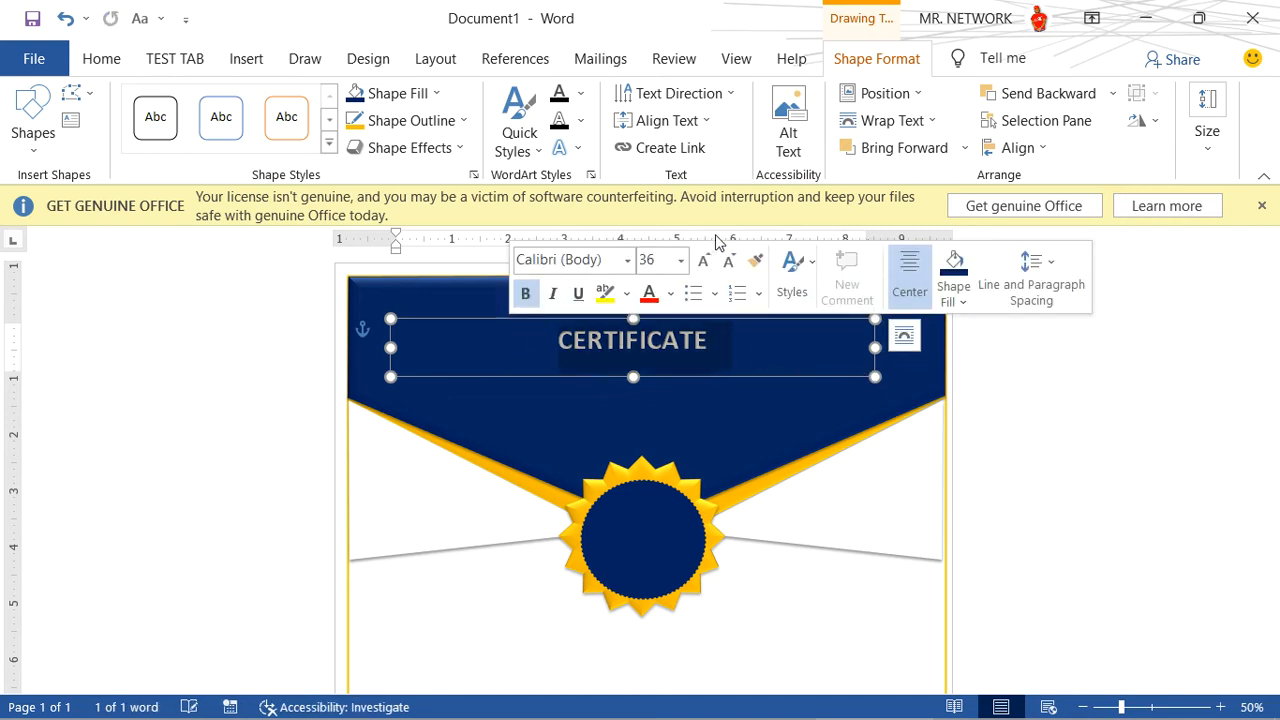
left_click(706, 260)
left_click(706, 261)
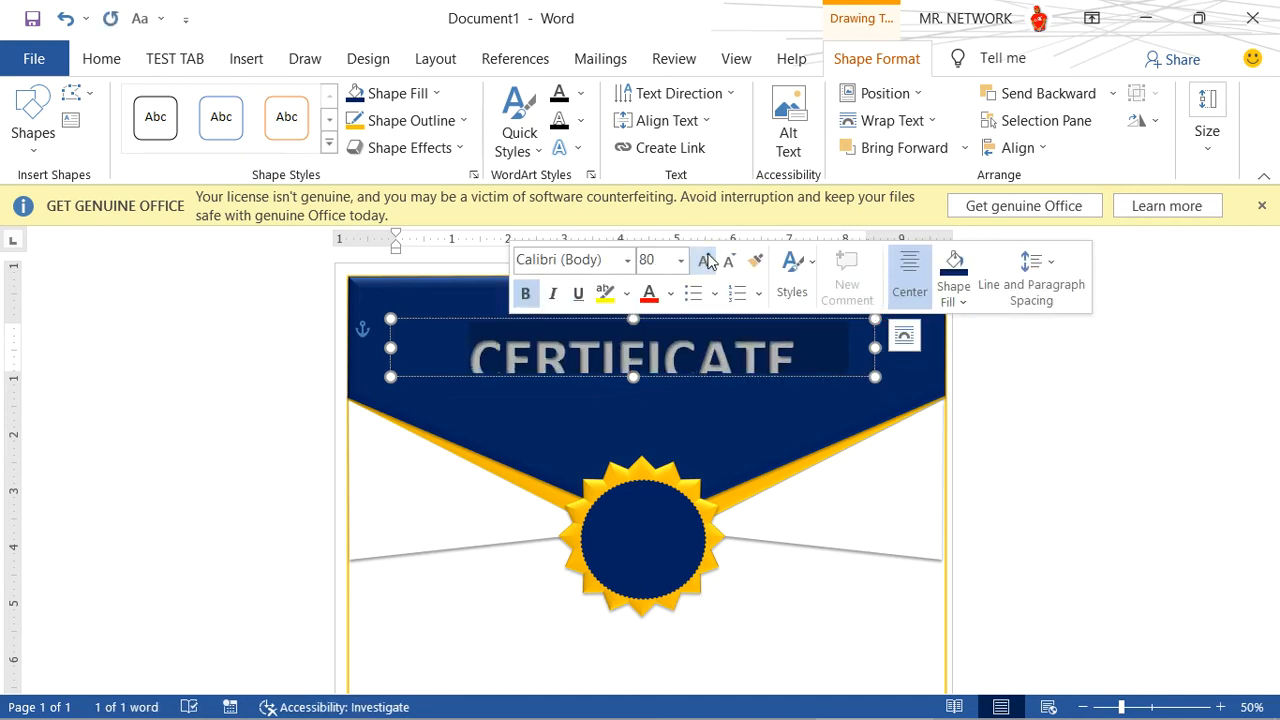
left_click(707, 261)
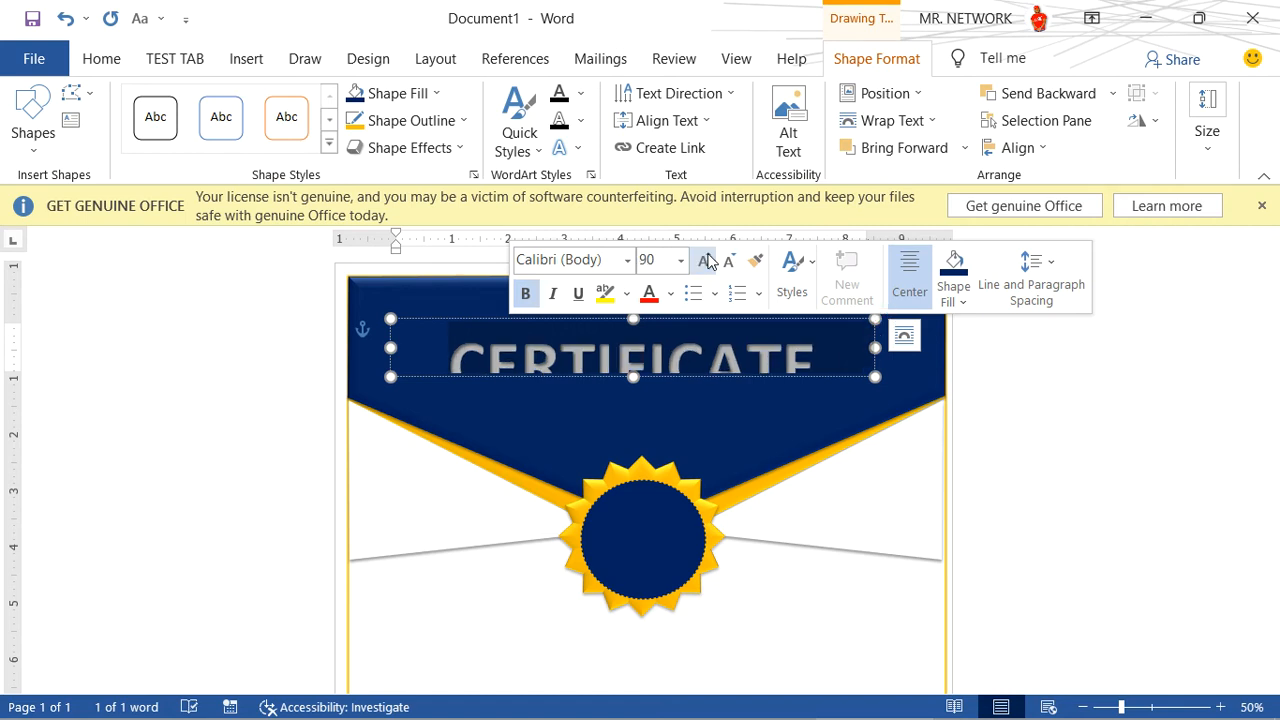
- Move the CERTIFICATE title up to the header's top edge and make its box tall enough for the whole word
left_click(740, 380)
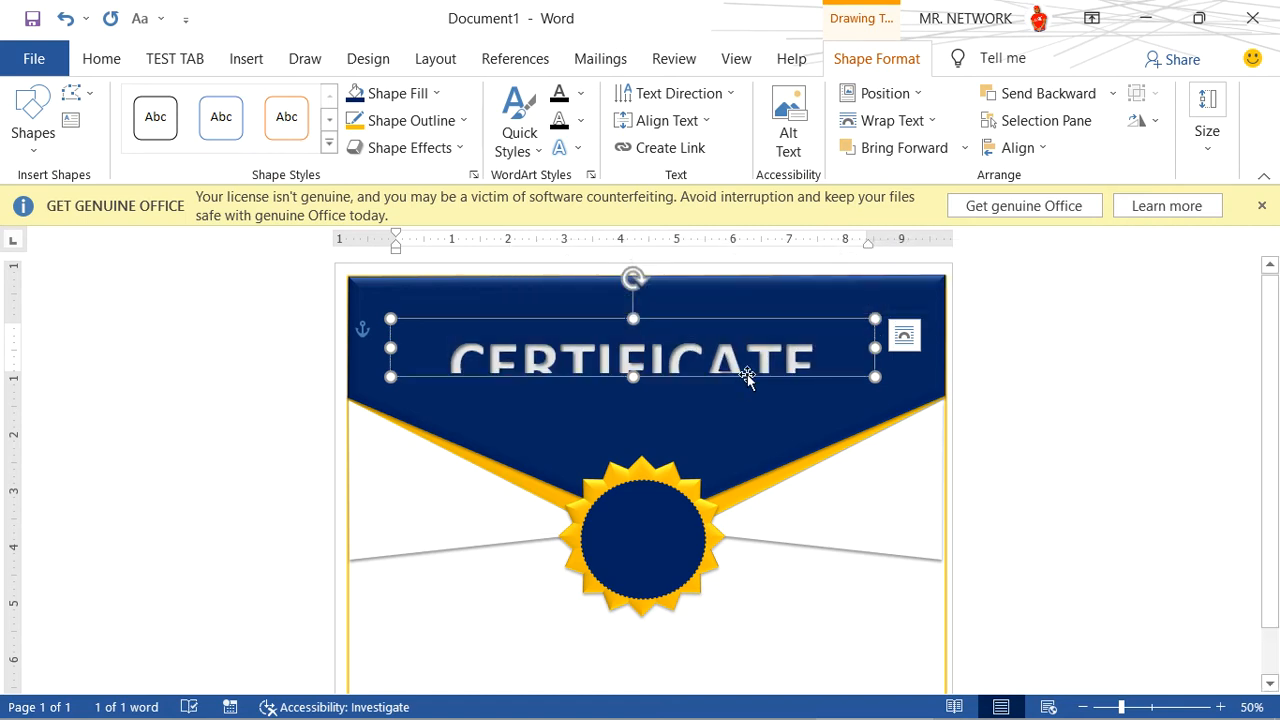
left_click_drag(747, 376, 749, 337)
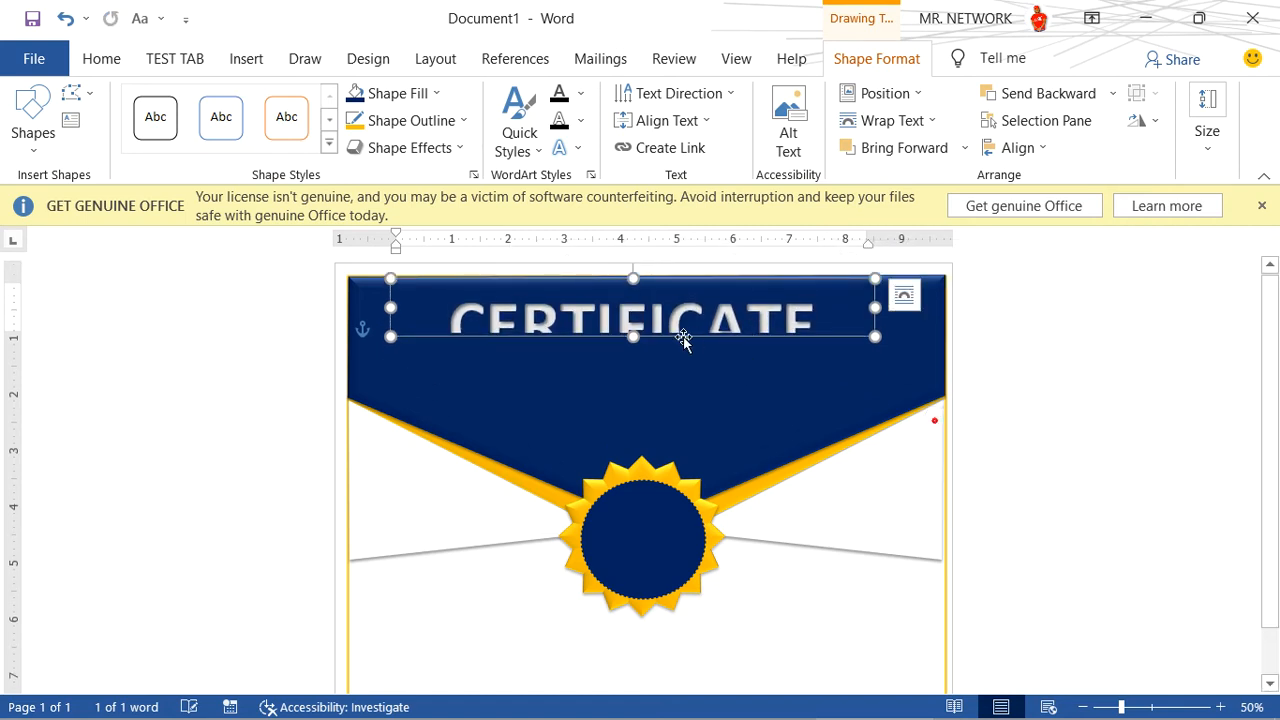
mouse_move(633, 337)
left_mouse_down()
mouse_move(634, 361)
mouse_move(641, 349)
left_mouse_up()
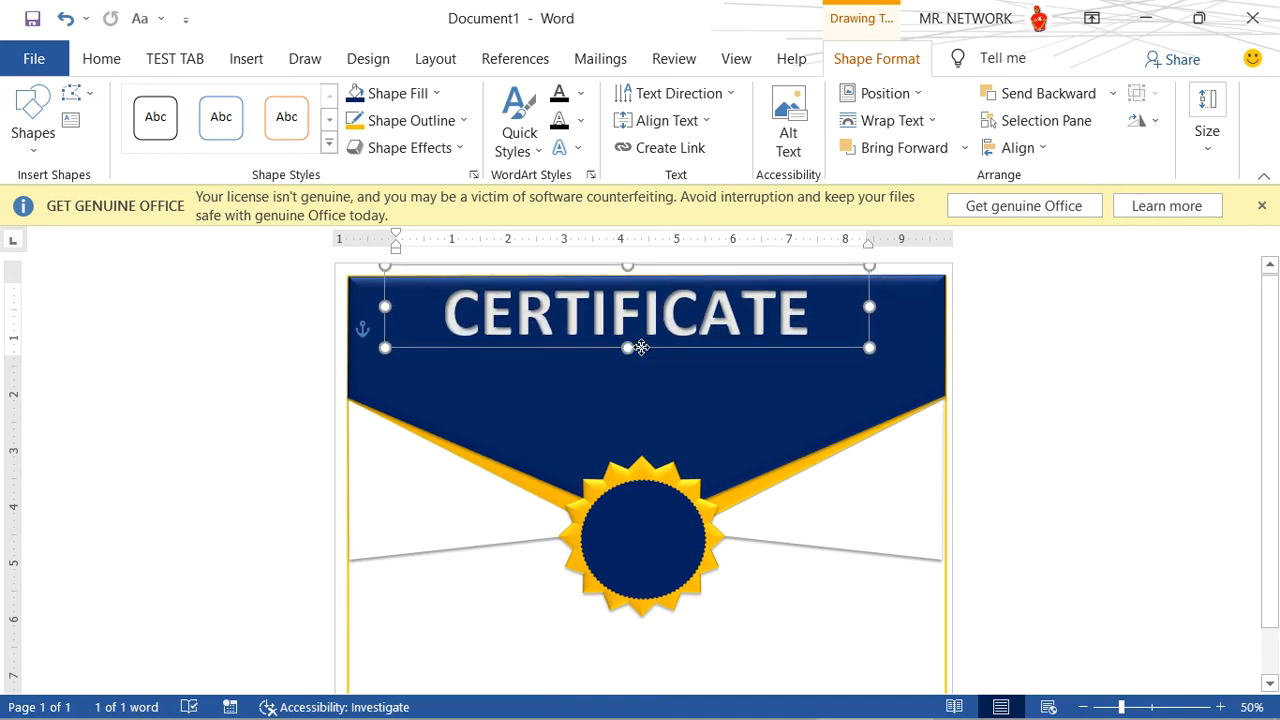
- Nudge the CERTIFICATE title slightly sideways and place a duplicate of its text box directly below it in the header
left_click(758, 368)
left_click(748, 340)
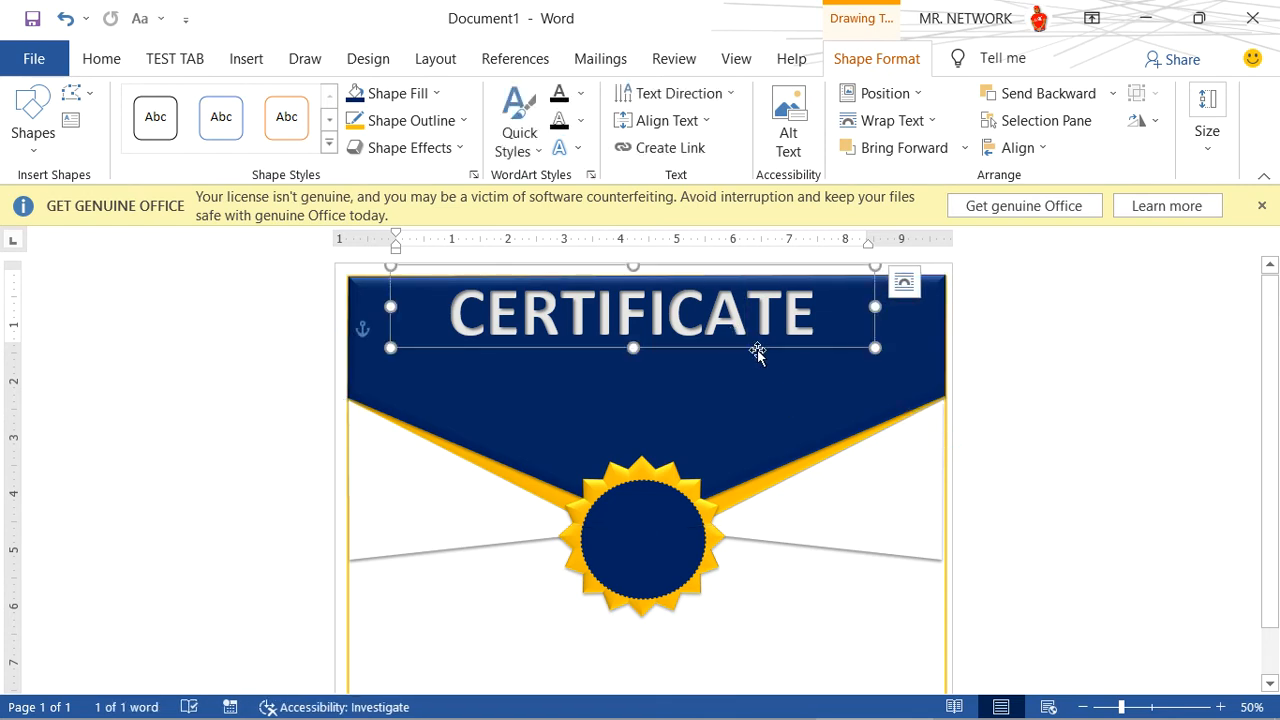
key("ctrl+v")
left_click_drag(763, 358, 754, 420)
- Replace the text of the duplicated title box with OF APPRECIATION
left_click_drag(833, 373, 436, 376)
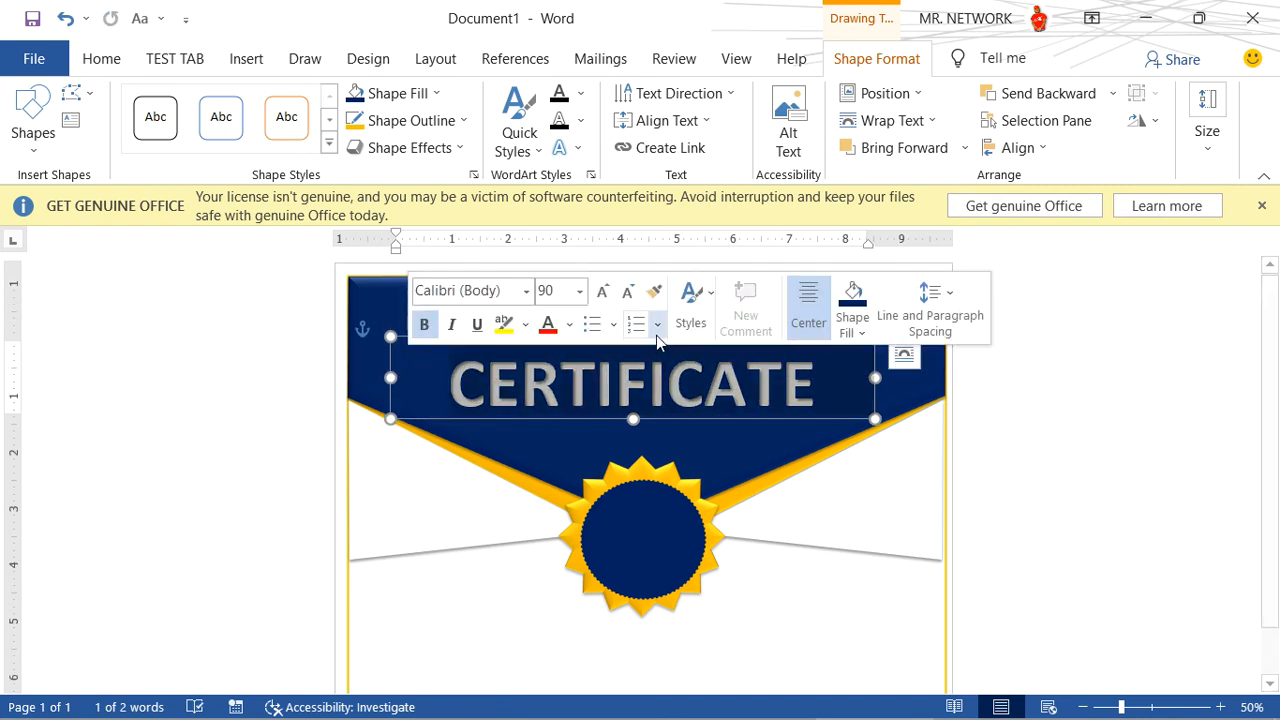
type("OF A")
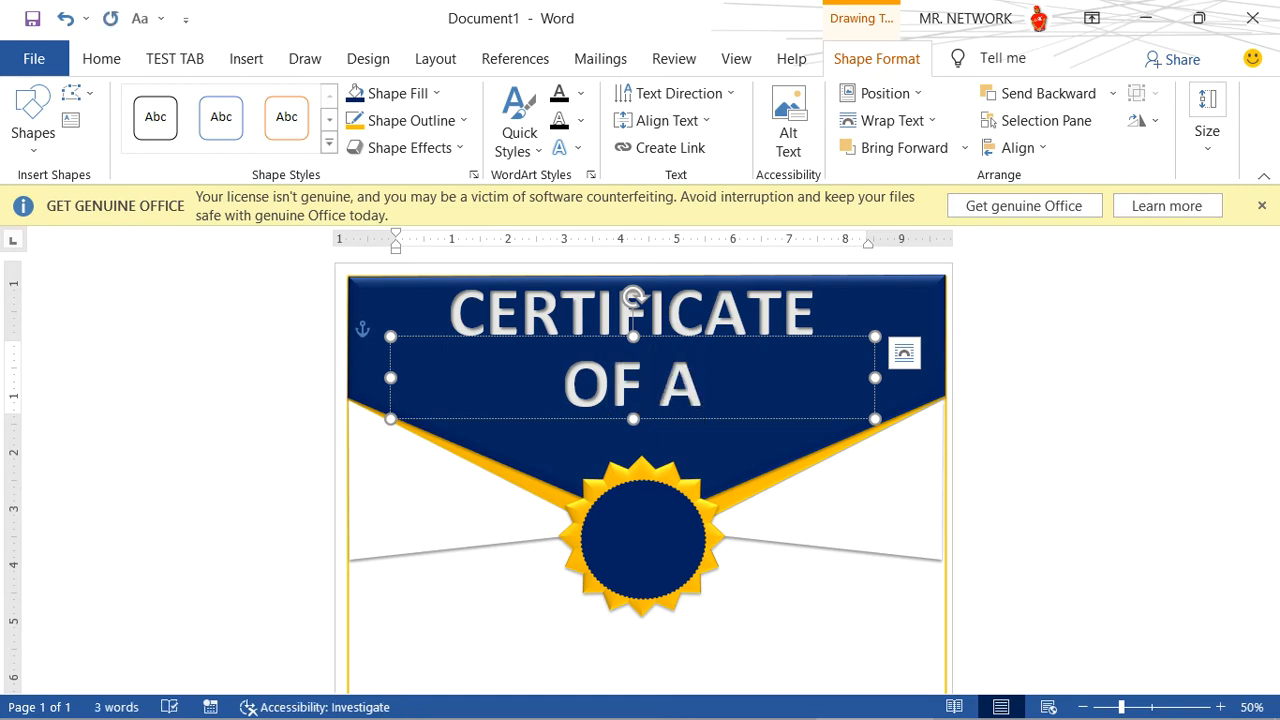
type("PPR")
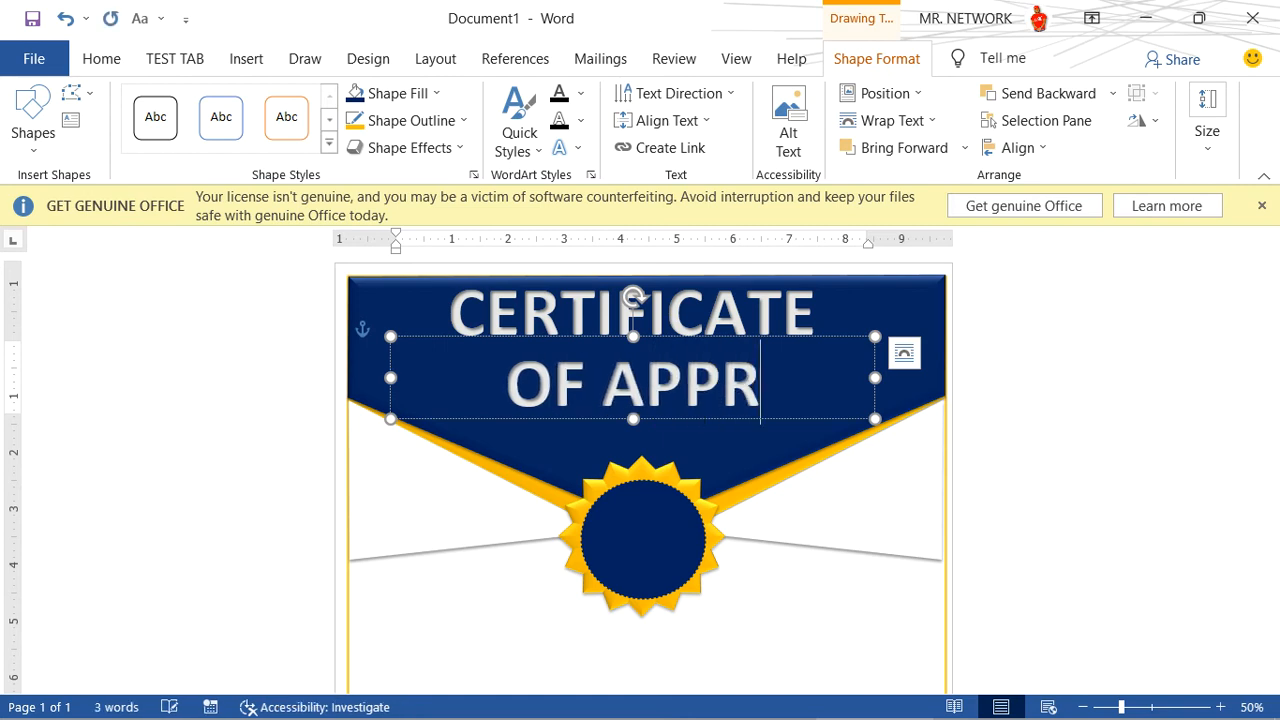
type("ECIAT")
key("BackSpace")
key("BackSpace")
key("BackSpace")
key("BackSpace")
key("BackSpace")
key("BackSpace")
key("BackSpace")
key("BackSpace")
key("BackSpace")
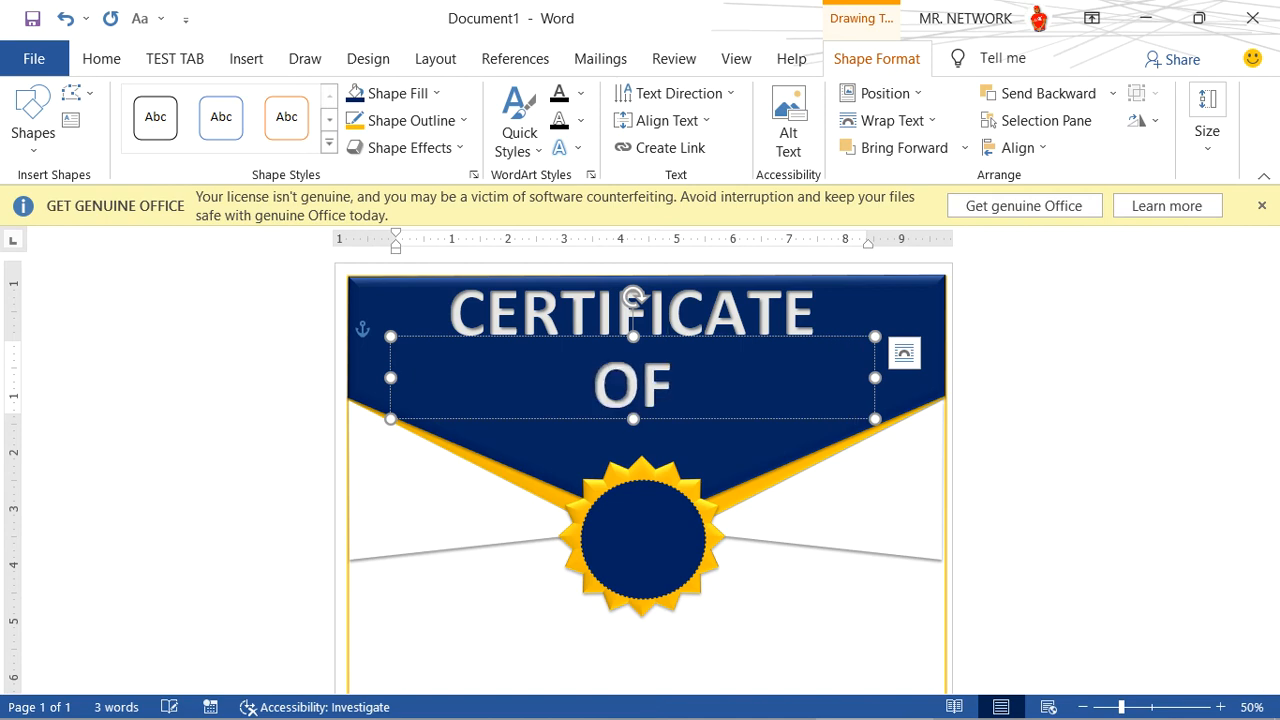
- Reduce OF APPRECIATION to 48 pt, color it standard Orange, and nudge its box up closer to the CERTIFICATE title
double_click(665, 382)
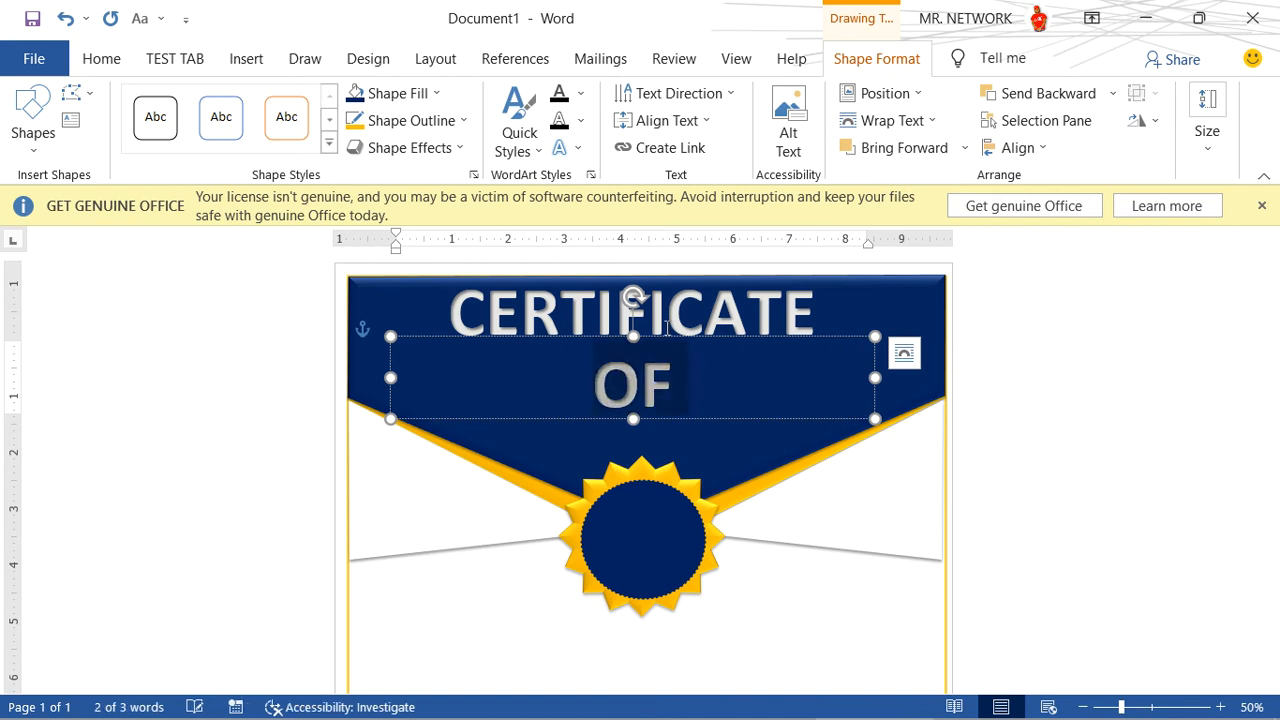
left_click(102, 59)
left_click(332, 103)
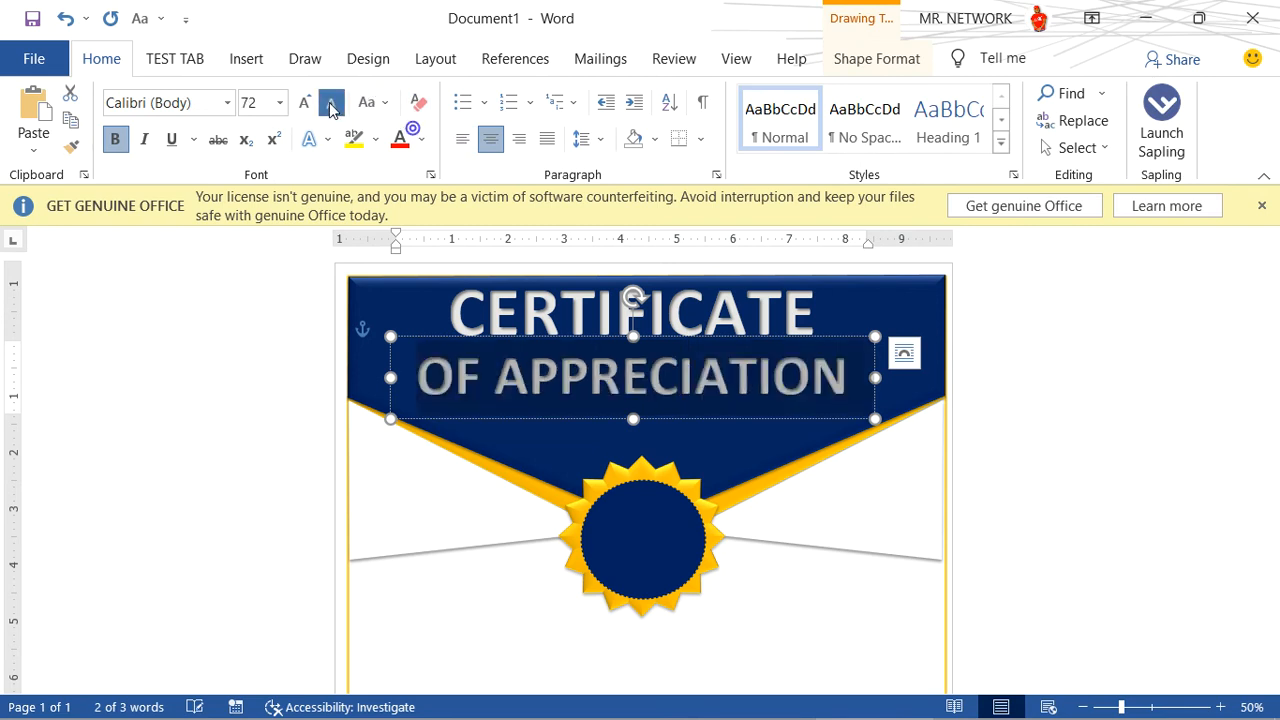
left_click(332, 103)
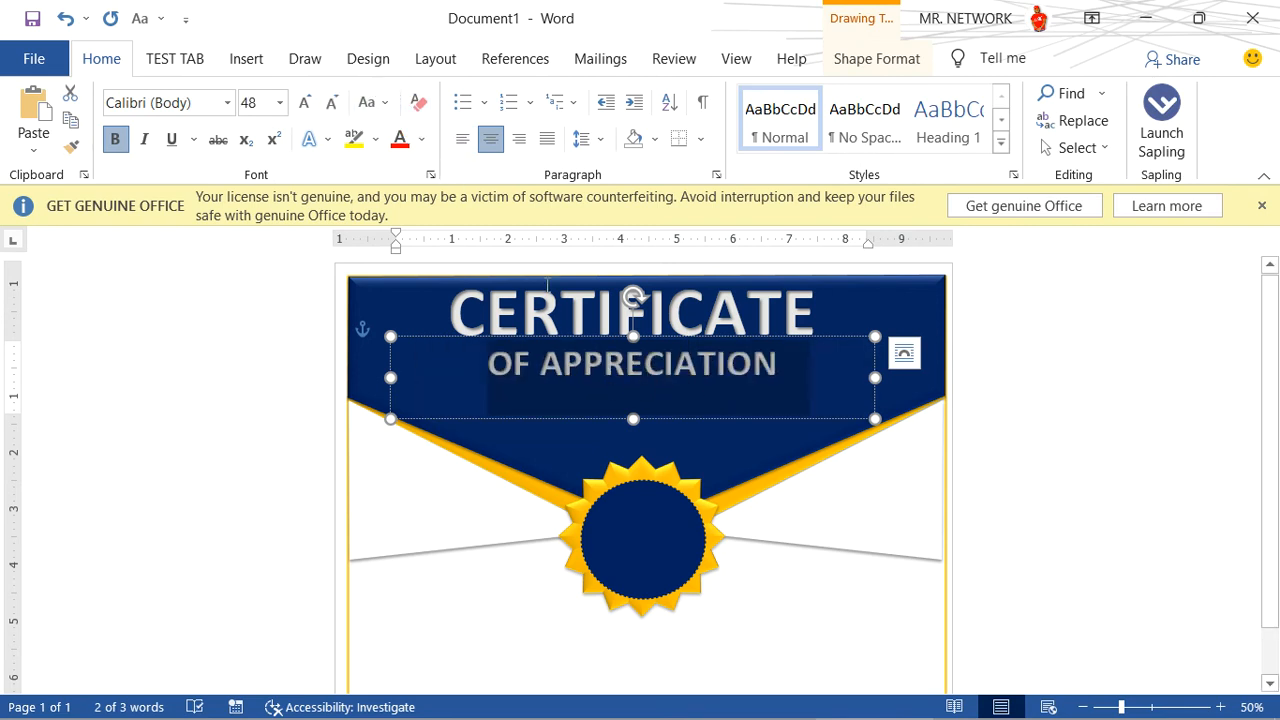
left_click(421, 139)
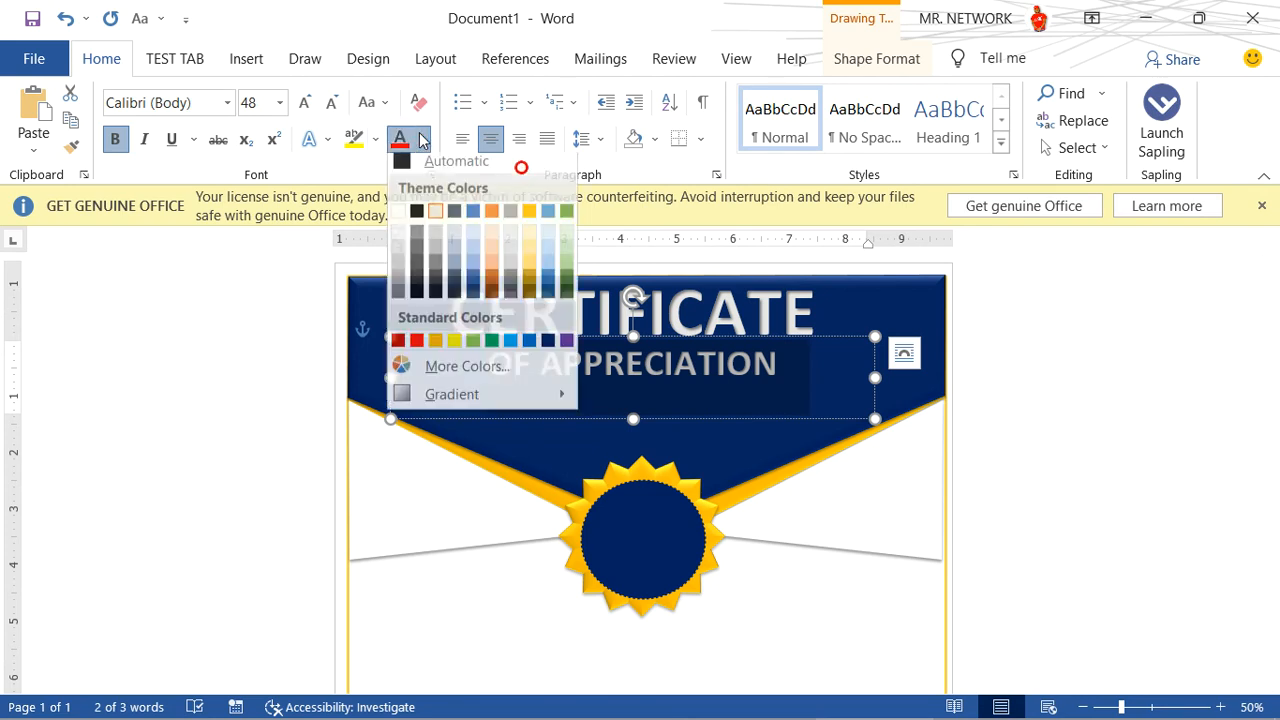
left_click(436, 347)
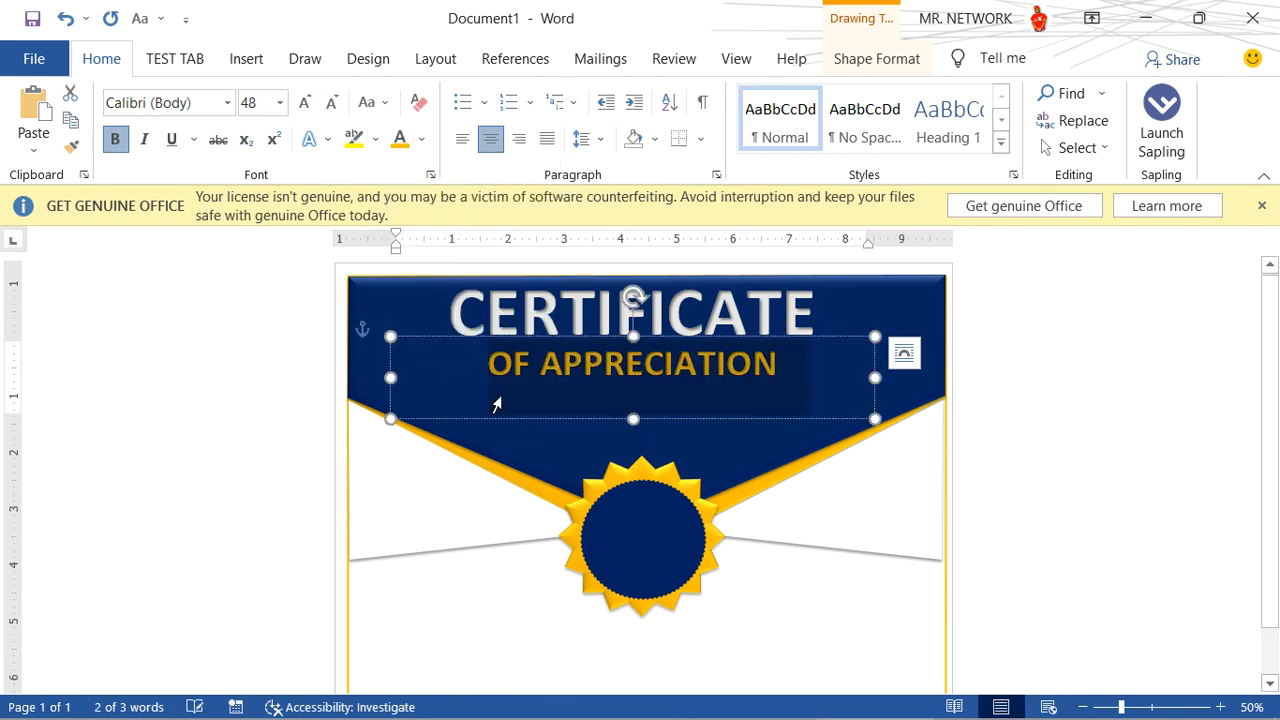
left_click(682, 419)
mouse_move(682, 419)
left_mouse_down()
mouse_move(683, 437)
mouse_move(687, 413)
left_mouse_up()
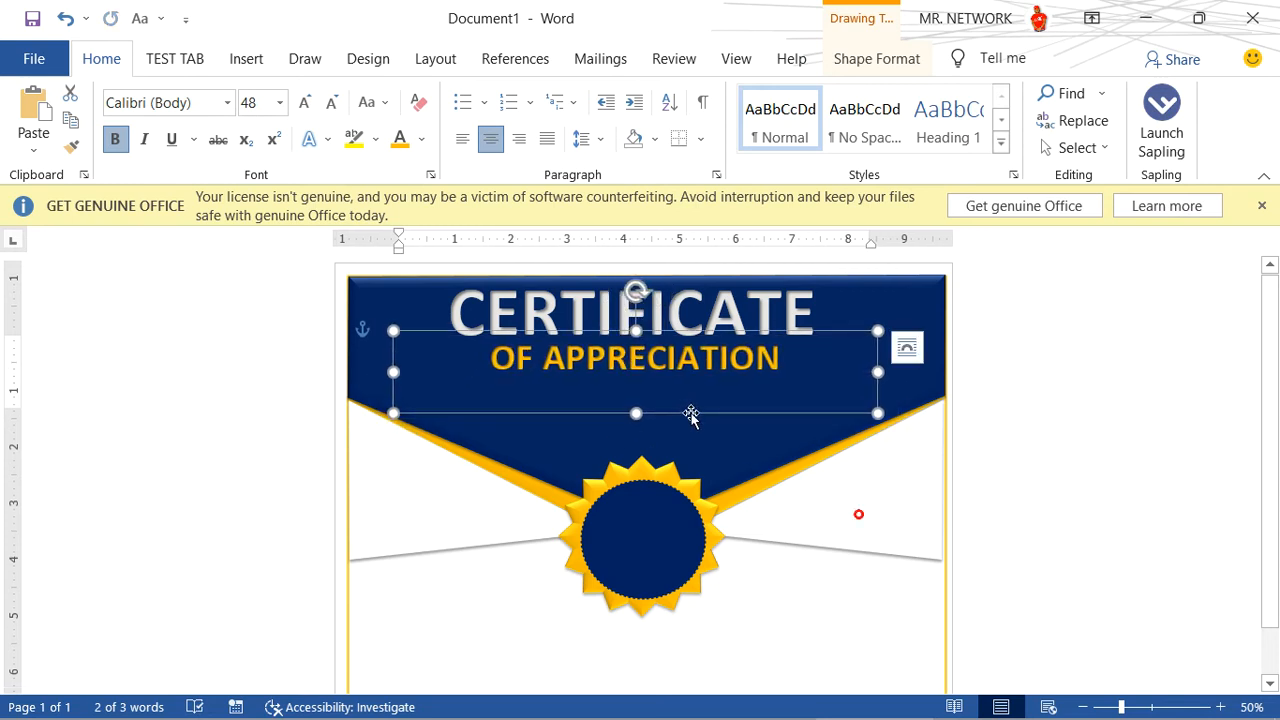
- Add the text 2021 AWARD inside the dark blue badge circle, enlarge it to 30 pt, and deselect the circle
left_click(649, 534)
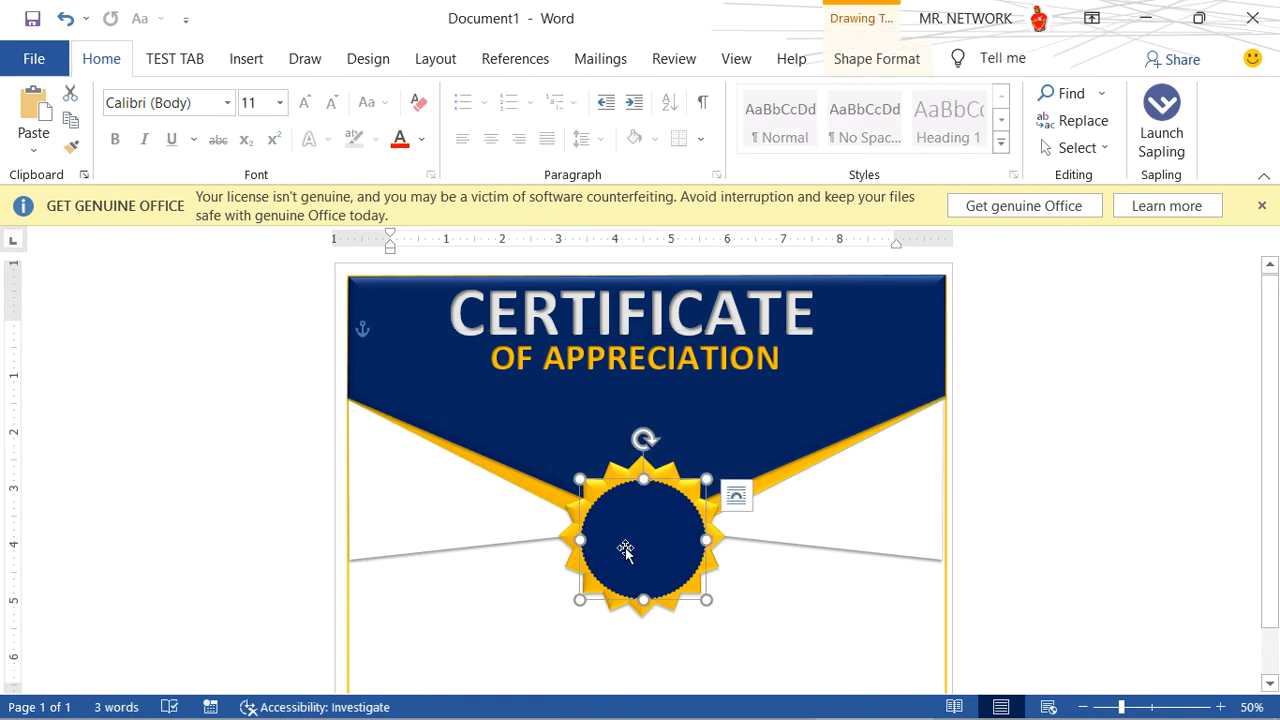
type("2021")
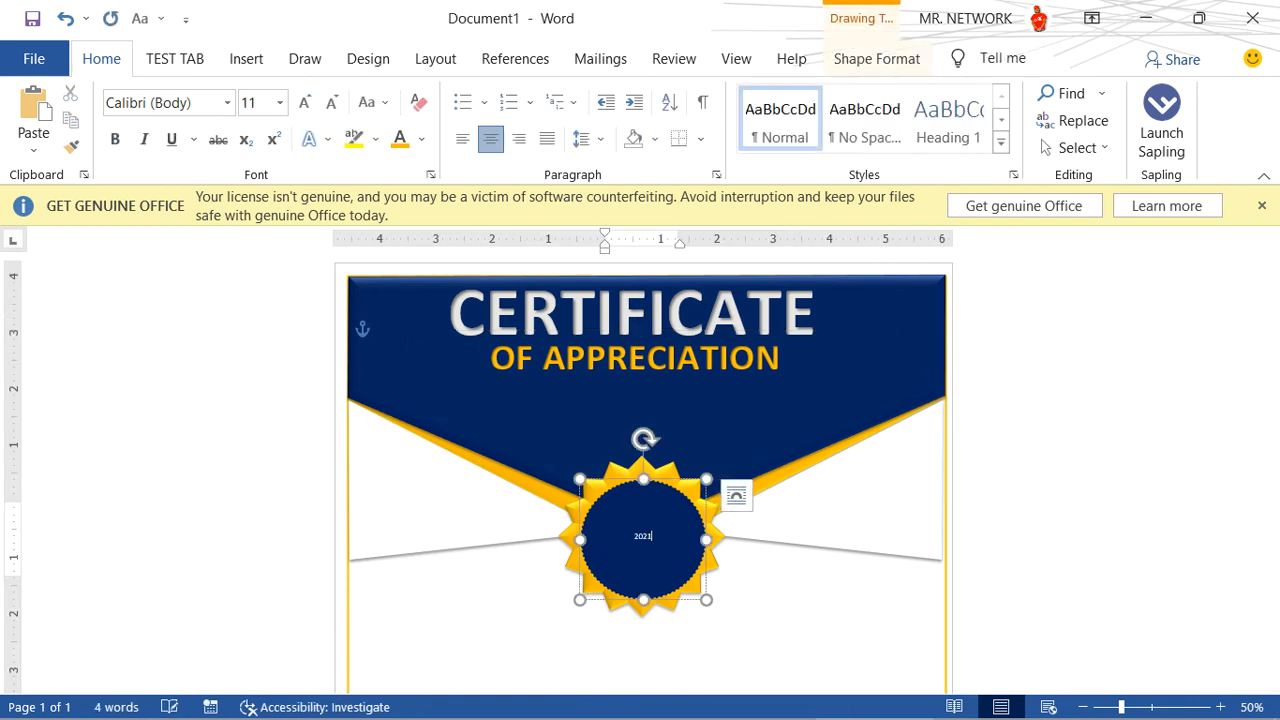
type(" AWAR")
key("ctrl+a")
key("ctrl+bracketright")
key("ctrl+bracketright")
key("ctrl+bracketright")
key("ctrl+bracketright")
key("ctrl+bracketright")
key("ctrl+bracketright")
key("ctrl+bracketright")
key("ctrl+bracketright")
key("ctrl+bracketright")
key("ctrl+bracketright")
key("ctrl+bracketright")
key("ctrl+bracketright")
key("ctrl+bracketright")
key("ctrl+bracketright")
key("ctrl+bracketright")
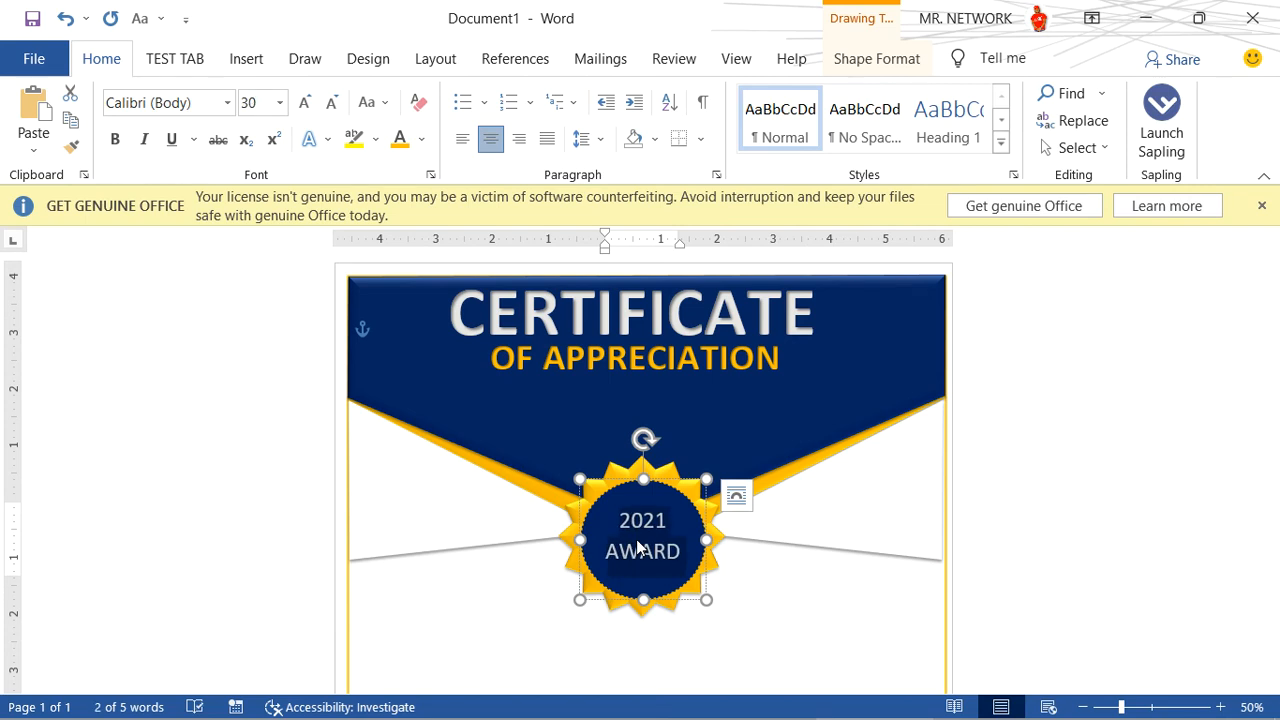
left_click(854, 594)
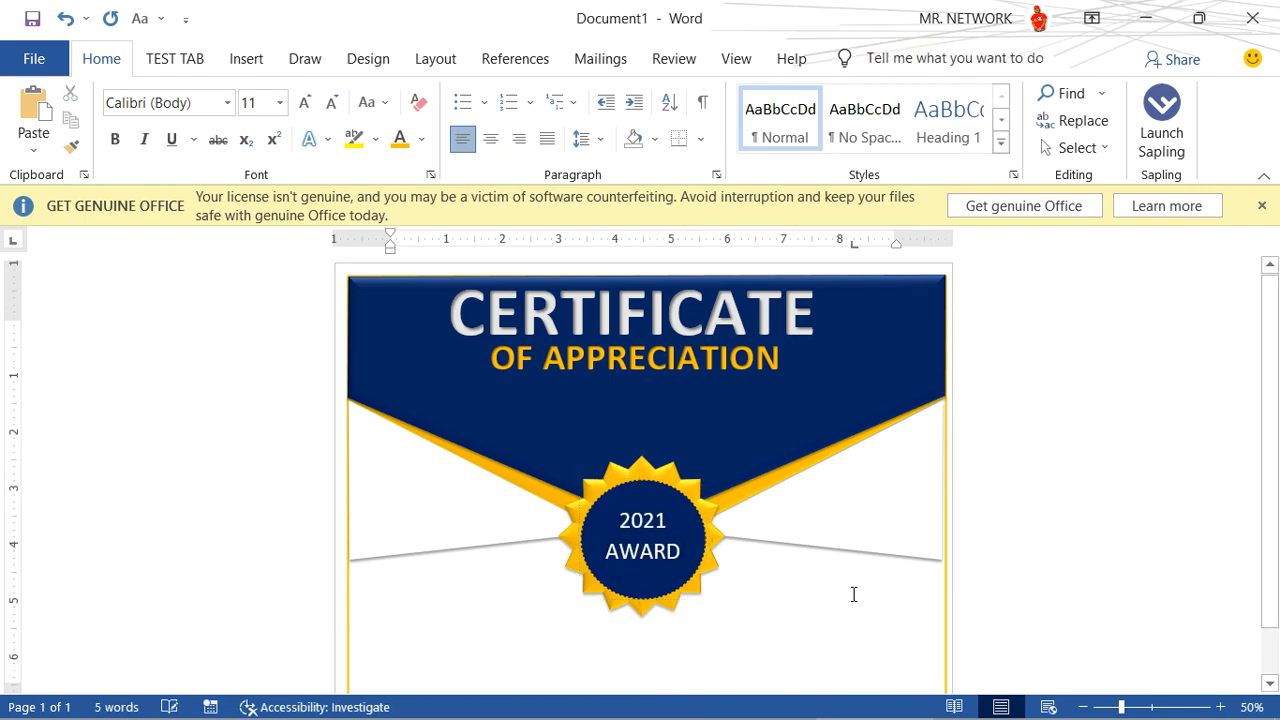
- Place a copy of the OF APPRECIATION text box near the badge's lower edge and change its text to PROUDLY PRESENTED TO
left_click(643, 375)
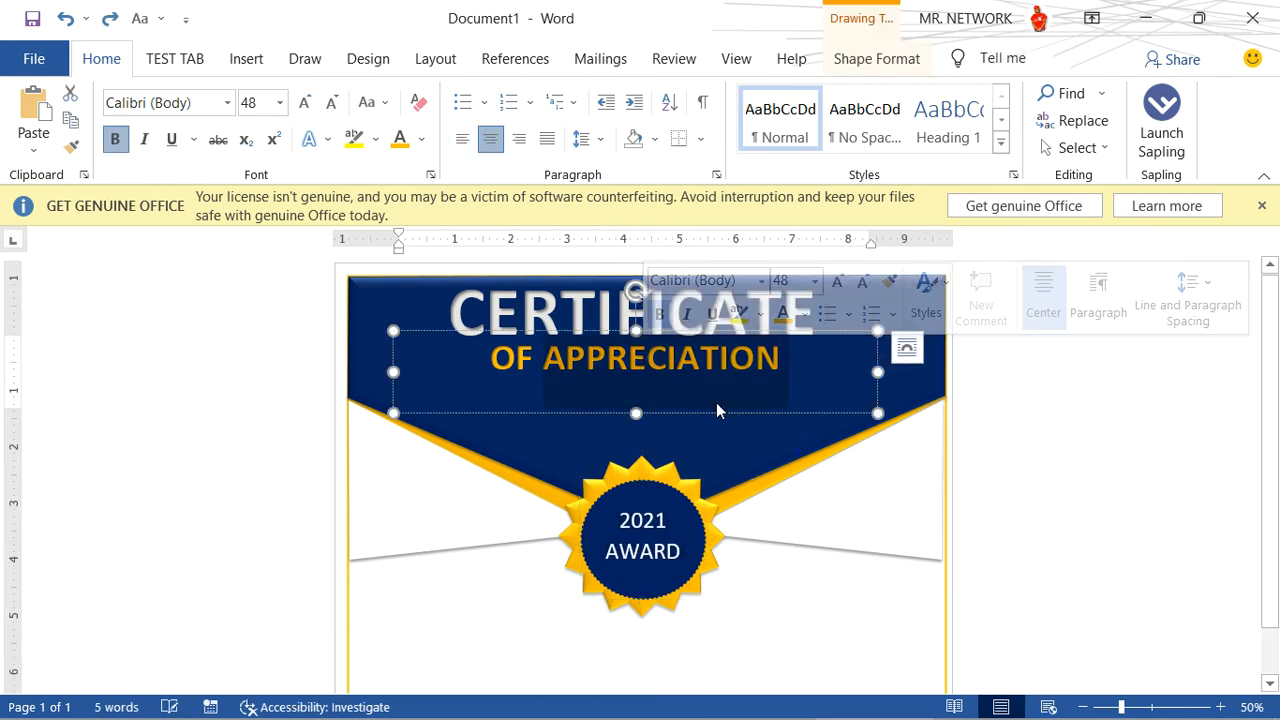
left_click_drag(725, 418, 729, 620)
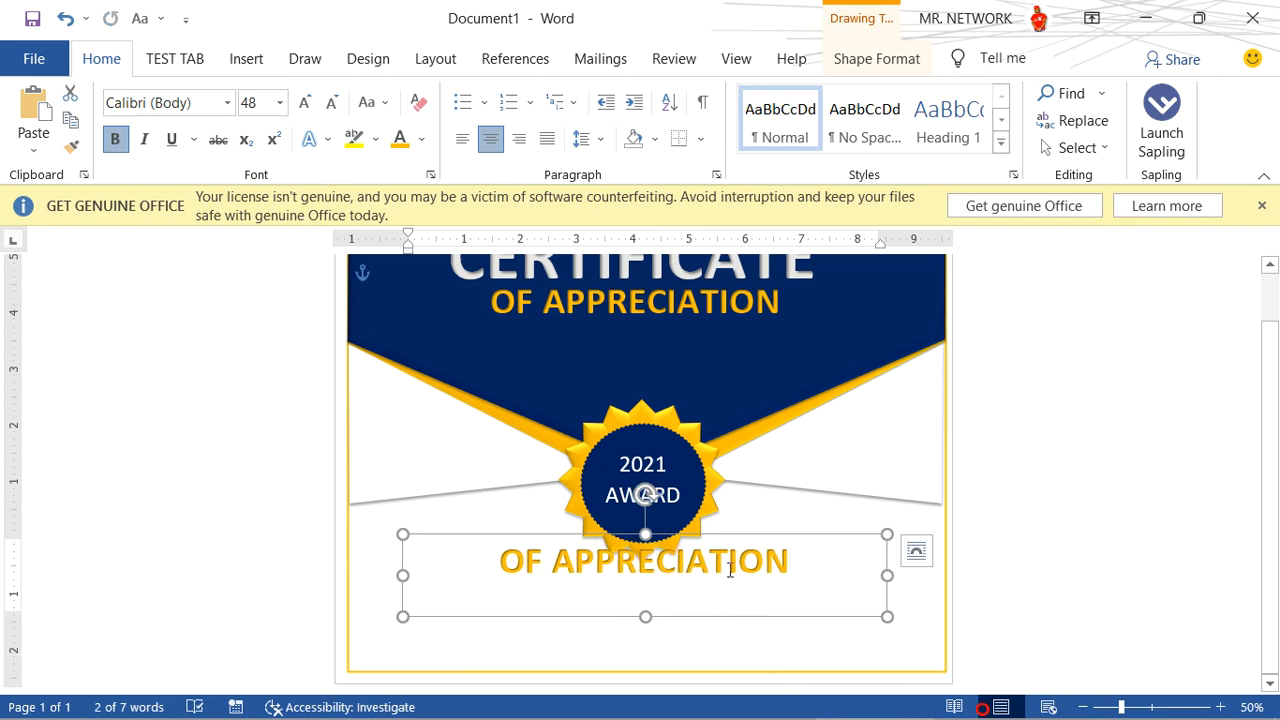
triple_click(730, 570)
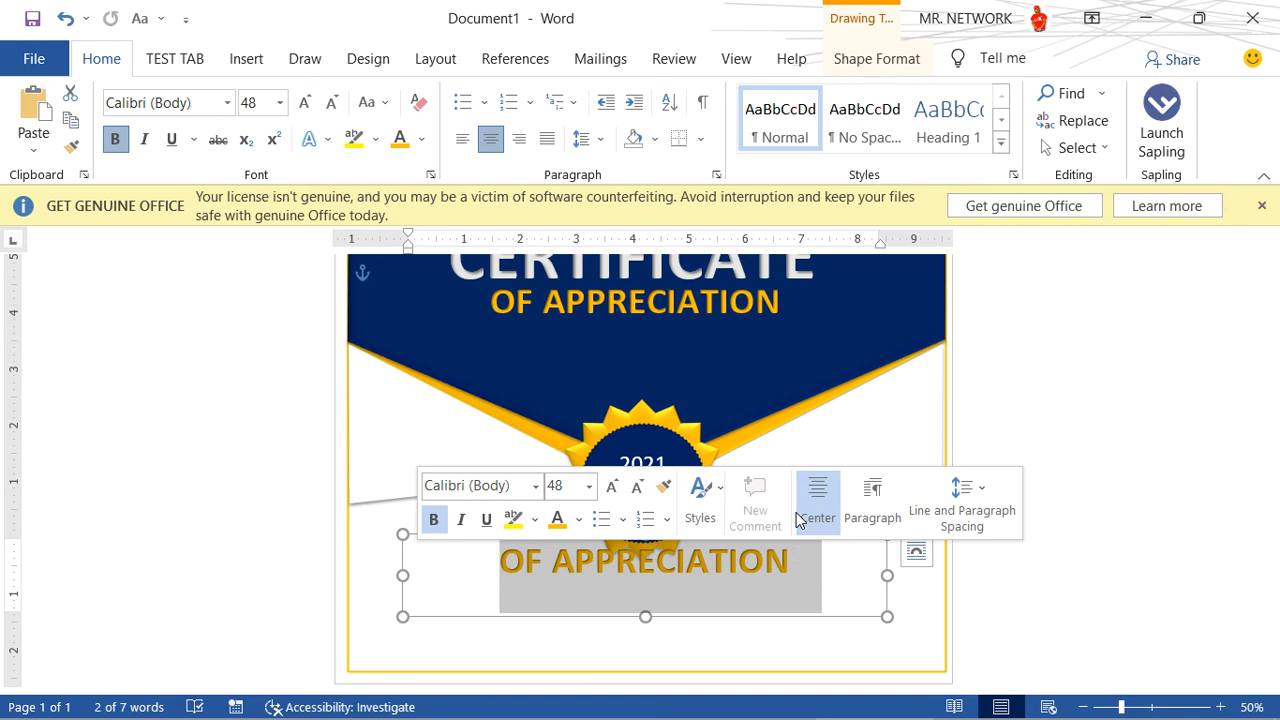
type("PROUDLY ")
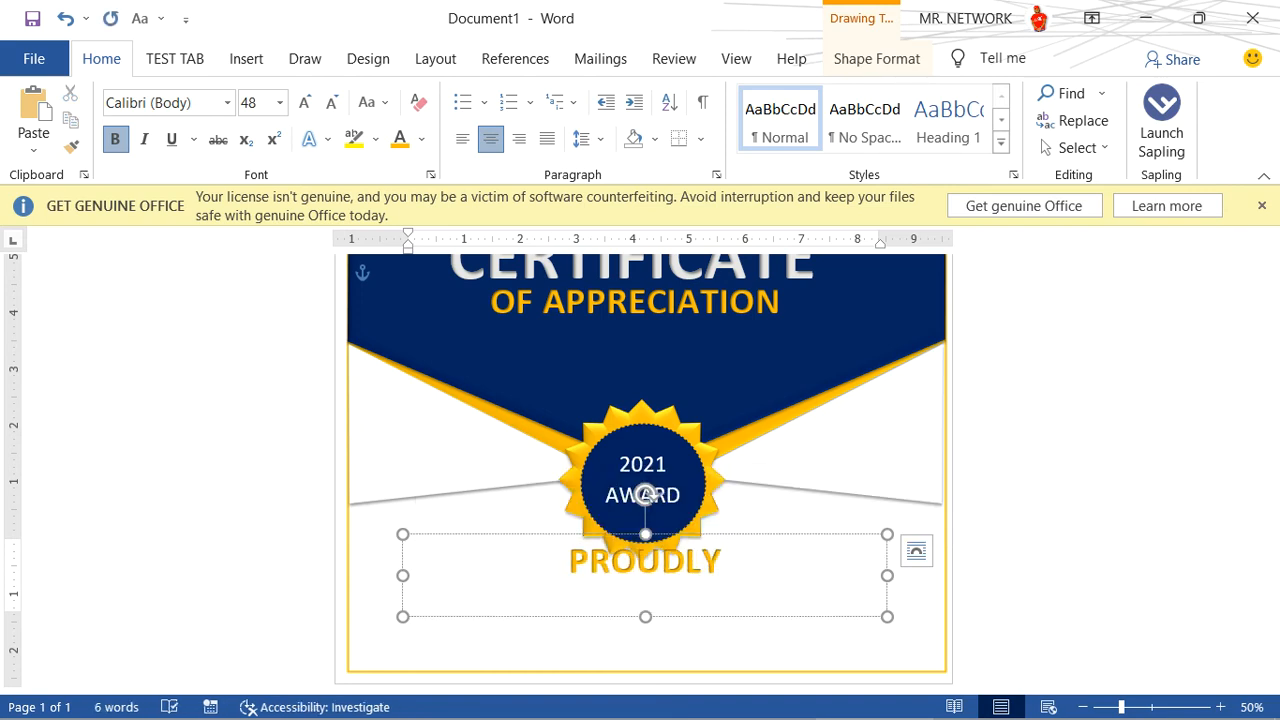
type("PRESENTED ")
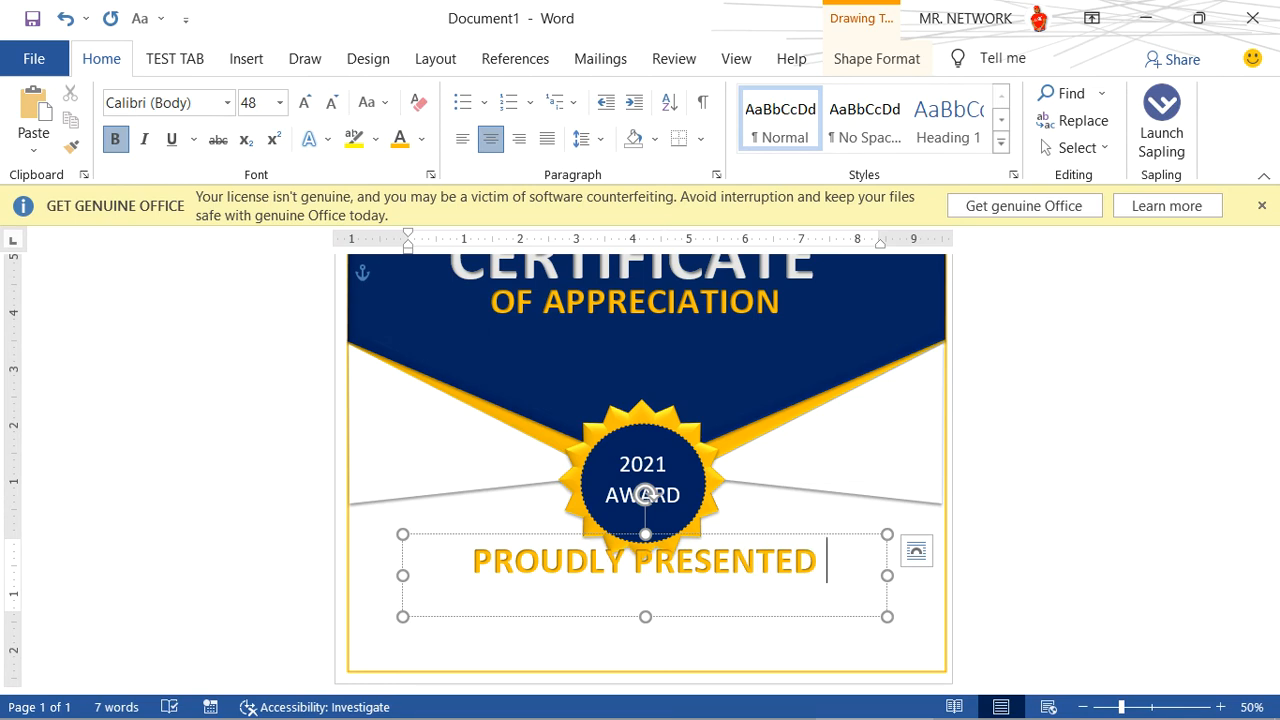
type("TO")
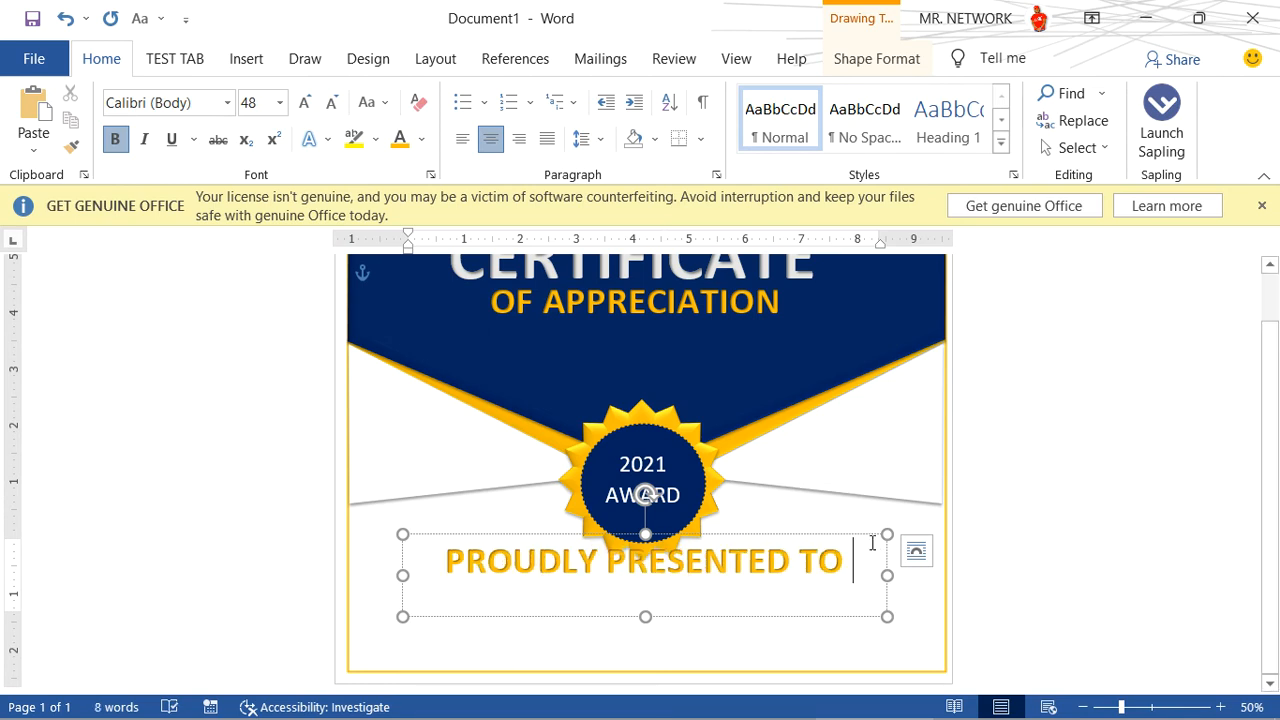
- Reduce the PROUDLY PRESENTED TO text to 28 pt
key("ctrl+shift+Left")
triple_click(700, 560)
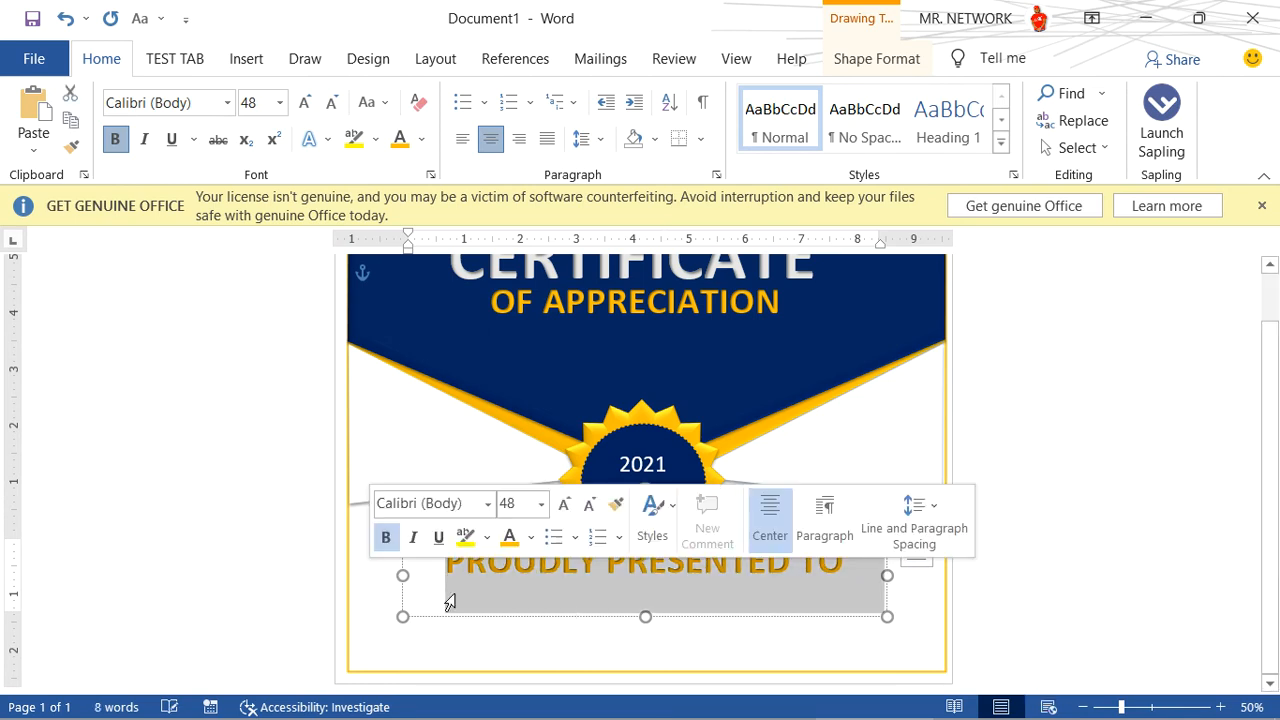
left_click(591, 505)
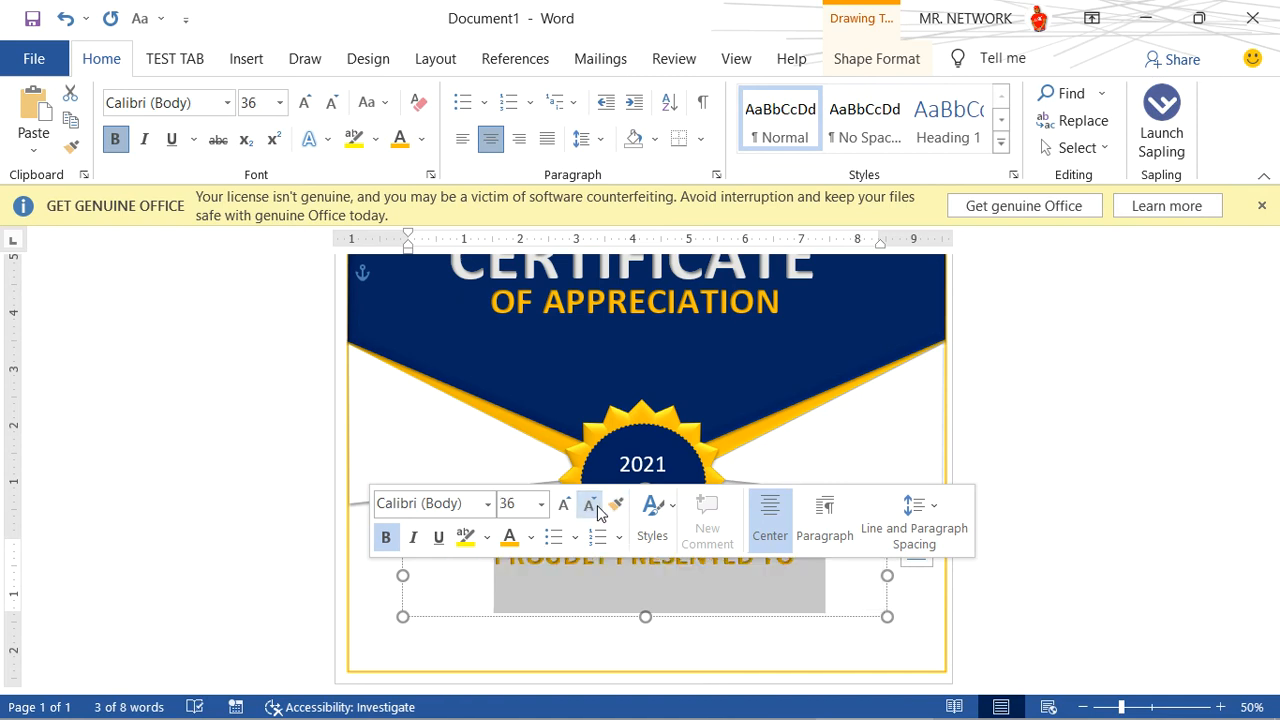
left_click(591, 505)
left_click(808, 681)
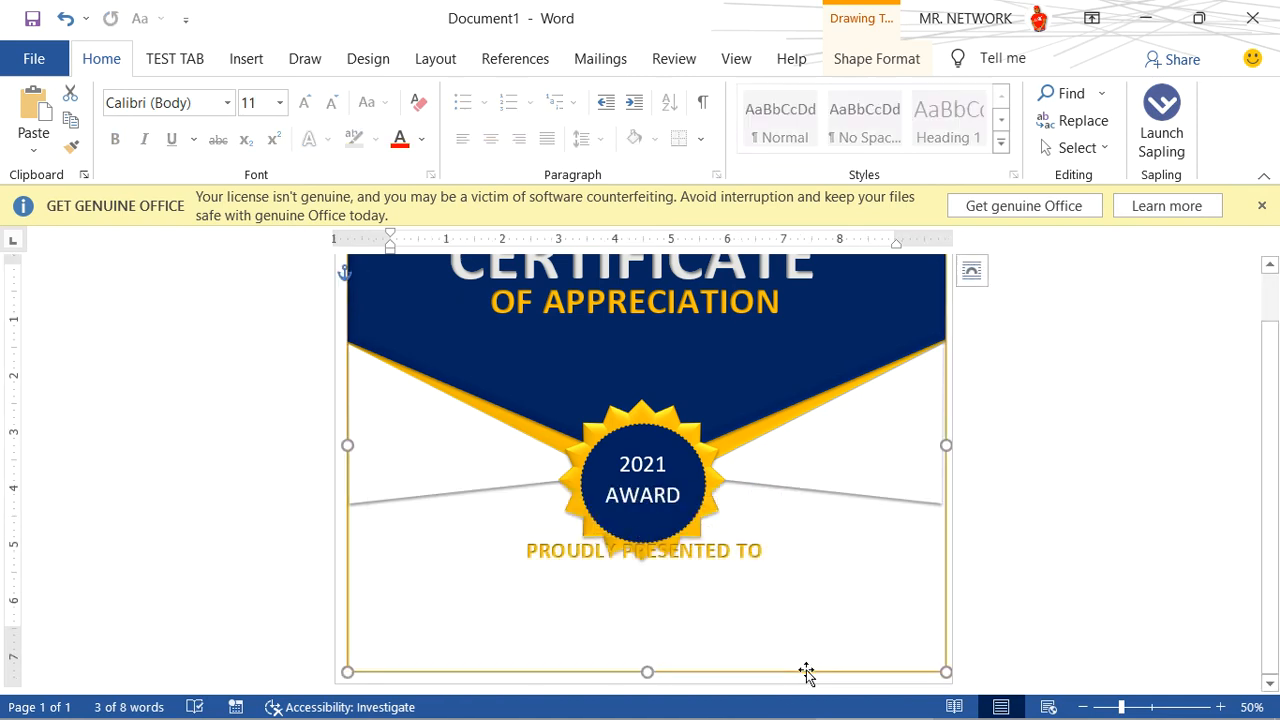
- Move the PROUDLY PRESENTED TO text box down until it clears the star badge, and deselect it
left_click(703, 503)
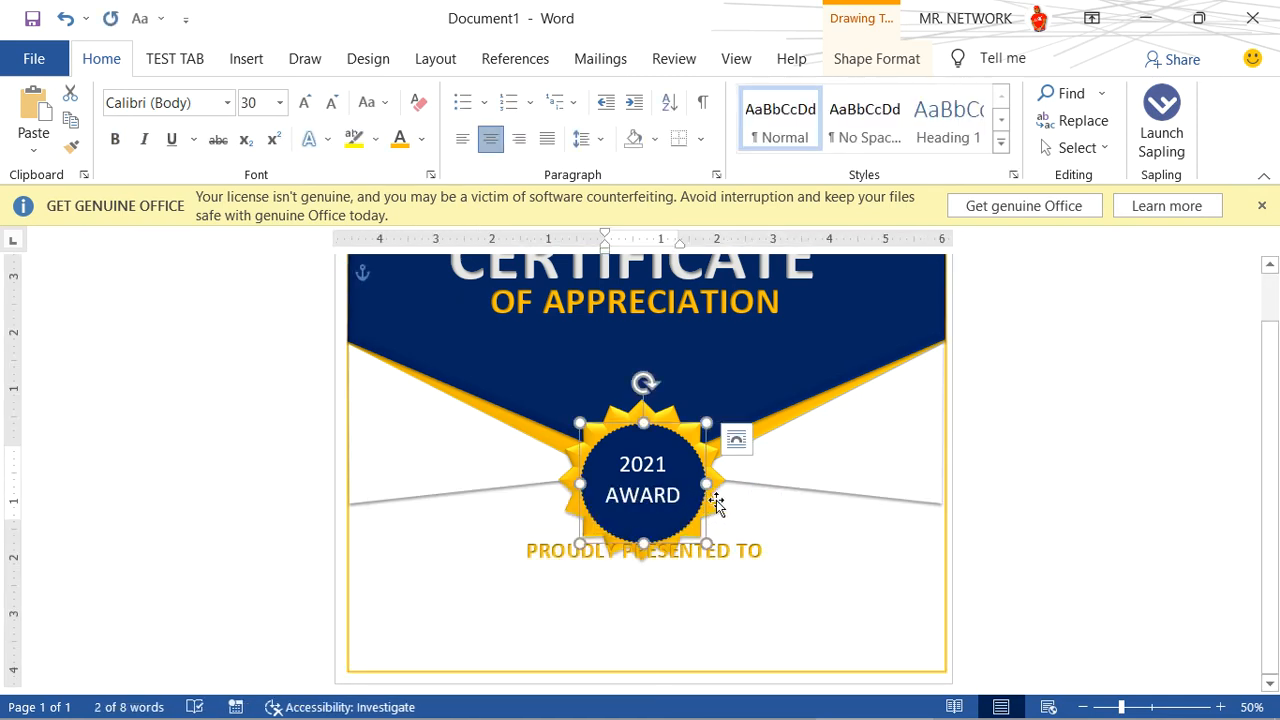
left_click(749, 580)
left_click_drag(731, 538, 737, 562)
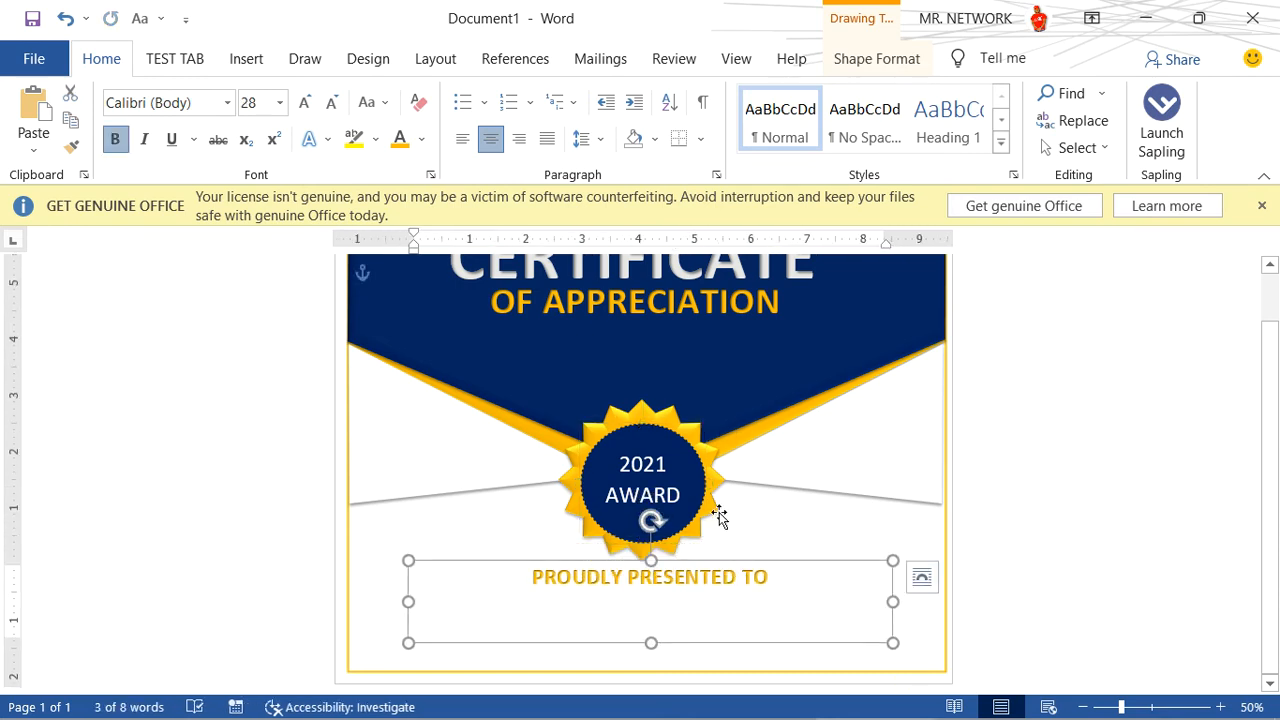
left_click(747, 518)
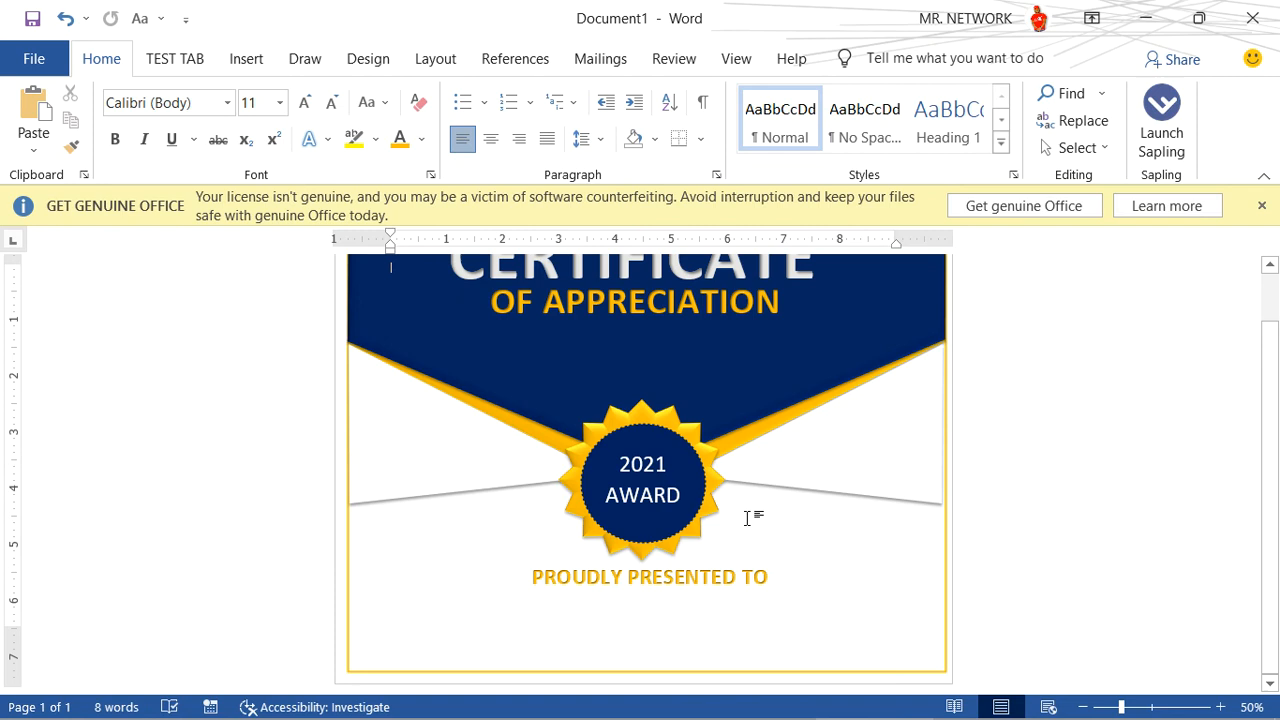
- Shorten the dark blue header shape and the orange layer behind it so their tips end near the badge's upper edge
left_click(708, 387)
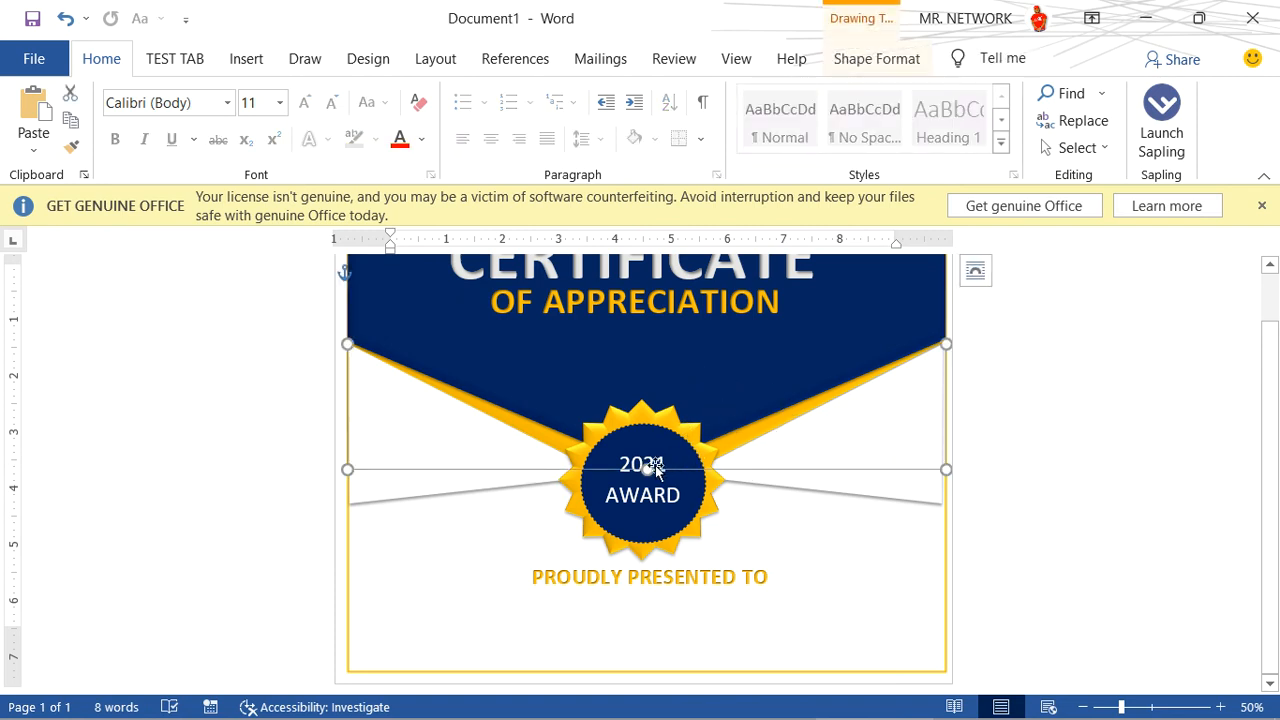
left_click_drag(647, 467, 649, 416)
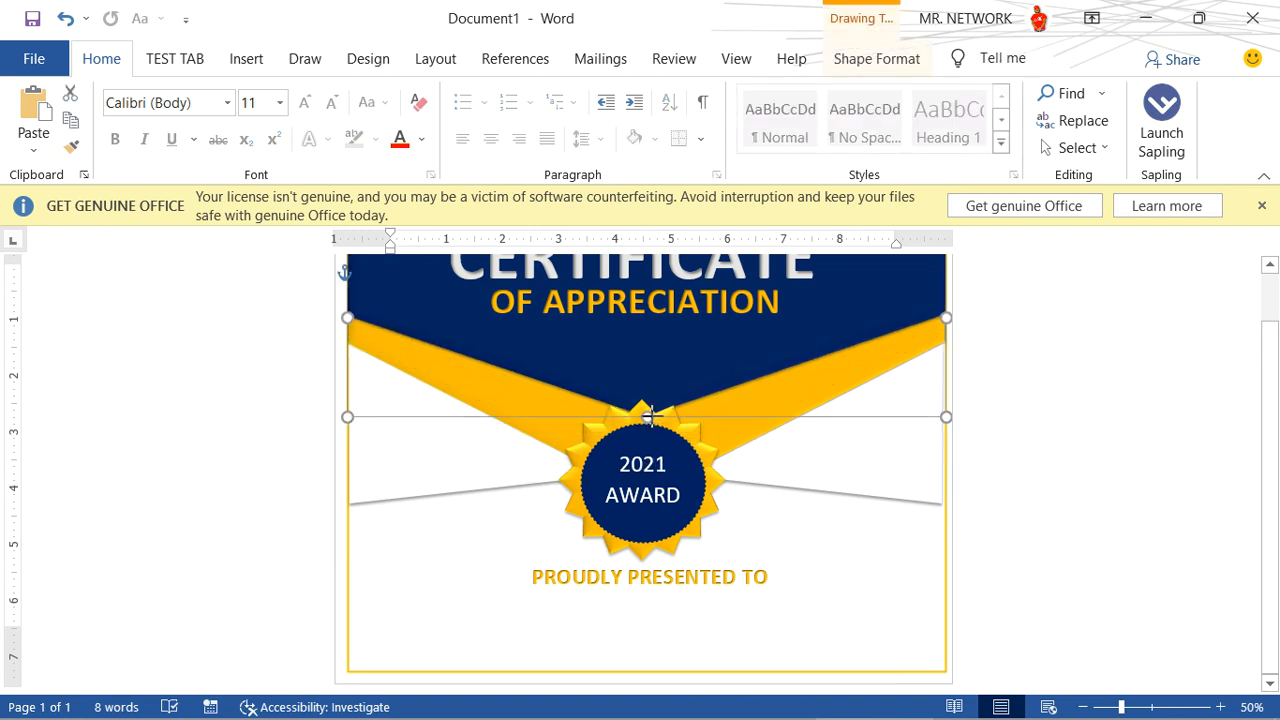
left_click(705, 492)
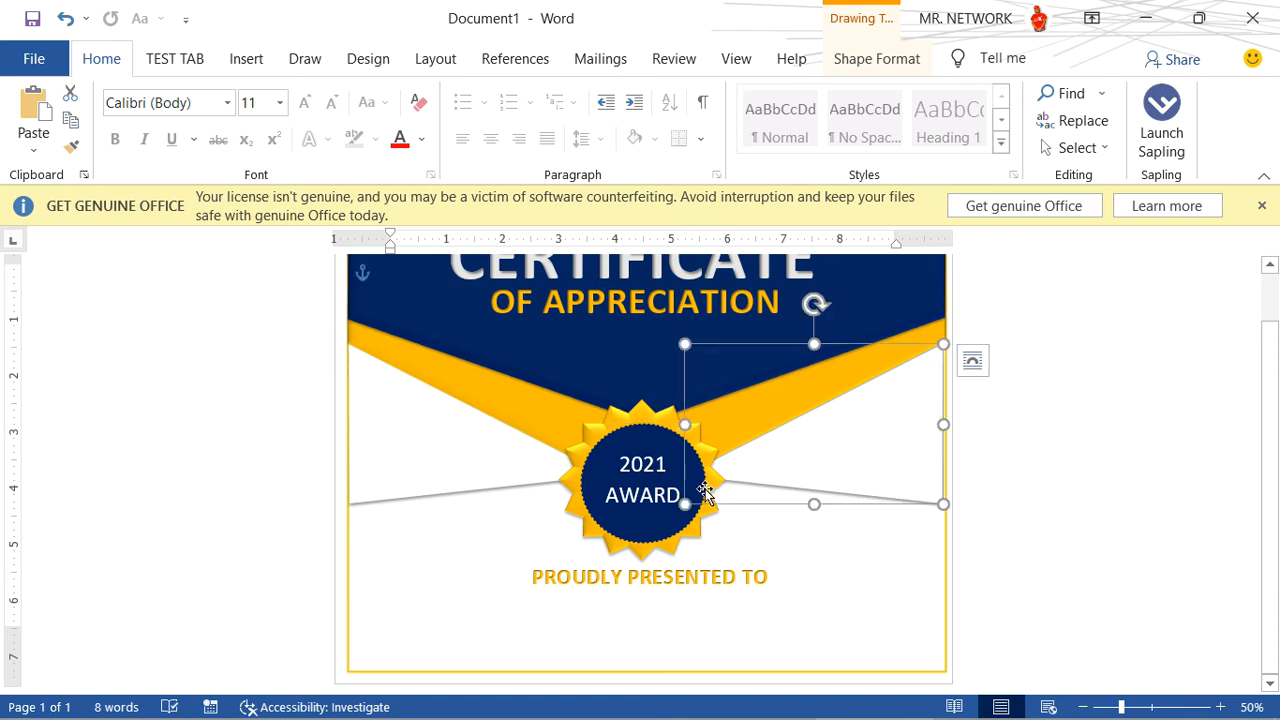
double_click(551, 406)
left_click_drag(647, 495, 645, 447)
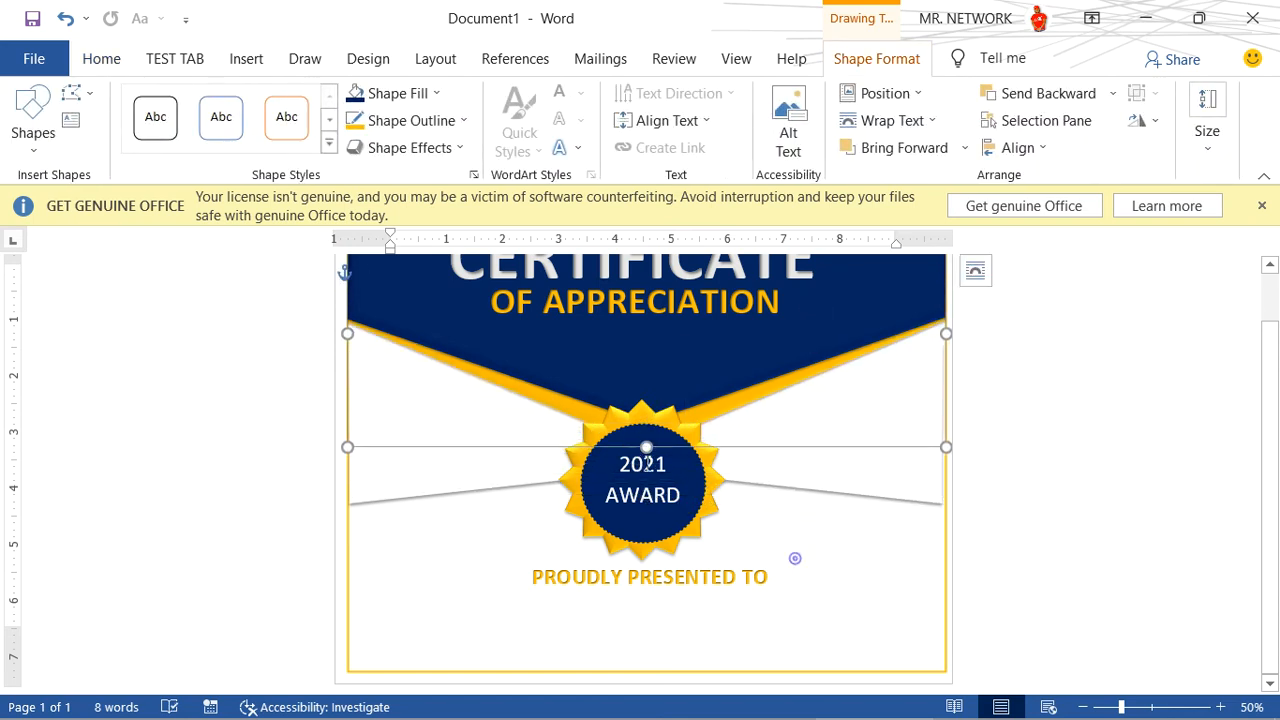
- Shrink the orange star to about 2.4 inches wide and move it up to the tip of the header
left_click(705, 527)
left_click_drag(726, 561, 697, 515)
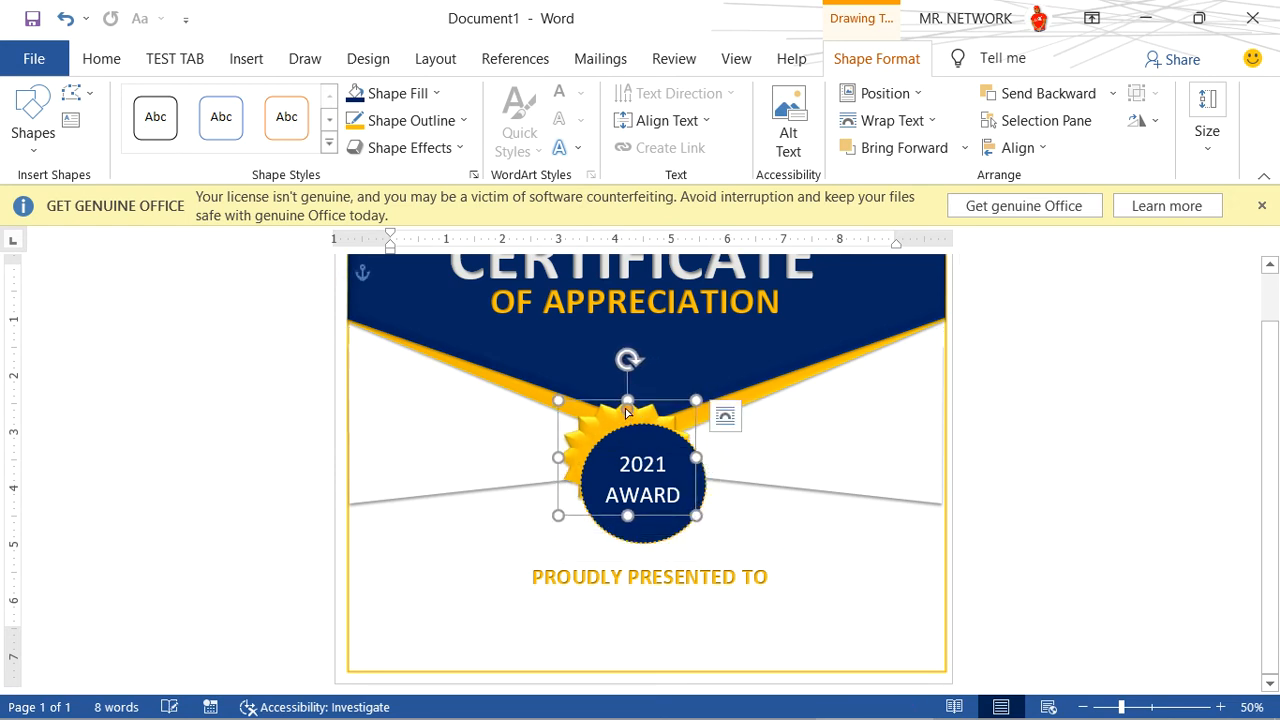
left_click_drag(646, 408, 665, 398)
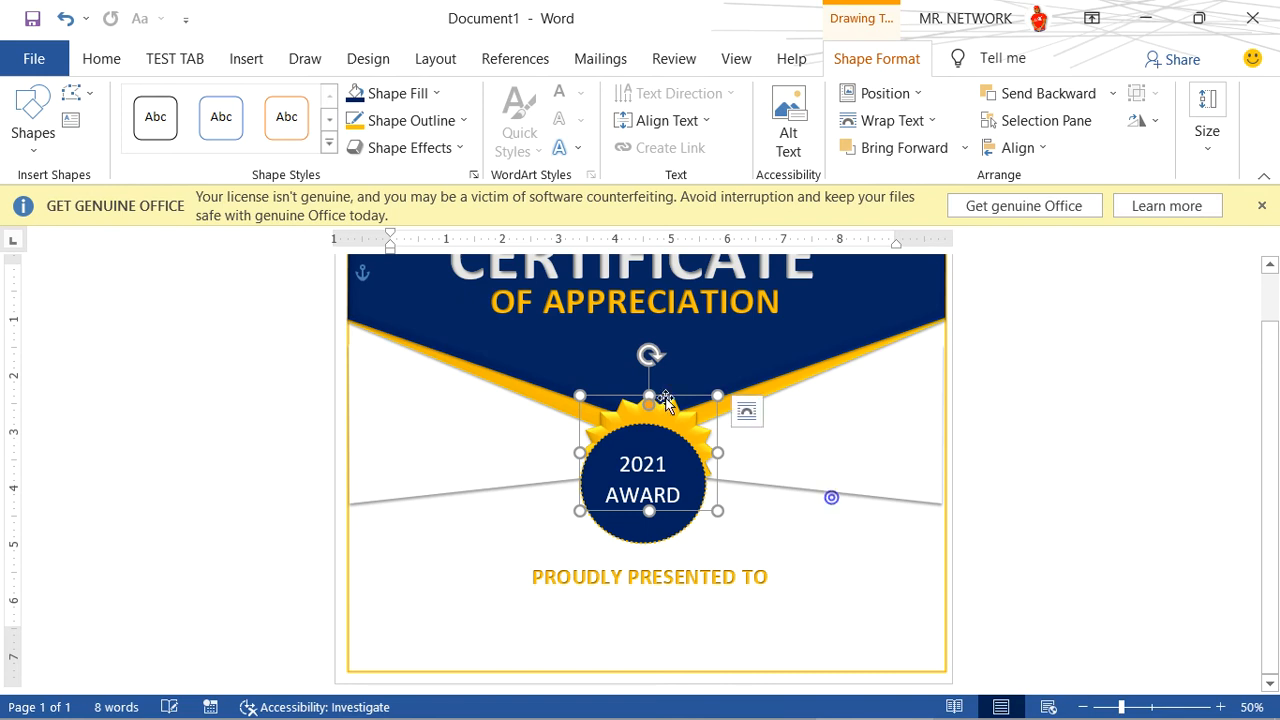
- Shrink the dark blue 2021 AWARD circle and centre it on the orange star
left_click(688, 488)
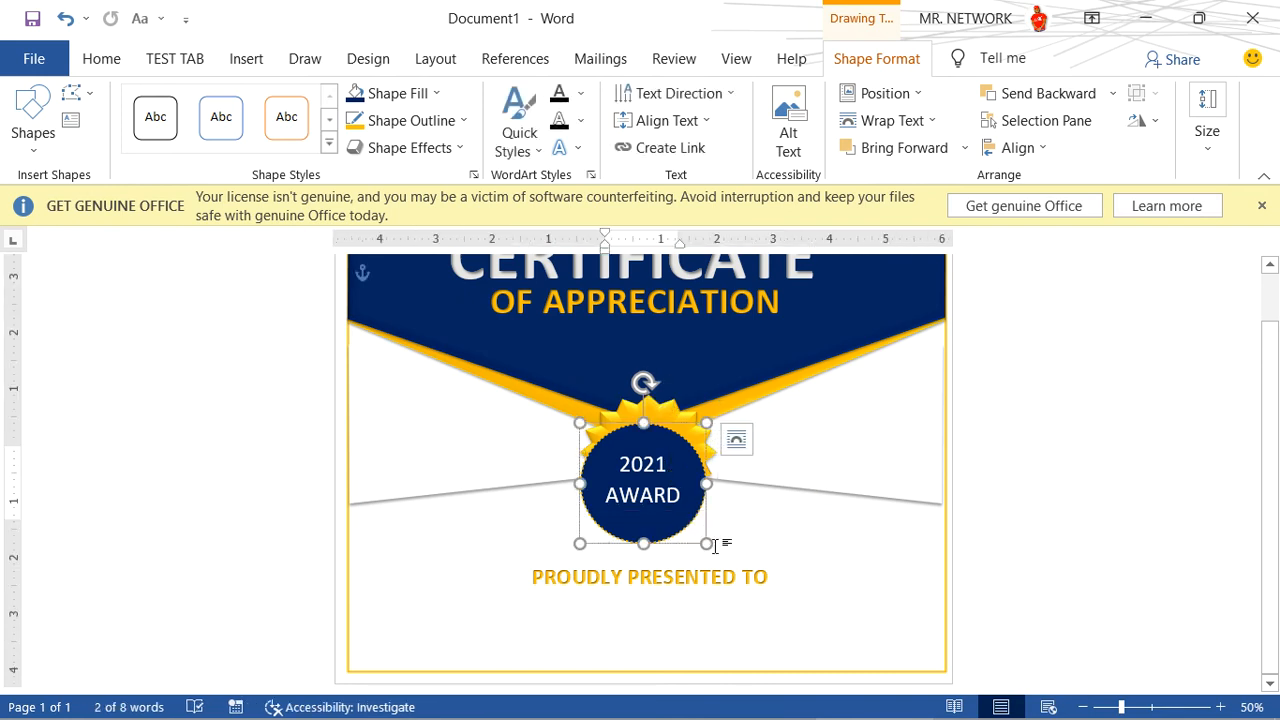
left_click_drag(707, 544, 670, 503)
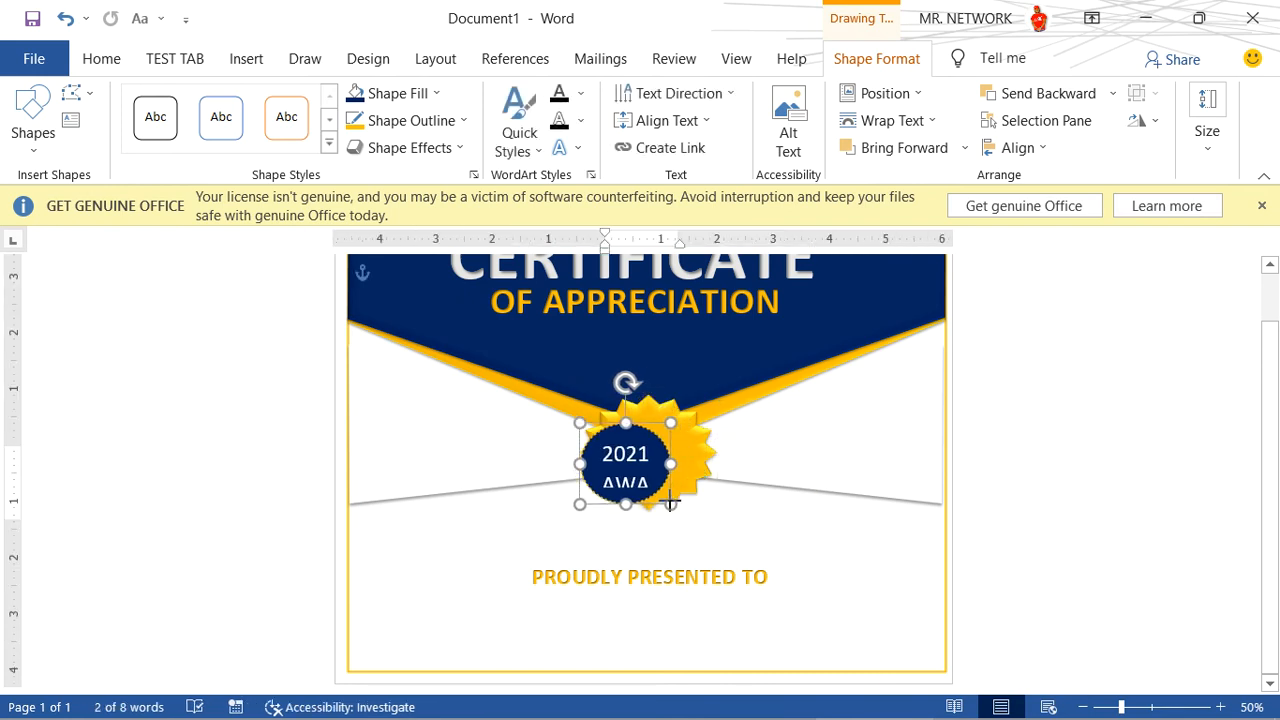
left_click_drag(634, 424, 659, 415)
left_click_drag(674, 472, 777, 546)
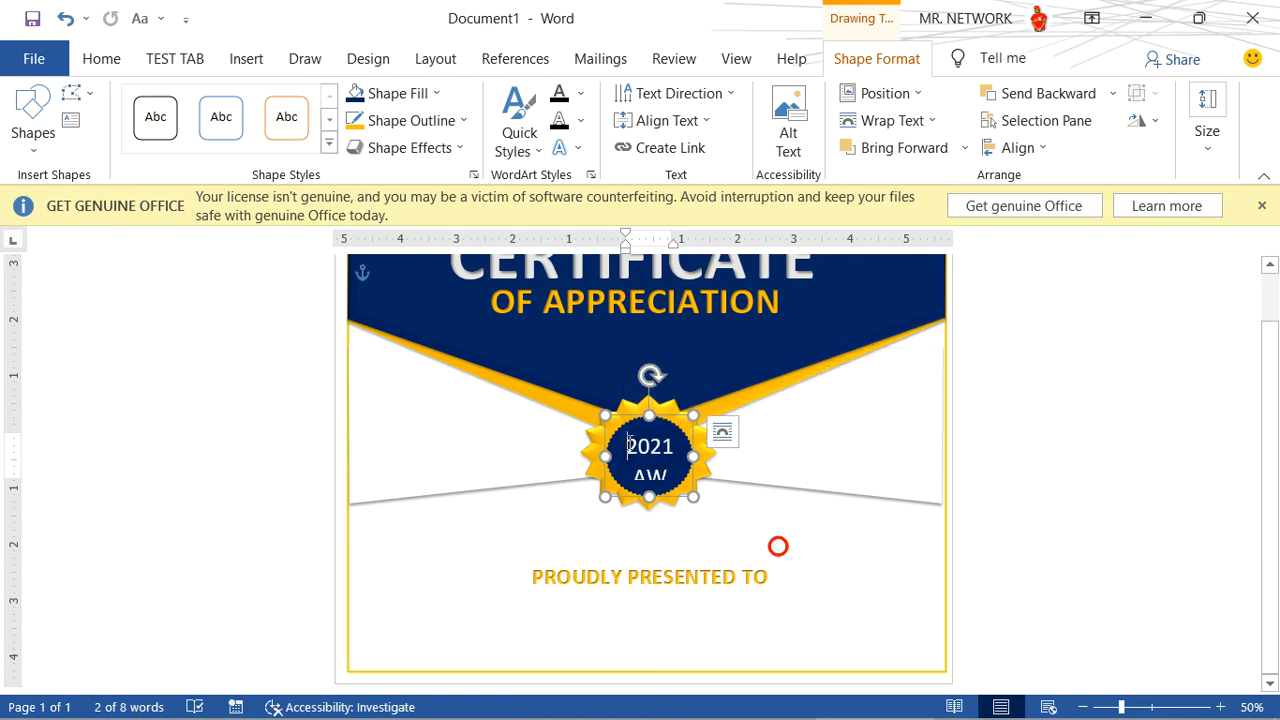
- Reduce the font size of the 2021 AWARD text until both lines fit inside the blue circle, and deselect it
left_click_drag(672, 472, 637, 453)
key("ctrl+[")
key("ctrl+[")
key("ctrl+[")
key("ctrl+[")
key("ctrl+[")
key("ctrl+[")
key("ctrl+[")
key("ctrl+[")
key("ctrl+[")
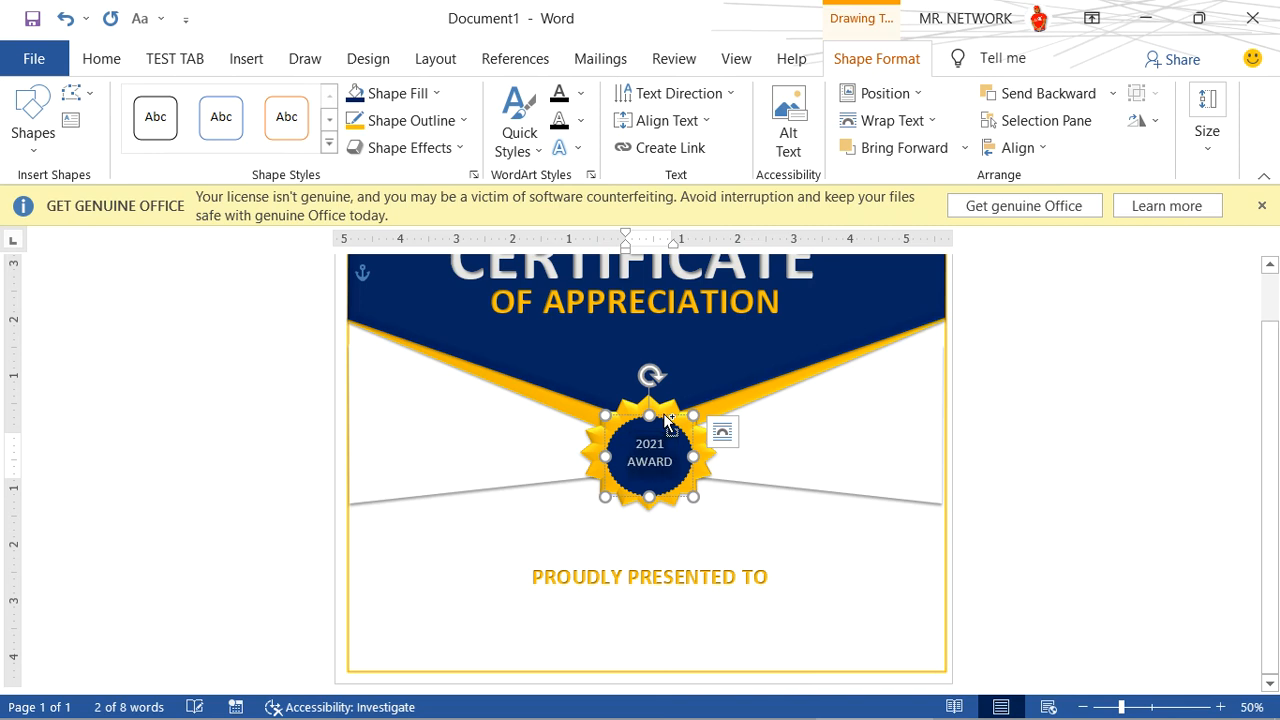
left_click(815, 518)
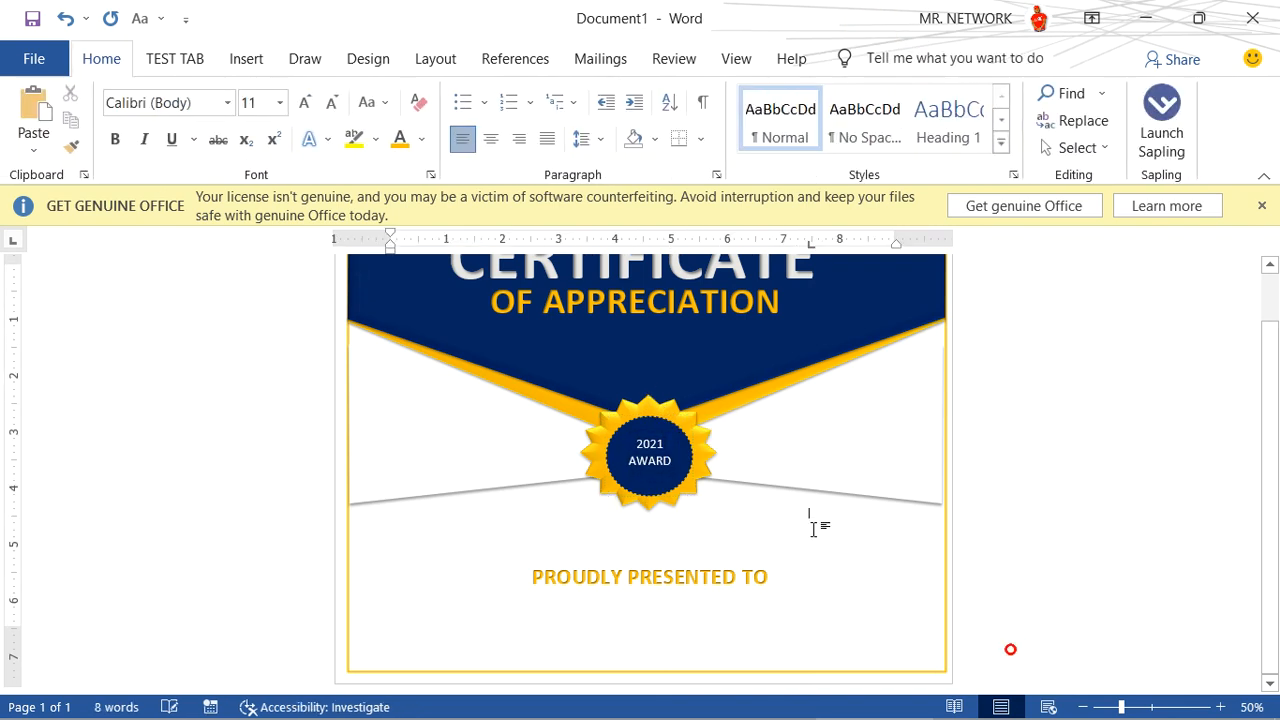
- Move the PROUDLY PRESENTED TO text box up to just below the star badge and shorten it to one line's height
left_click(733, 568)
left_click(731, 561)
left_click_drag(731, 561, 734, 514)
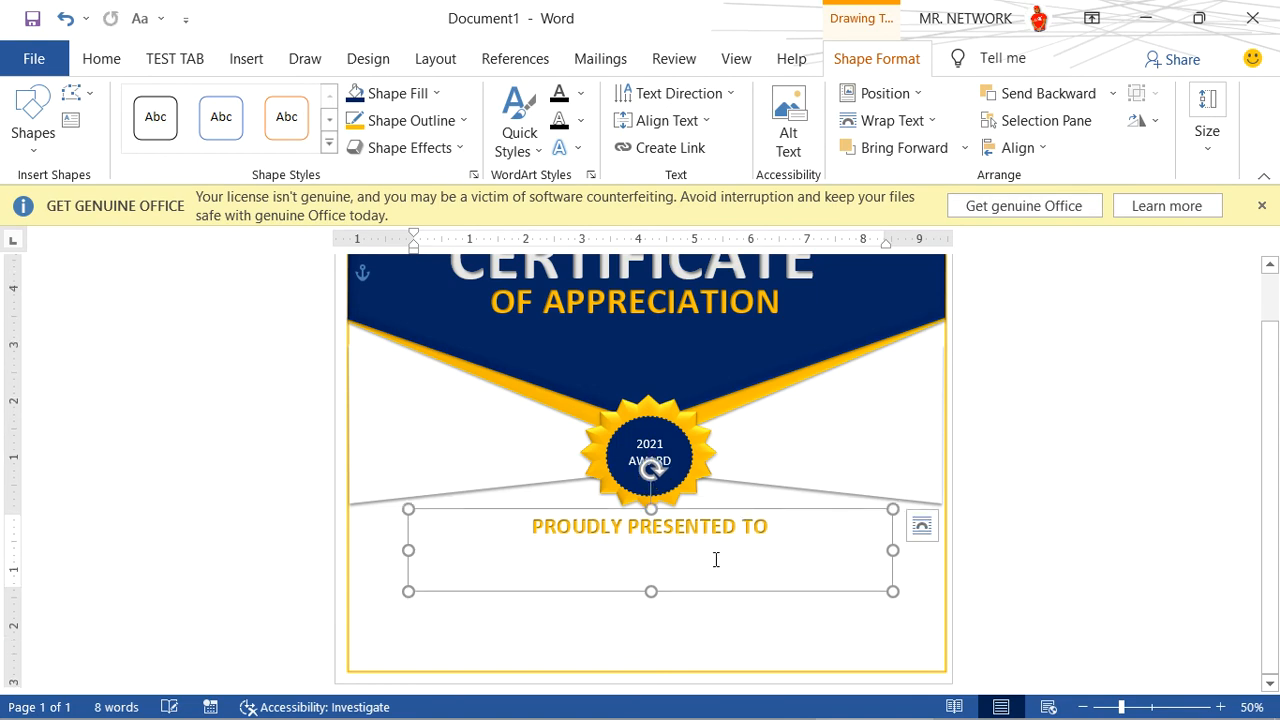
left_click_drag(651, 592, 651, 541)
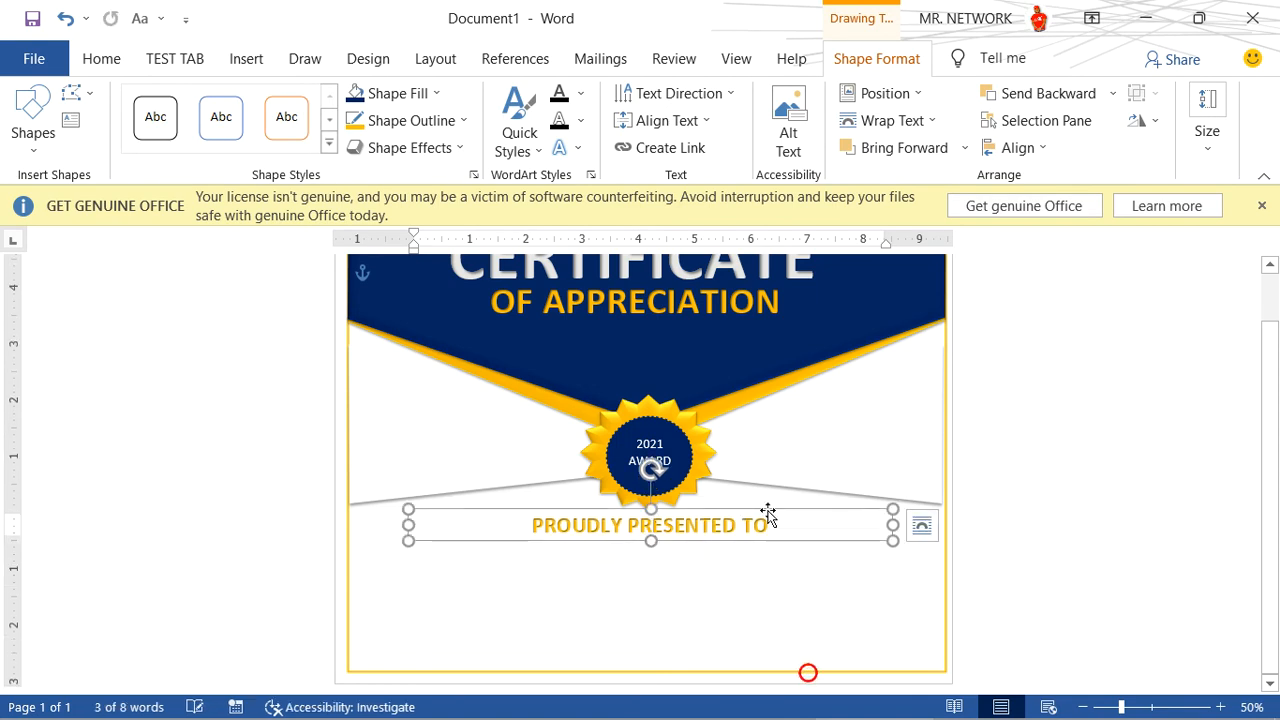
- Change the font colour of the PROUDLY PRESENTED TO text to black
left_click_drag(777, 525, 629, 525)
left_click_drag(481, 520, 481, 522)
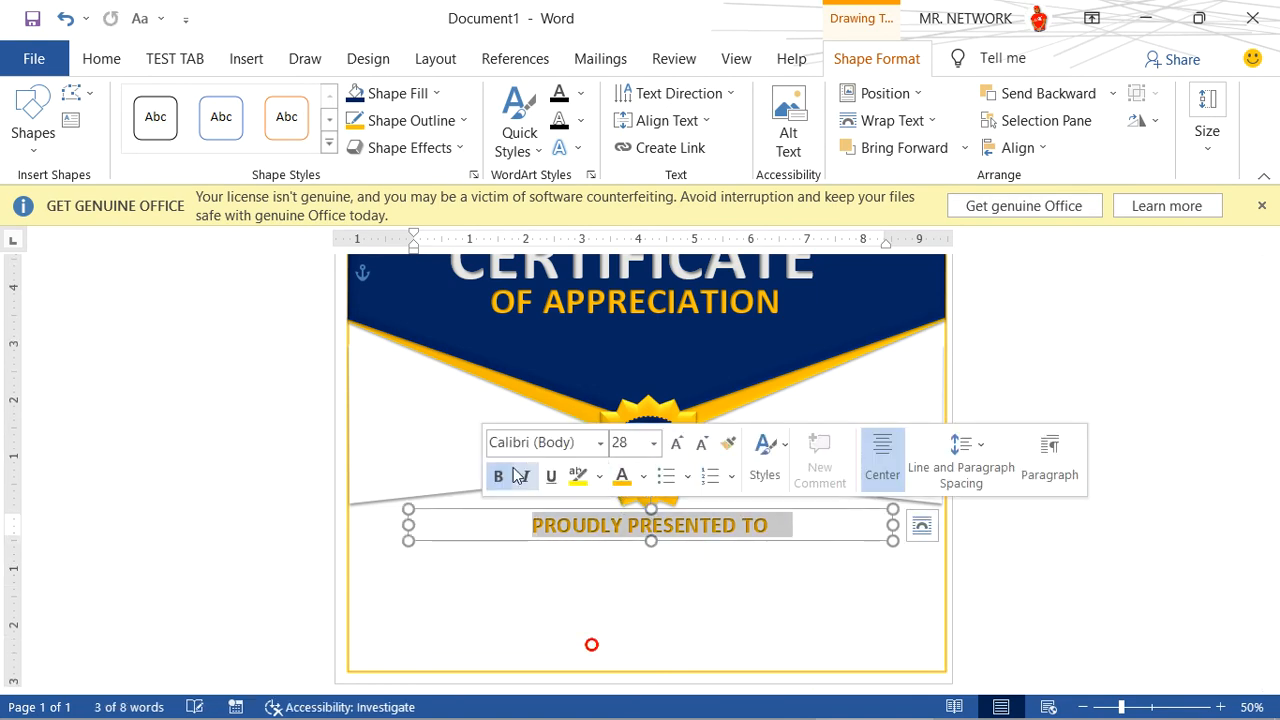
left_click(643, 476)
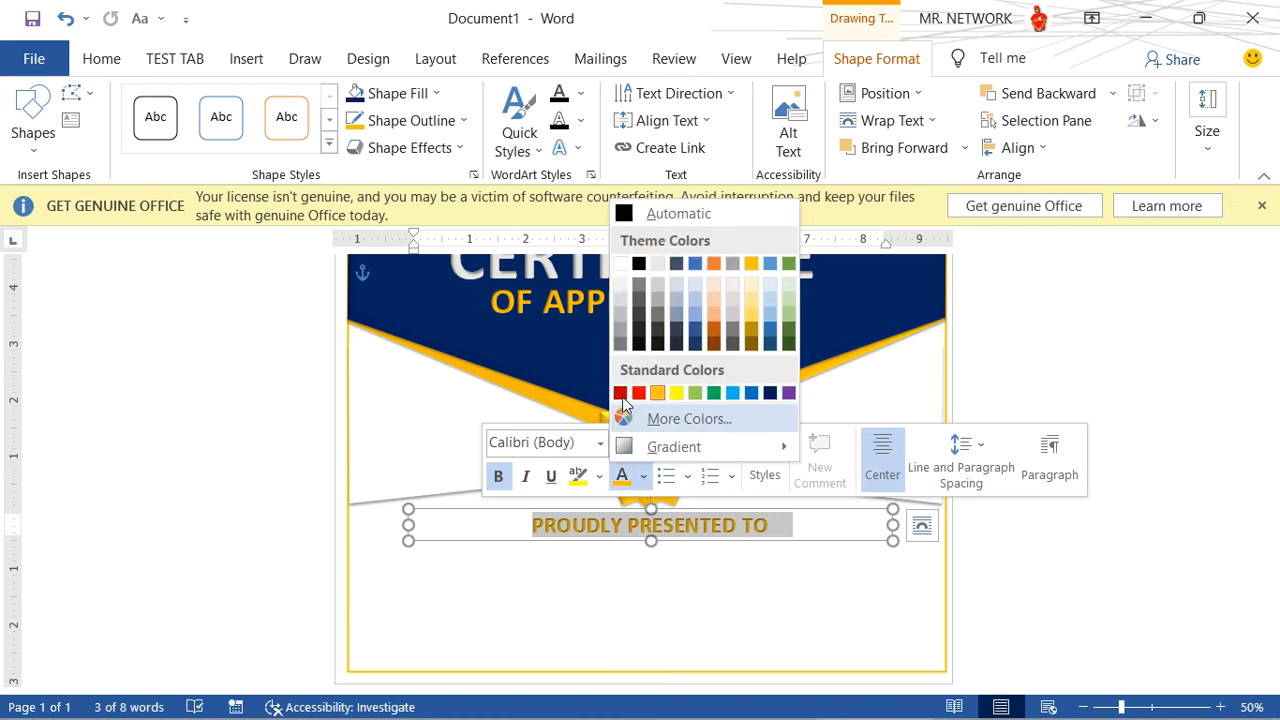
left_click(639, 263)
left_click(777, 540)
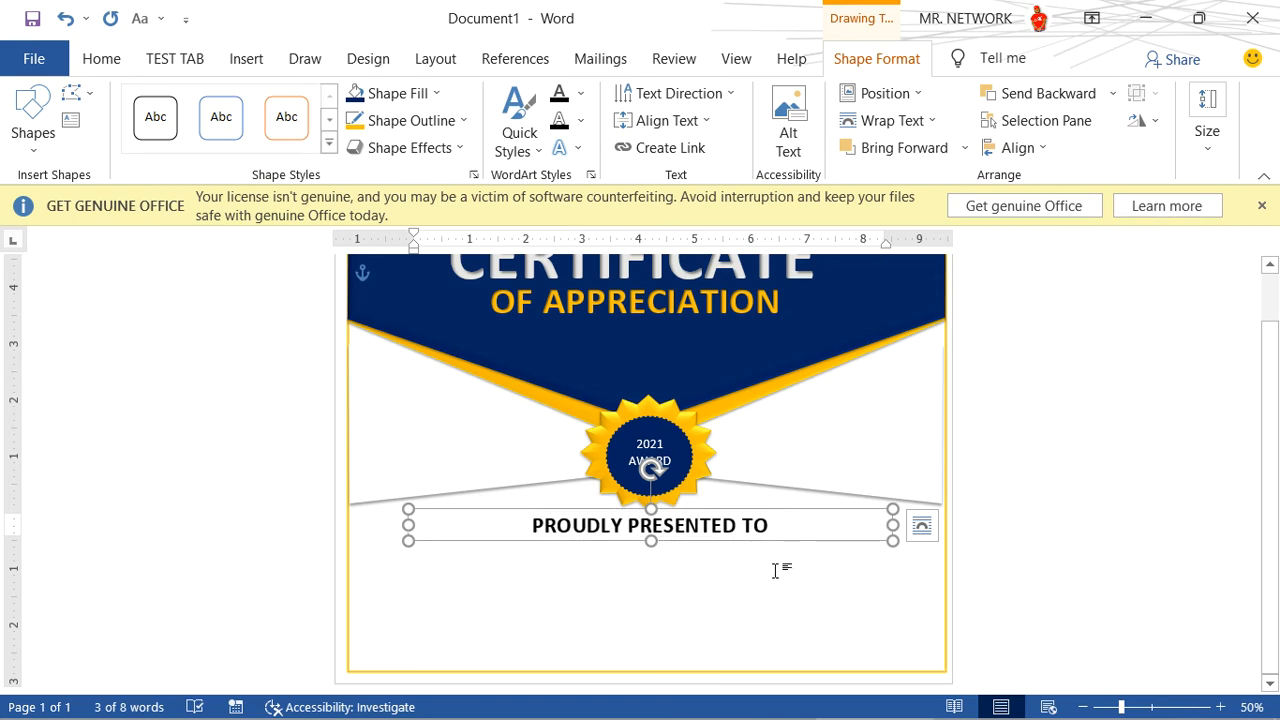
- Duplicate the PROUDLY PRESENTED TO text box below the original and replace its text with the recipient's full name
key("ctrl+d")
left_click_drag(770, 552, 525, 575)
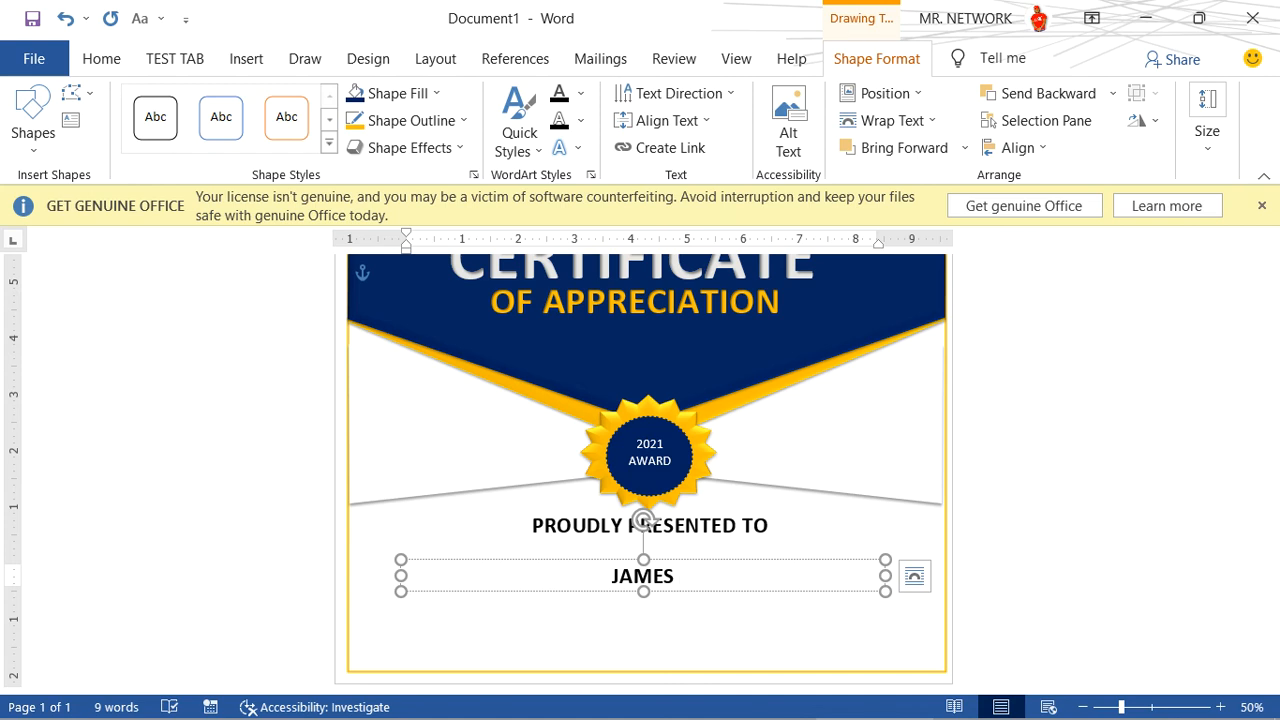
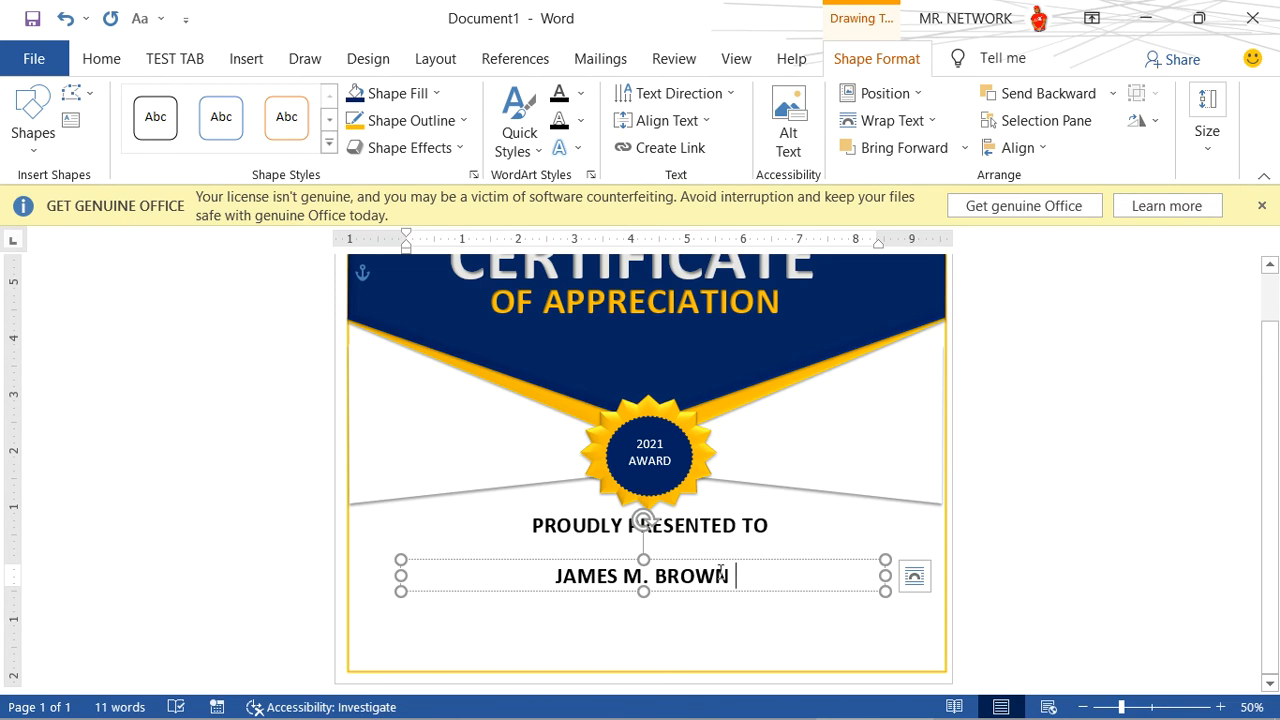
- Set the recipient's name in Arial Rounded MT Bold and move its box up directly below PROUDLY PRESENTED TO
left_click_drag(622, 593, 544, 600)
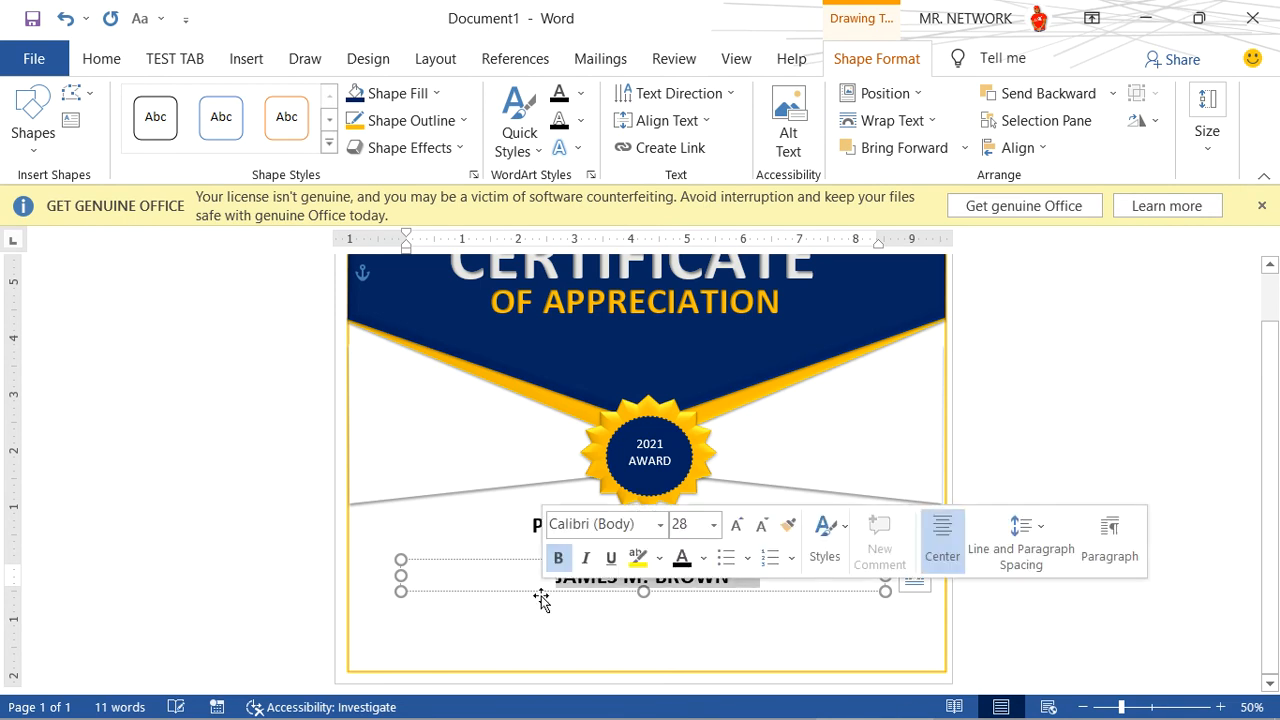
left_click(102, 66)
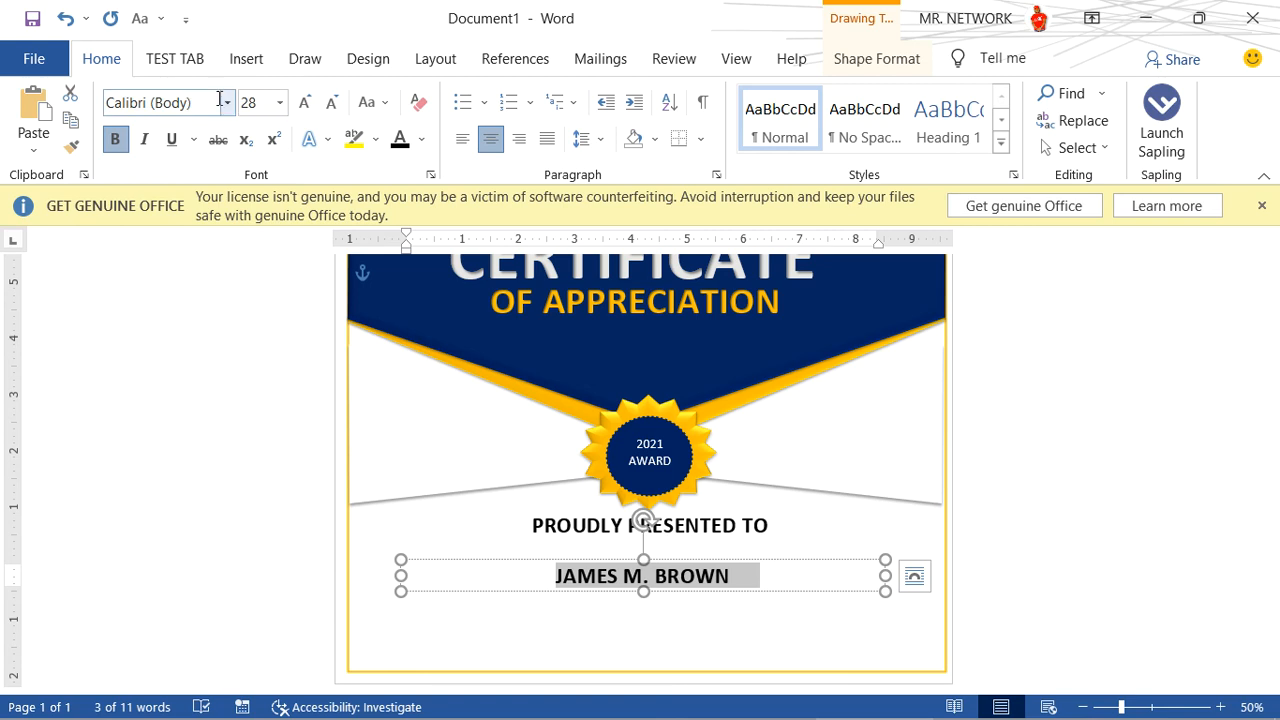
left_click(228, 103)
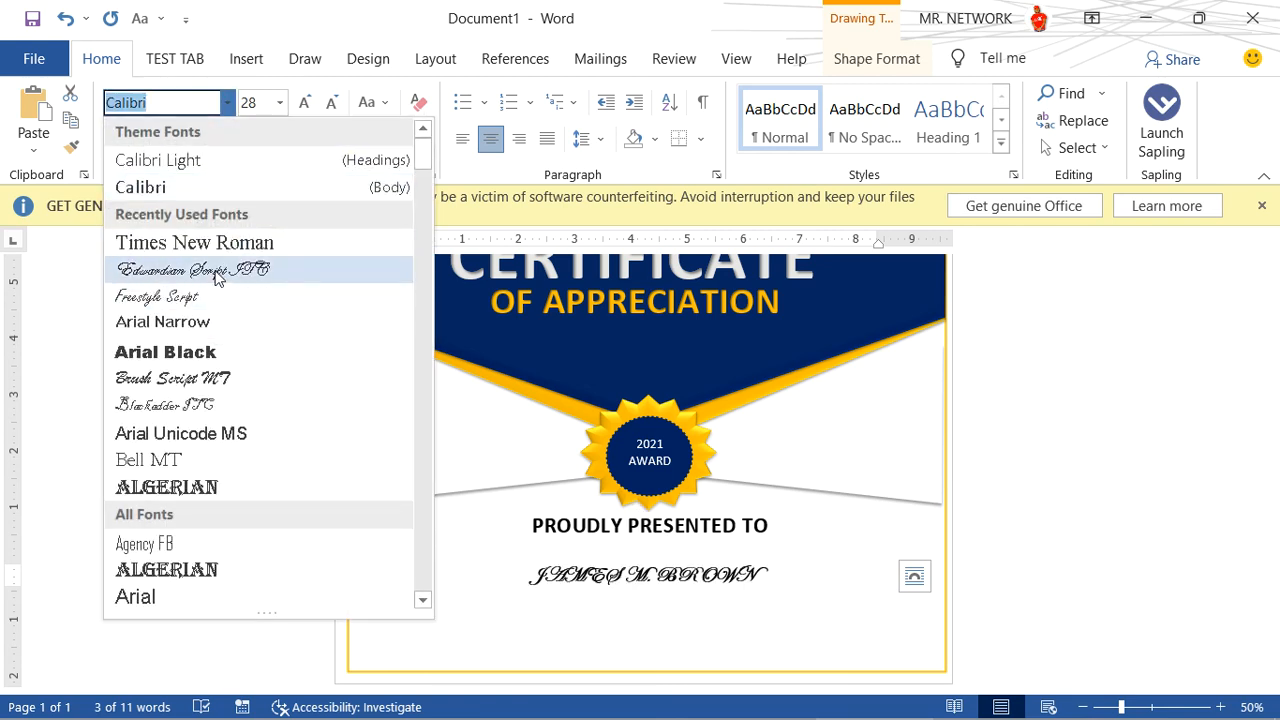
scroll(203, 489, "down", 3)
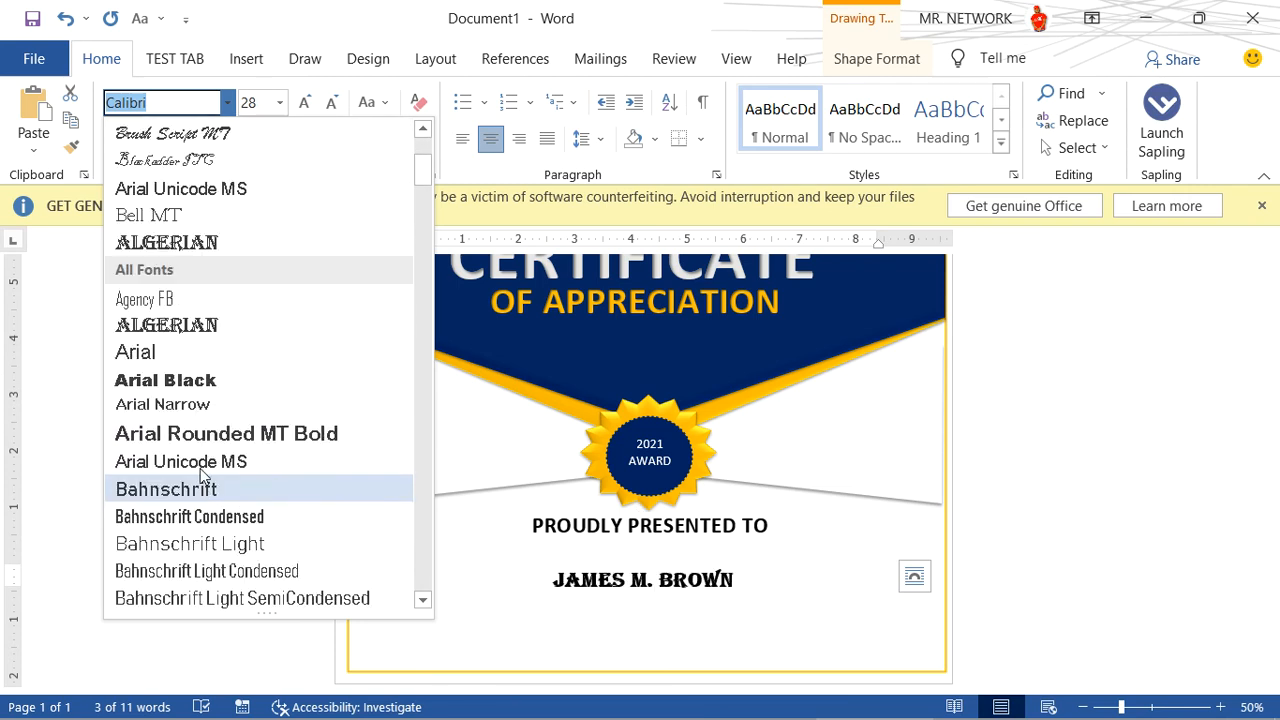
scroll(205, 480, "down", 2)
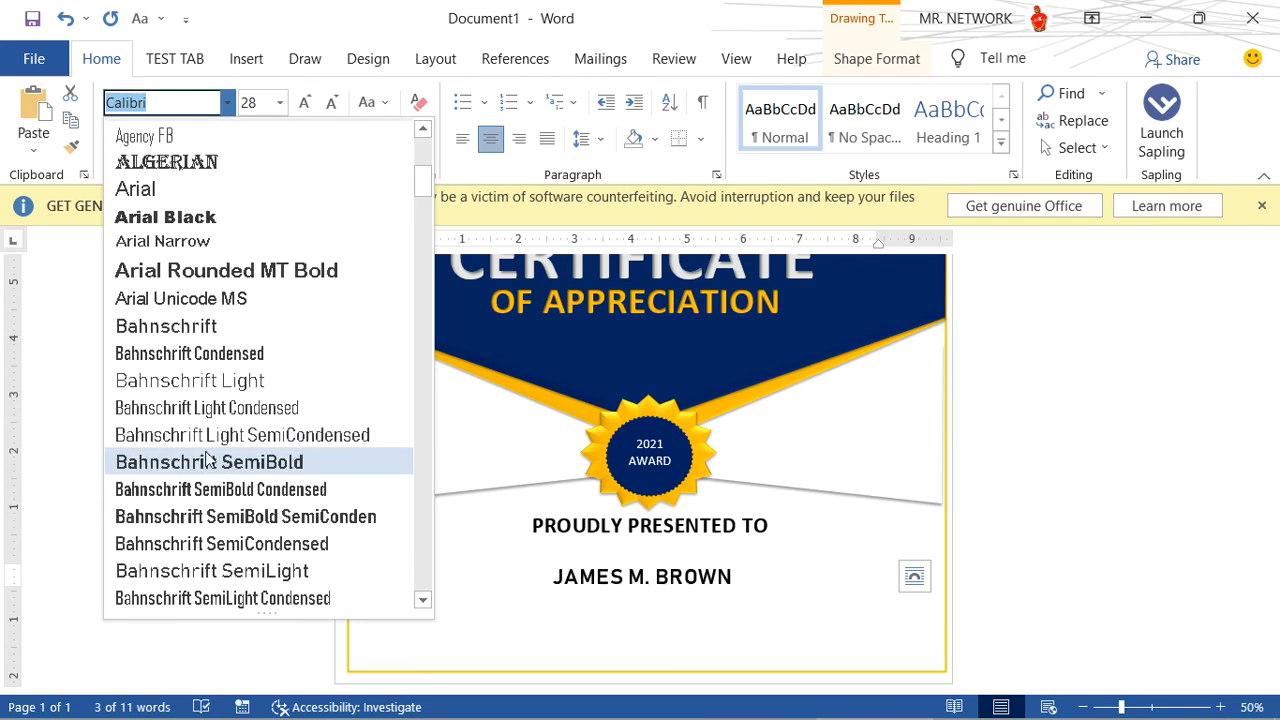
left_click(212, 278)
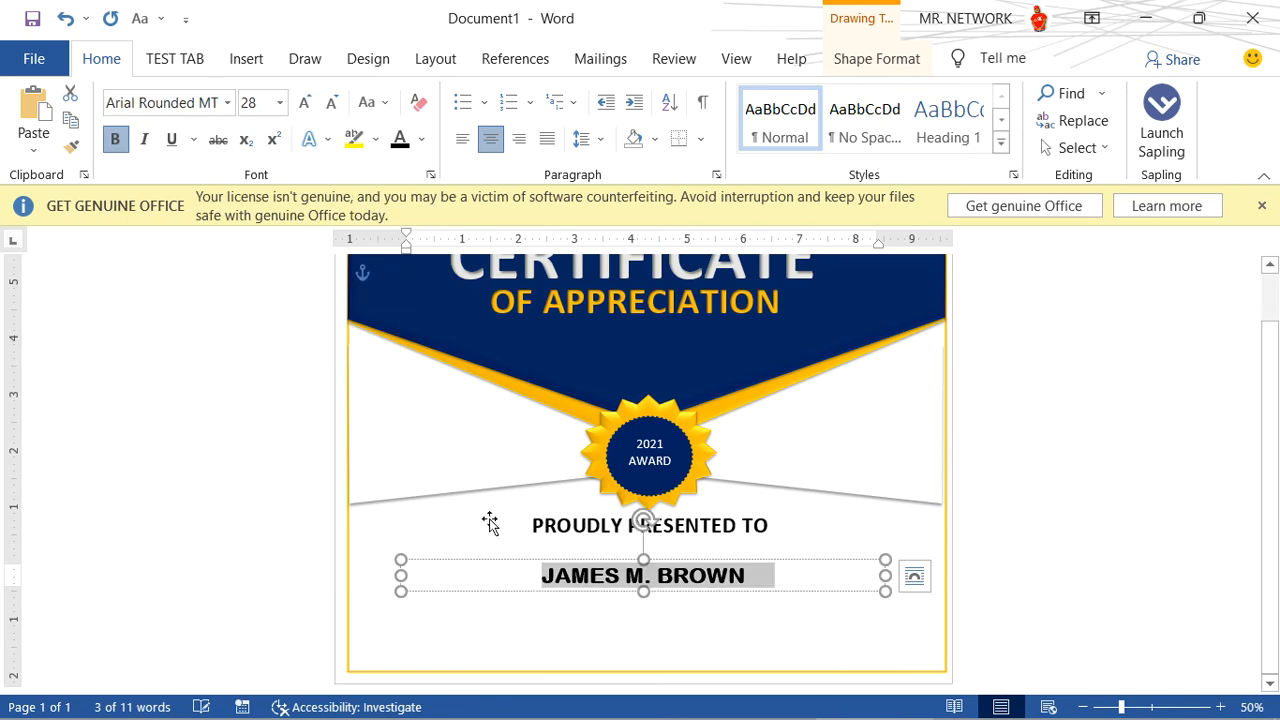
left_click_drag(737, 558, 736, 538)
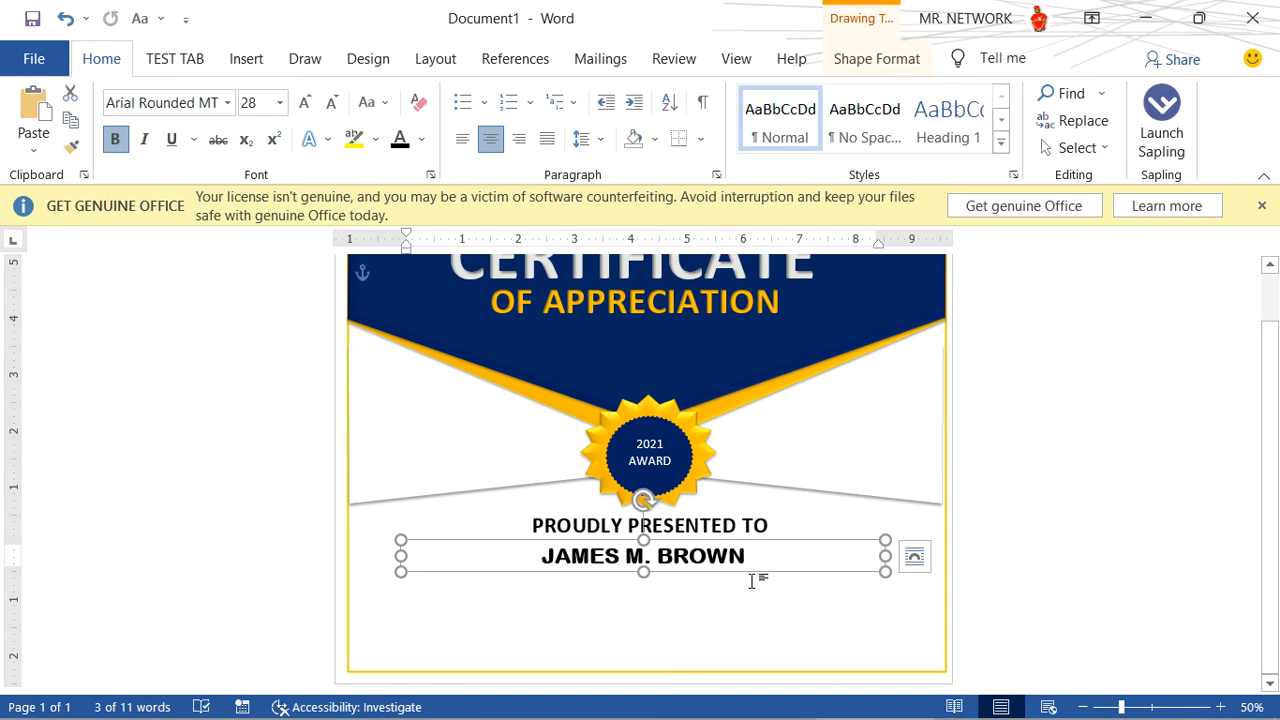
left_click(752, 581)
- Draw a text box about 7.3 inches wide and 1 inch tall directly below the recipient's name
left_click(246, 60)
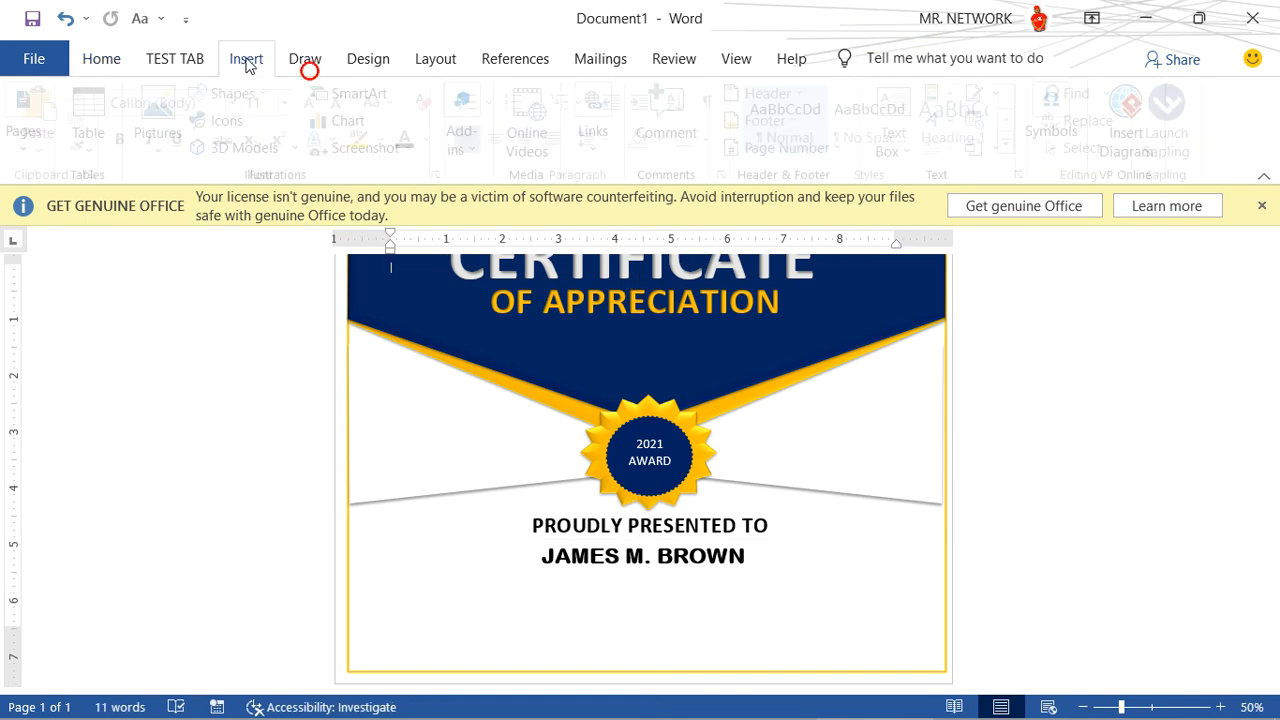
left_click(912, 135)
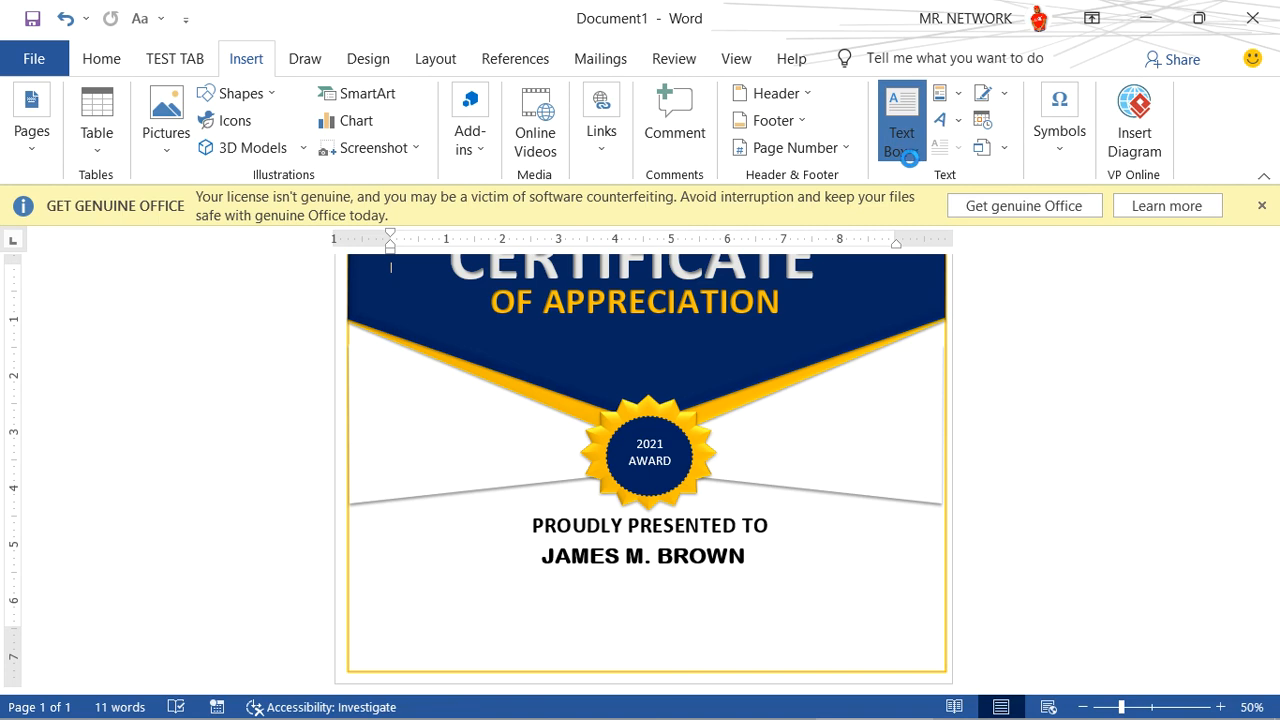
left_click(906, 149)
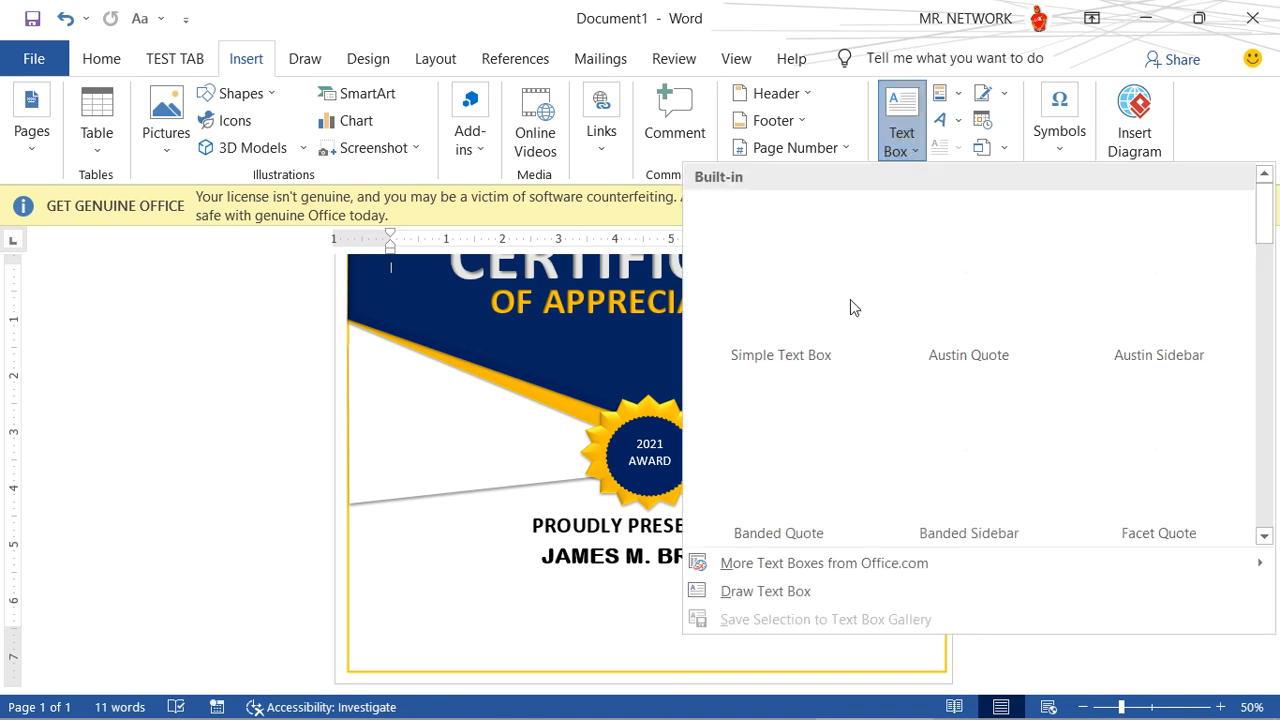
left_click(748, 591)
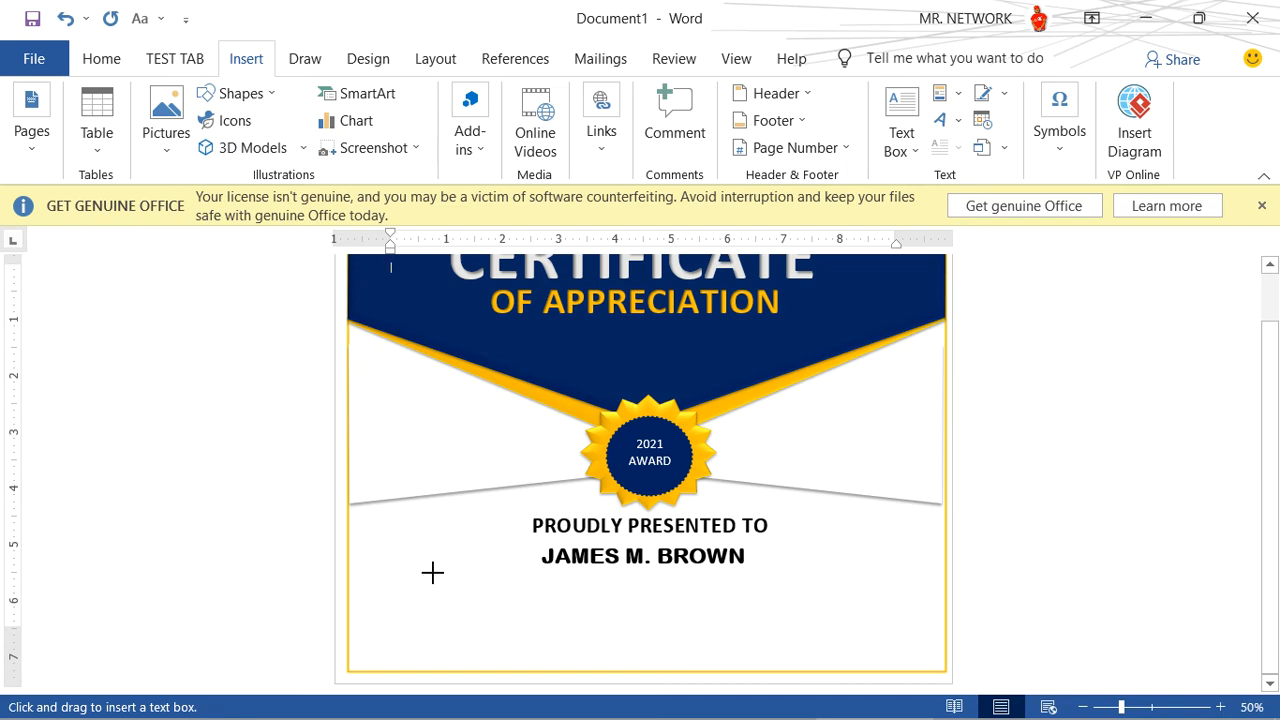
mouse_move(445, 567)
left_mouse_down()
mouse_move(557, 649)
mouse_move(856, 624)
left_mouse_up()
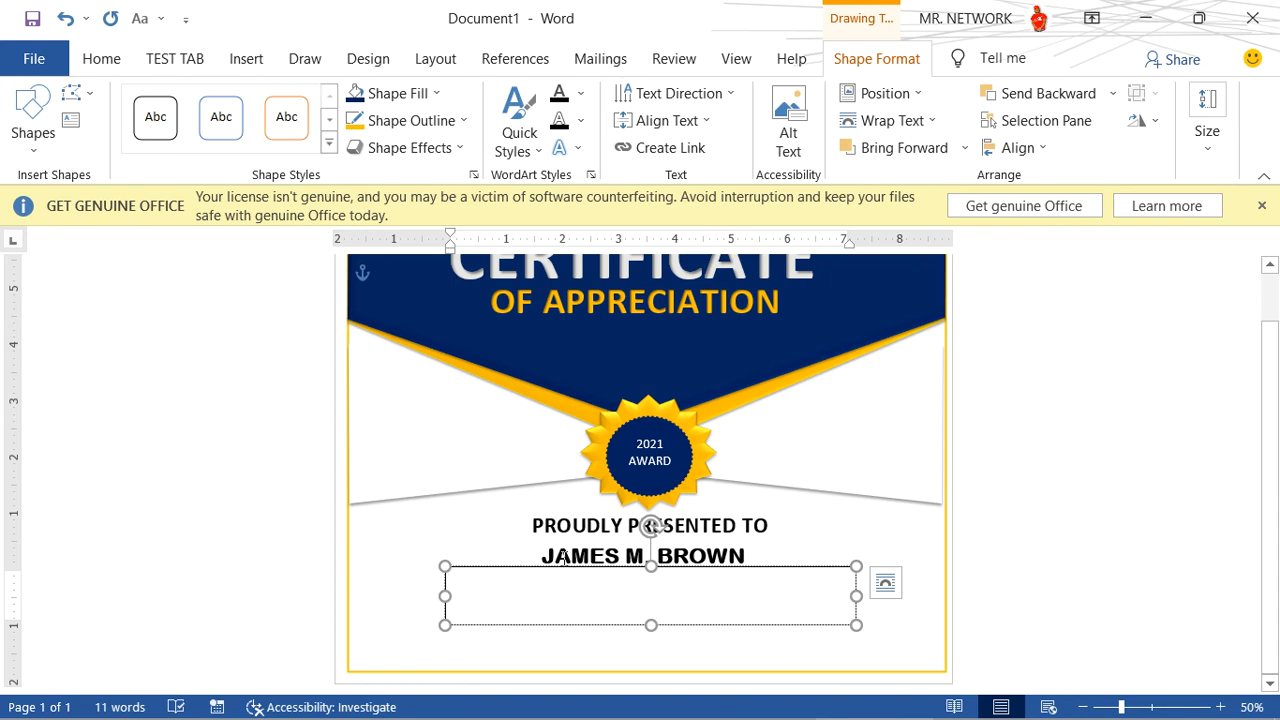
- Begin the award description in the new text box with "For successfully" and enlarge its text by 3 points
type("F")
key("ctrl+a")
key("ctrl+]")
key("ctrl+]")
key("ctrl+]")
key("ctrl+]")
key("ctrl+]")
key("ctrl+]")
key("ctrl+]")
key("ctrl+]")
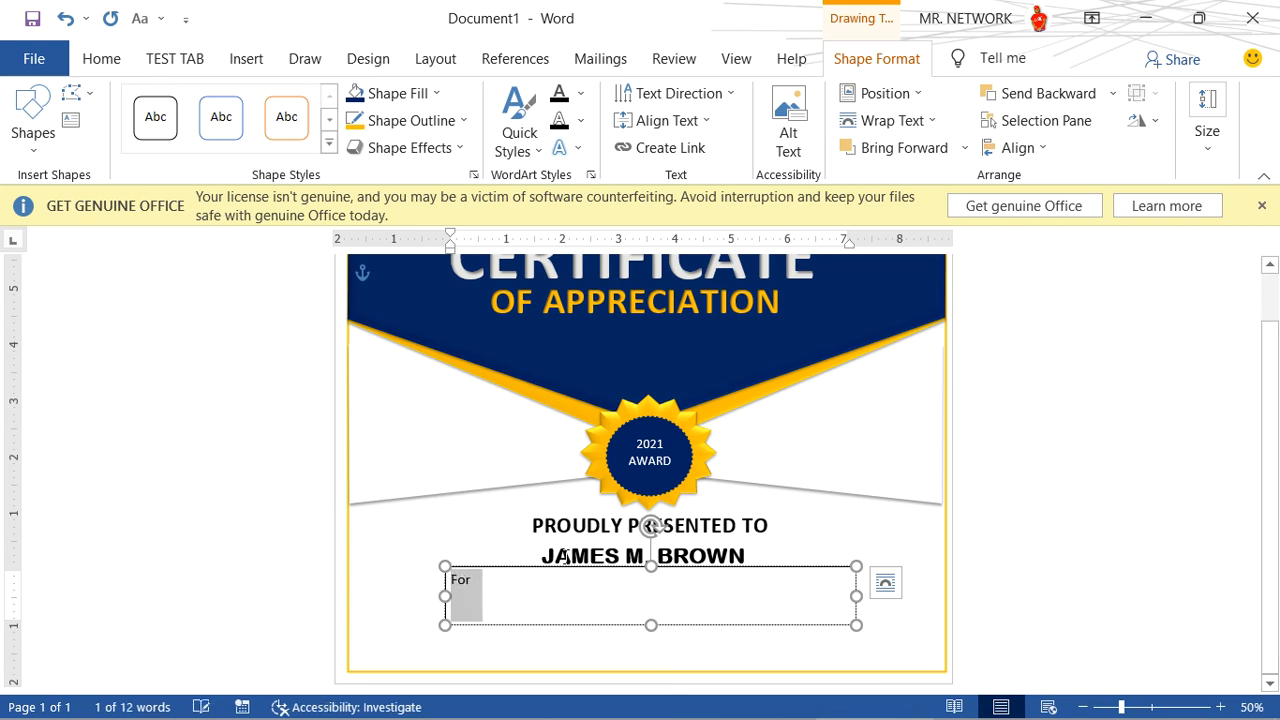
left_click(511, 592)
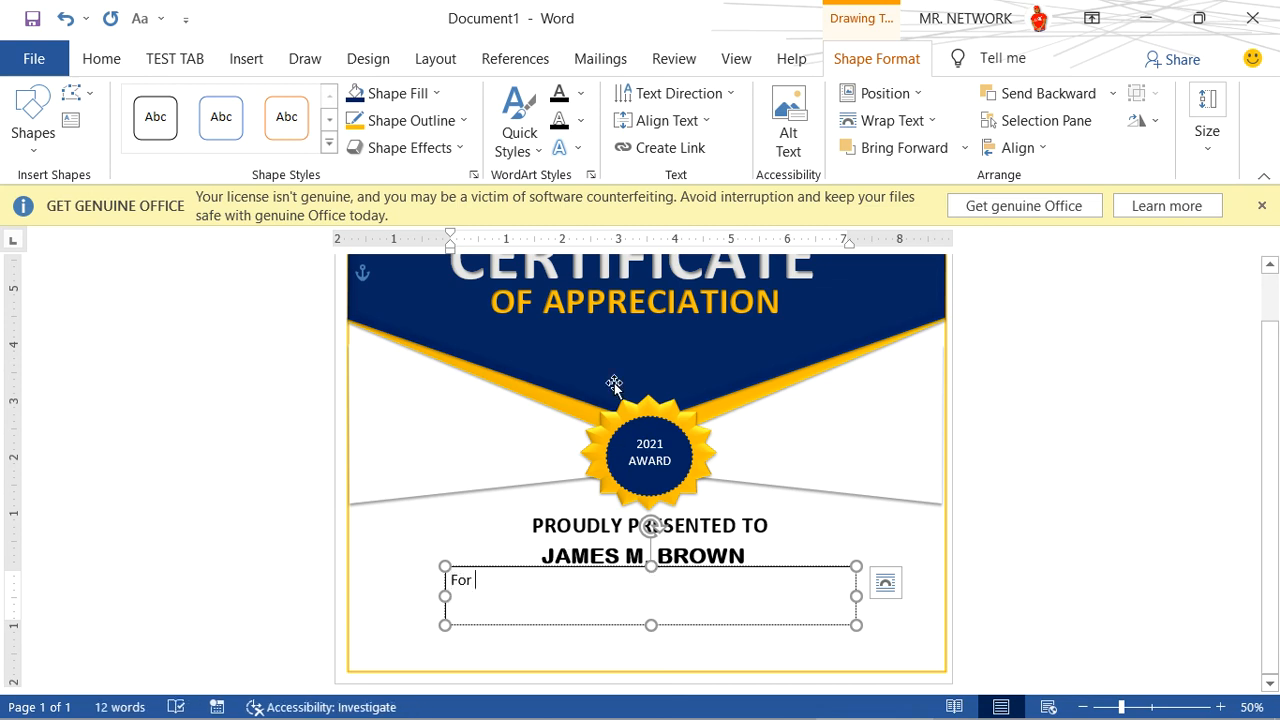
type("success")
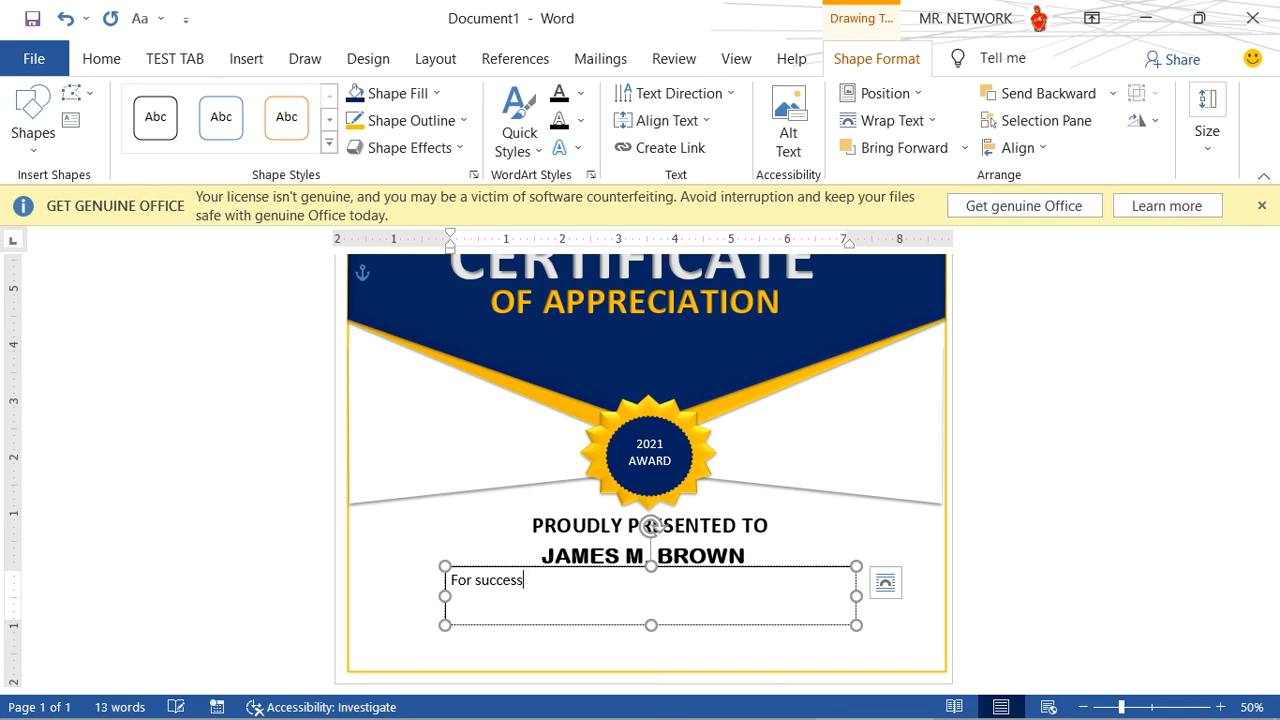
type("fully ")
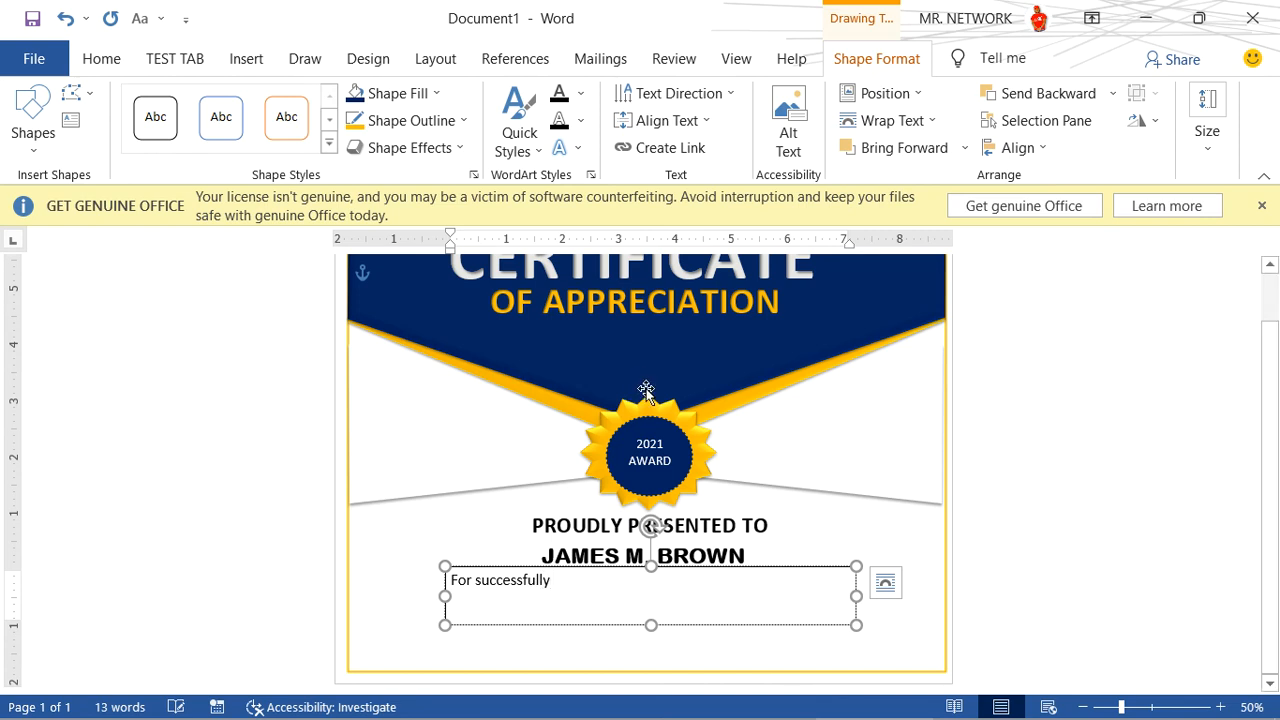
type("C")
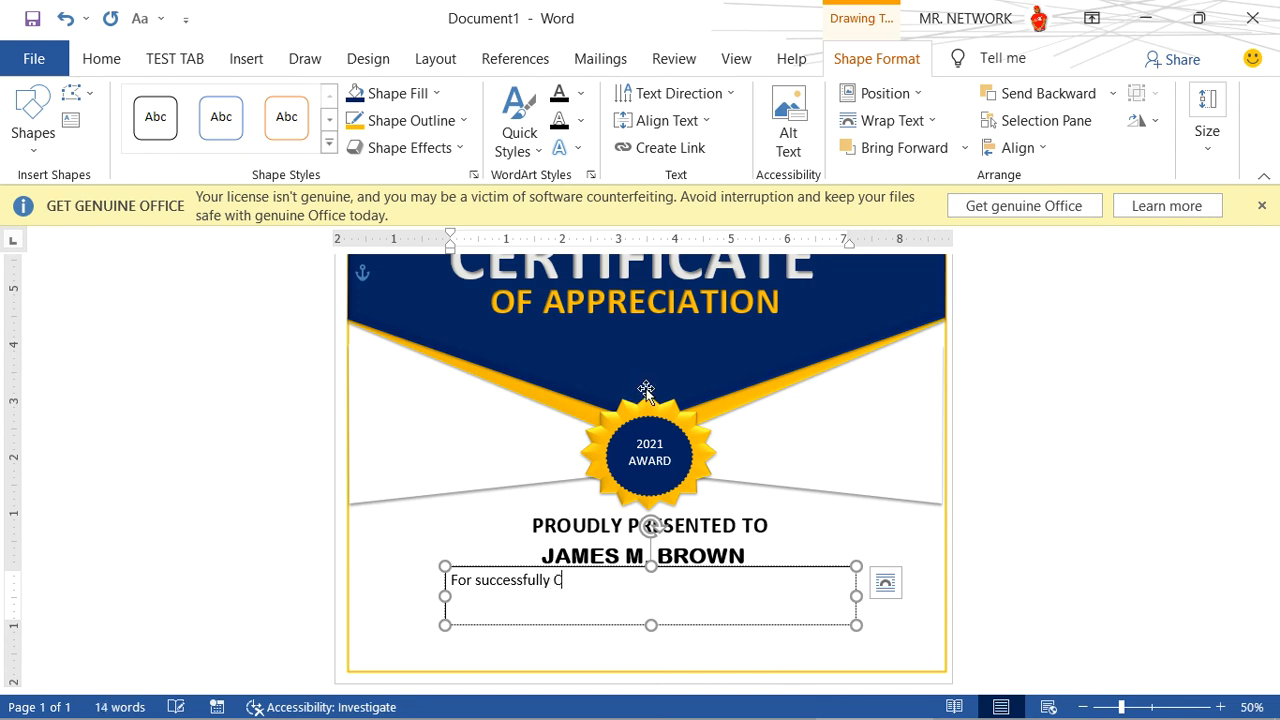
type("ompleting")
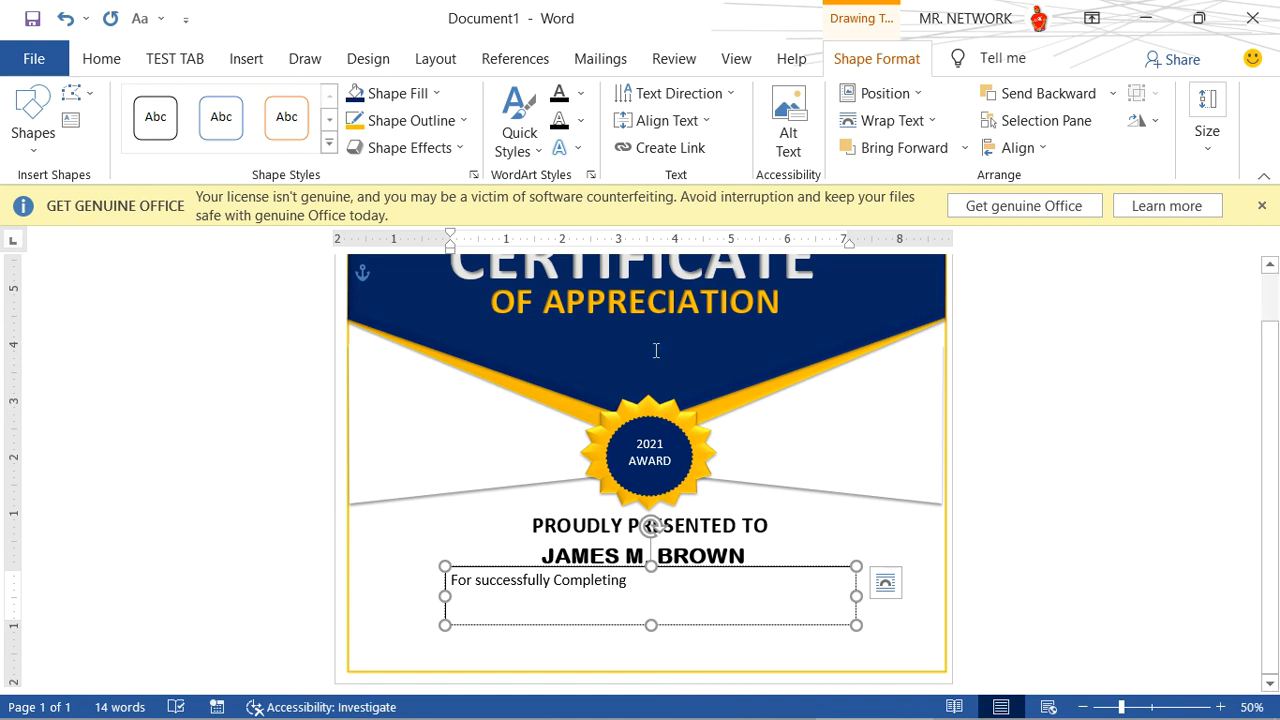
key("BackSpace")
key("BackSpace")
key("BackSpace")
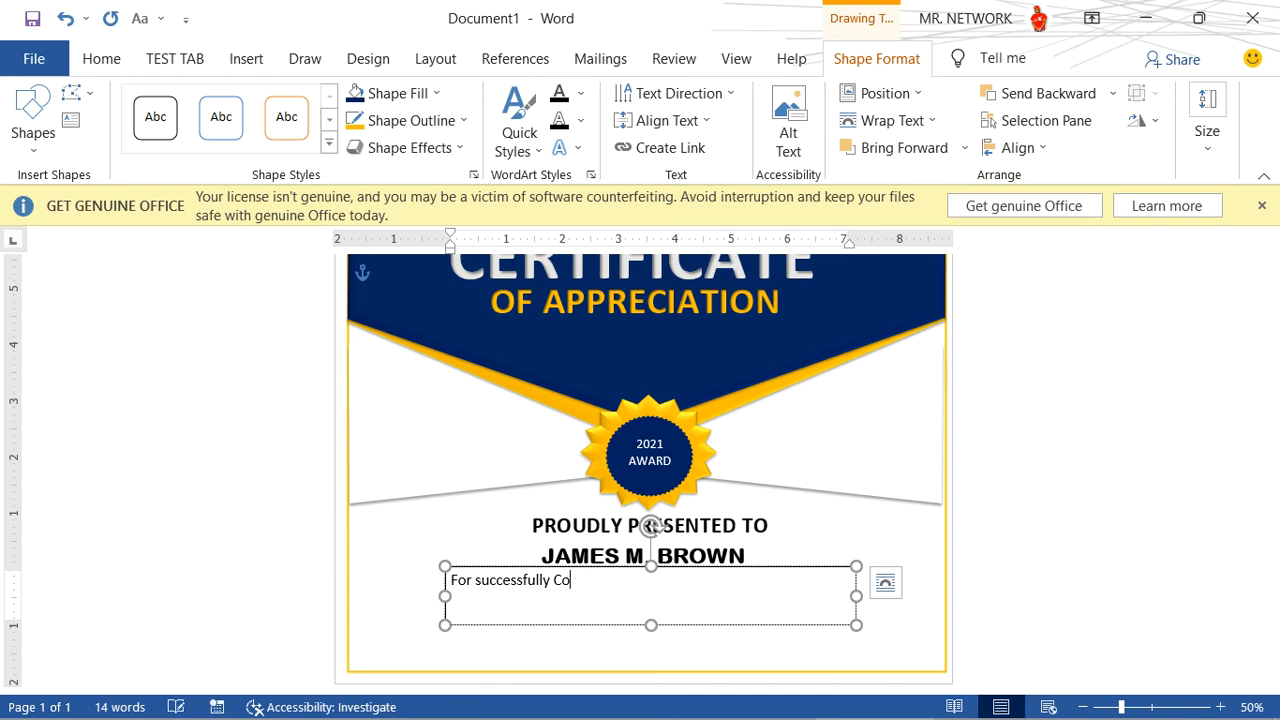
- Continue the award description after "For successfully" with "Winining the Best Teacher Aware"
type("Winini")
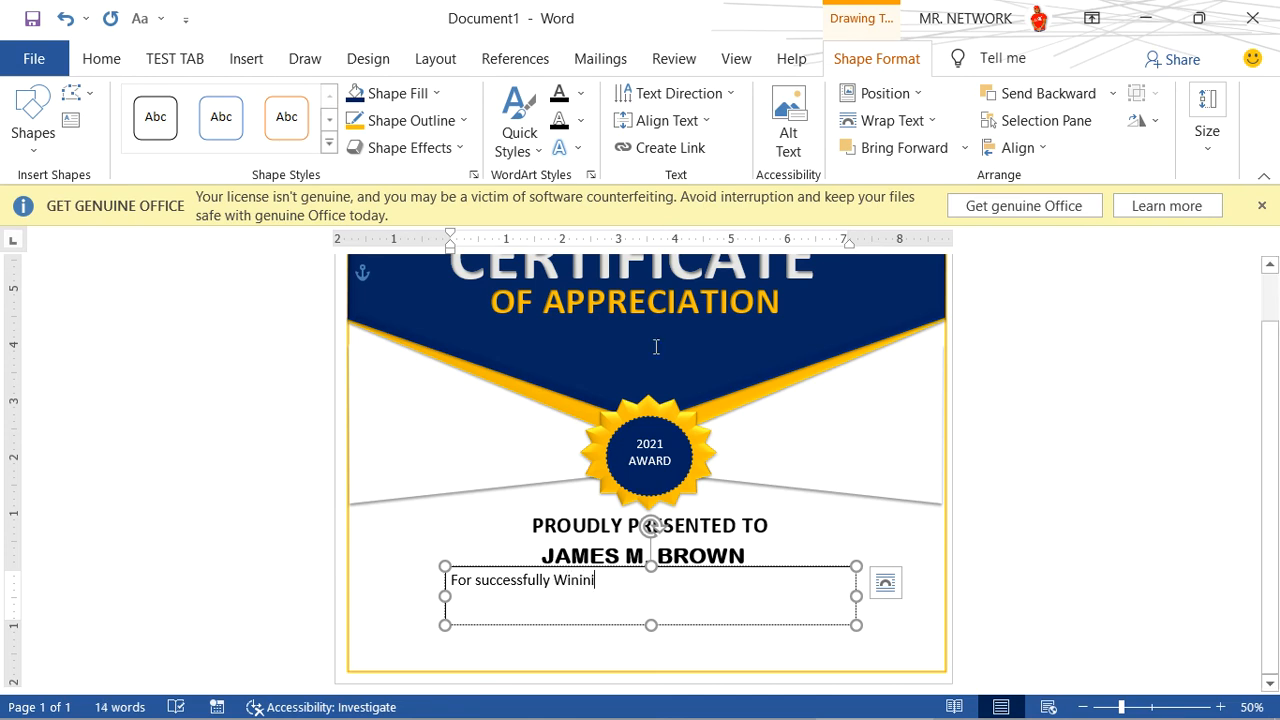
type("g ")
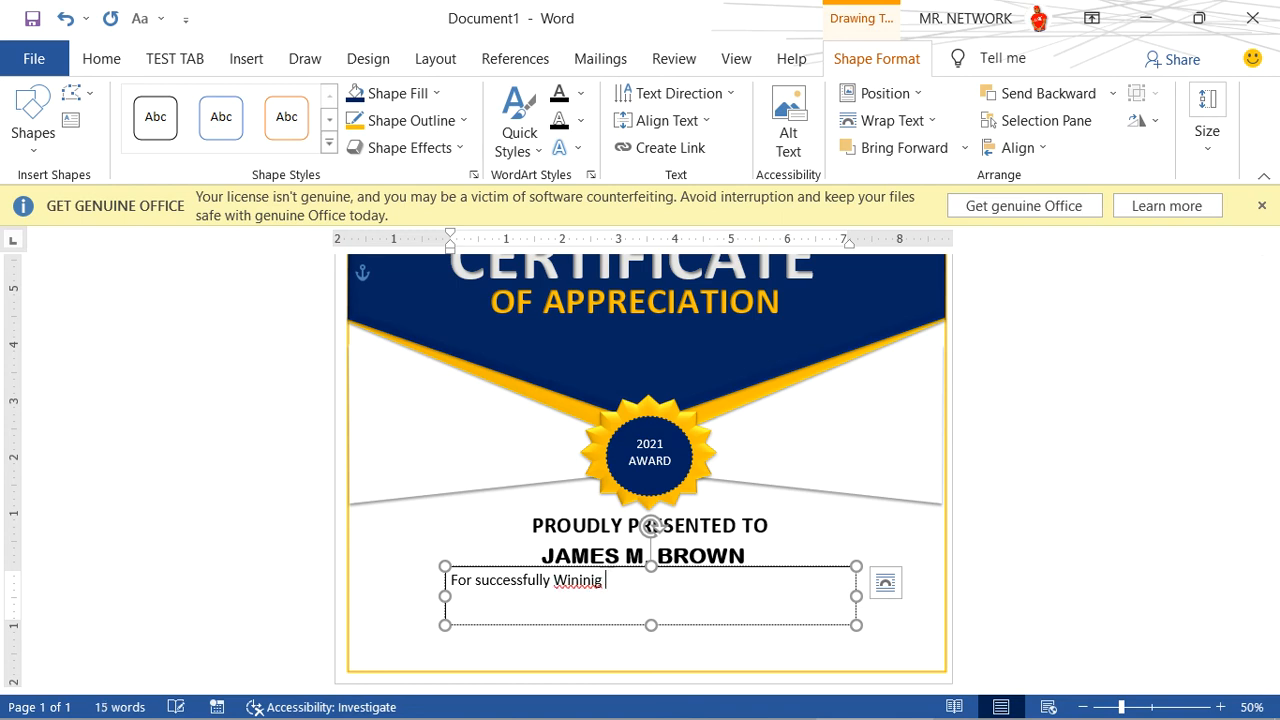
key("BackSpace")
key("BackSpace")
type("ng ")
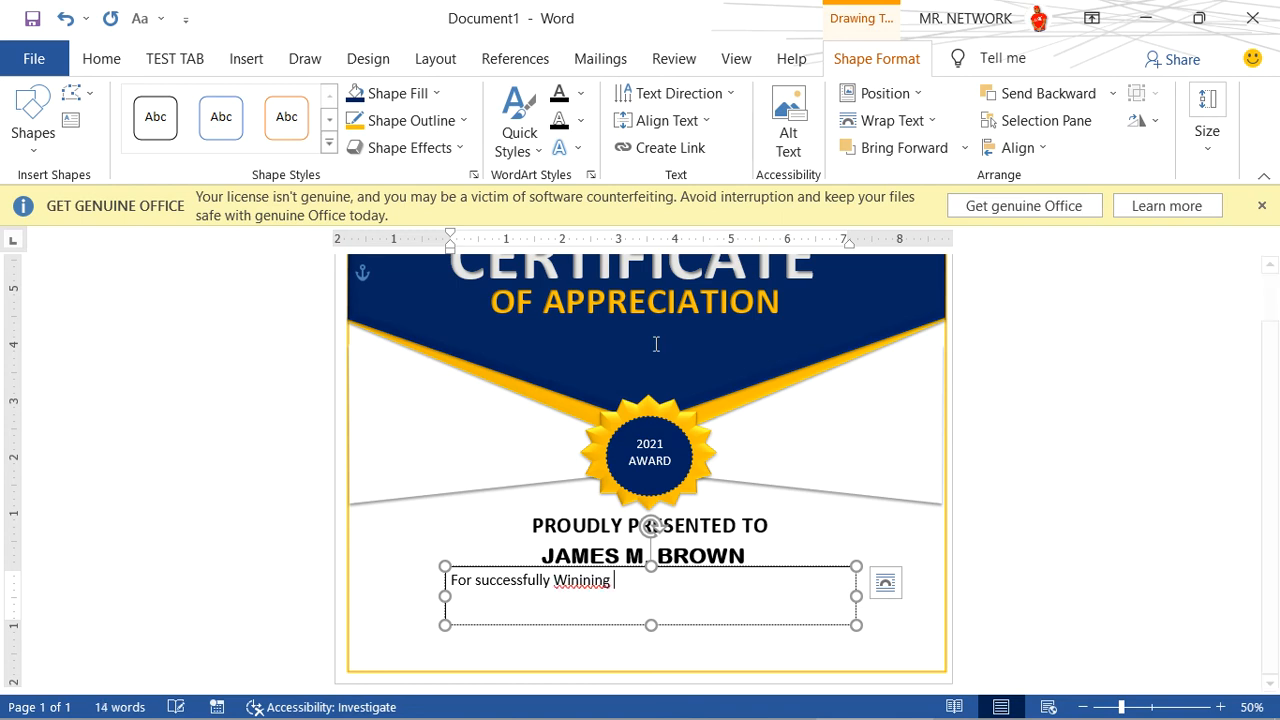
type("the ")
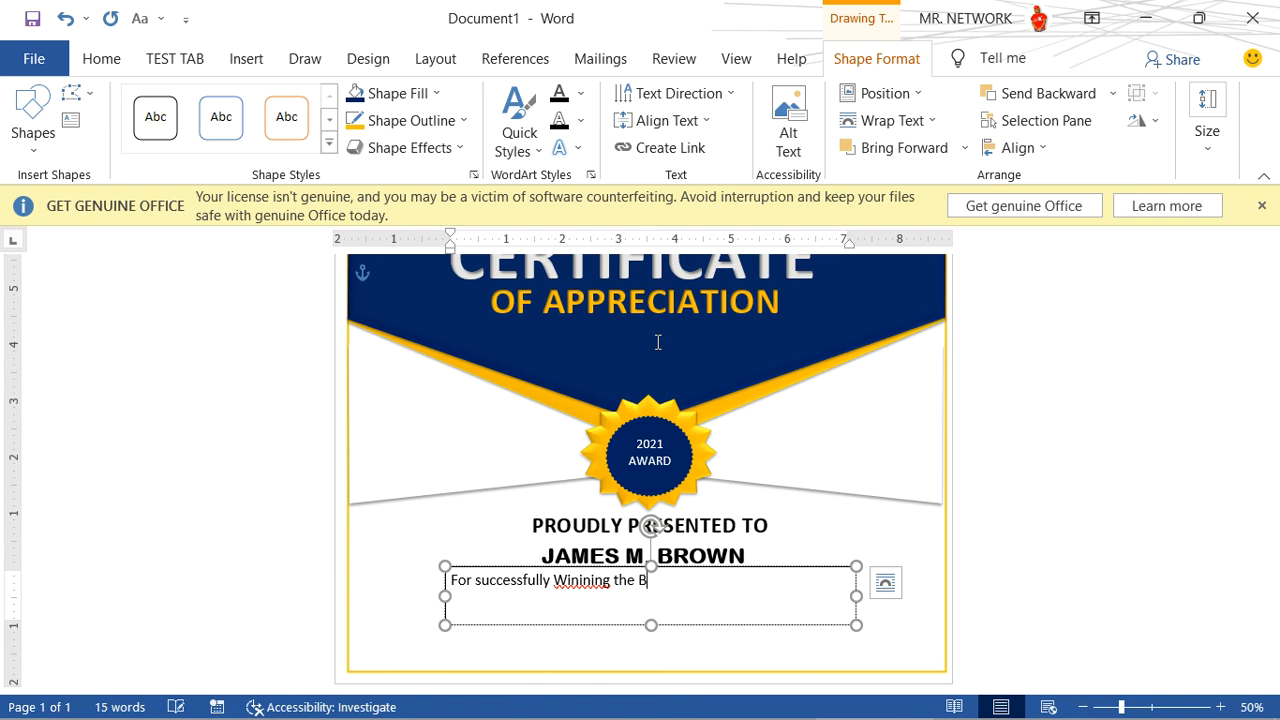
type("Best t")
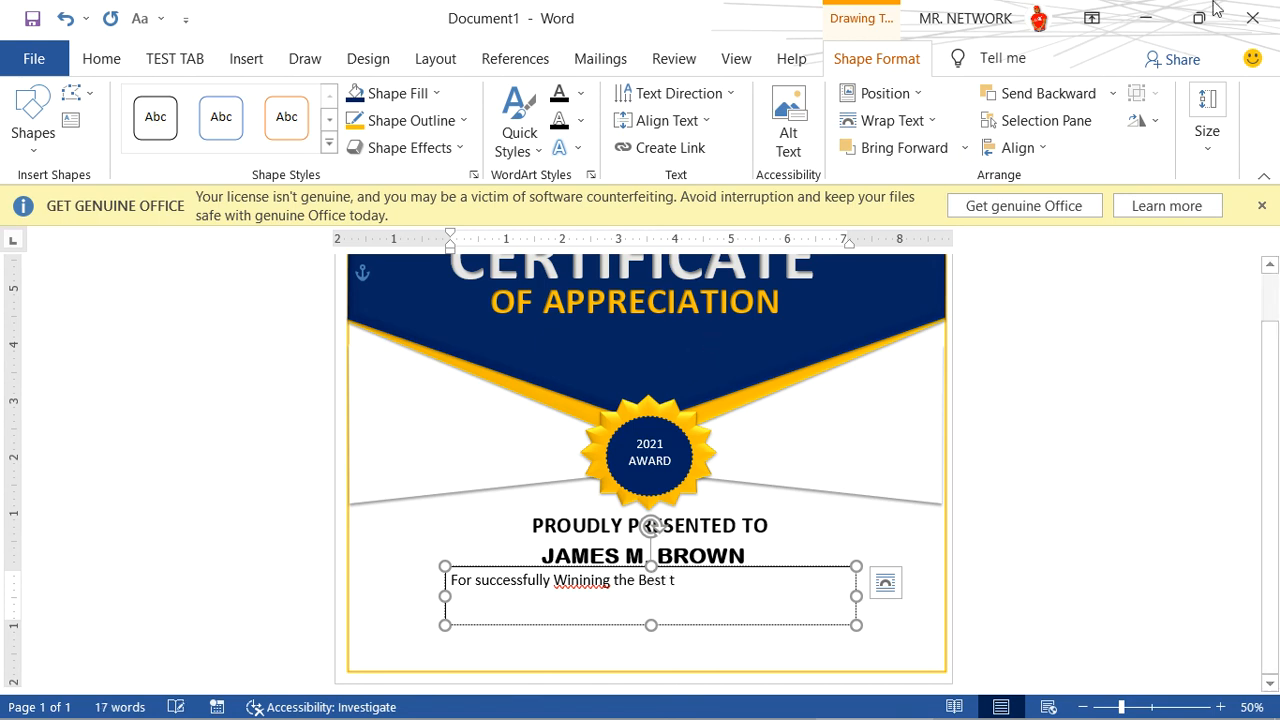
key("BackSpace")
type("T")
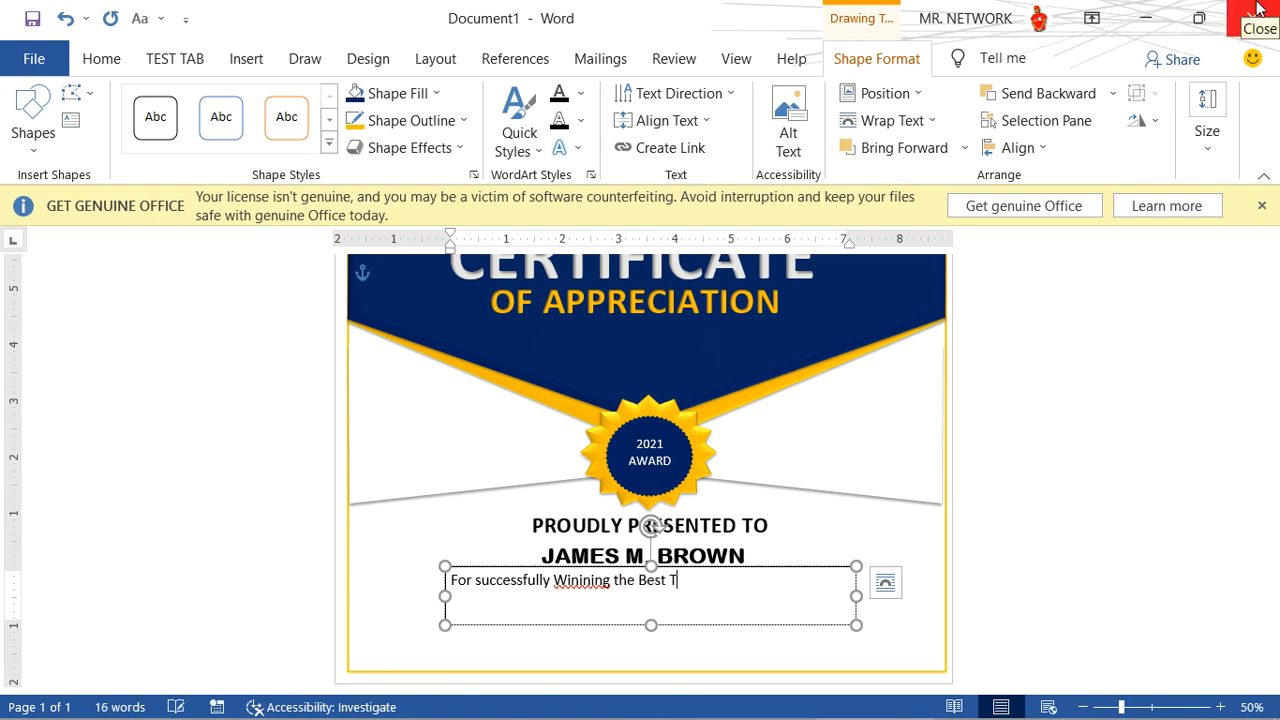
type("eacher Aware")
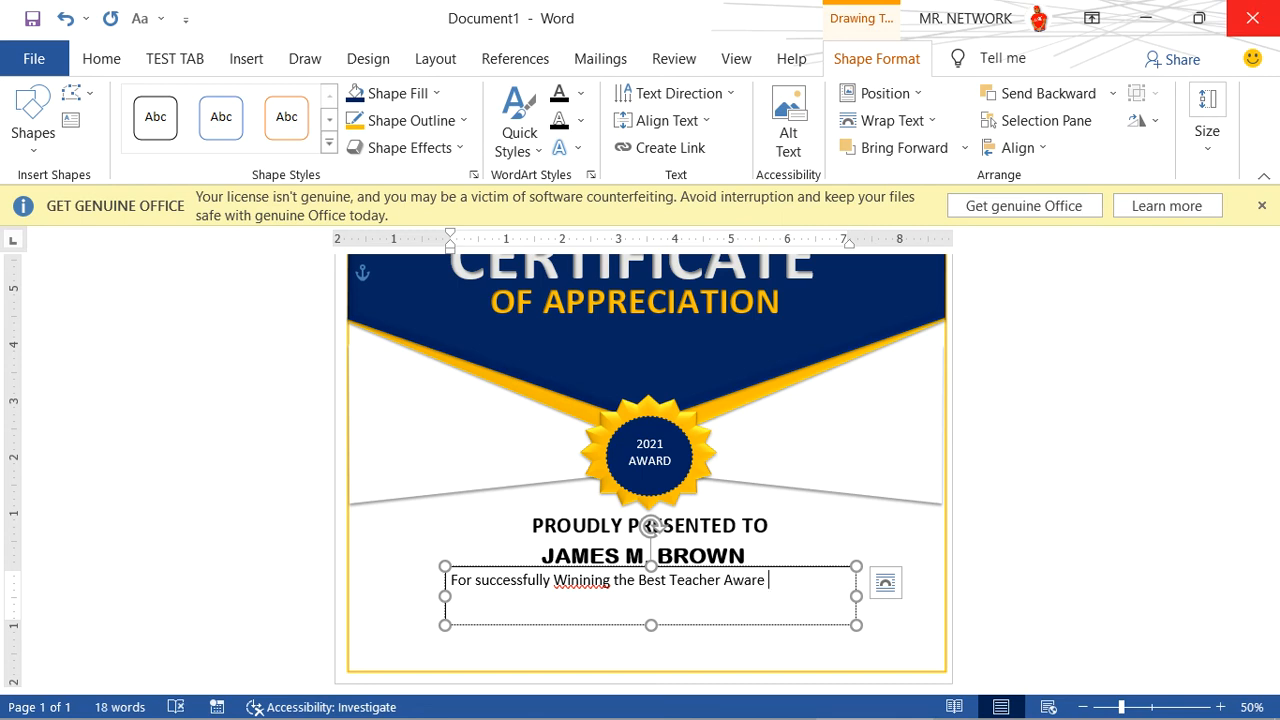
- Finish the award description with "in the Bluecrest University Liberia"
type("Ihe Bluece")
key("BackSpace")
type("r s")
key("BackSpace")
type("ecrest")
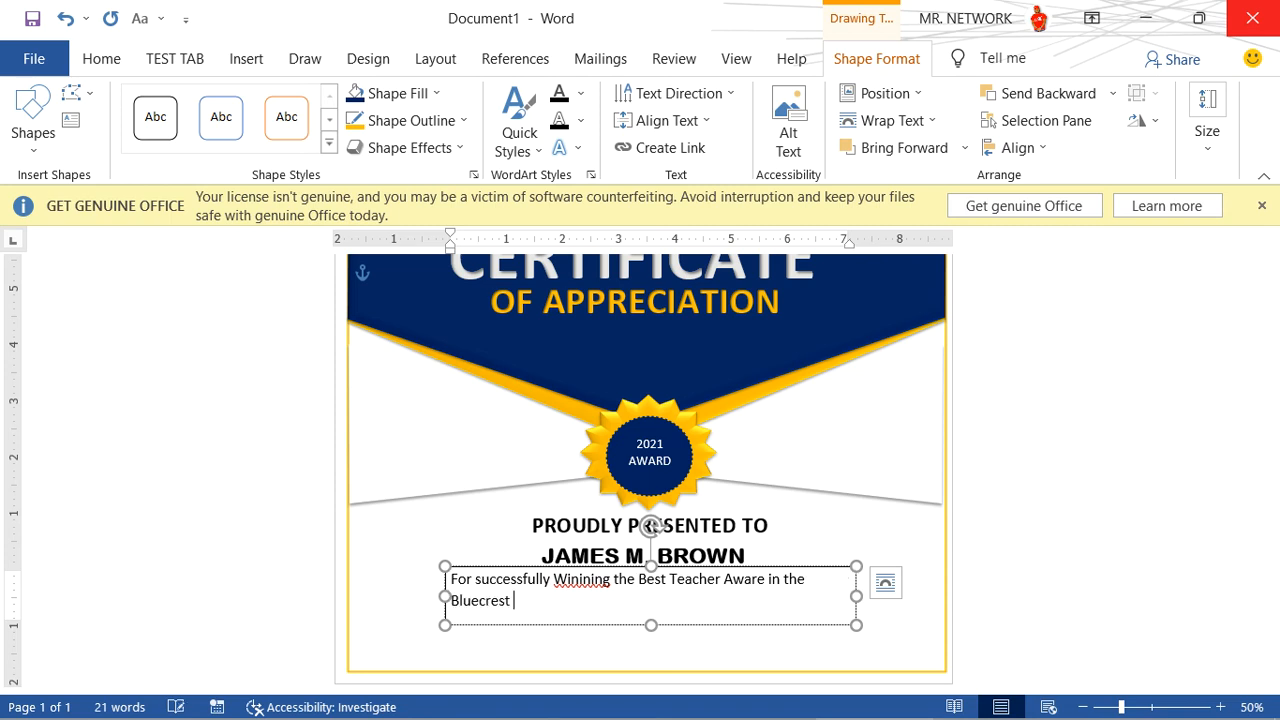
type(" University Liberia")
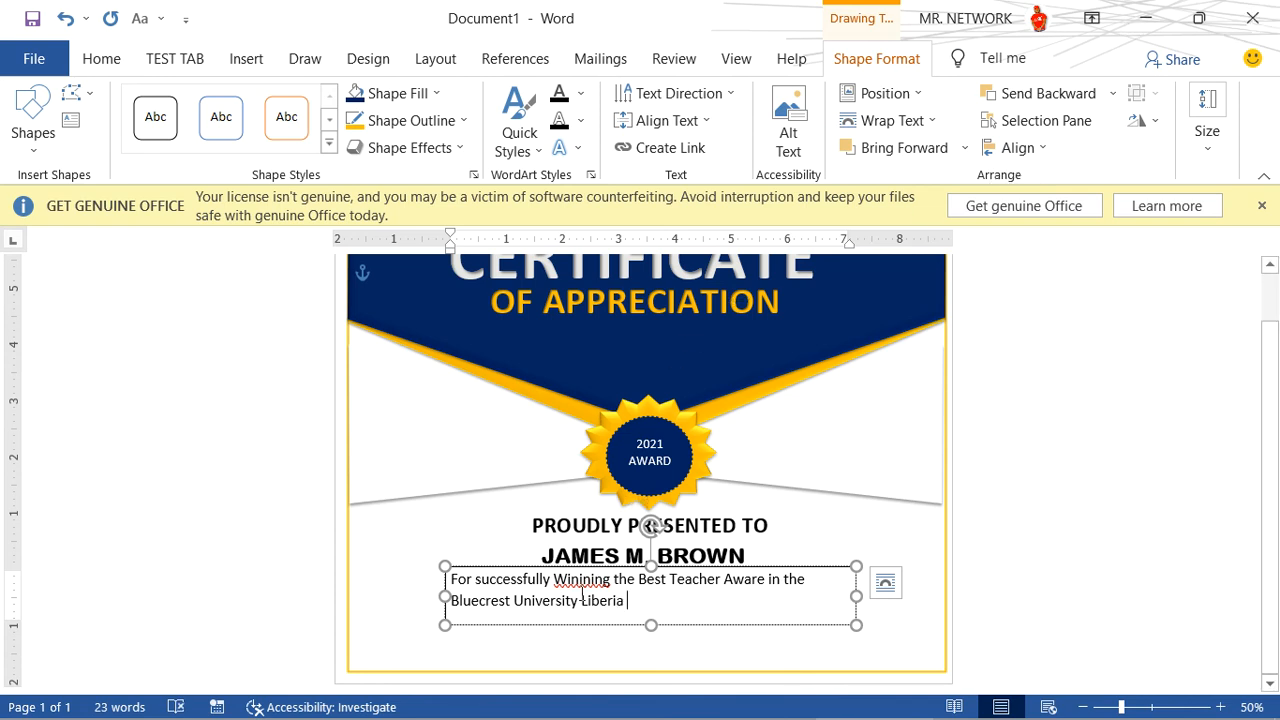
- Correct the misspelled word "Winining" in the award description to "Winning"
right_click(580, 580)
left_click(491, 223)
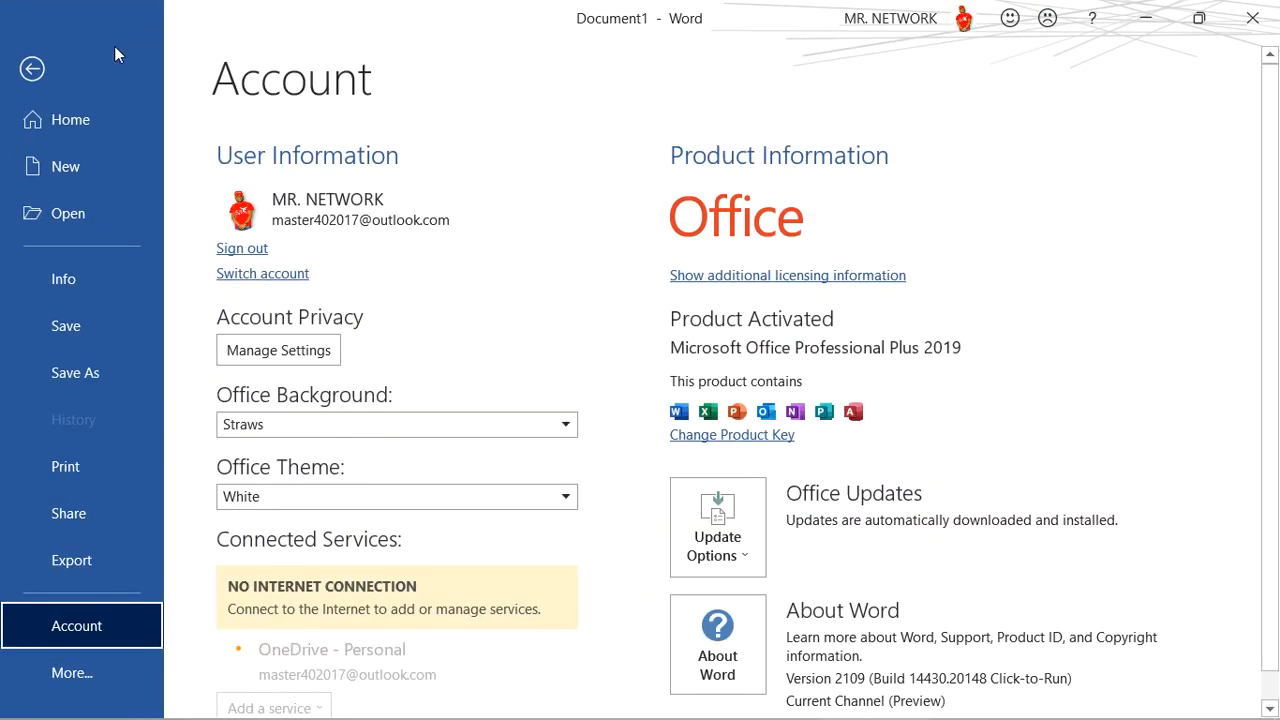
left_click(32, 68)
- Make the whole award description bold and enlarge its text box slightly in width and height
left_click_drag(631, 605, 409, 566)
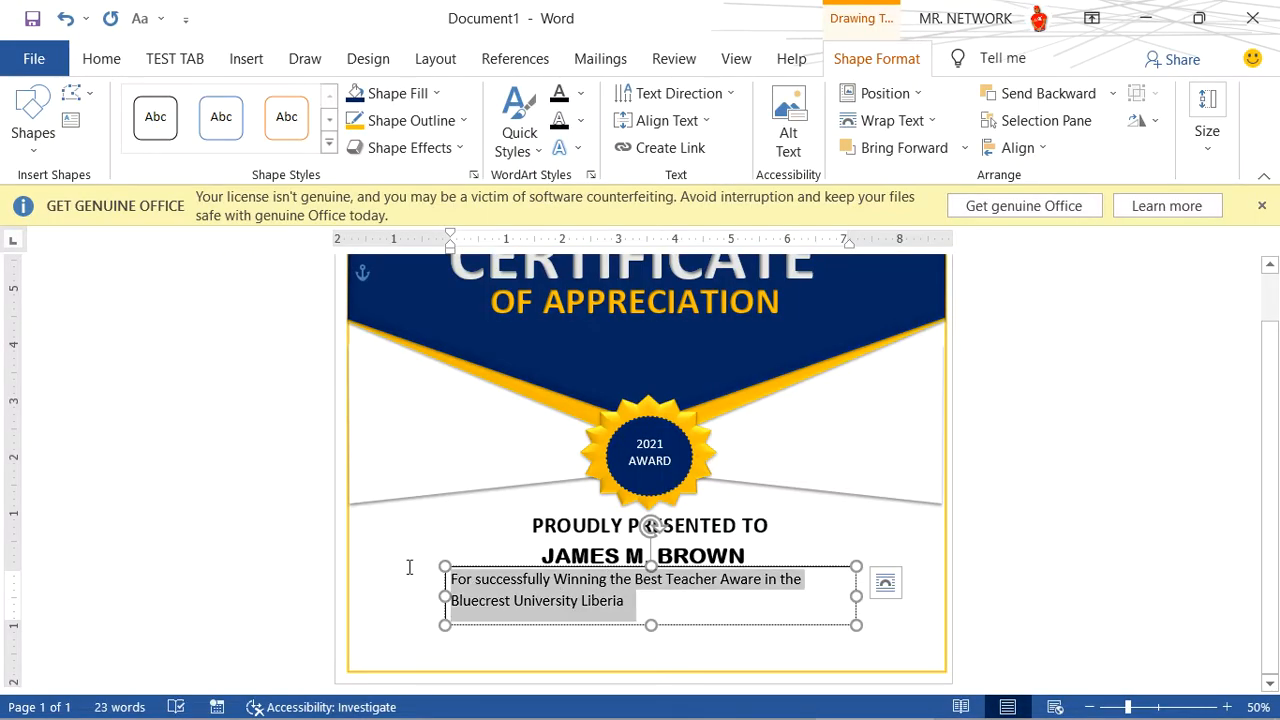
left_click(426, 525)
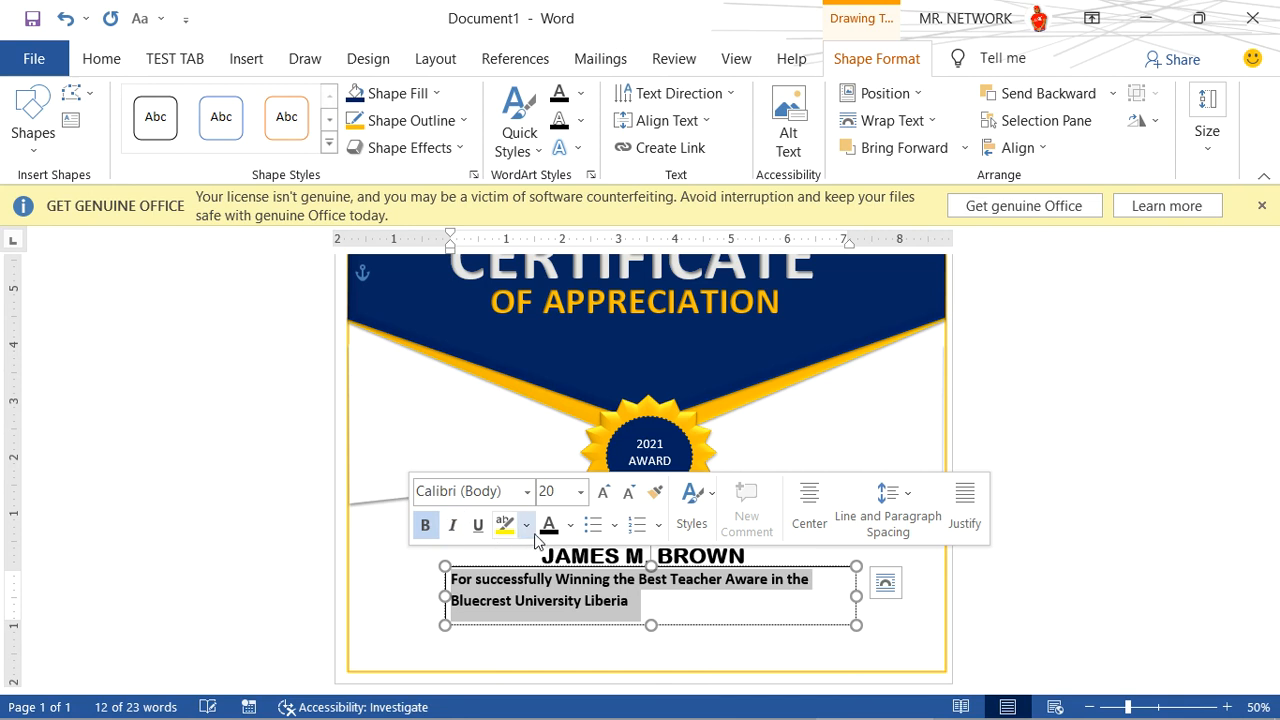
left_click(742, 628)
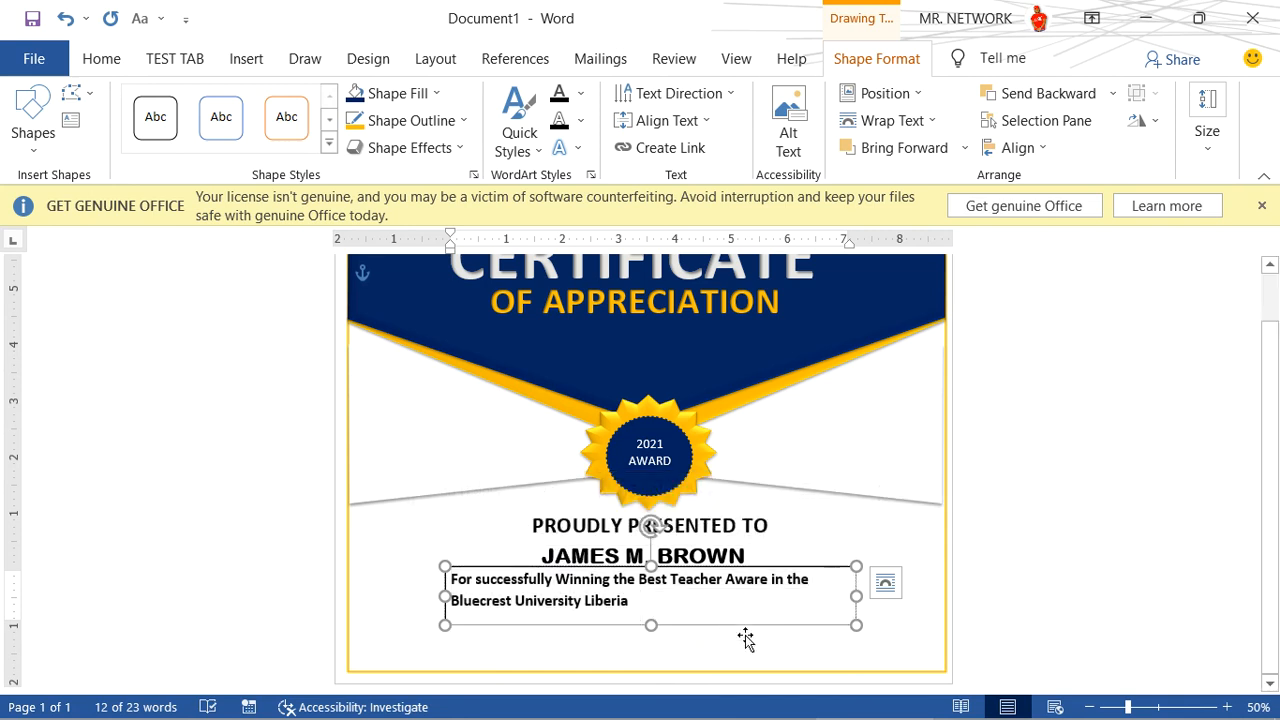
left_click_drag(856, 626, 862, 636)
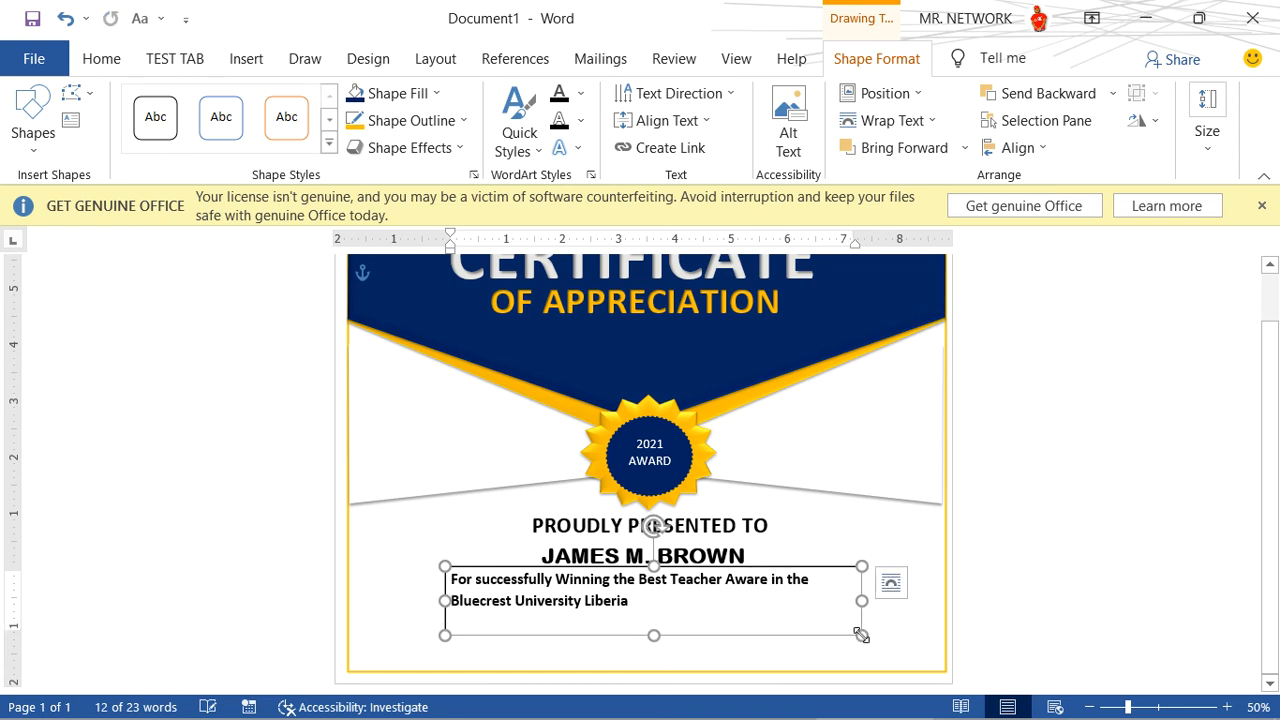
- Center the award description in its text box and set its font size to 22
triple_click(642, 607)
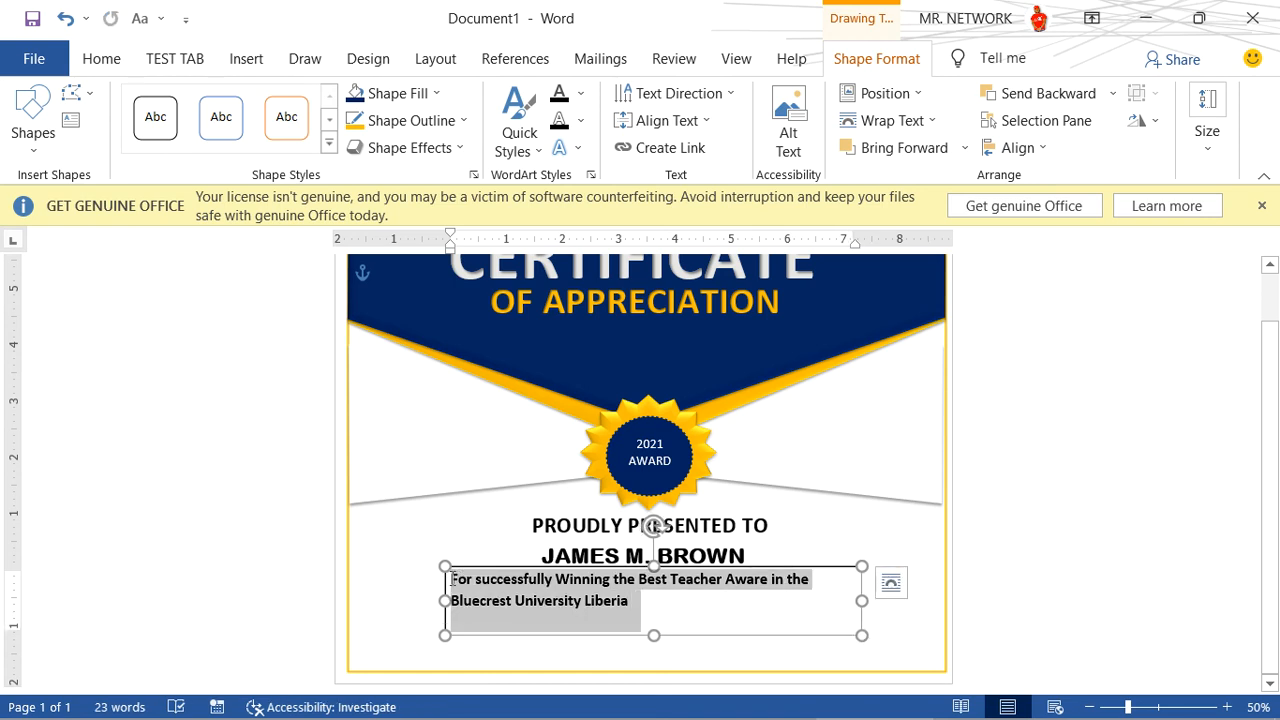
left_click(118, 60)
left_click(491, 138)
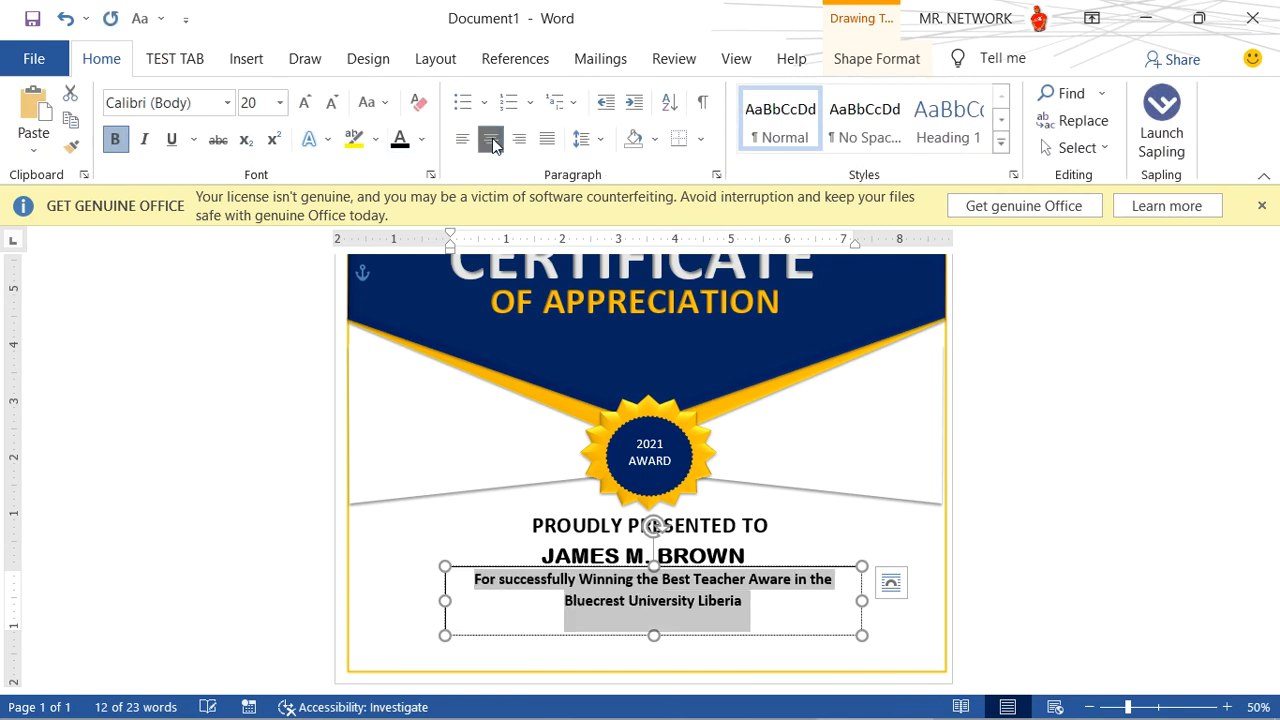
left_click(305, 102)
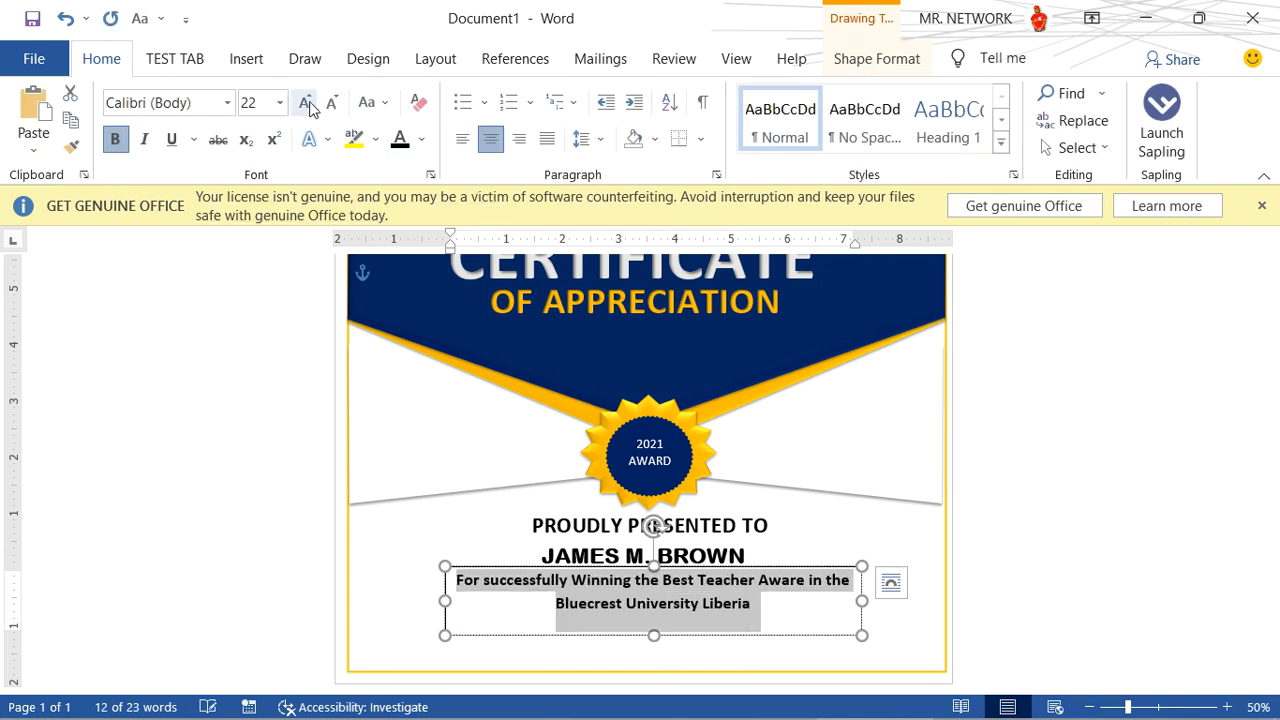
- Remove the outline from the award description's text box
left_click(732, 638)
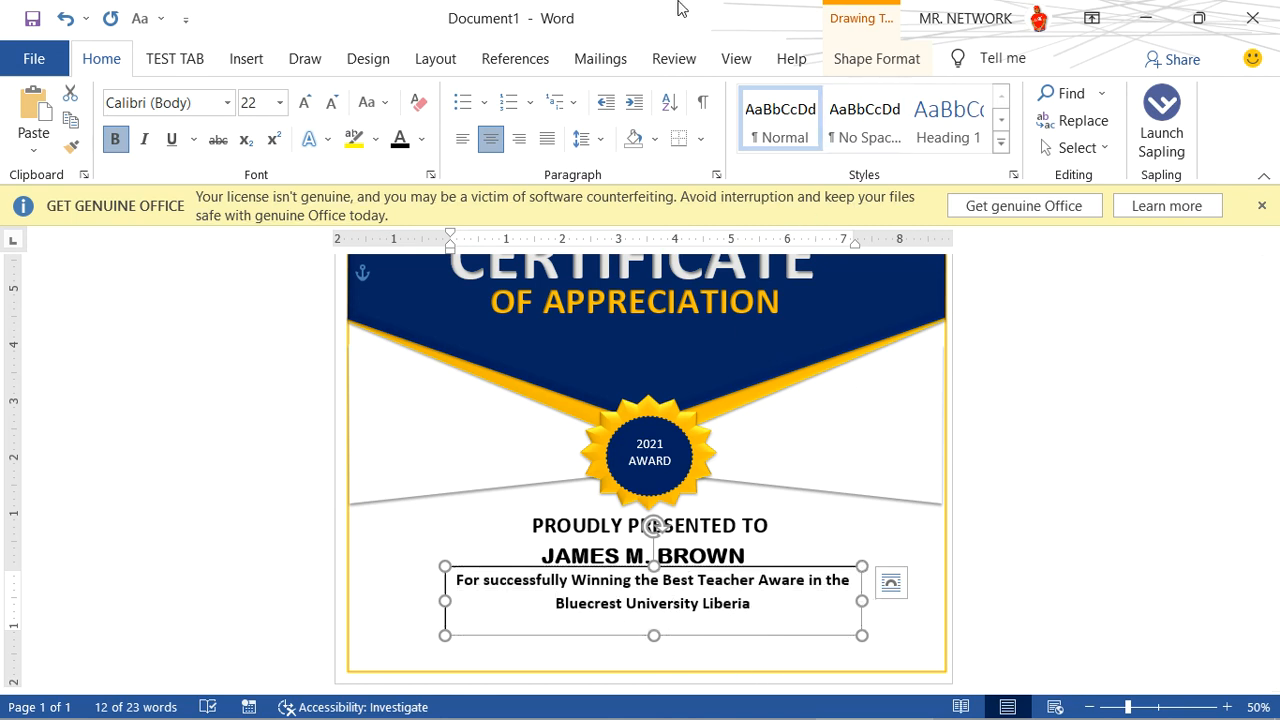
left_click(851, 62)
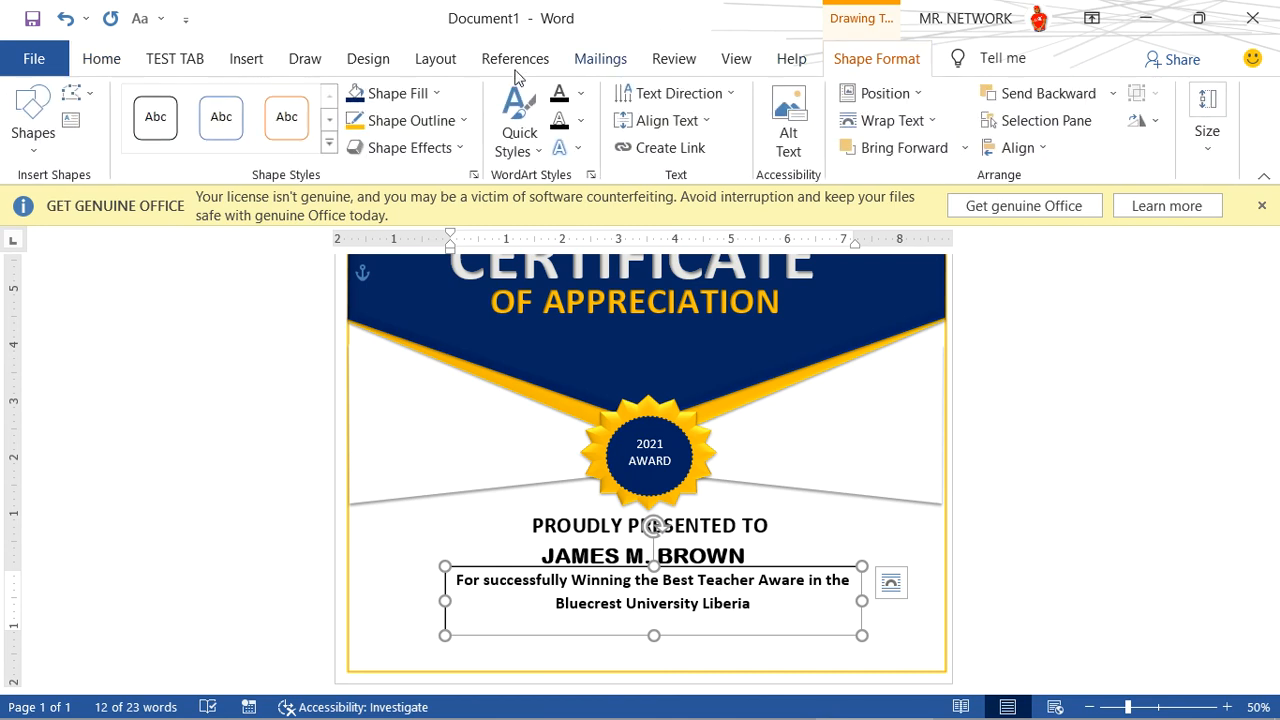
left_click(408, 120)
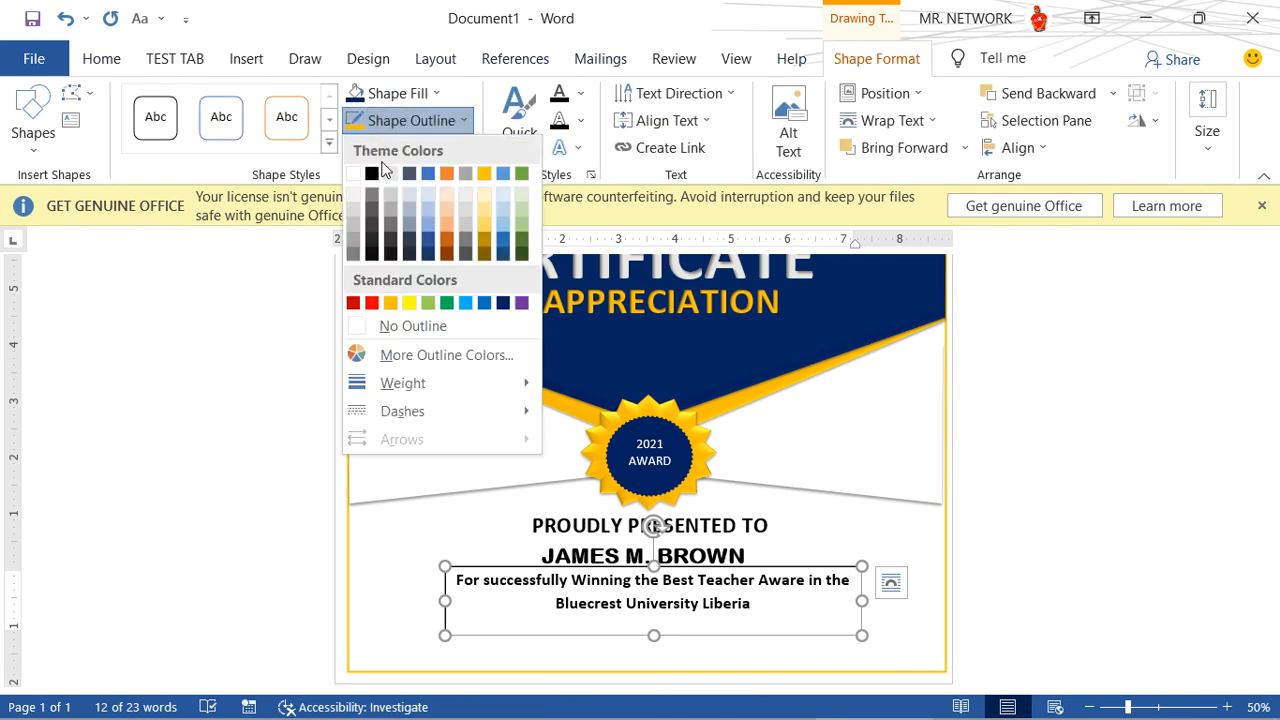
left_click(368, 326)
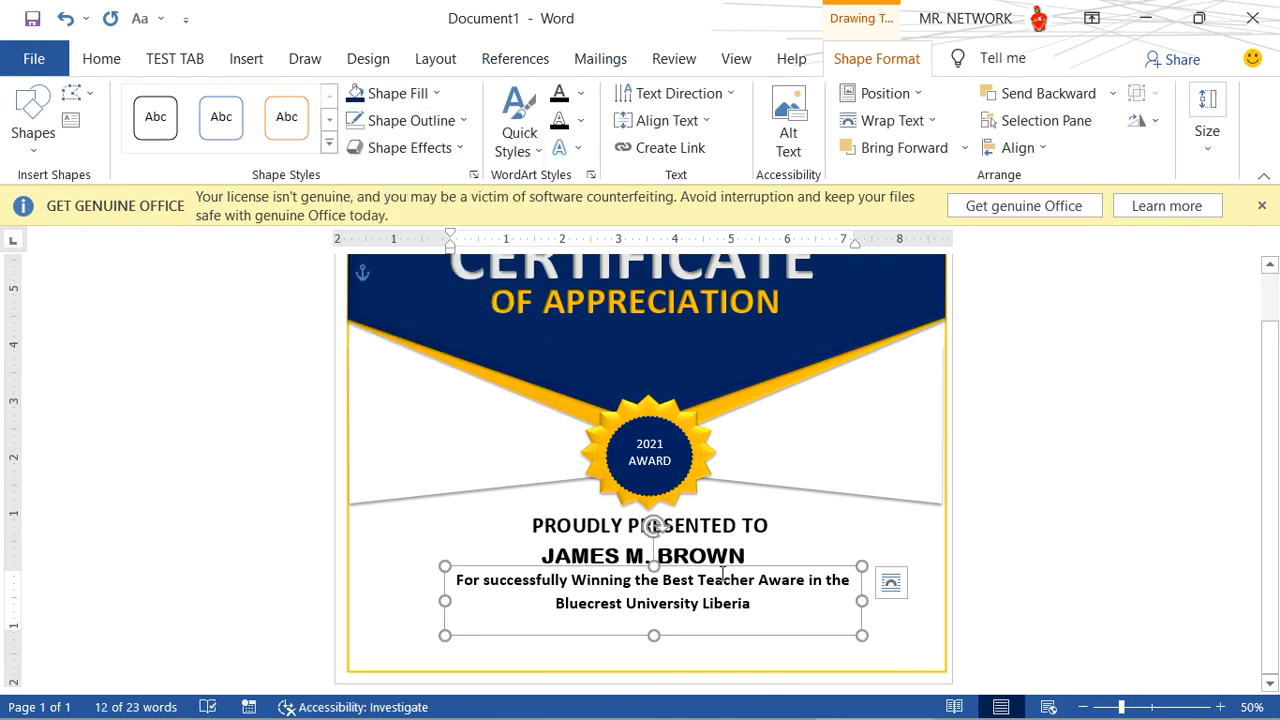
left_click(786, 658)
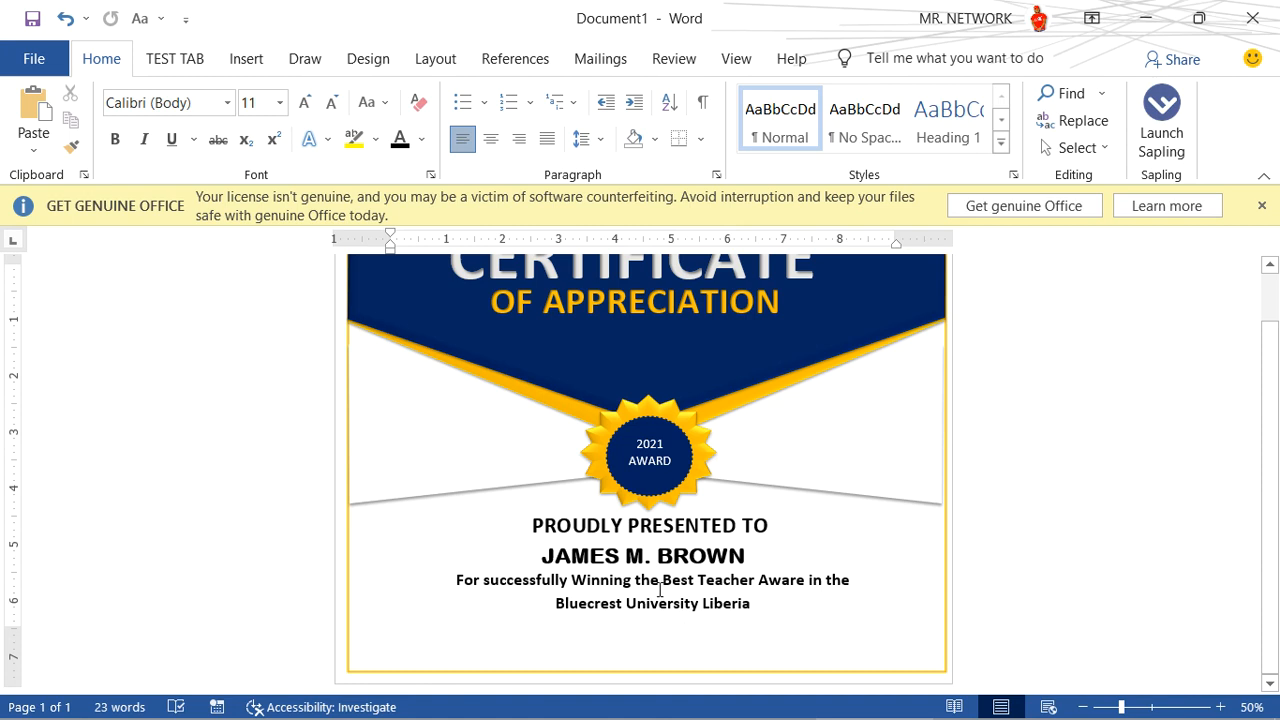
- Draw a horizontal line about 2.7 inches long below the award description, near the certificate's lower left corner
left_click(246, 58)
left_click(272, 93)
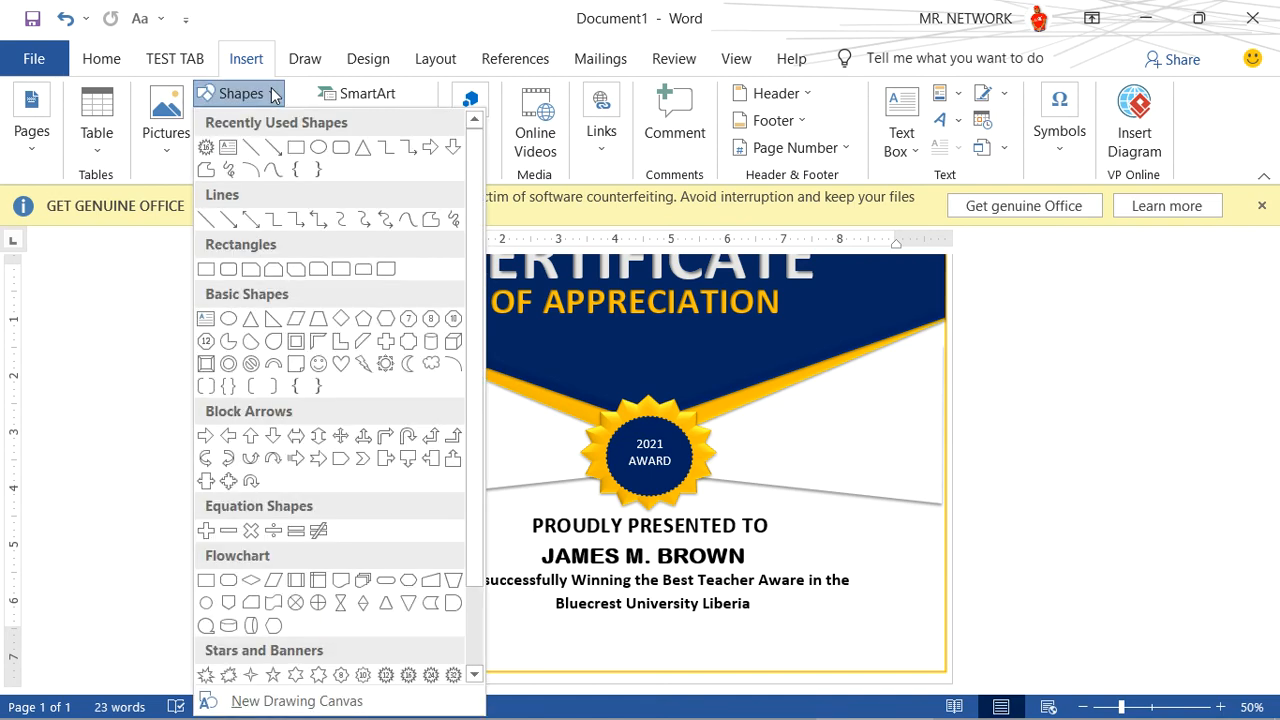
left_click(250, 147)
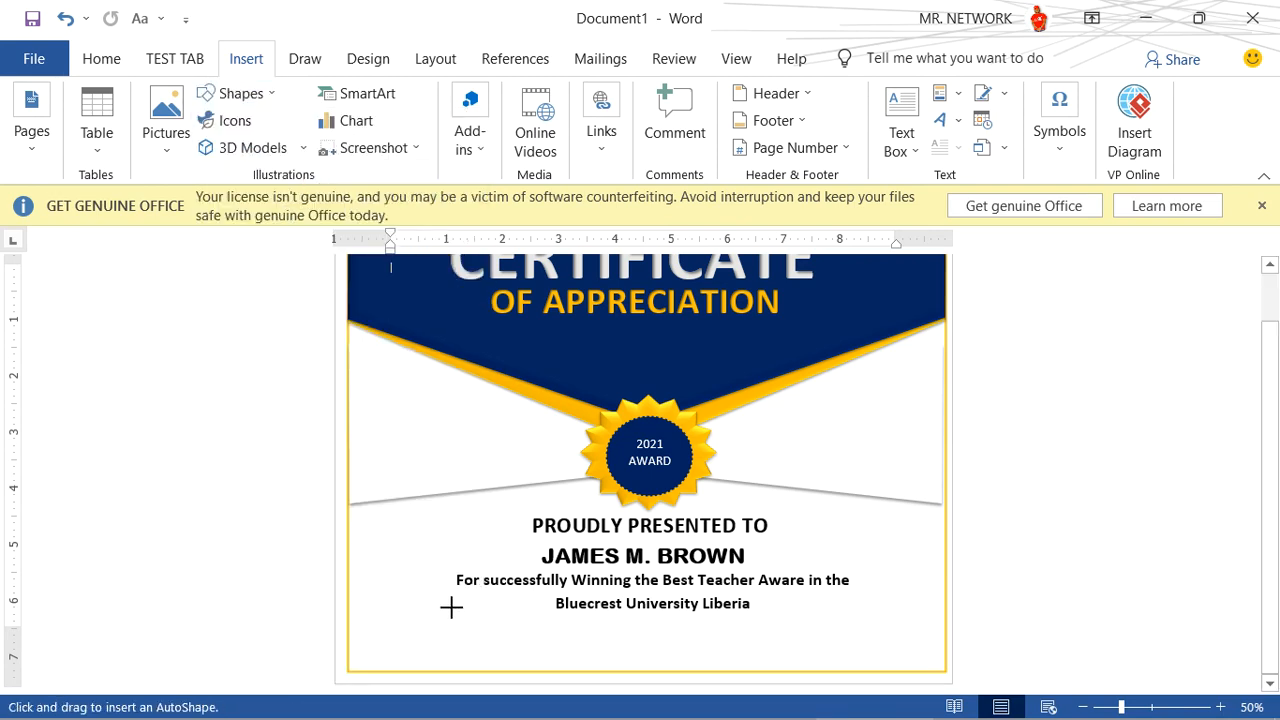
left_click_drag(383, 630, 537, 635)
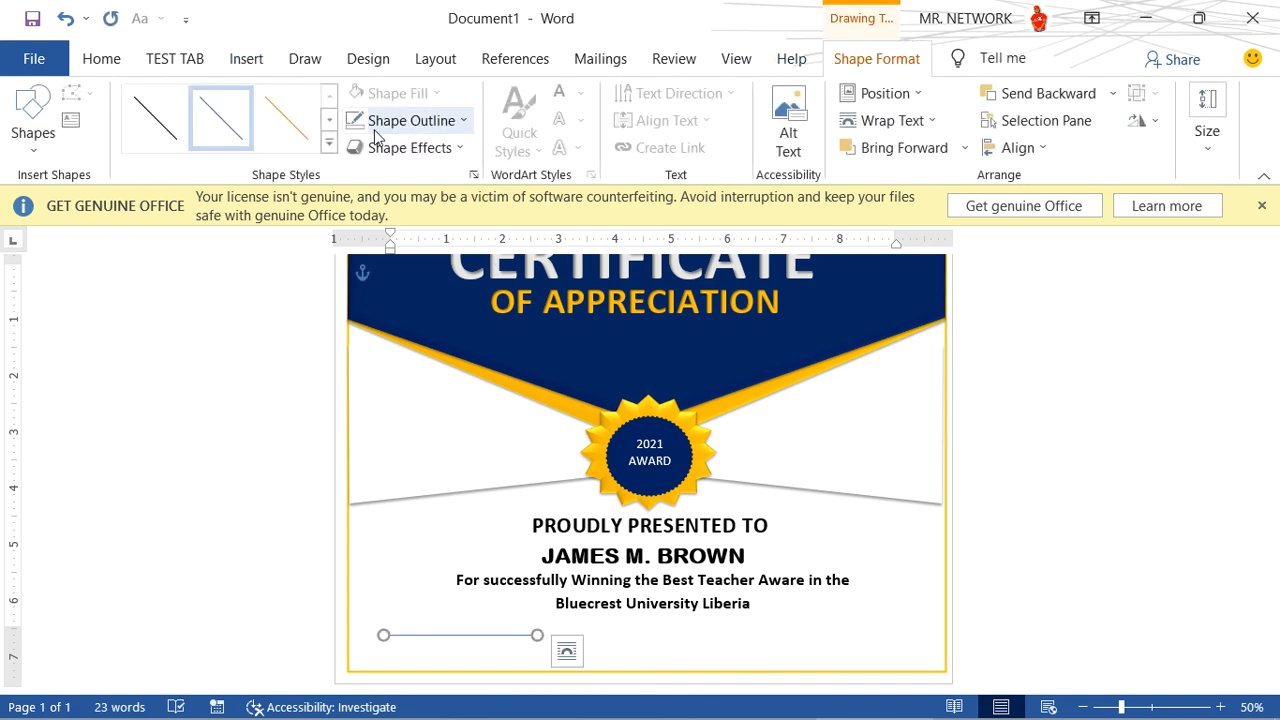
- Color the new line black and give it the thickest black theme line style
left_click(403, 120)
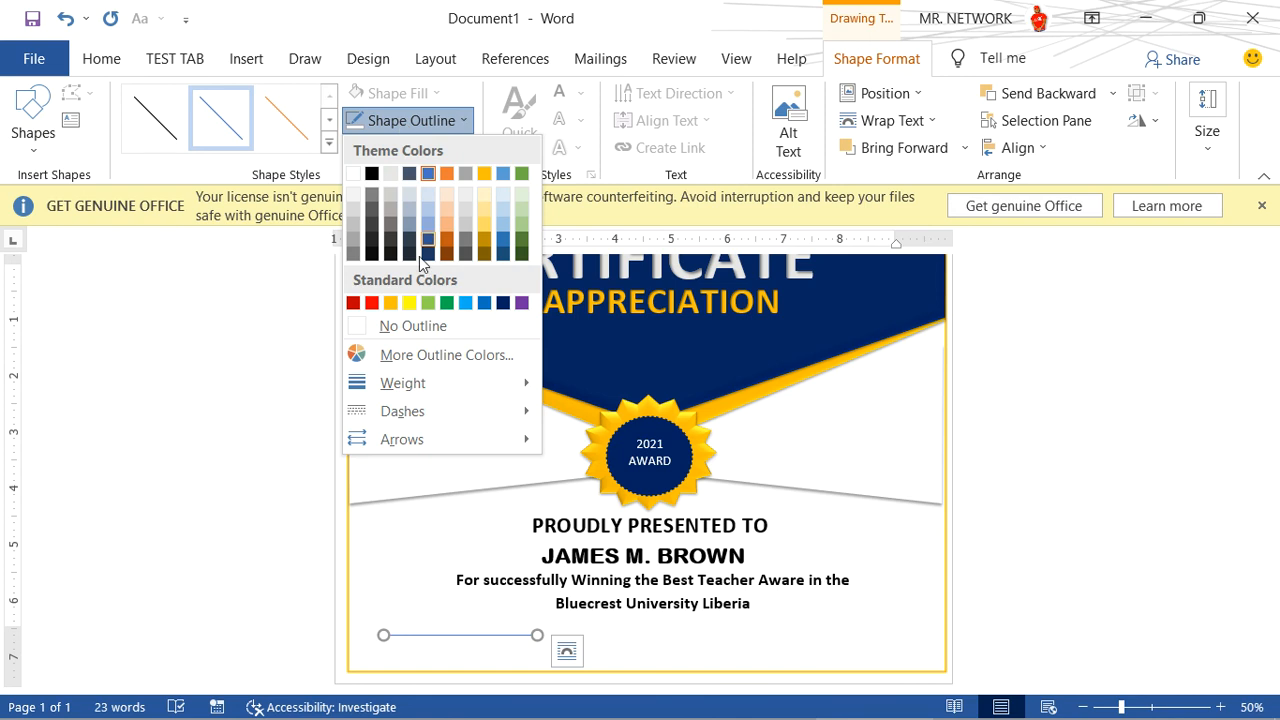
left_click(370, 177)
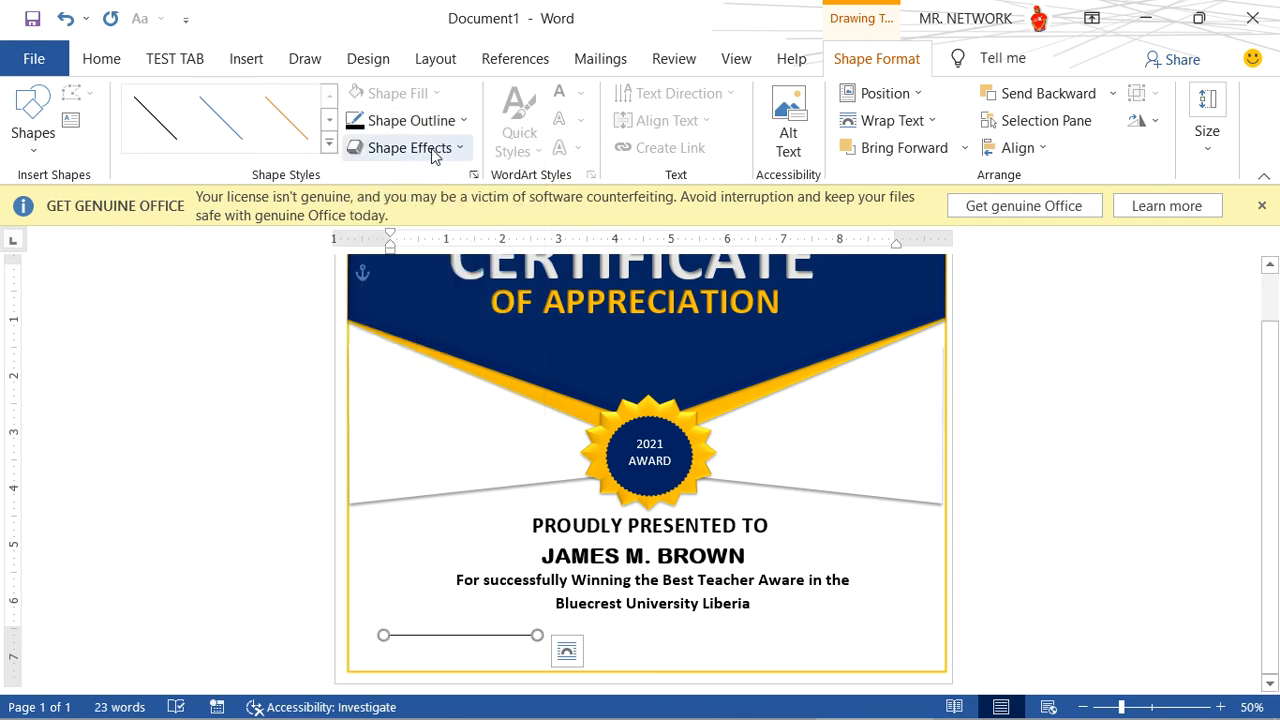
left_click(328, 143)
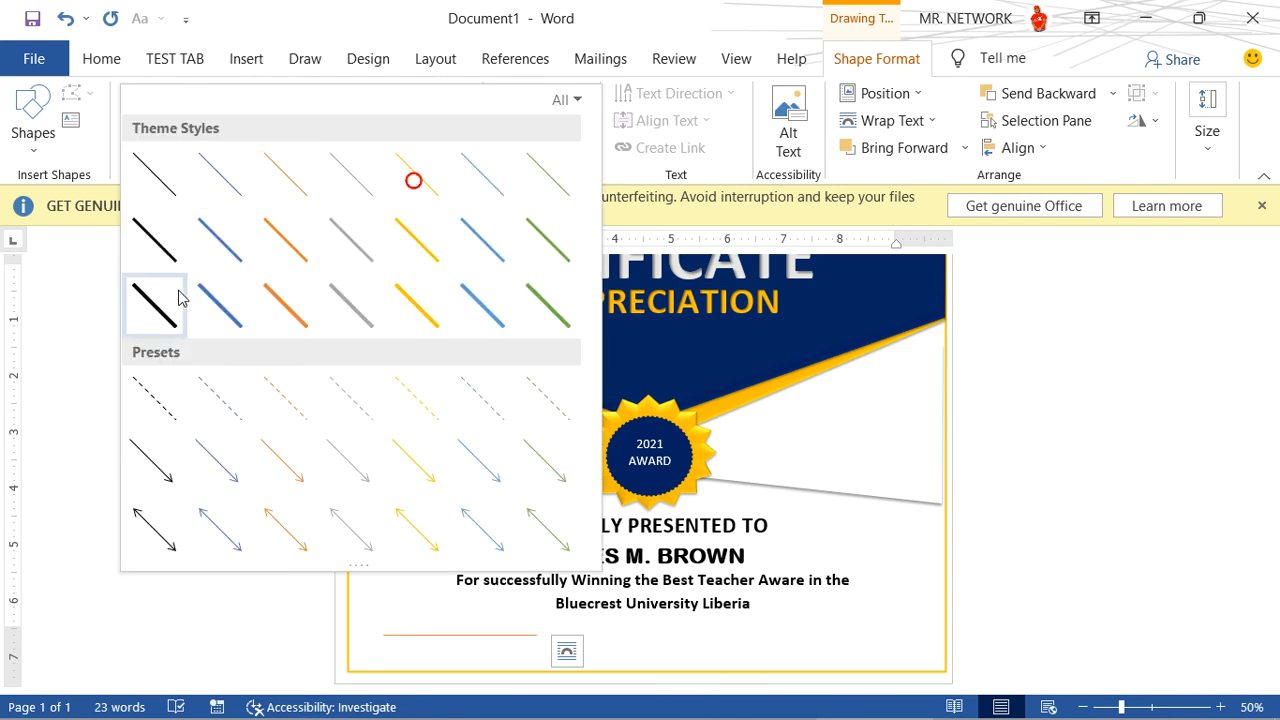
left_click(160, 306)
- Shorten the black line from its right end to about 2.25 inches and set its weight to 3 pt
left_click_drag(537, 636, 510, 633)
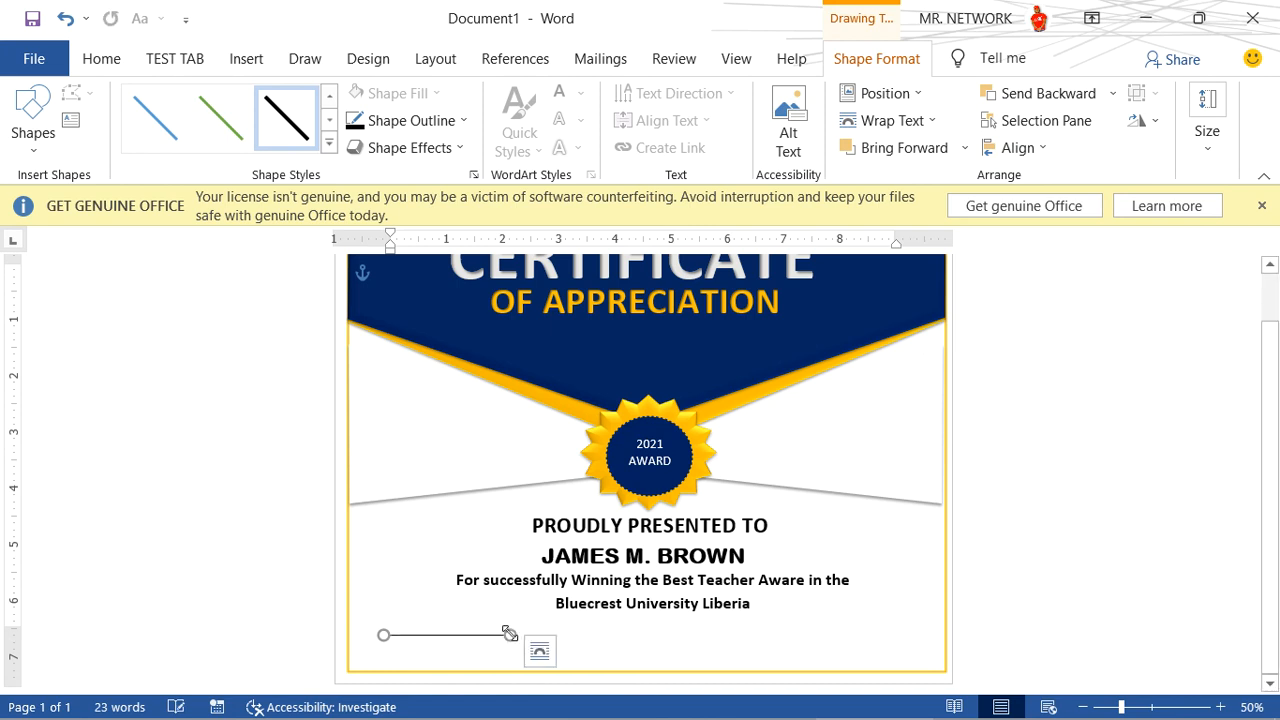
left_click(458, 122)
mouse_move(464, 395)
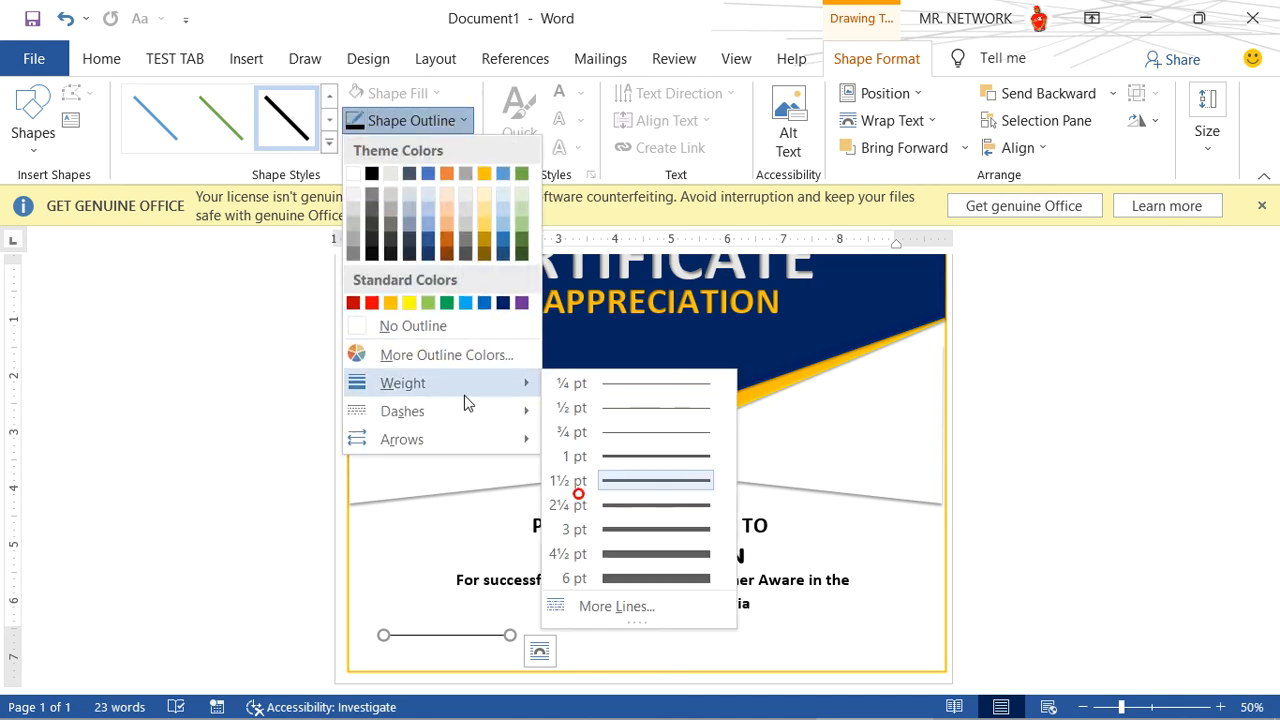
left_click(640, 538)
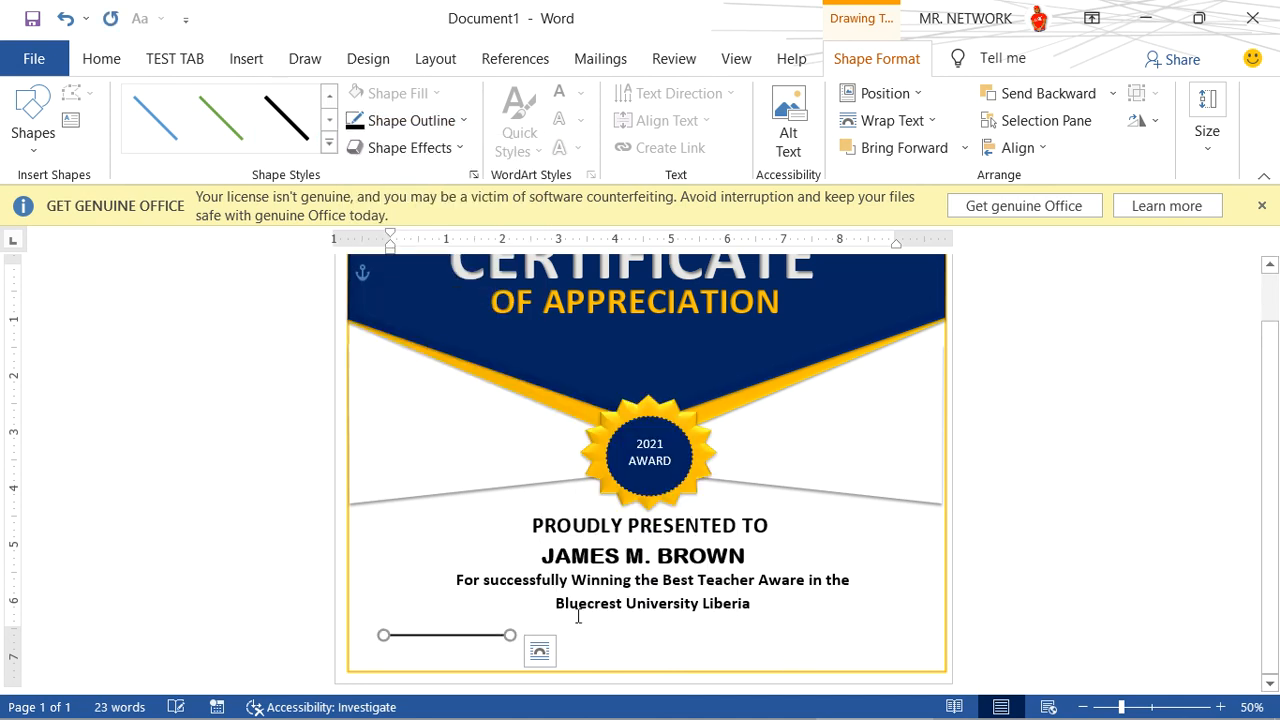
left_click(587, 651)
- Duplicate the black line and move the copy to the certificate's lower right side, about level with the original
left_click(480, 636)
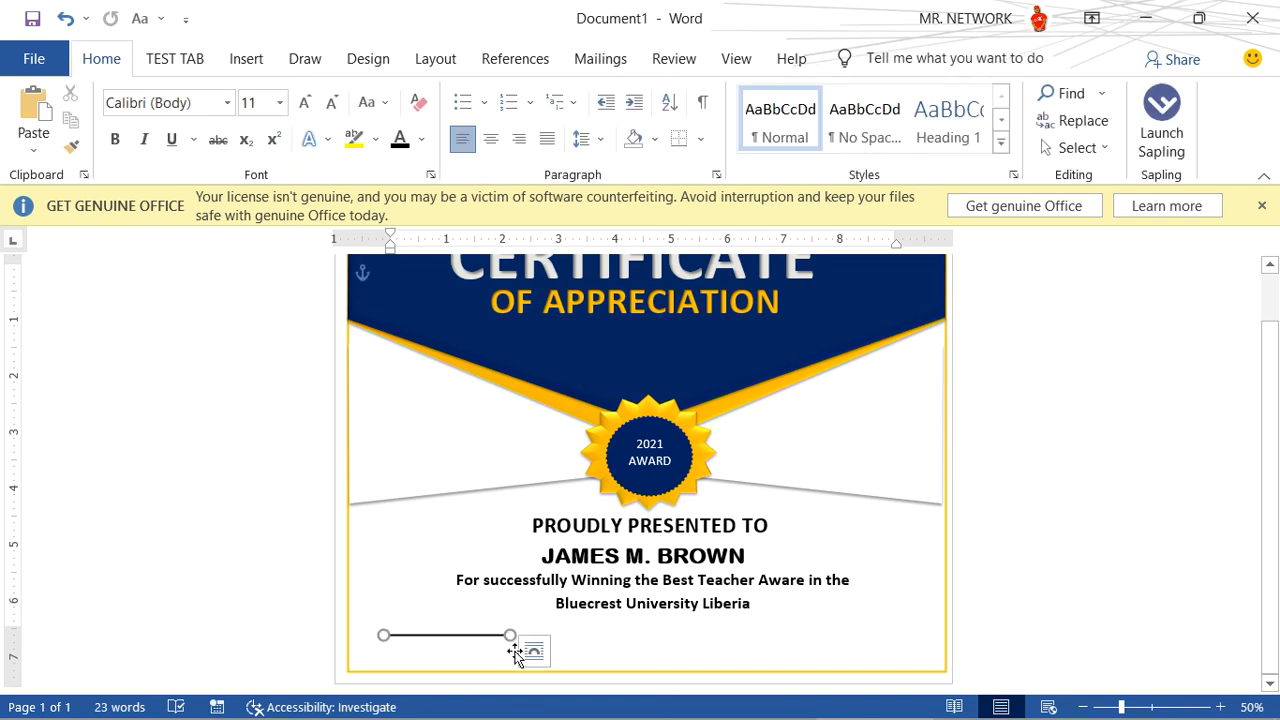
key("ctrl+d")
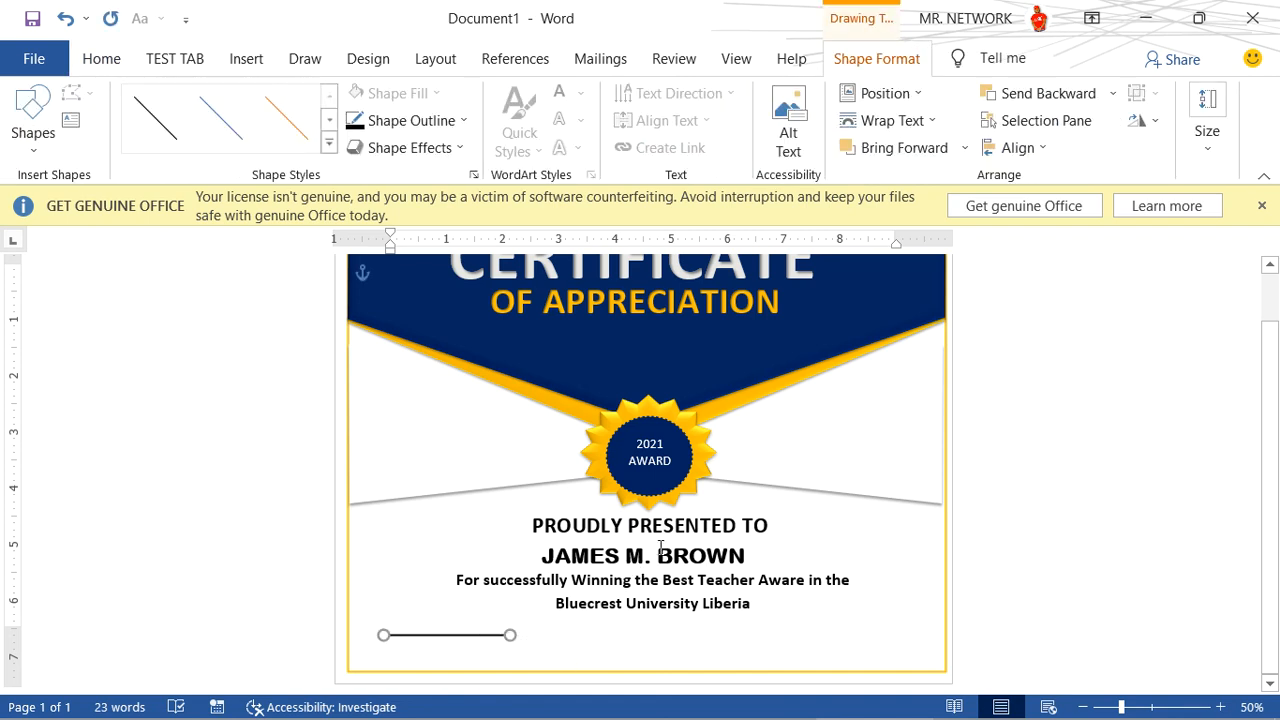
mouse_move(463, 640)
left_mouse_down()
mouse_move(834, 623)
mouse_move(845, 642)
left_mouse_up()
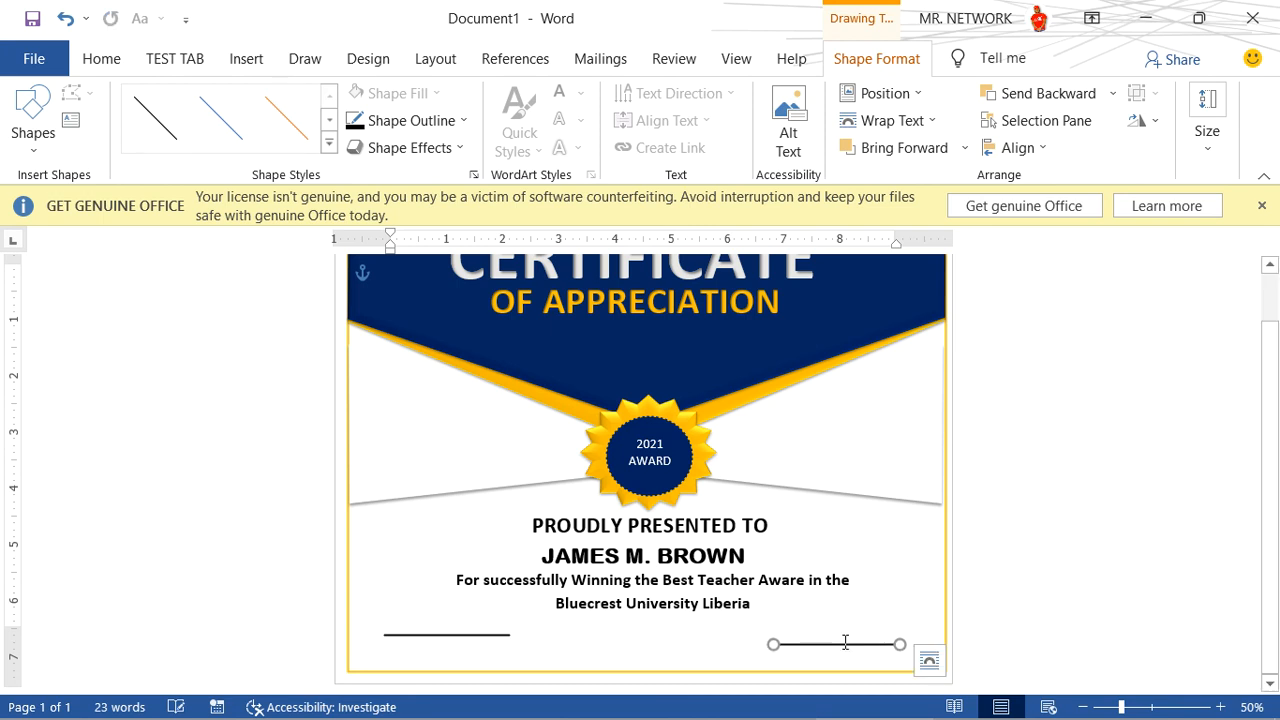
left_click(531, 637)
left_click(507, 631)
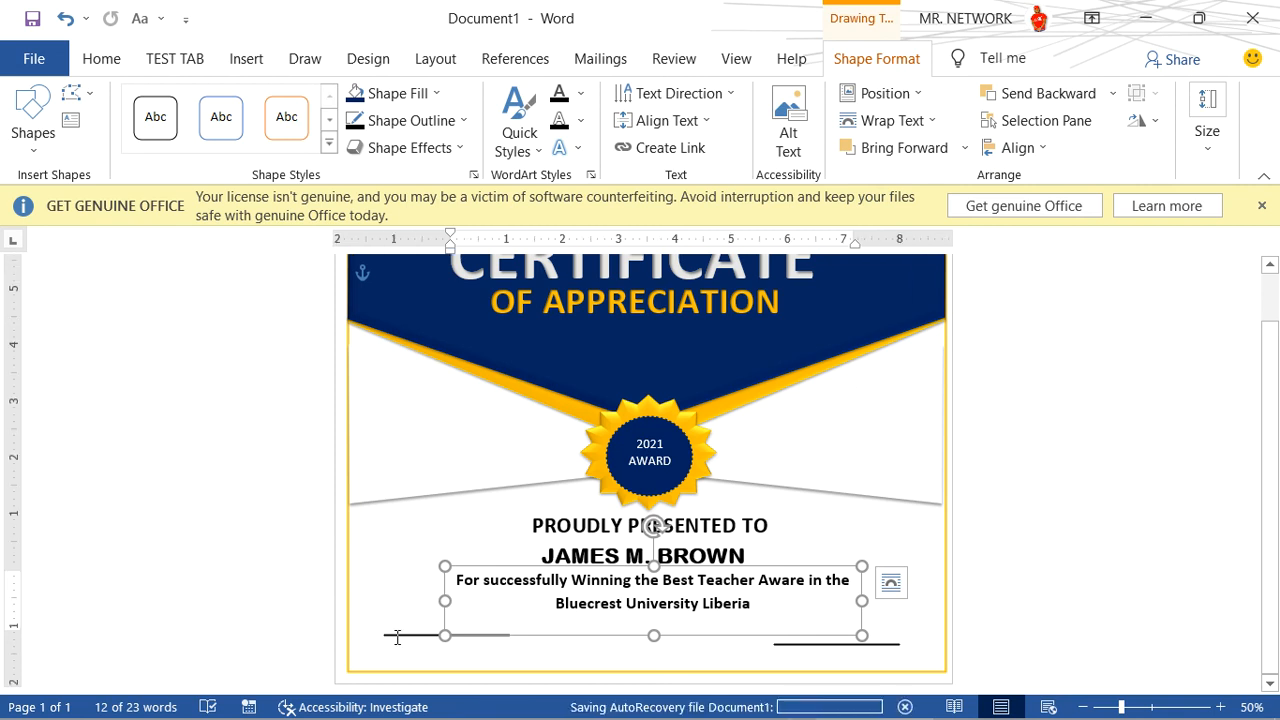
left_click(402, 636)
left_click(407, 634)
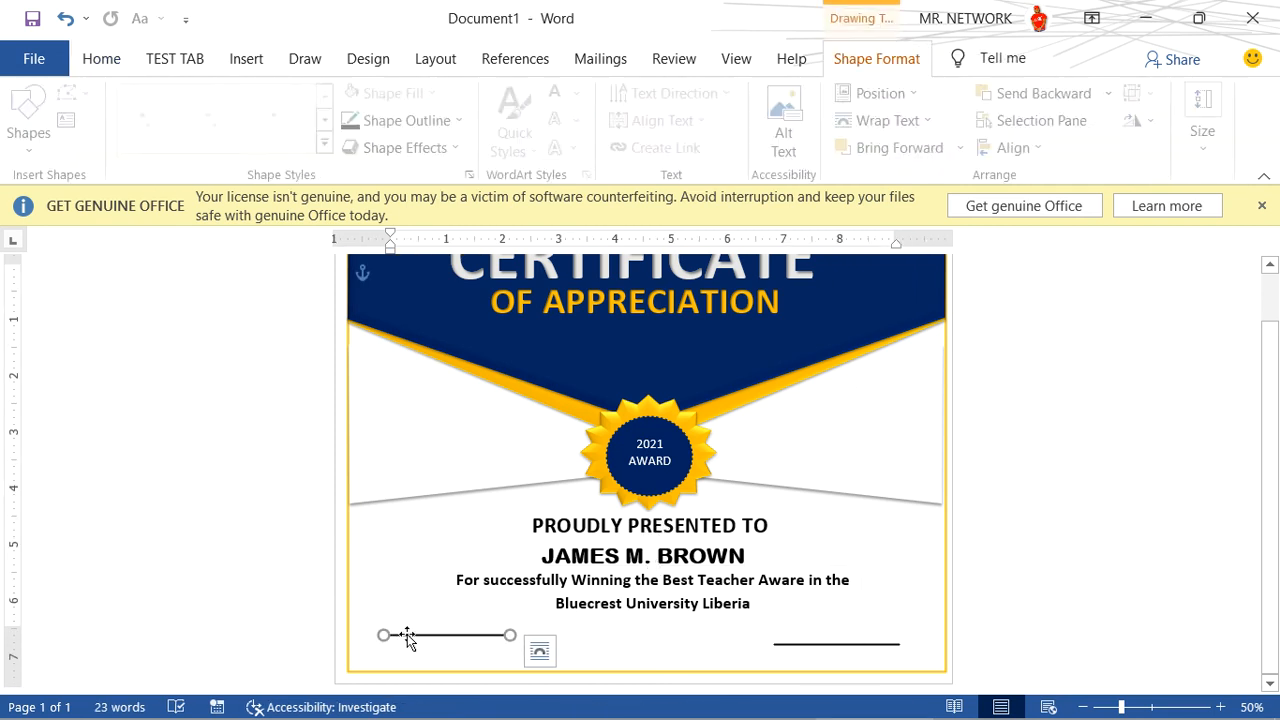
left_click(587, 618)
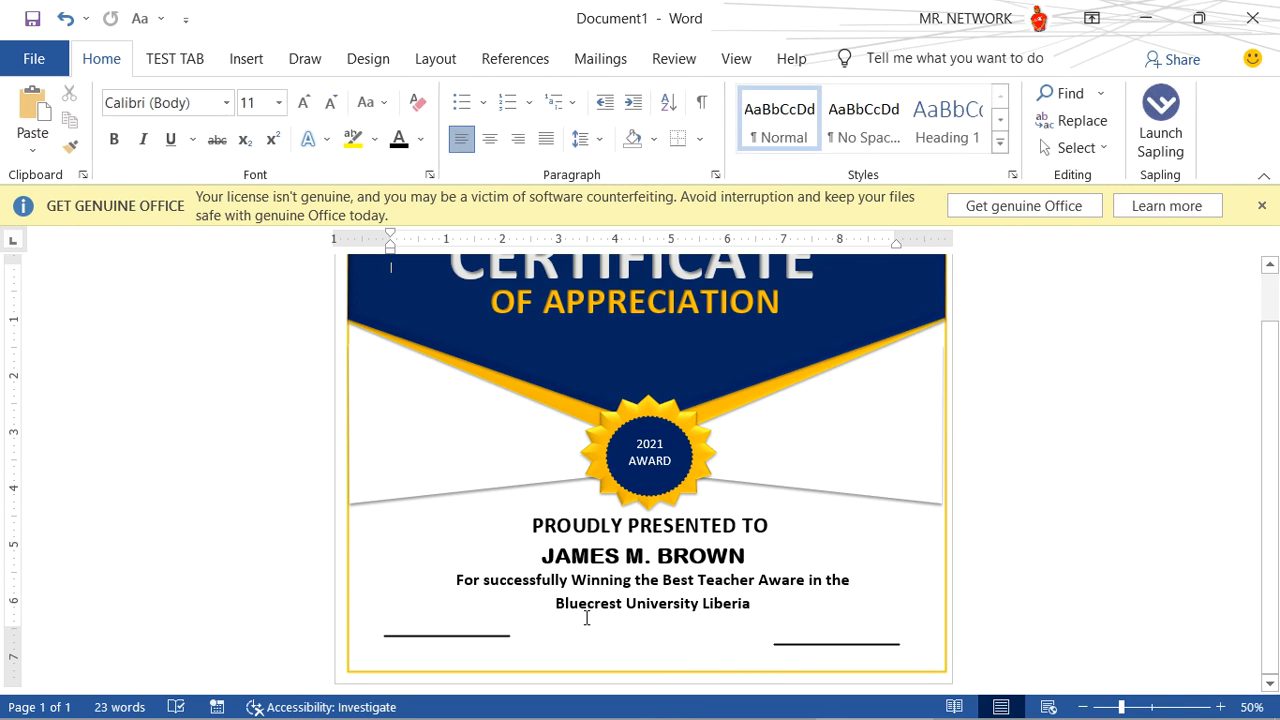
- Duplicate the PROUDLY PRESENTED TO text box, move the copy under the left signature line, and replace its text with Date
left_click(649, 521)
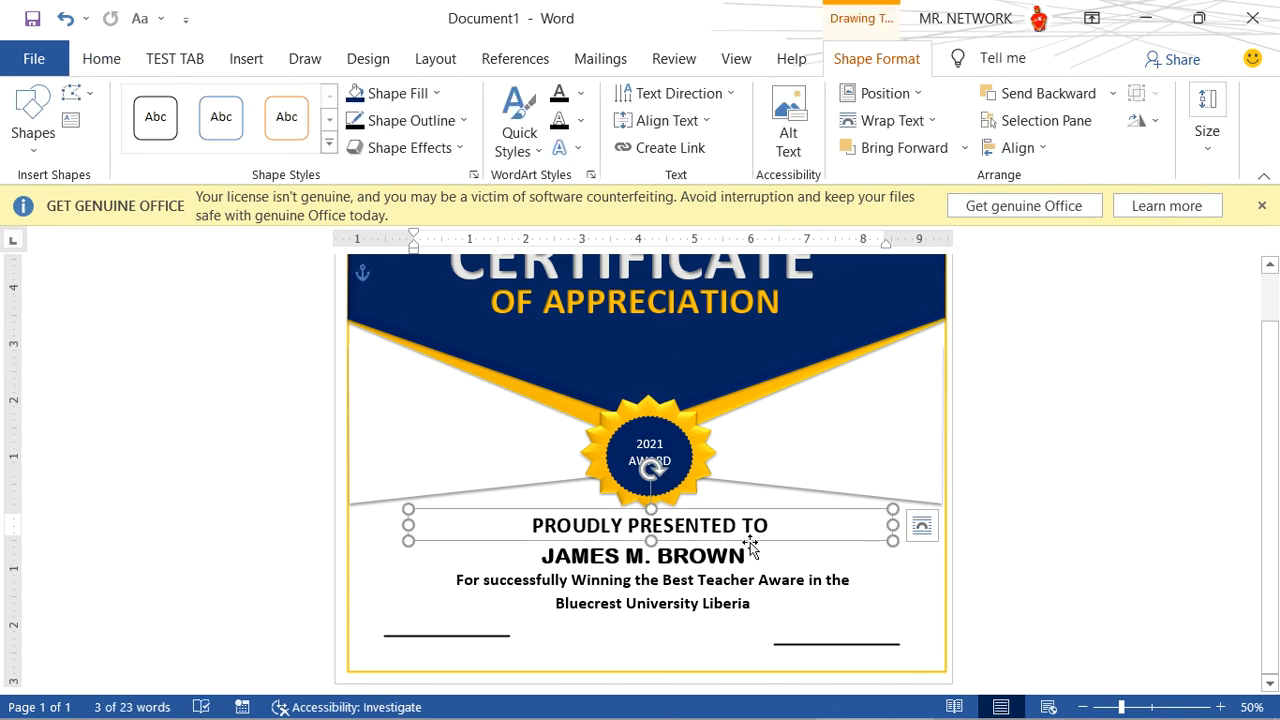
key("ctrl+v")
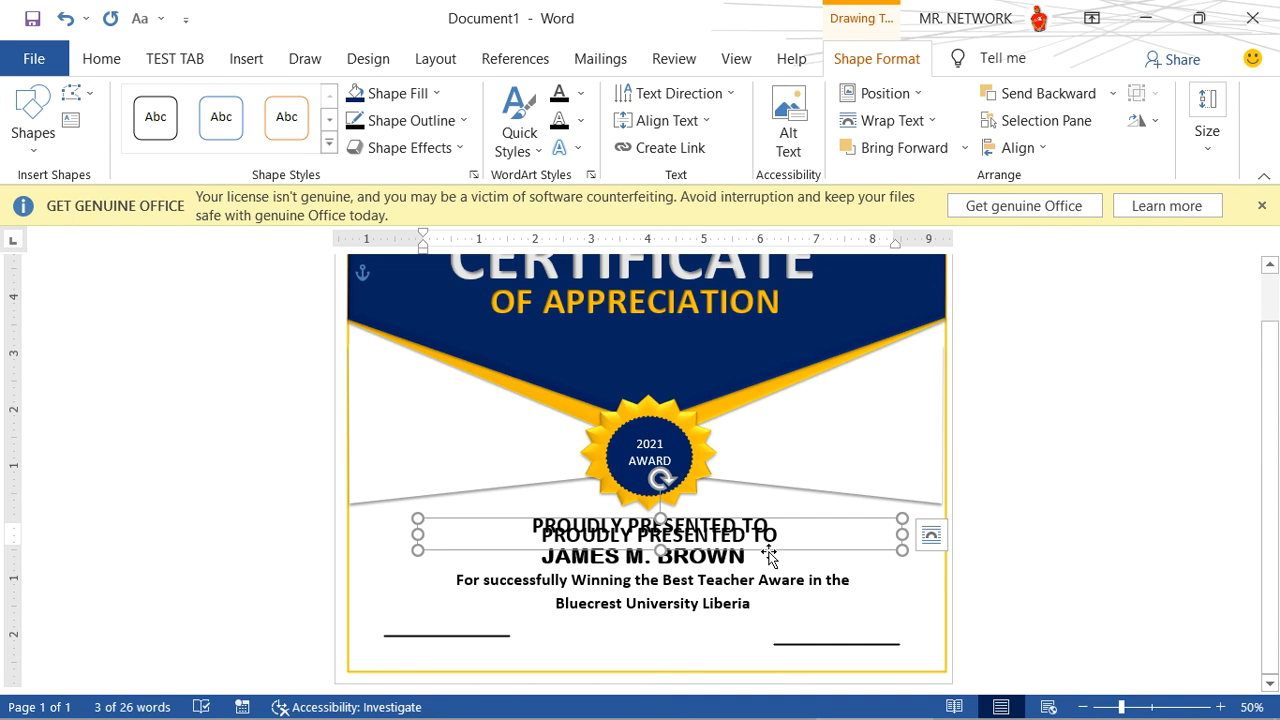
mouse_move(769, 556)
left_mouse_down()
mouse_move(684, 641)
mouse_move(645, 660)
mouse_move(601, 665)
mouse_move(362, 615)
left_mouse_up()
type("D")
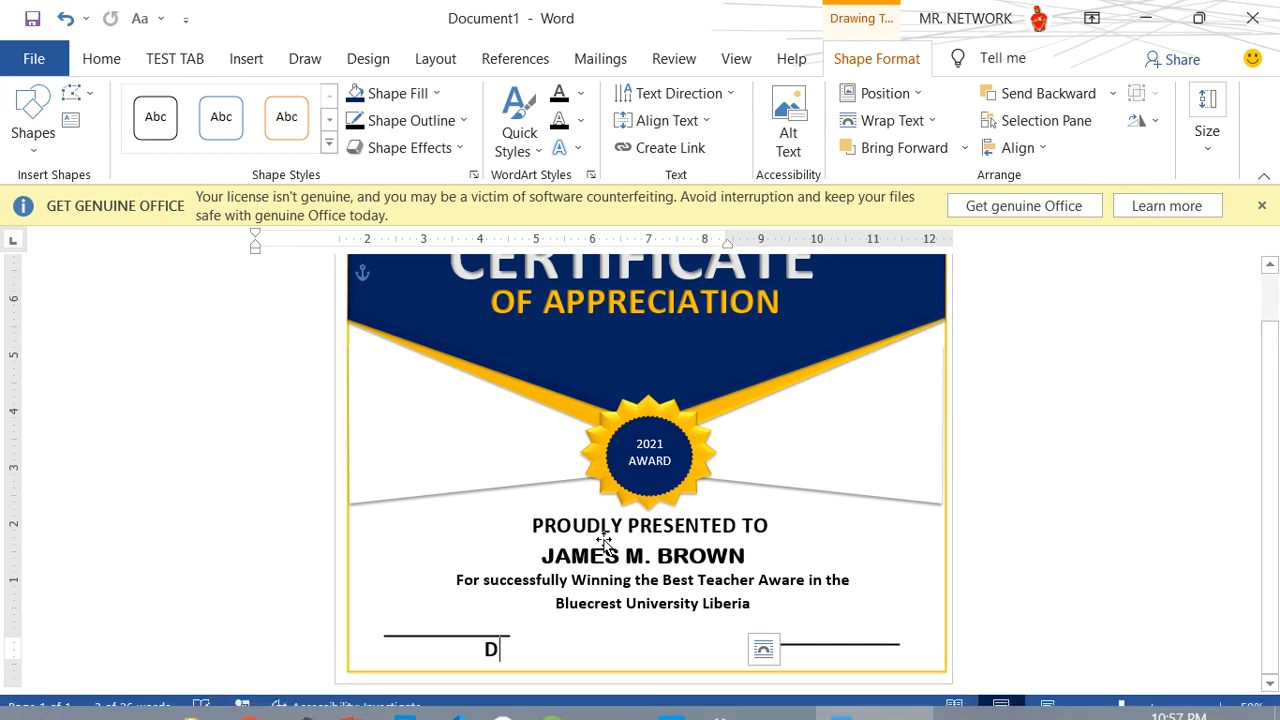
type("ate")
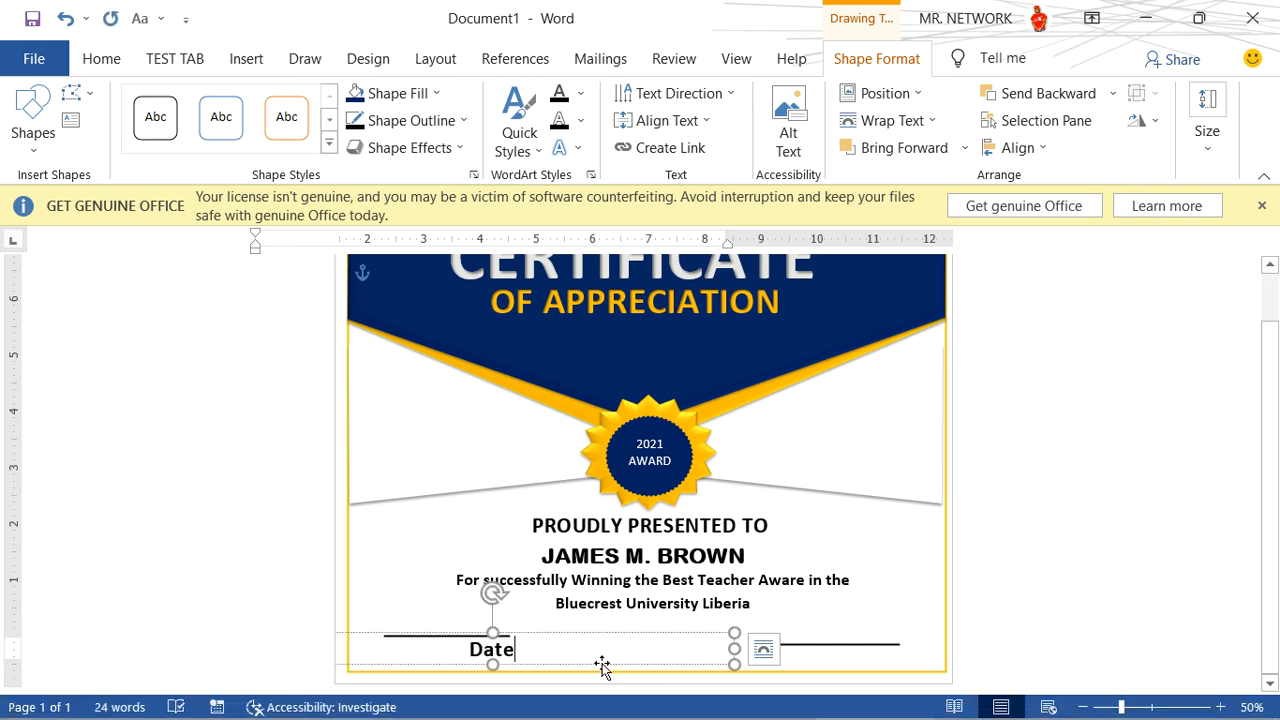
- Center the Date label under the left line, narrow its text box to about 5.5 inches, and nudge it just below the line
left_click_drag(596, 661, 549, 663)
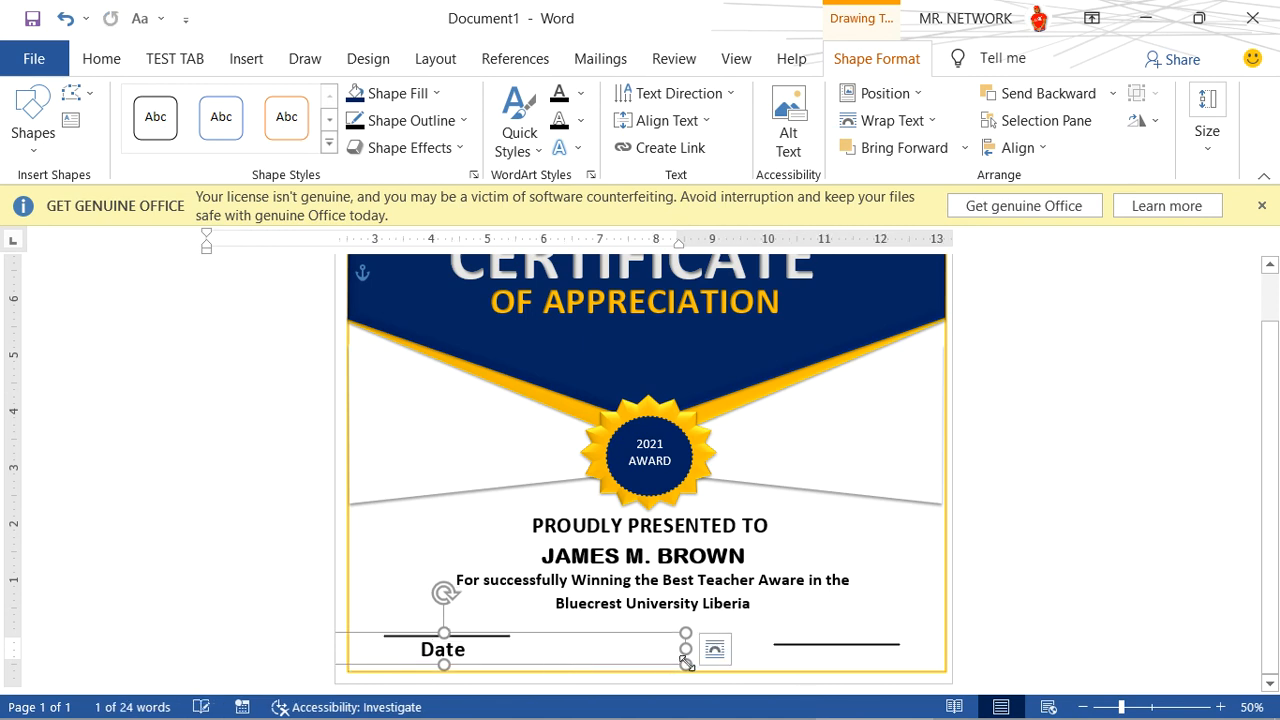
left_click_drag(685, 650, 560, 657)
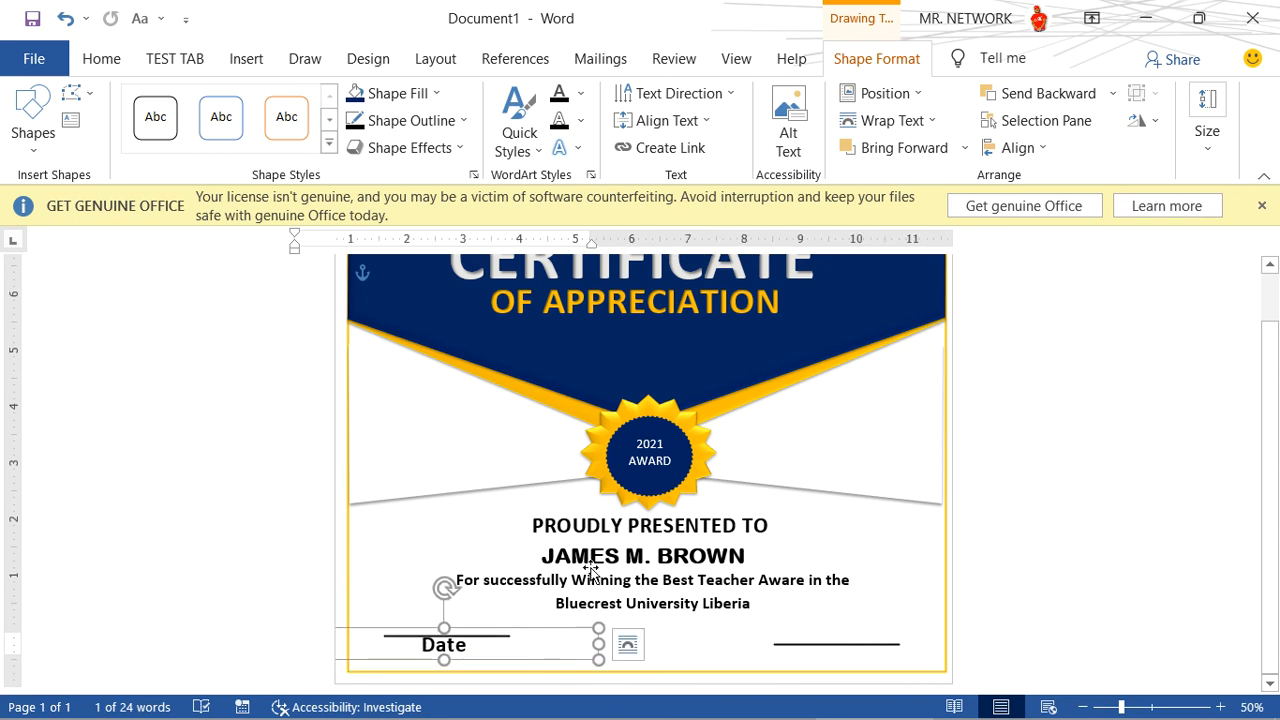
key("Down")
key("Down")
key("Down")
key("Down")
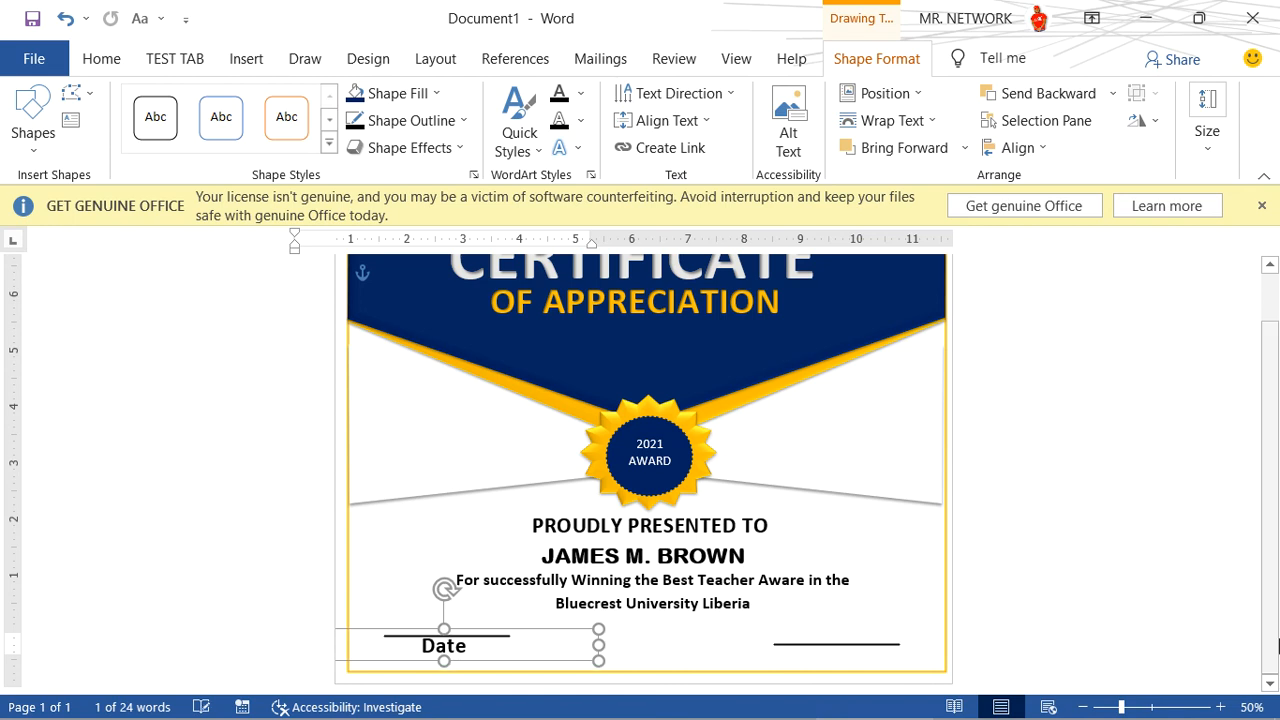
- Duplicate the Date label, place the copy centered just below the right line, and change its text to Signature
key("ctrl+d")
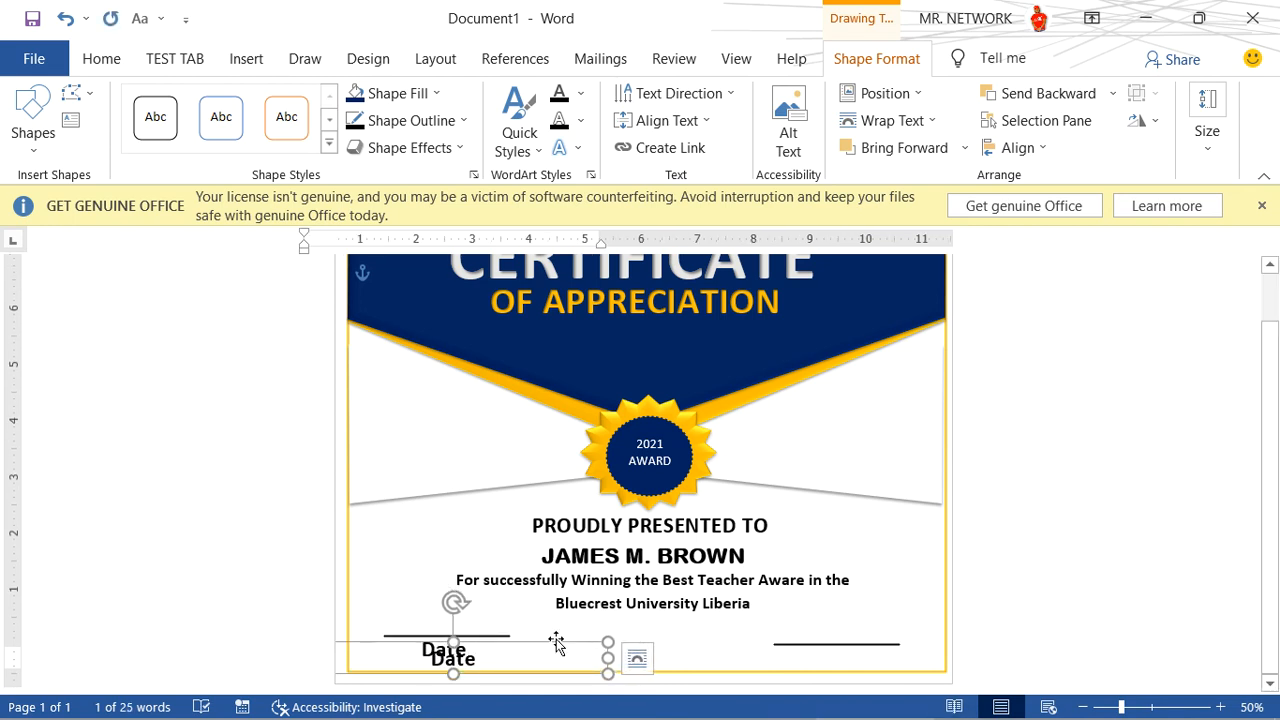
mouse_move(558, 648)
left_mouse_down()
mouse_move(938, 647)
mouse_move(863, 654)
mouse_move(895, 656)
left_mouse_up()
left_click(928, 643)
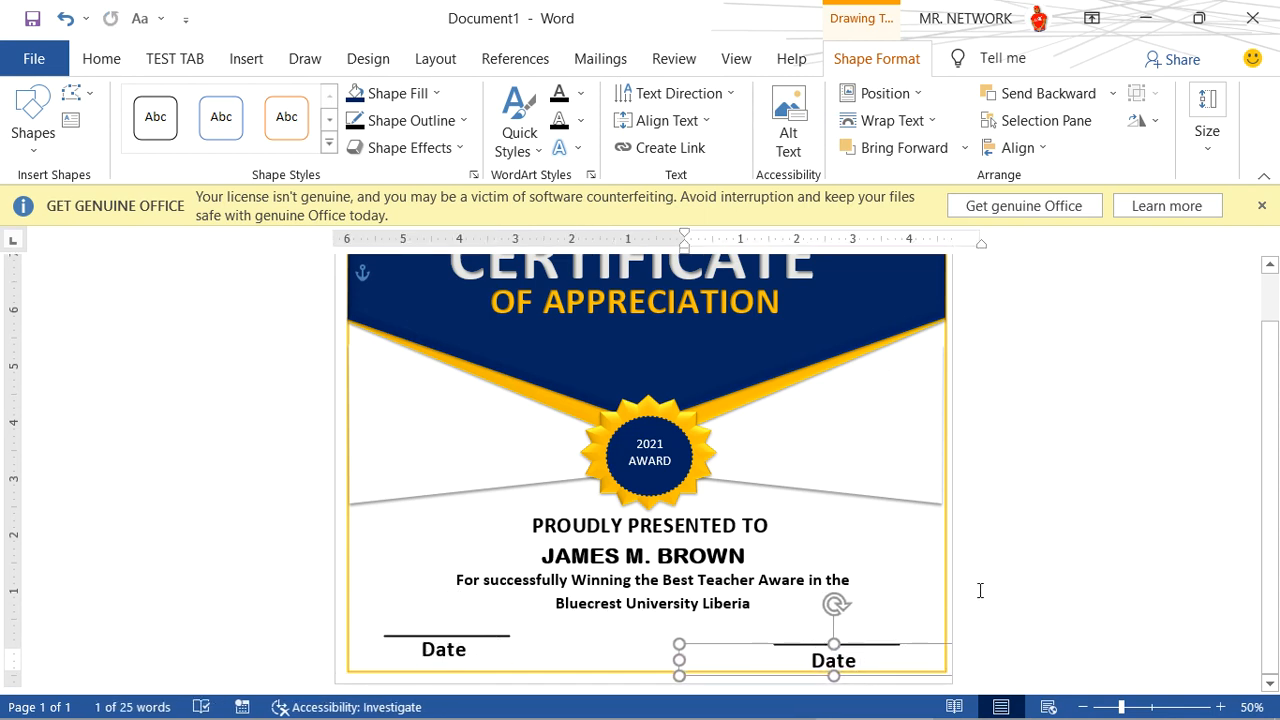
double_click(862, 666)
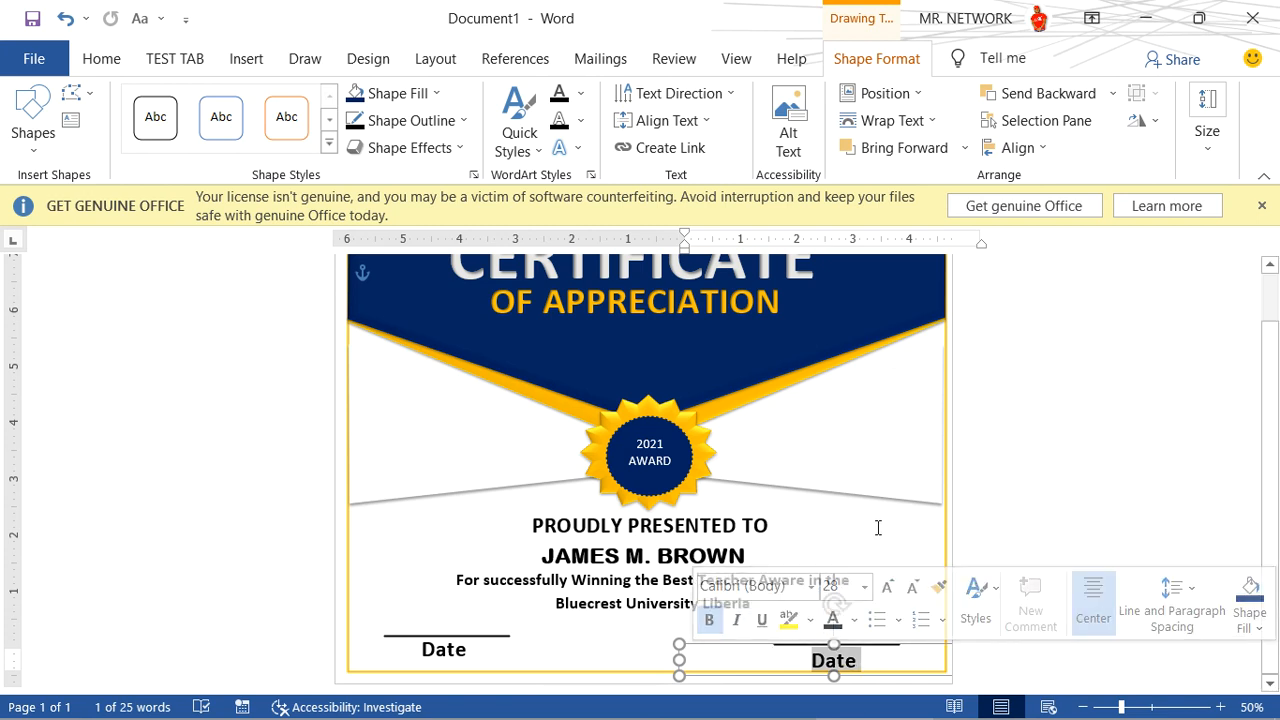
type("Signature")
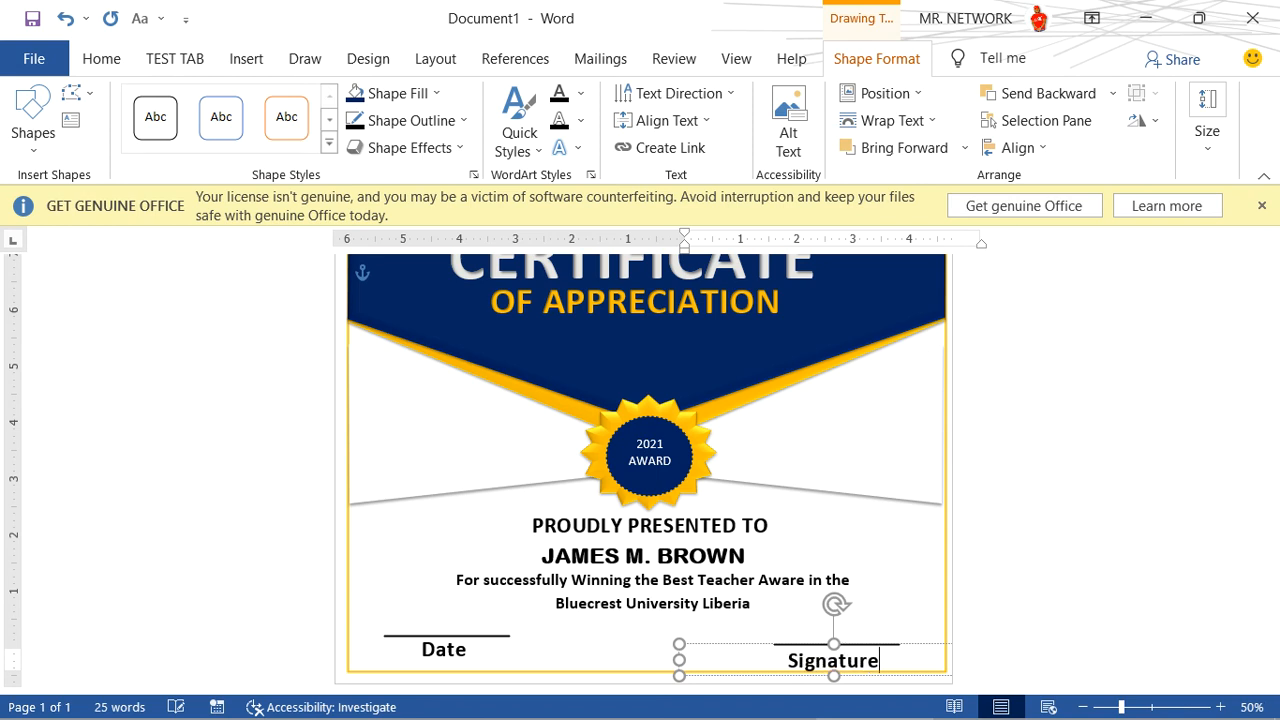
left_click_drag(909, 646, 916, 637)
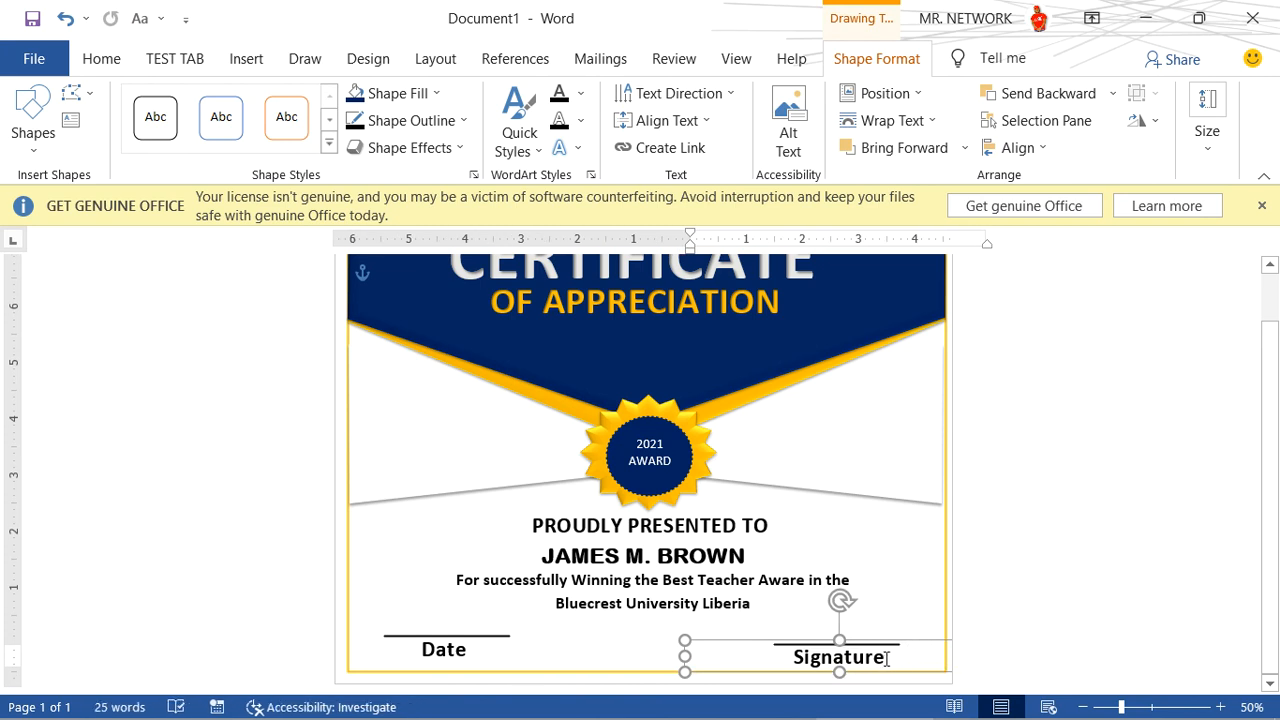
- Set the Signature label's font to Edwardian Script ITC and copy its formatting onto the Date label
double_click(889, 650)
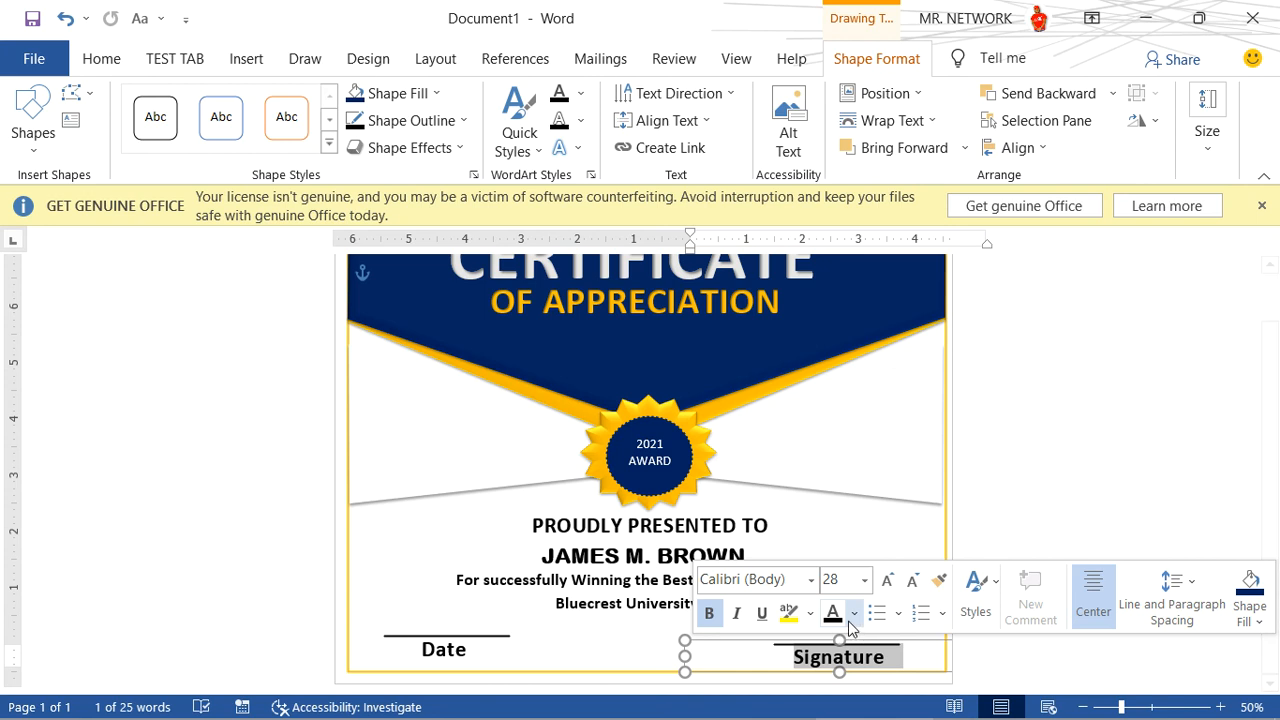
left_click(112, 62)
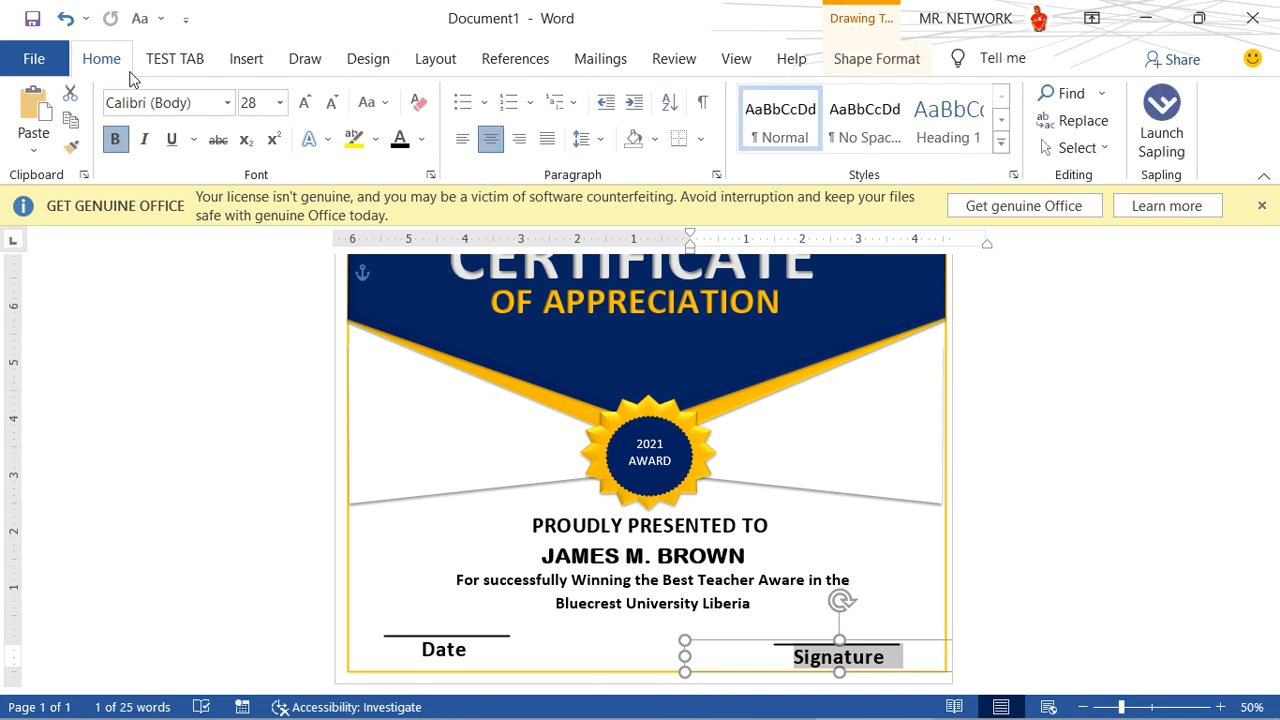
left_click(228, 102)
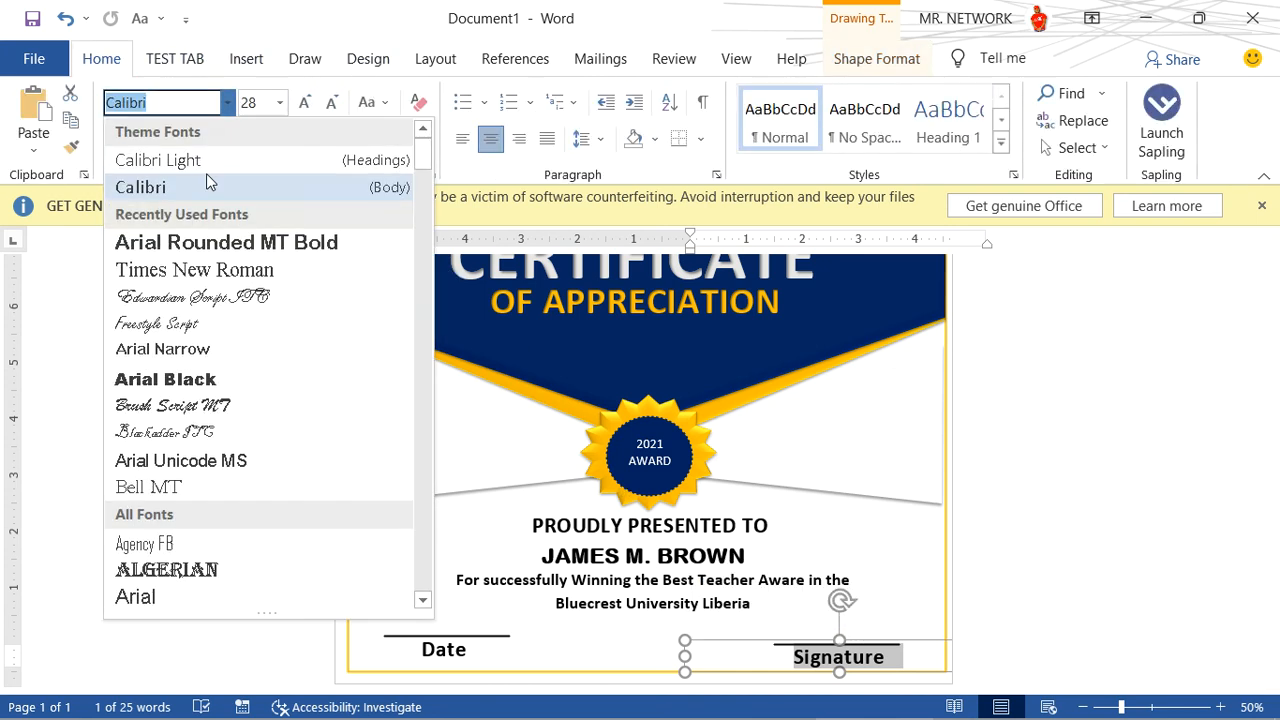
left_click(220, 297)
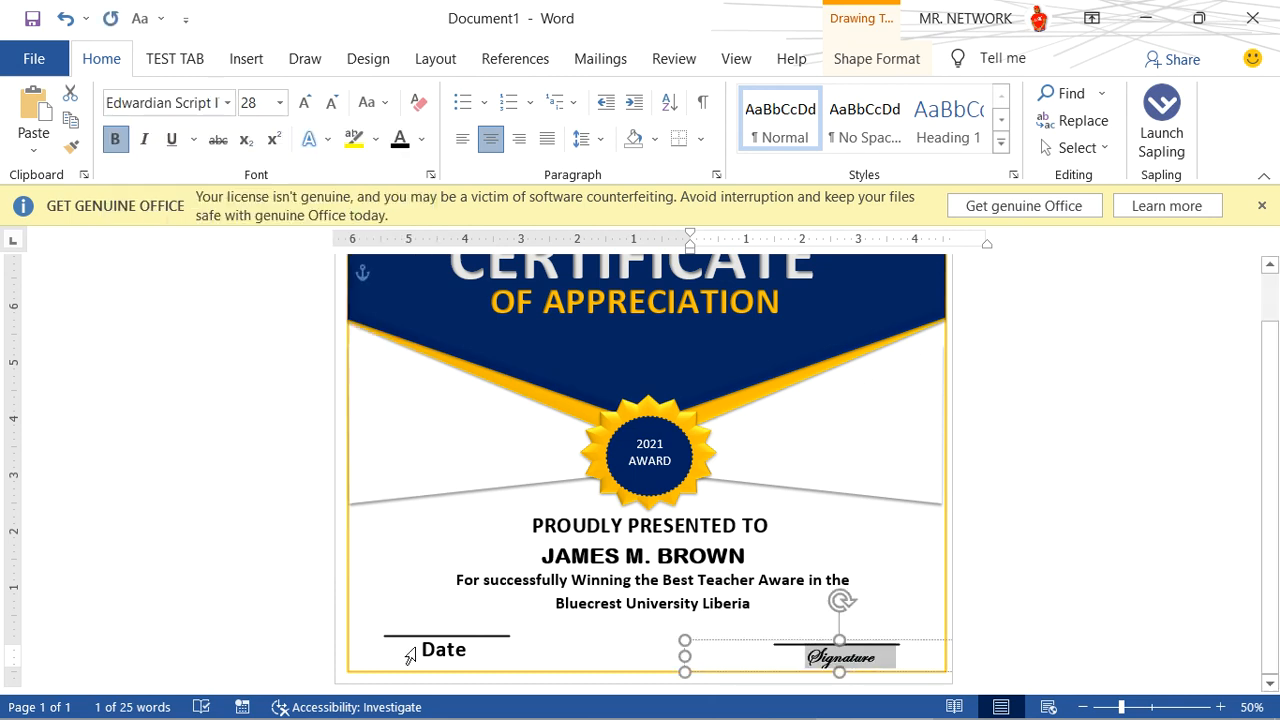
left_click(70, 146)
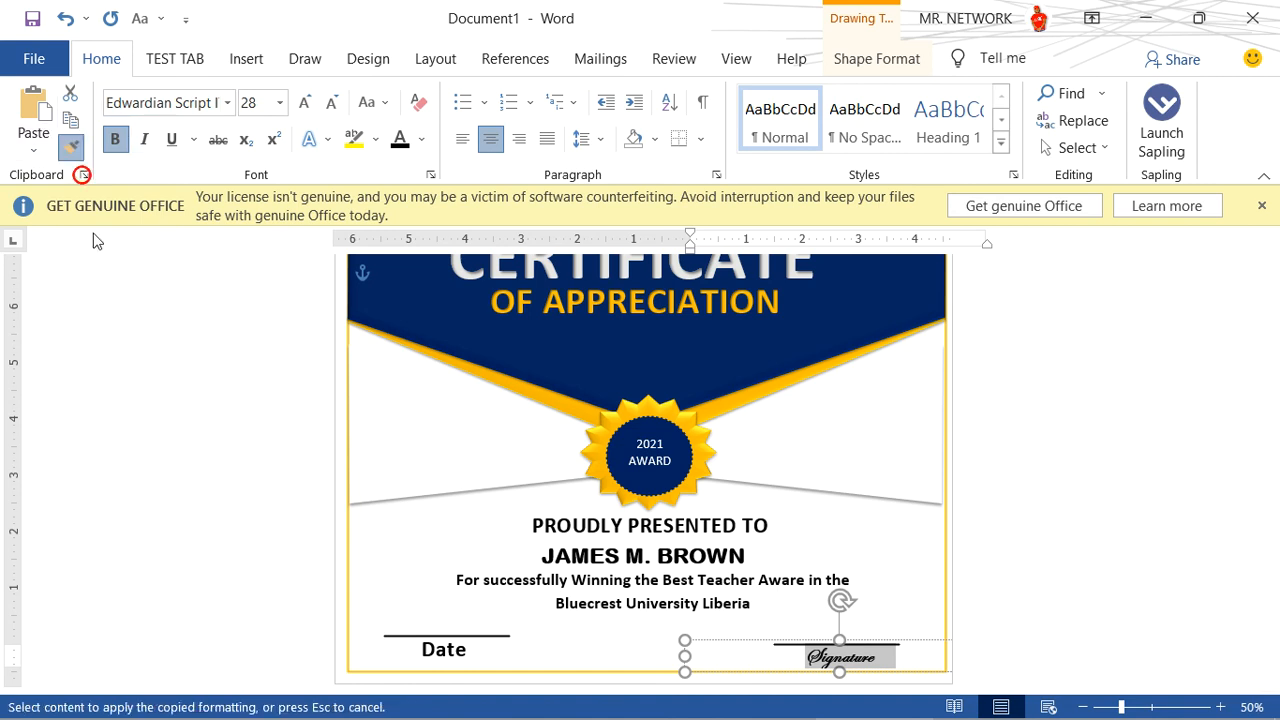
left_click(426, 650)
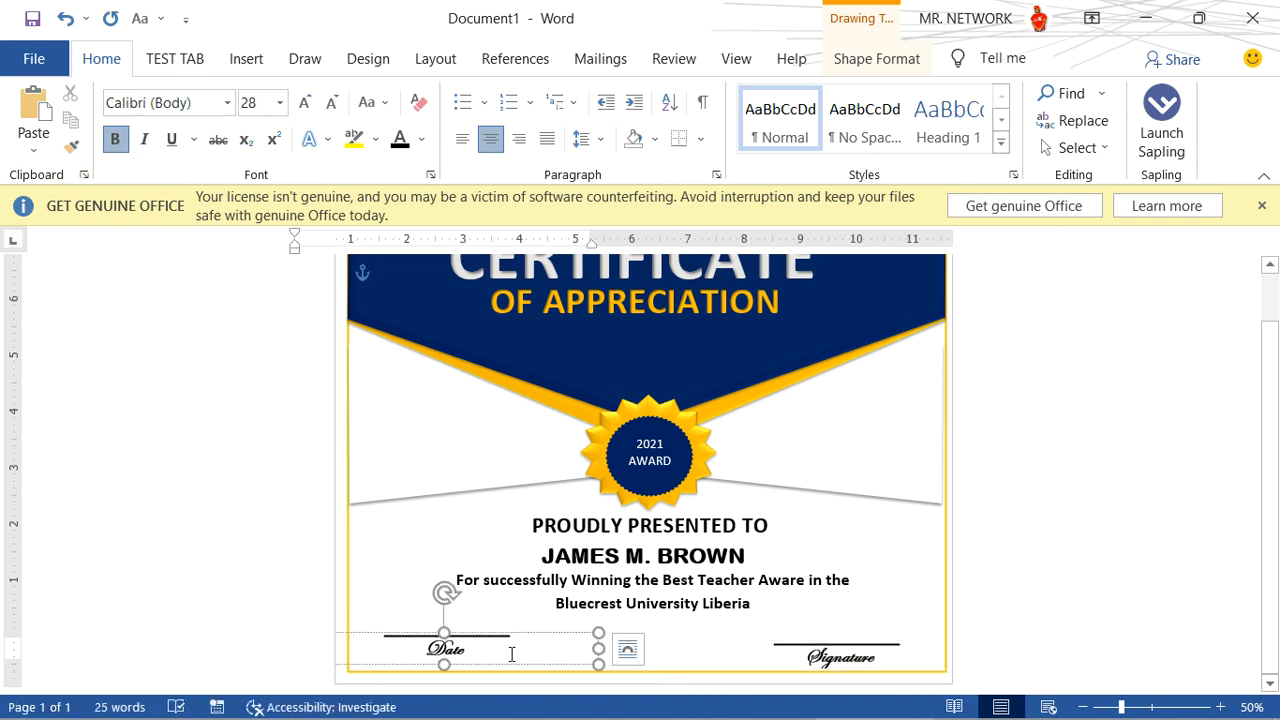
left_click(986, 521)
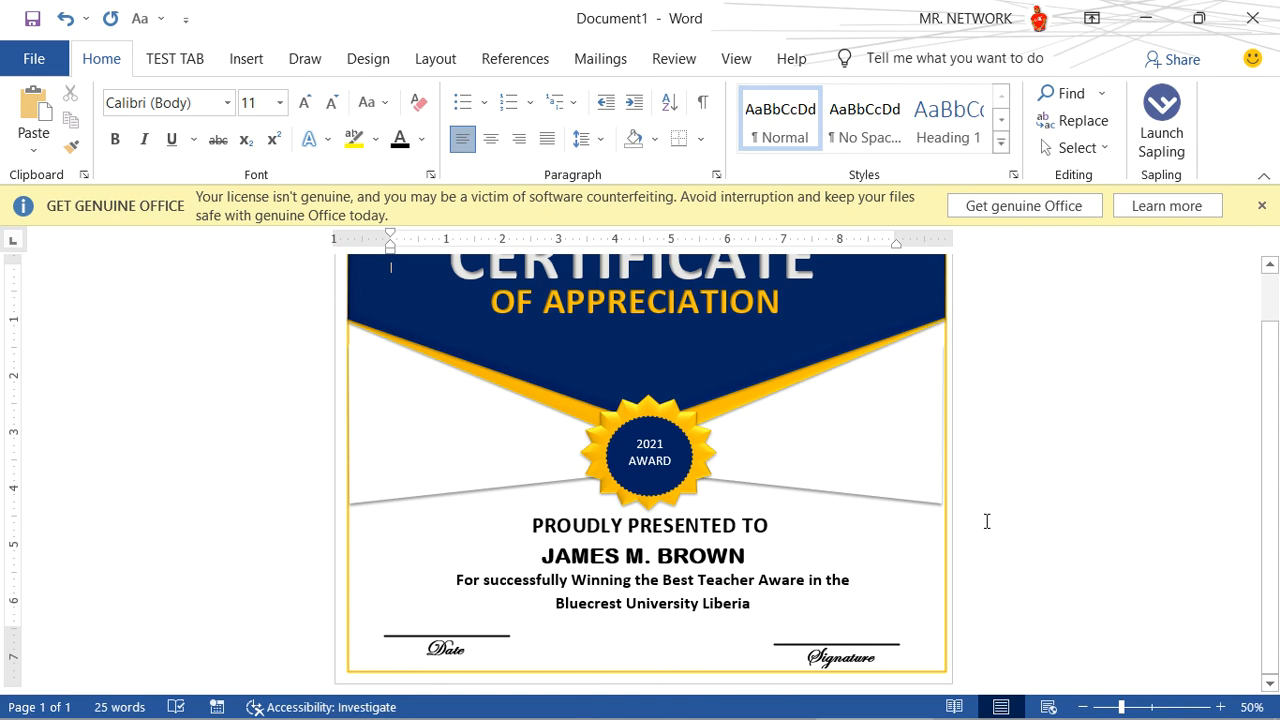
- Collapse the ribbon and review the whole certificate page
scroll(877, 456, "up", 1)
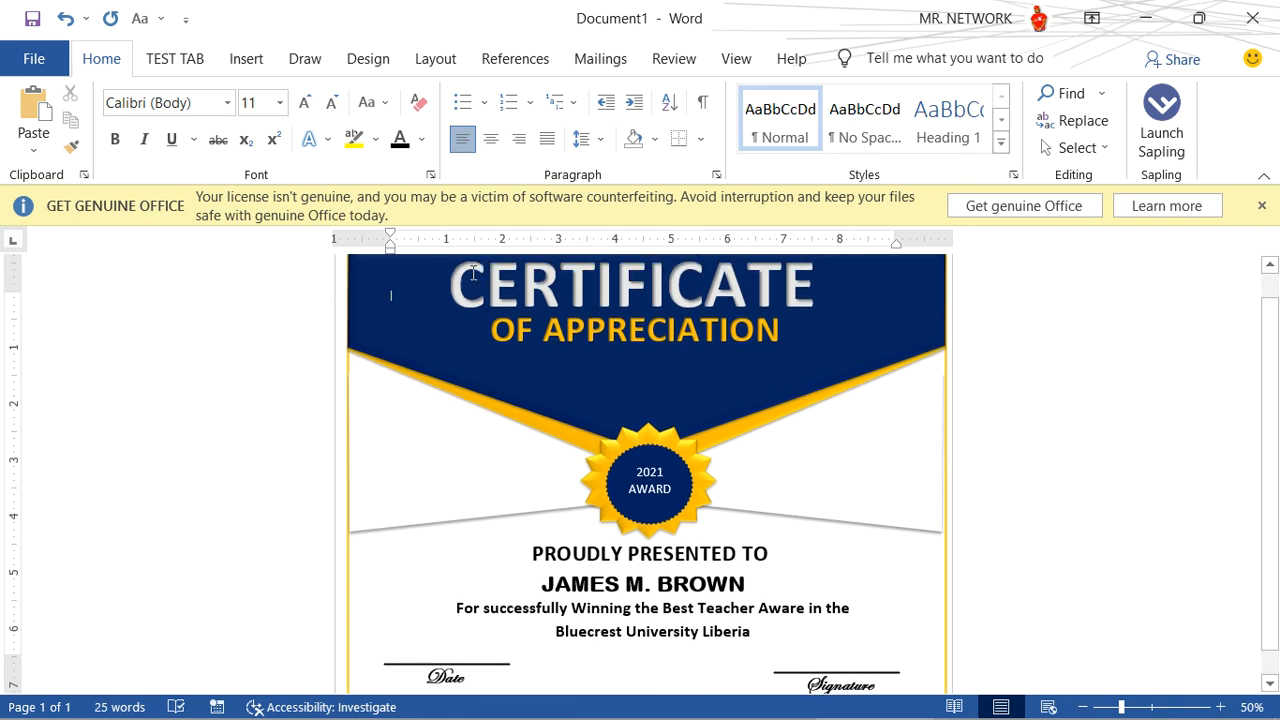
double_click(105, 62)
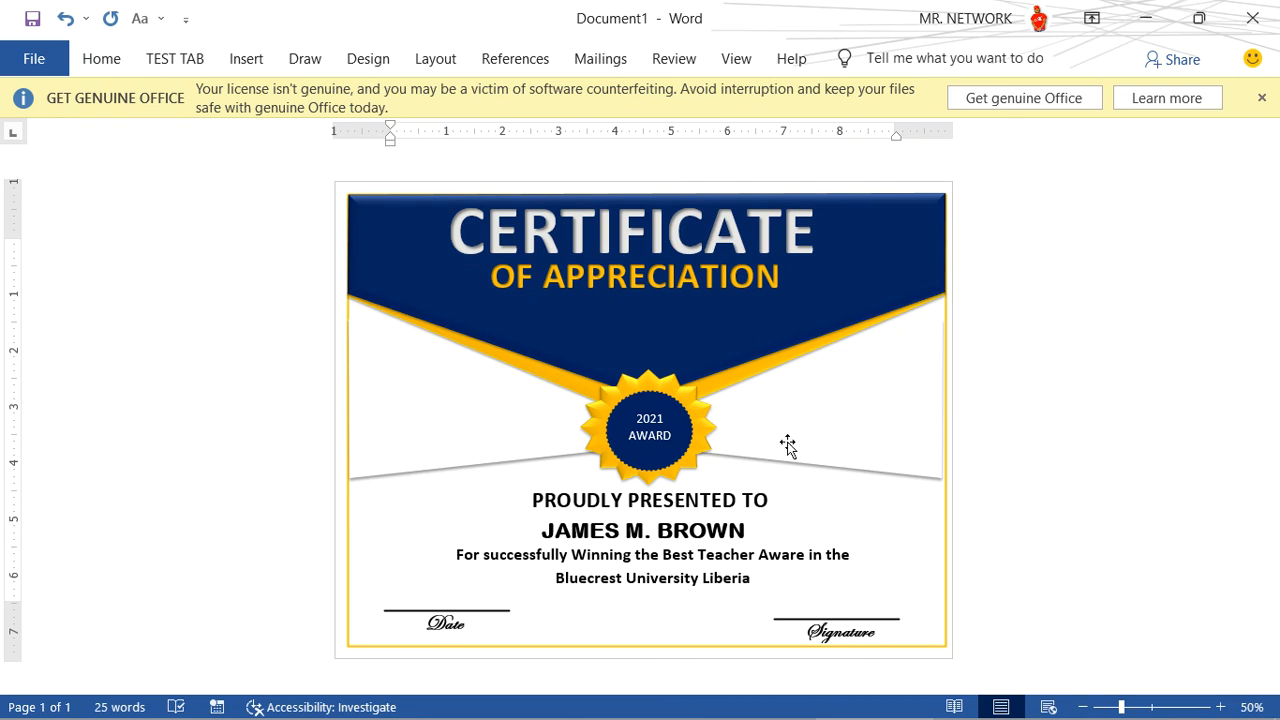
left_click(772, 501)
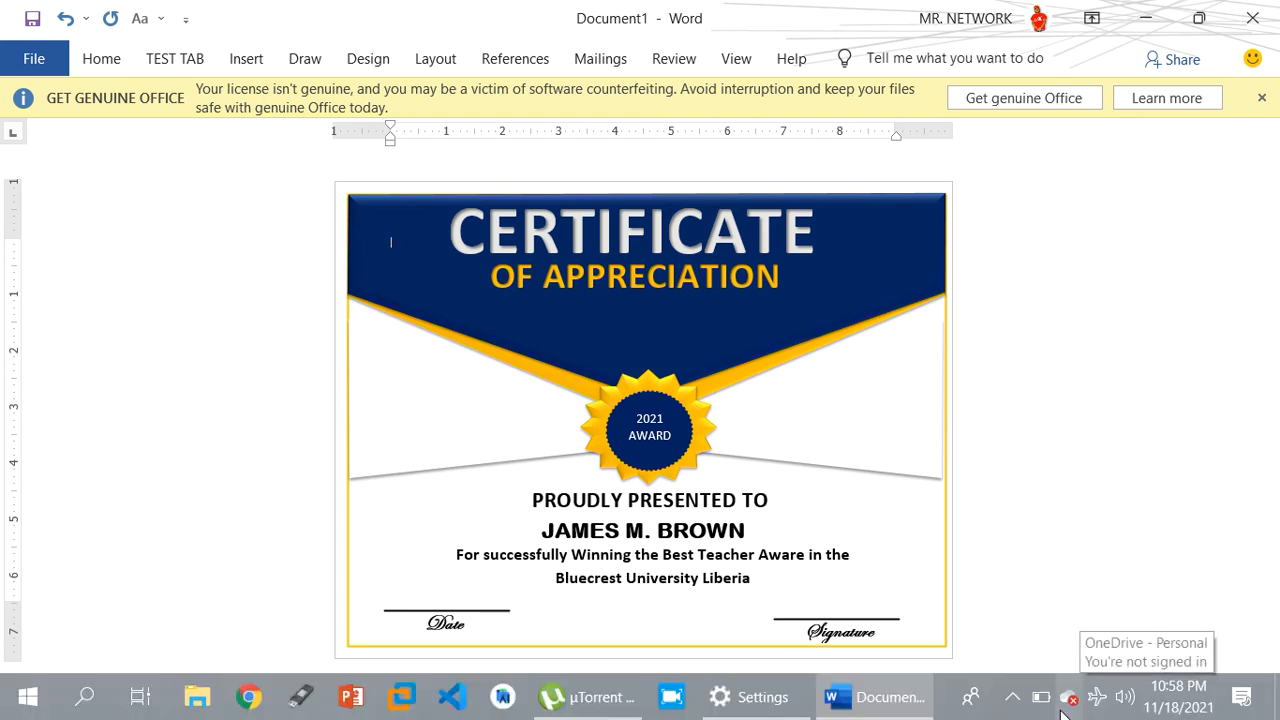
left_click(1012, 697)
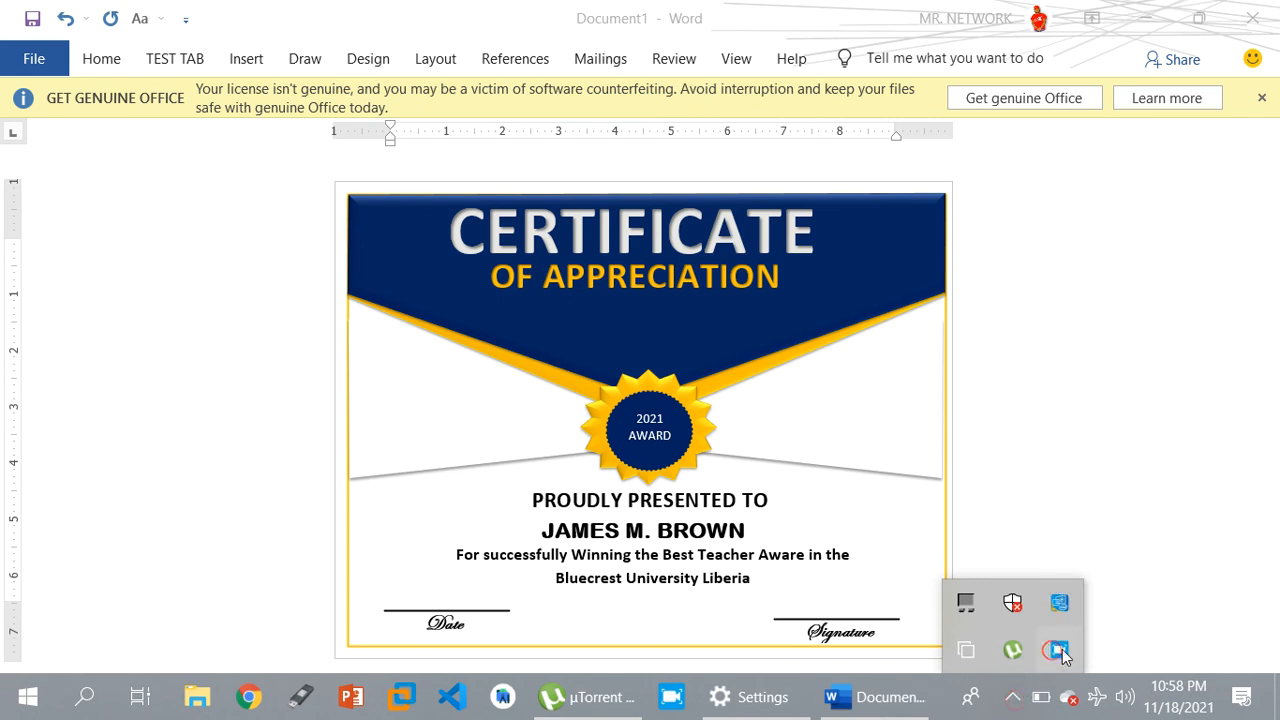